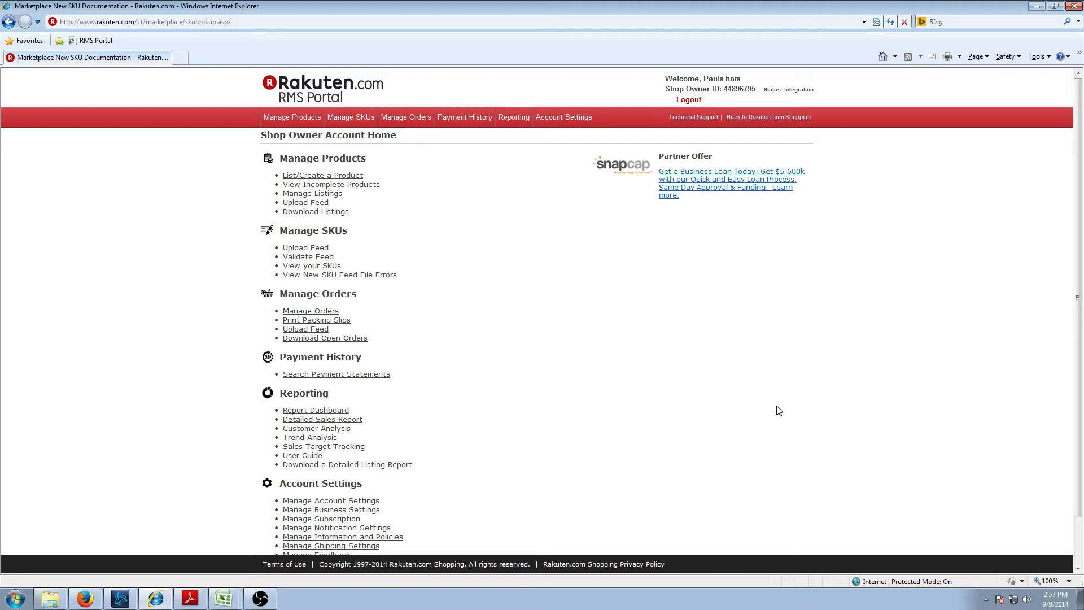
# - Minimize Internet Explorer, OBS and the blank Excel window to clear the desktop
pyautogui.click(1038, 7)
pyautogui.click(640, 210)
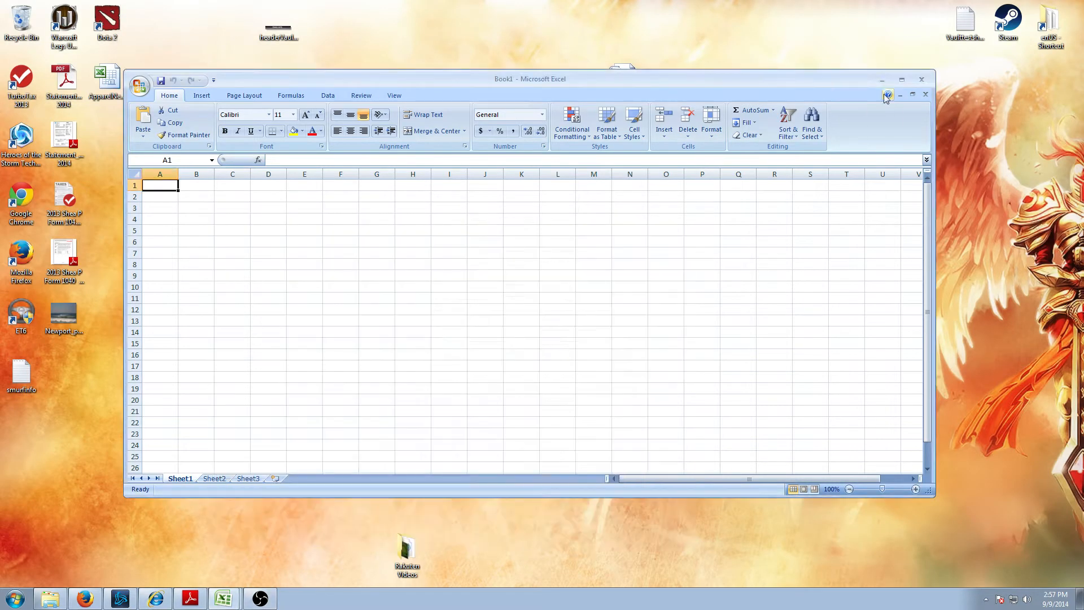
pyautogui.click(884, 81)
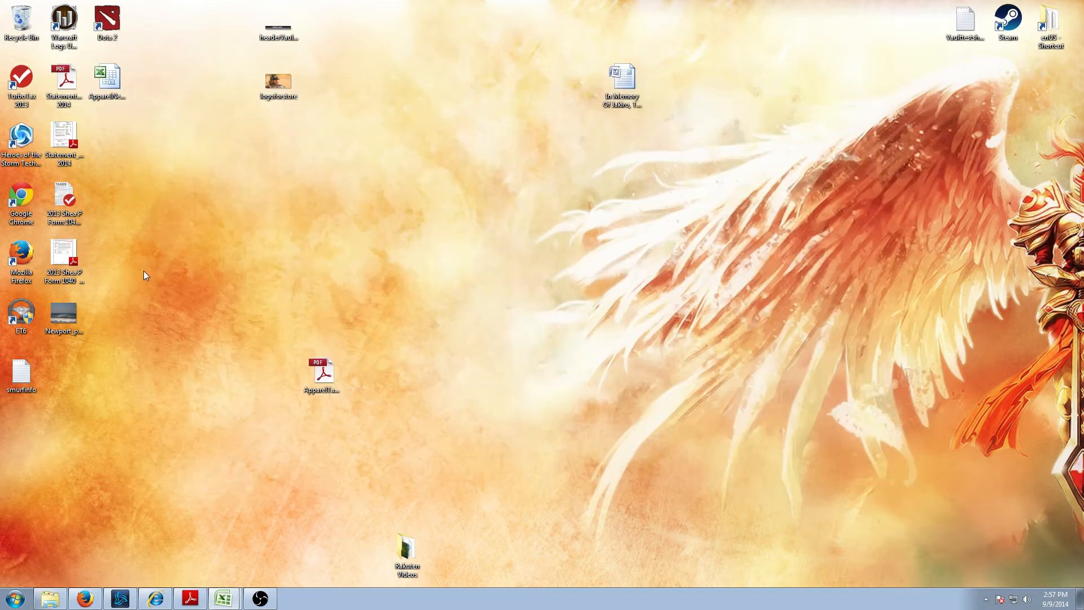
# - Place the ApparelTaxonomy PDF beside the SKU template file and bring up the Start menu
pyautogui.moveTo(325, 385); pyautogui.dragTo(258, 310)
pyautogui.click(107, 79)
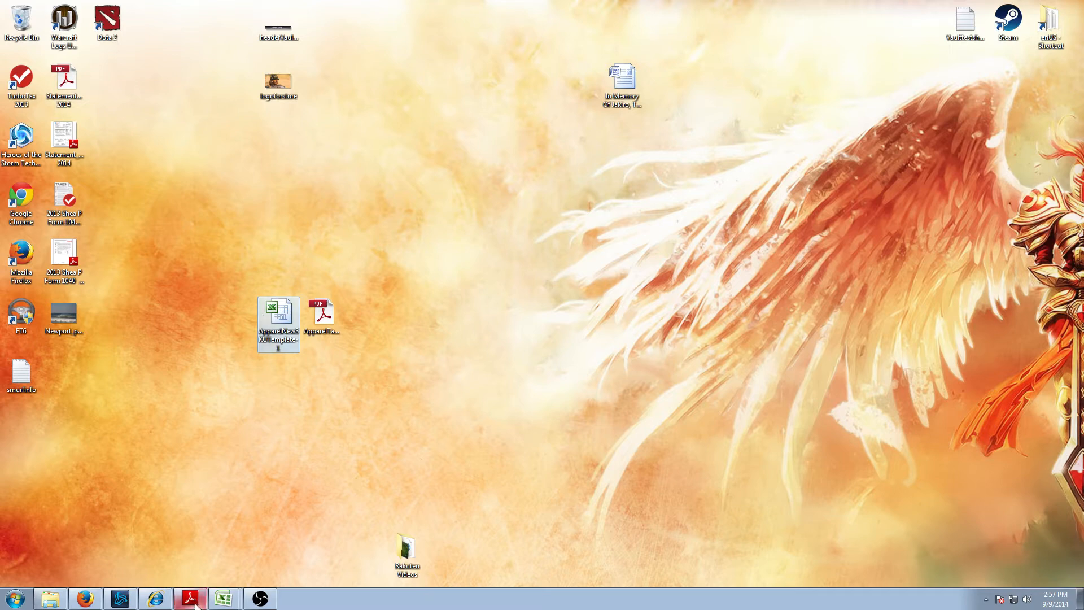
pyautogui.click(15, 592)
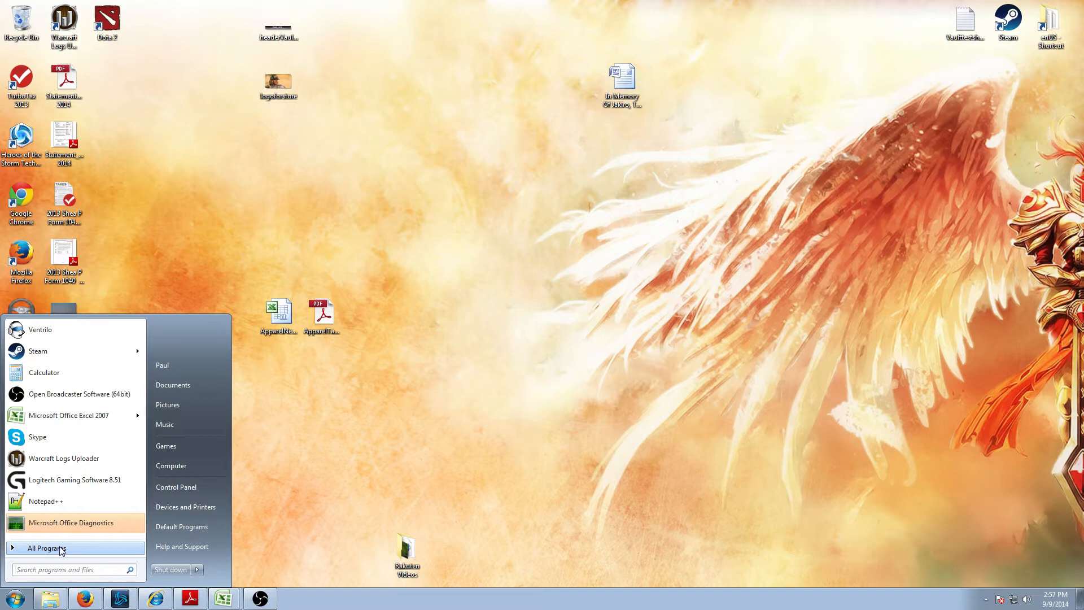
# - Launch Notepad and type the marketplace support e-mail address
pyautogui.write('notepad')
pyautogui.click(36, 357)
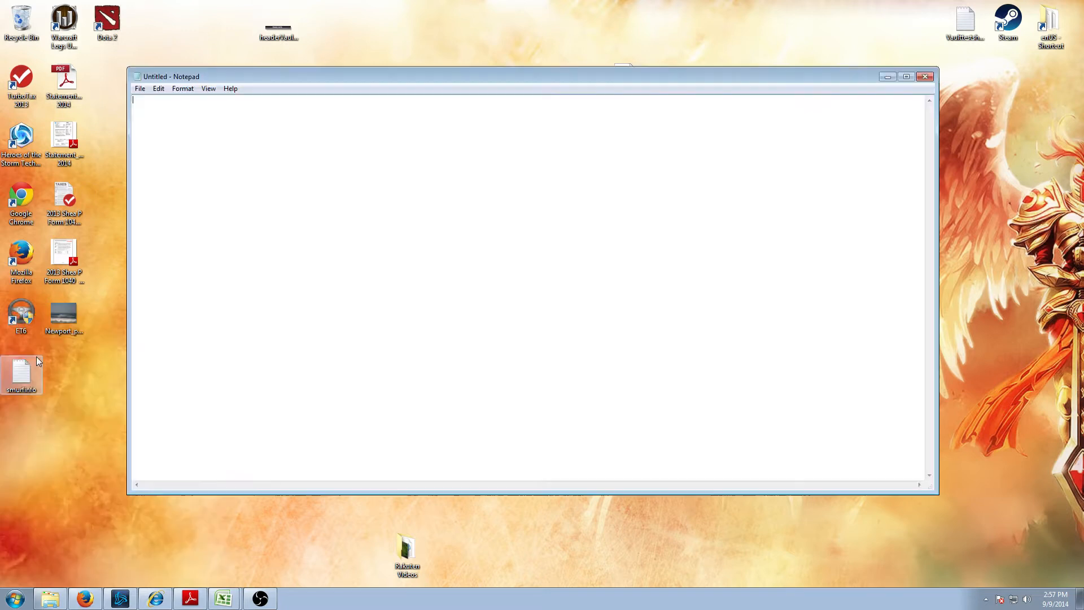
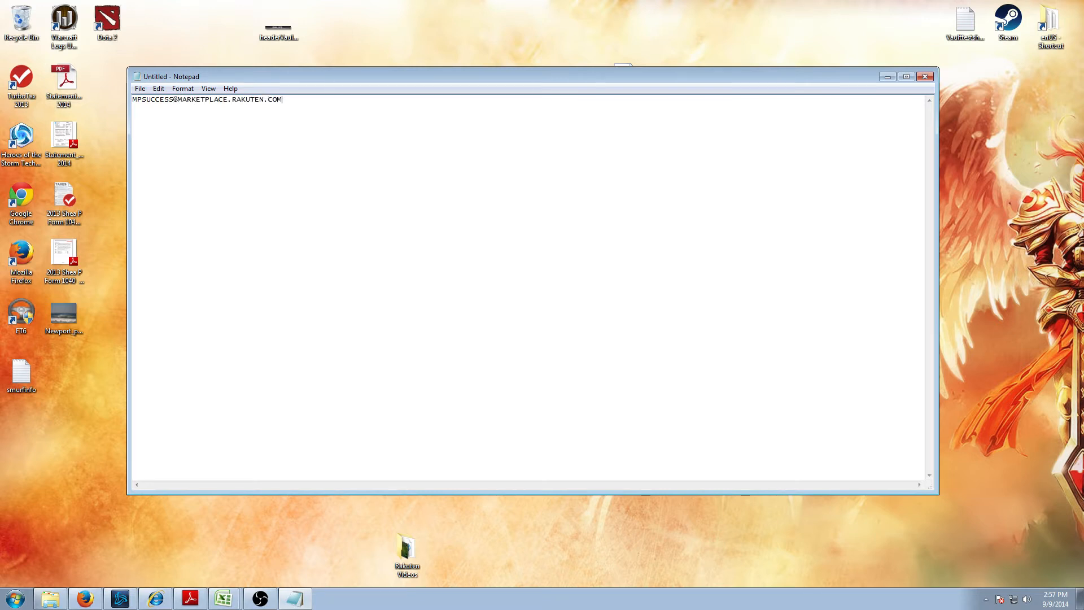
# - Set the note's font size to 18 point
pyautogui.hotkey('ctrl', 'a')
pyautogui.click(175, 91)
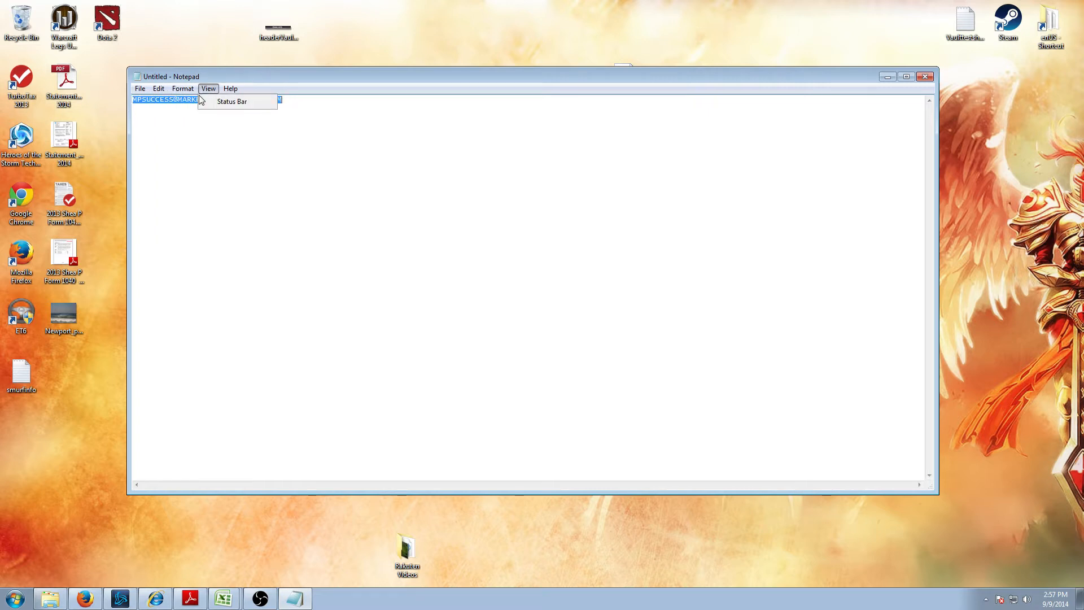
pyautogui.click(197, 113)
pyautogui.click(350, 247)
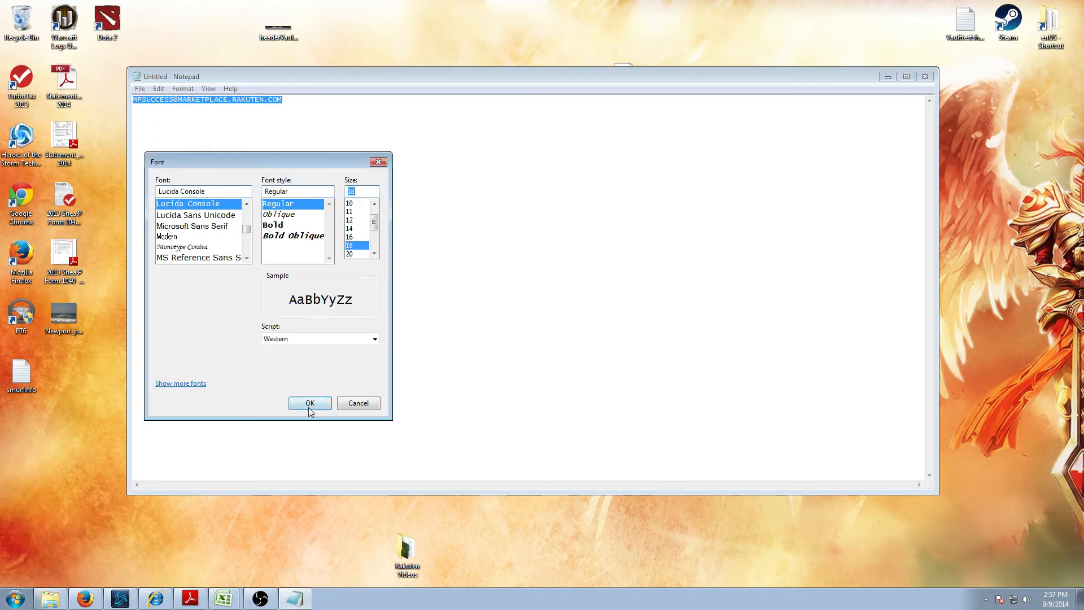
pyautogui.click(310, 403)
pyautogui.click(387, 247)
# - Reposition the Notepad window, then minimize it to show the desktop
pyautogui.moveTo(443, 83); pyautogui.dragTo(558, 232)
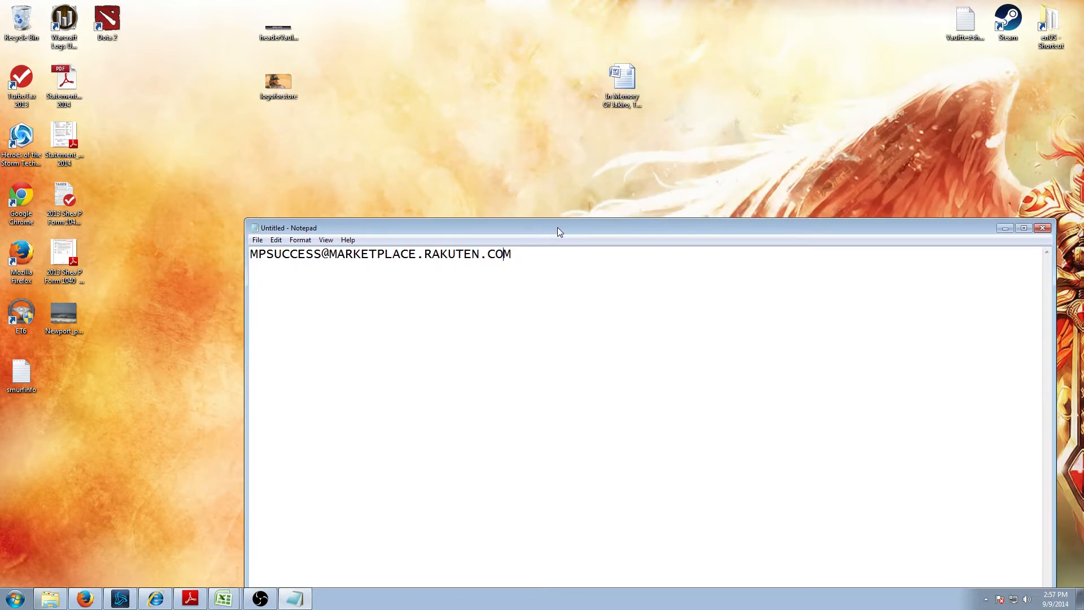
pyautogui.moveTo(557, 227); pyautogui.dragTo(478, 191)
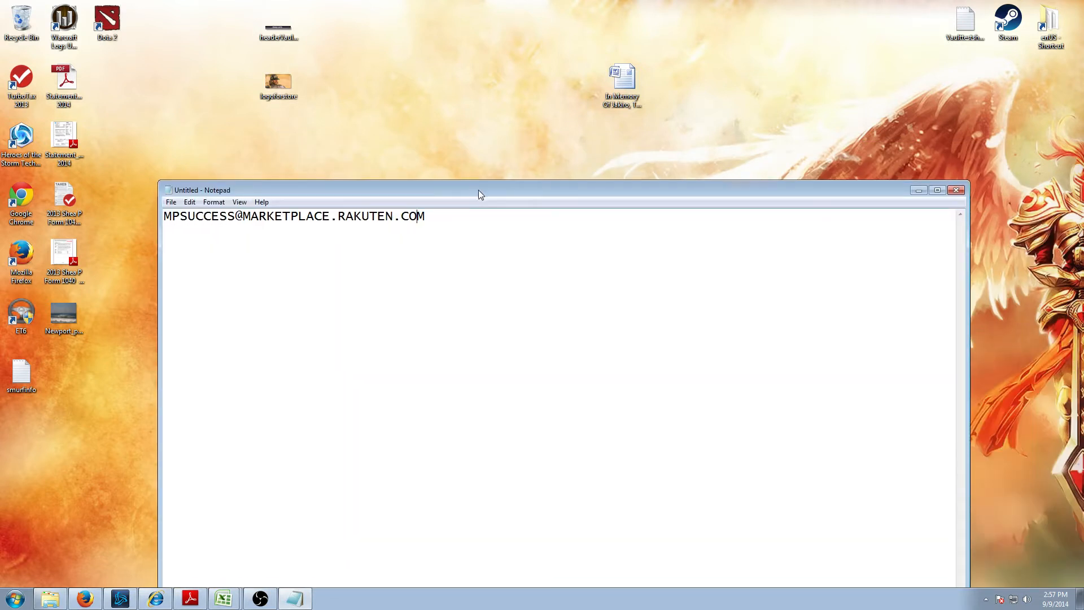
pyautogui.click(921, 191)
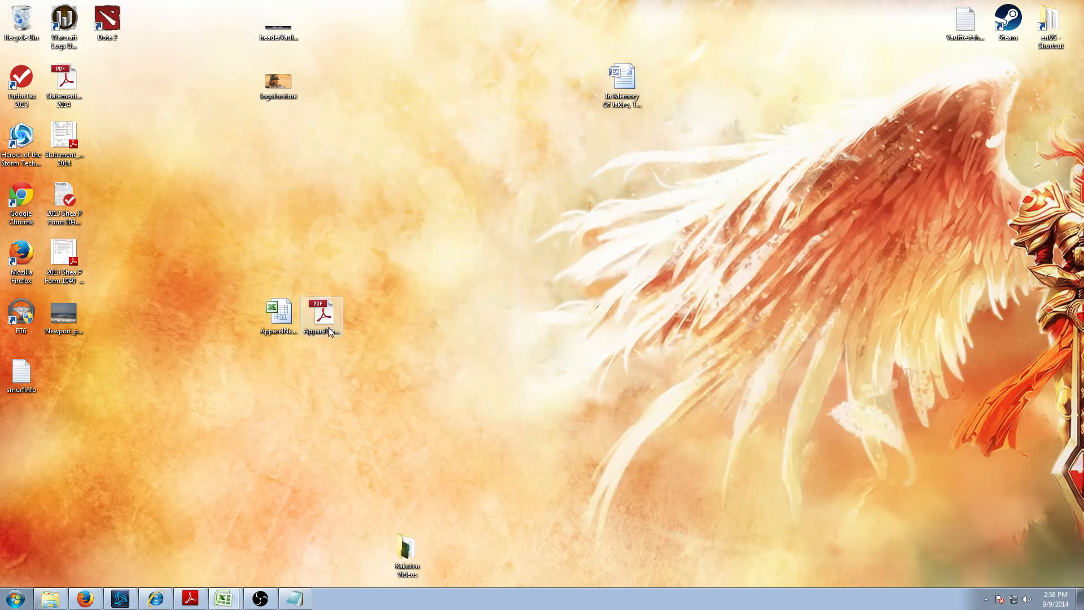
# - Start Excel and load ApparelNewSKUTemplate-1 by dragging the file into it
pyautogui.click(226, 600)
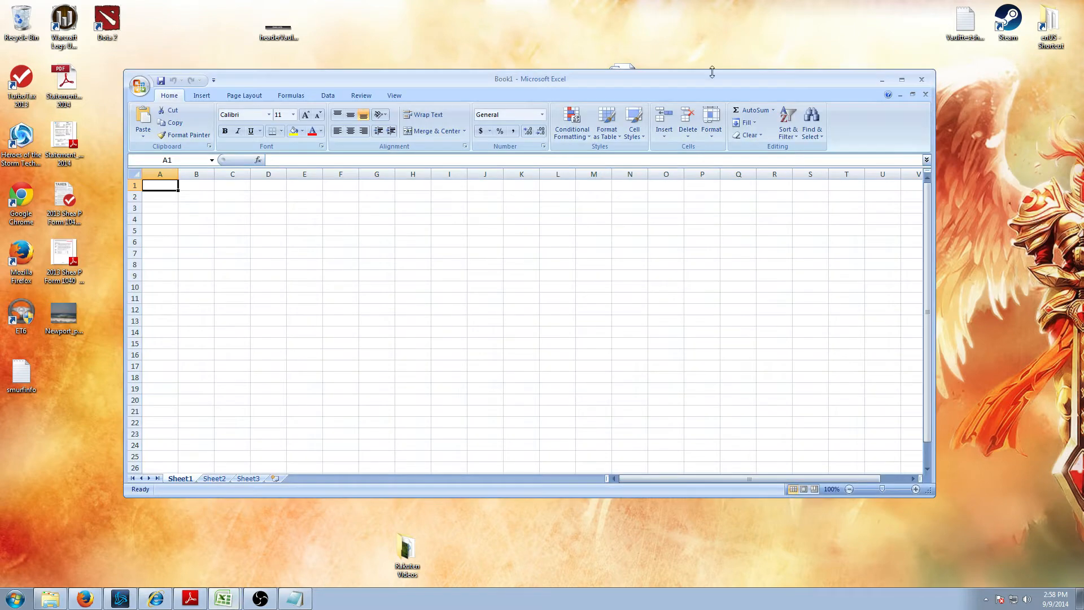
pyautogui.moveTo(710, 73); pyautogui.dragTo(650, 381)
pyautogui.moveTo(282, 330); pyautogui.dragTo(295, 516)
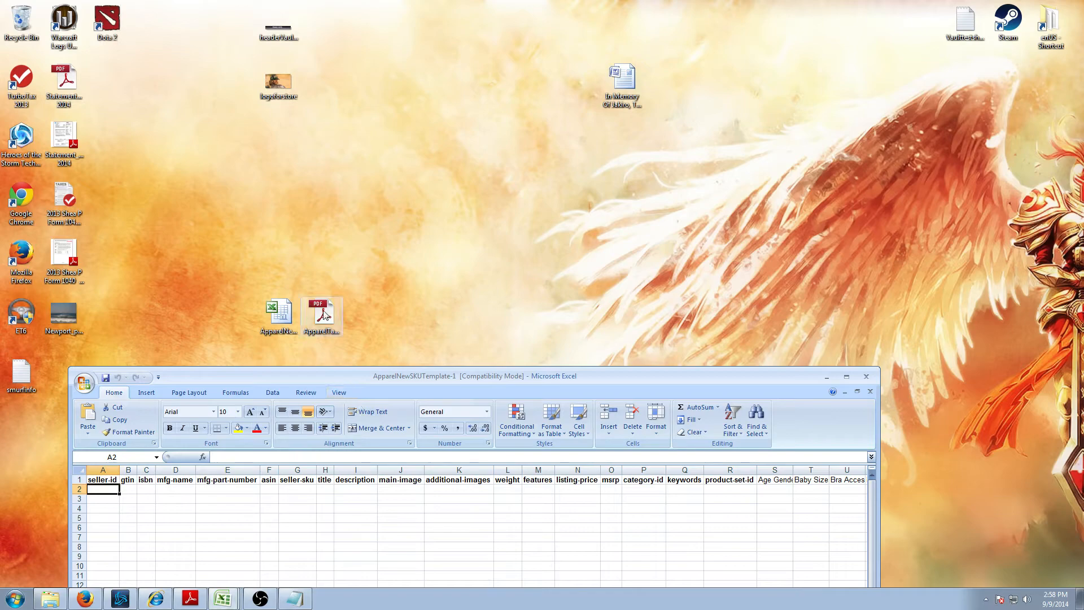
# - Open ApparelTaxonomy.pdf for reference, then bring the template workbook back and maximize it
pyautogui.doubleClick(327, 317)
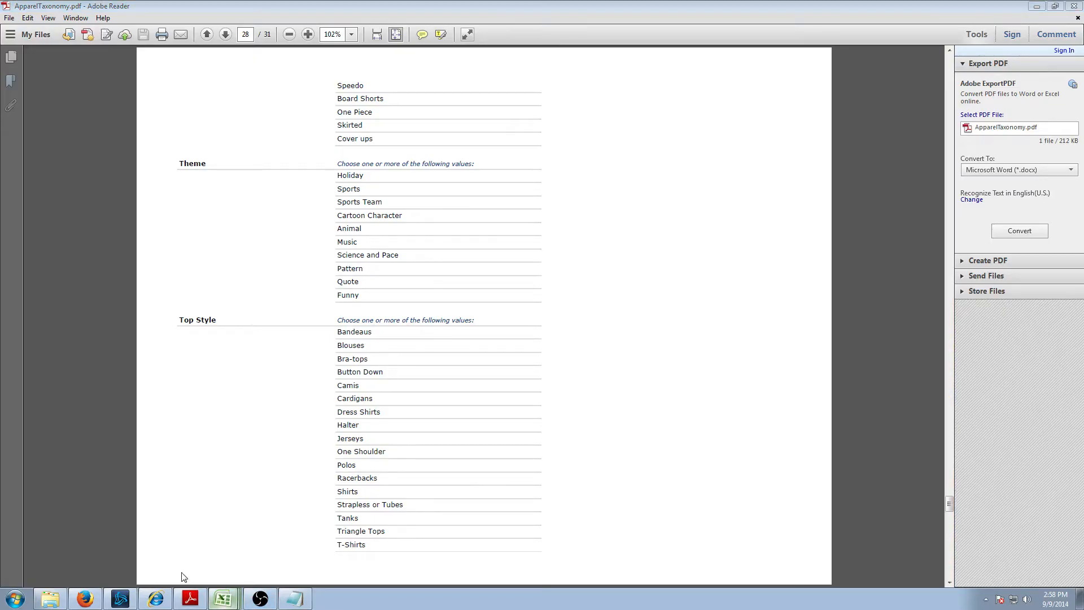
pyautogui.click(222, 599)
pyautogui.moveTo(520, 373); pyautogui.dragTo(543, 147)
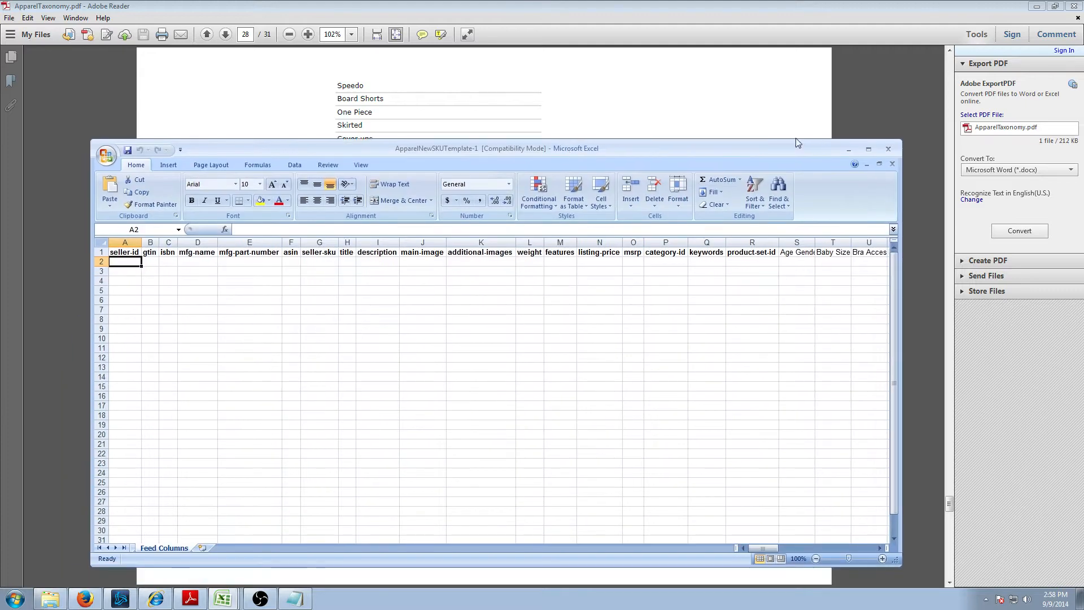
pyautogui.click(875, 150)
pyautogui.click(155, 215)
pyautogui.click(41, 109)
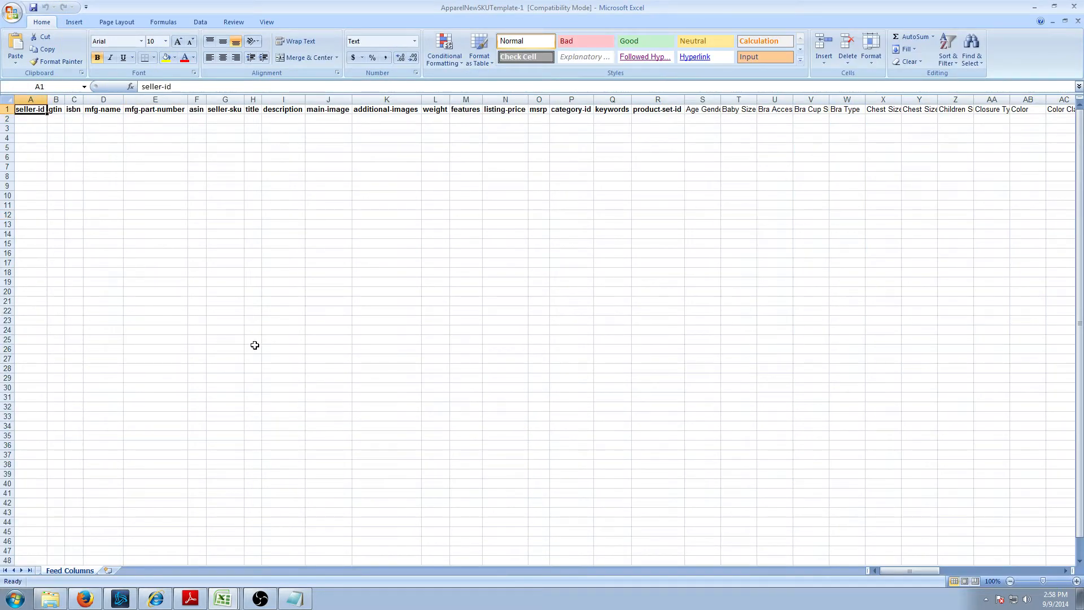
pyautogui.moveTo(899, 570); pyautogui.dragTo(853, 555)
pyautogui.click(190, 598)
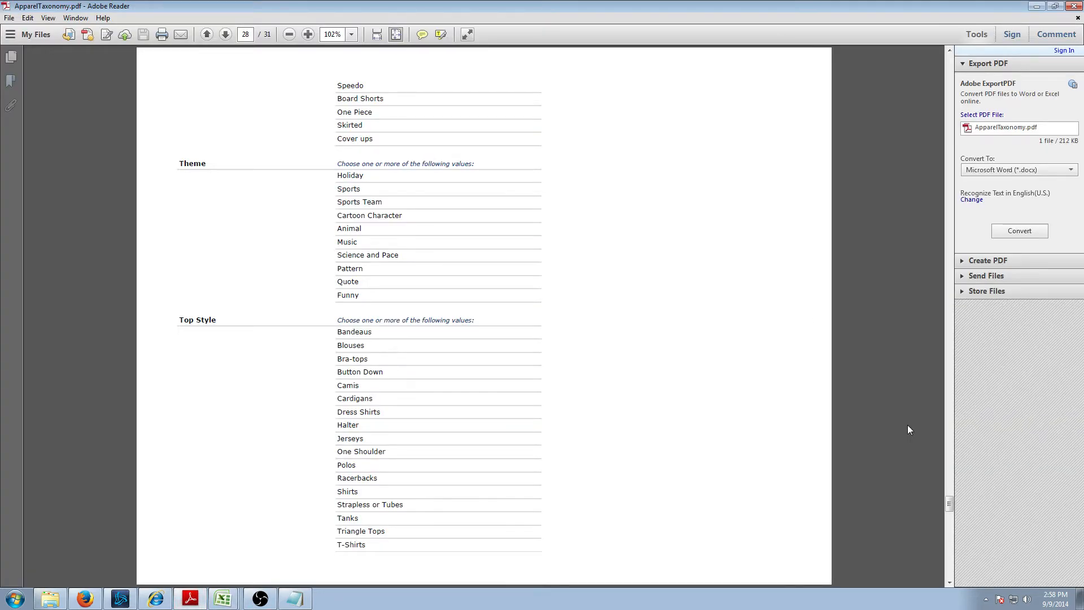
pyautogui.moveTo(949, 505); pyautogui.dragTo(966, 80)
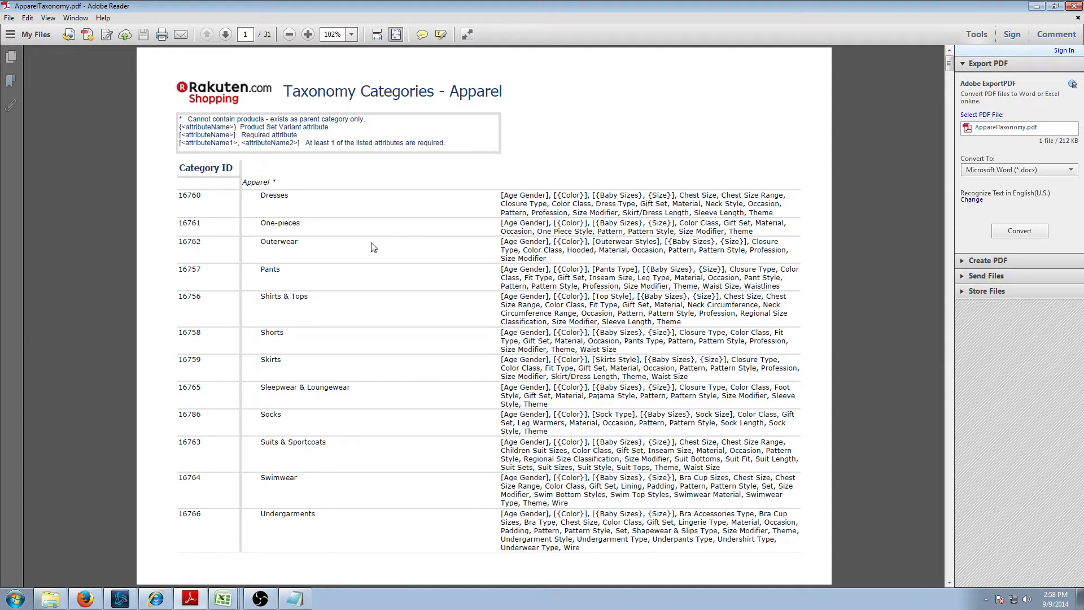
pyautogui.moveTo(258, 196); pyautogui.dragTo(339, 523)
pyautogui.click(339, 525)
pyautogui.click(225, 34)
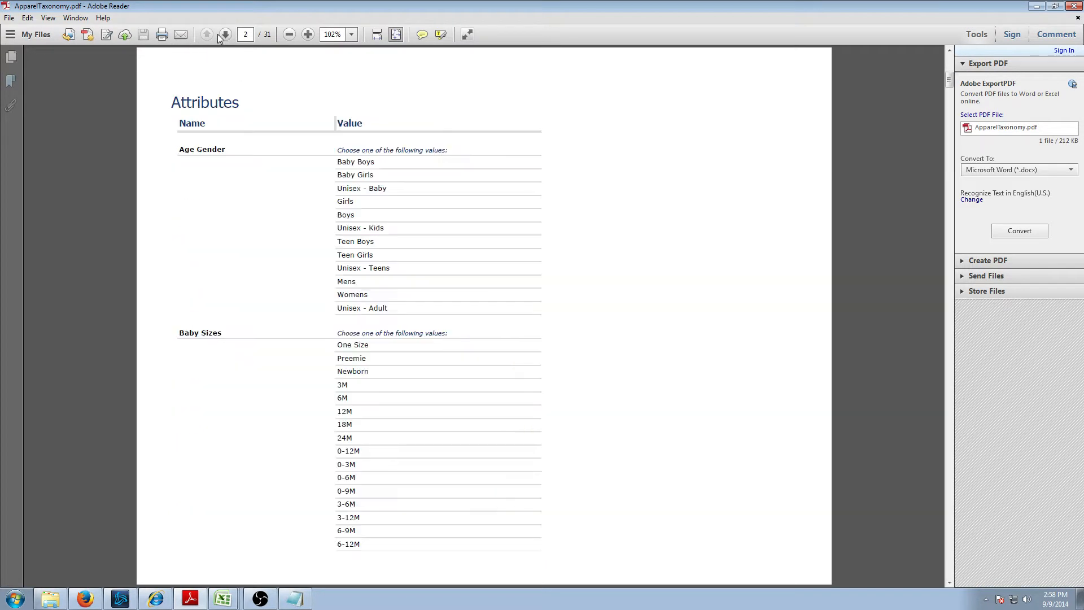
pyautogui.click(206, 34)
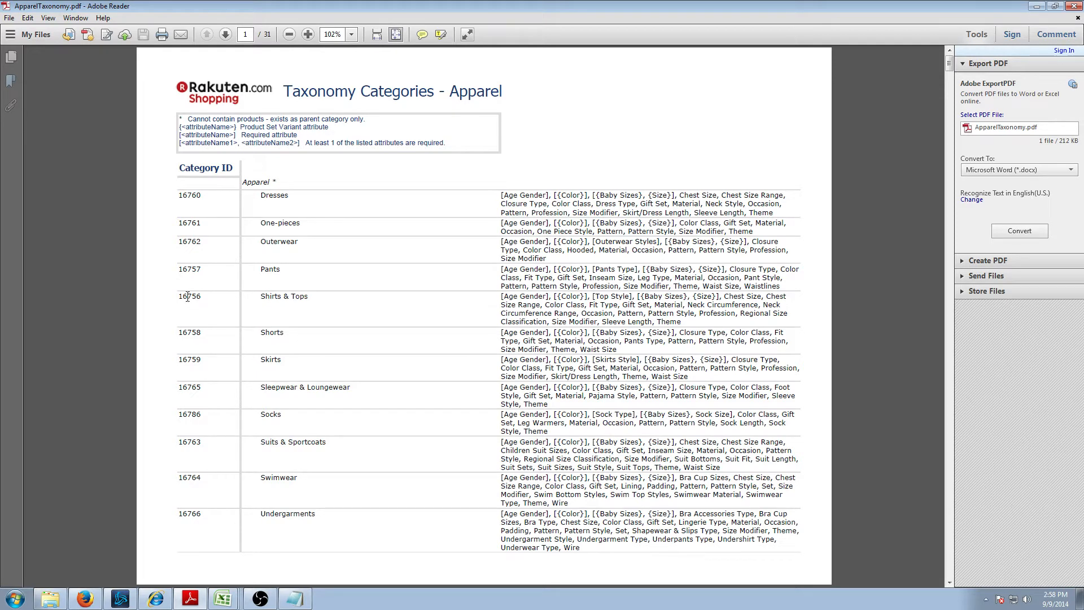
pyautogui.moveTo(180, 294); pyautogui.dragTo(486, 289)
pyautogui.click(686, 320)
pyautogui.click(487, 301)
pyautogui.moveTo(500, 294); pyautogui.dragTo(706, 336)
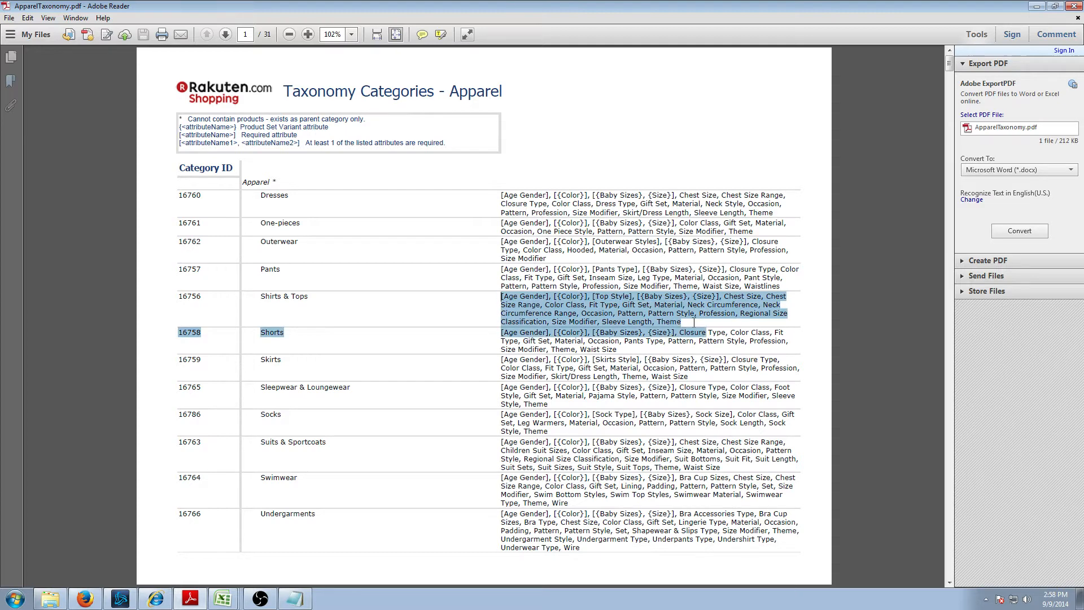
pyautogui.click(681, 319)
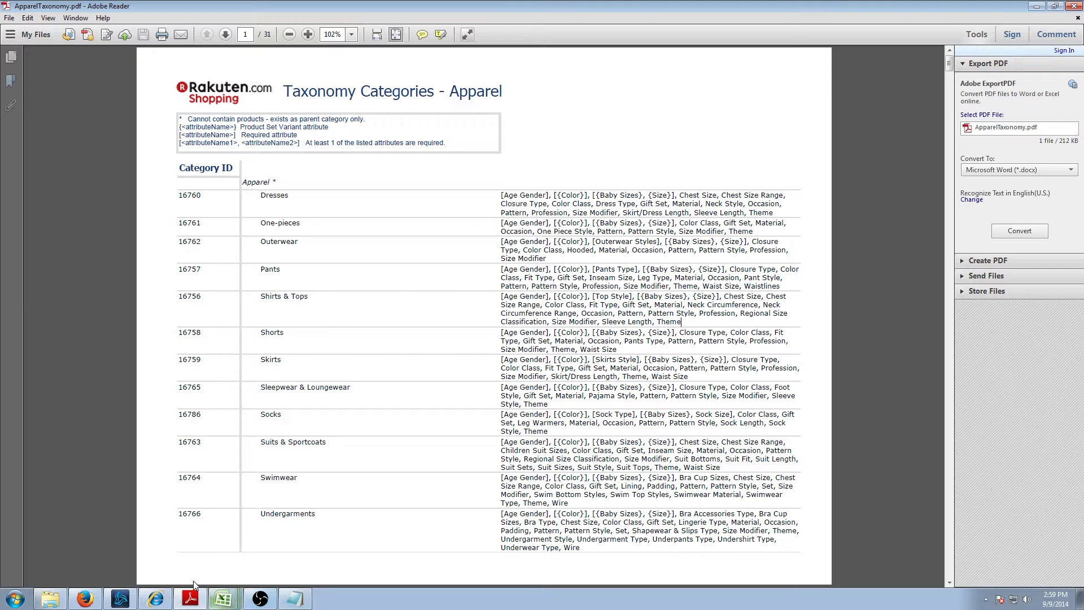
pyautogui.hotkey('alt', 'Tab')
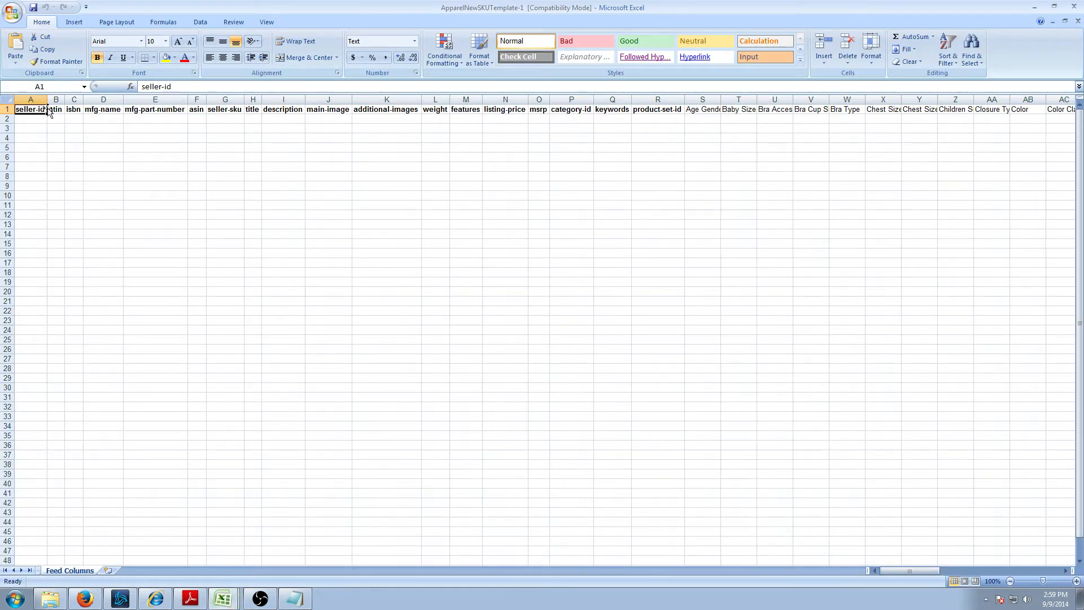
# - Copy the Shop Owner ID from the Rakuten RMS Portal page
pyautogui.click(155, 599)
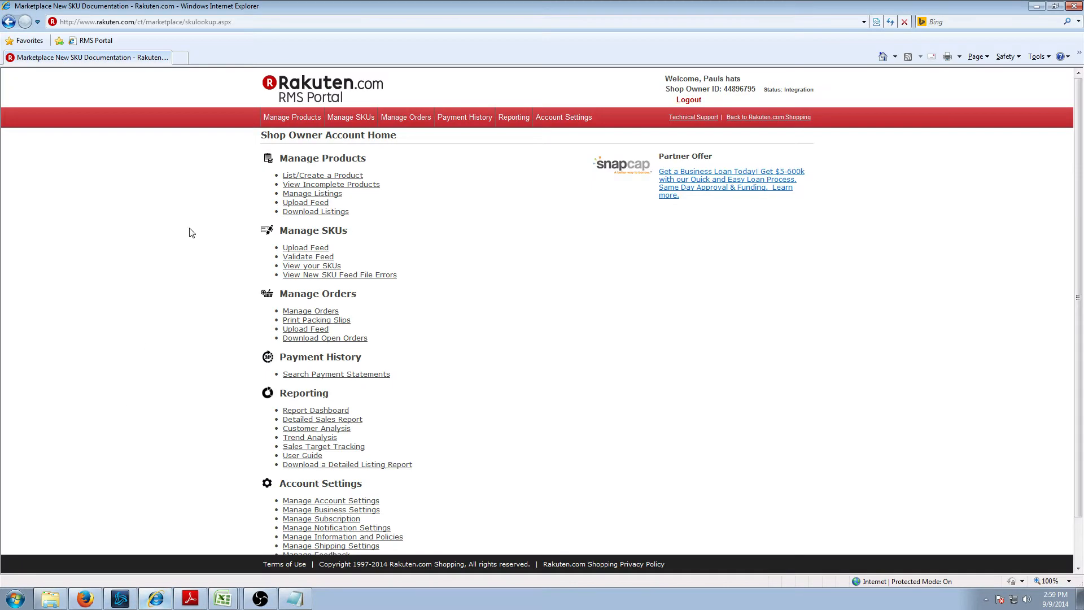
pyautogui.doubleClick(739, 90)
pyautogui.rightClick(740, 91)
pyautogui.click(771, 111)
# - Paste the ID into seller-id cell A2 and widen column A to show it fully
pyautogui.click(219, 600)
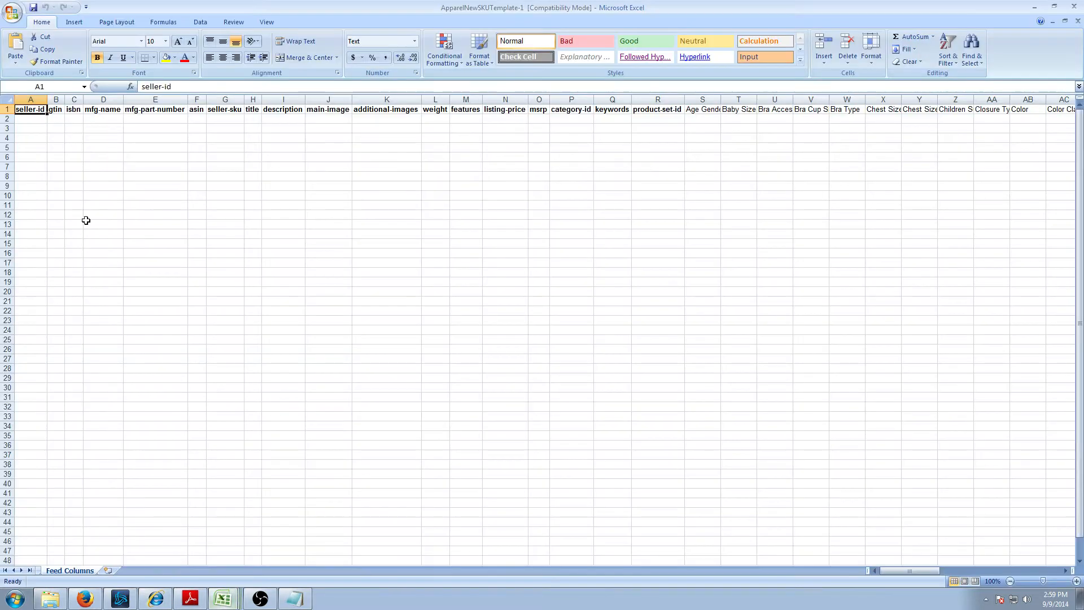
pyautogui.press('Down')
pyautogui.hotkey('ctrl', 'v')
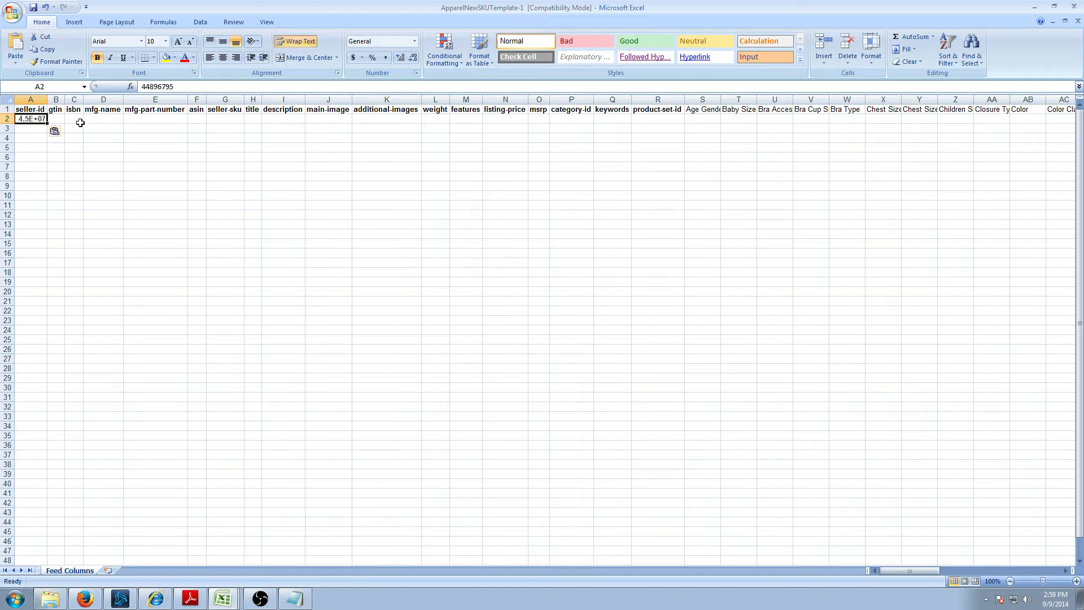
pyautogui.click(67, 196)
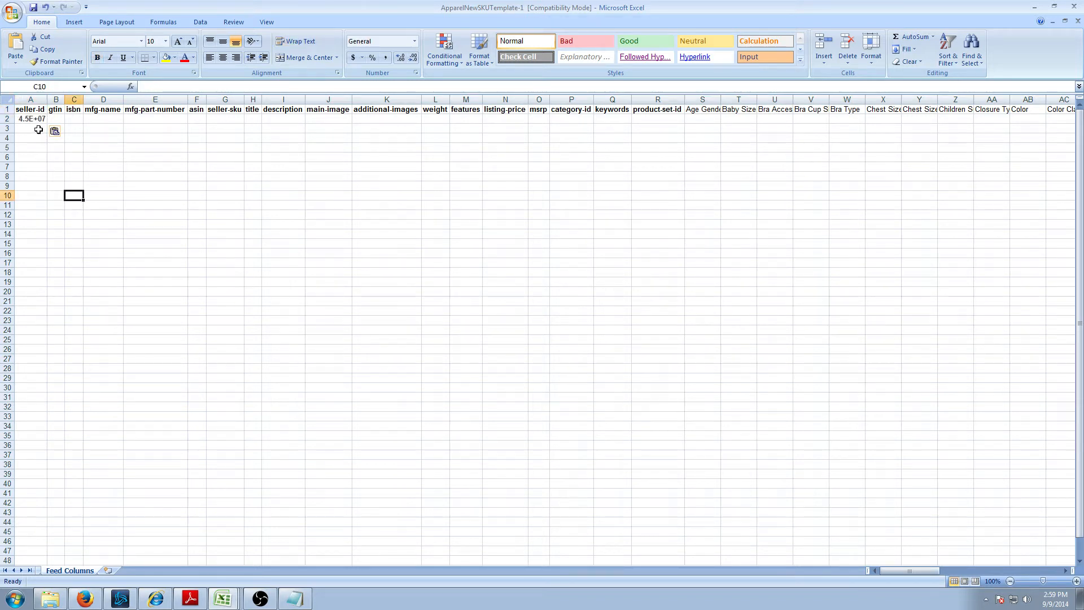
pyautogui.click(31, 119)
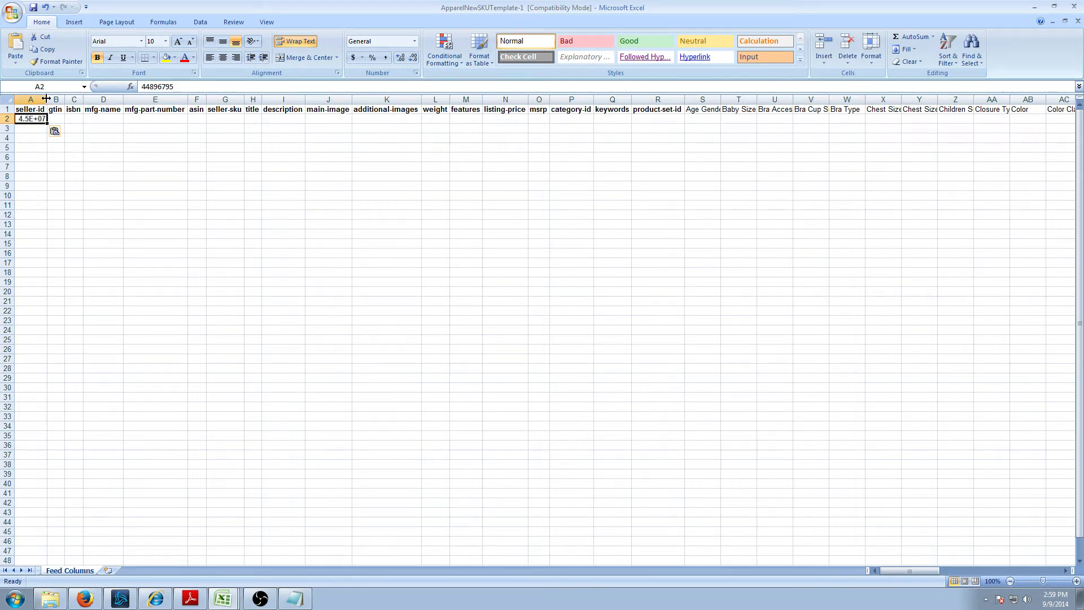
pyautogui.moveTo(47, 99); pyautogui.dragTo(57, 100)
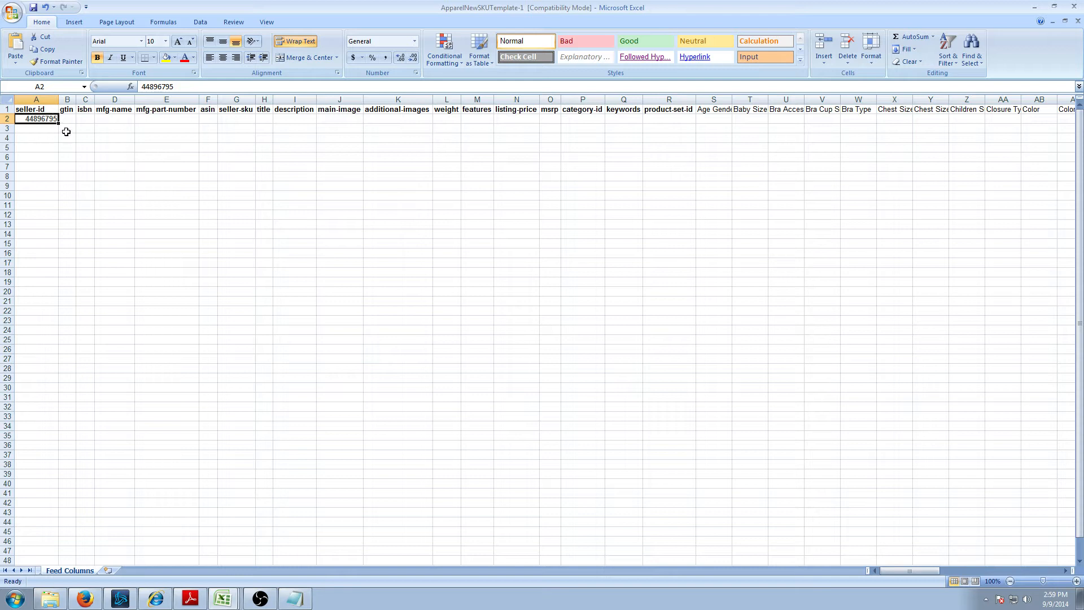
pyautogui.click(189, 88)
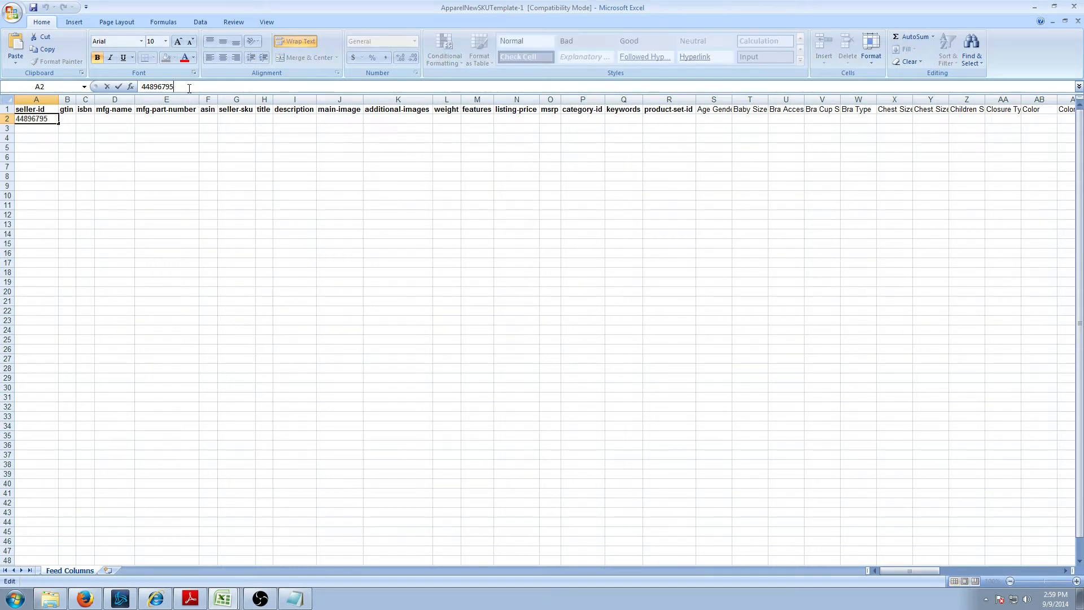
# - Commit the seller ID entry in cell A2
pyautogui.click(150, 189)
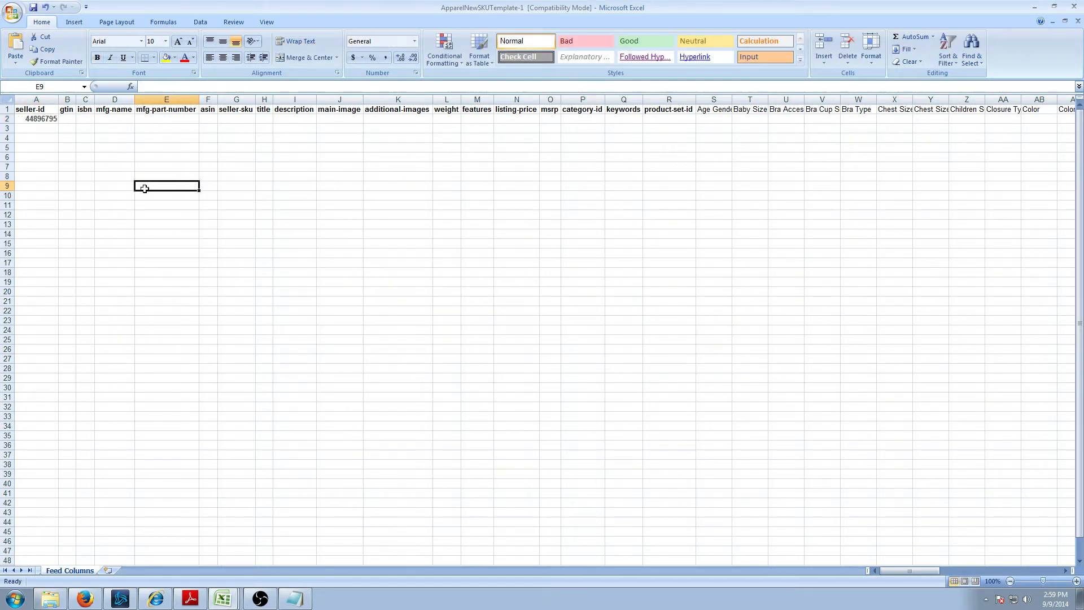
pyautogui.click(40, 119)
pyautogui.click(192, 88)
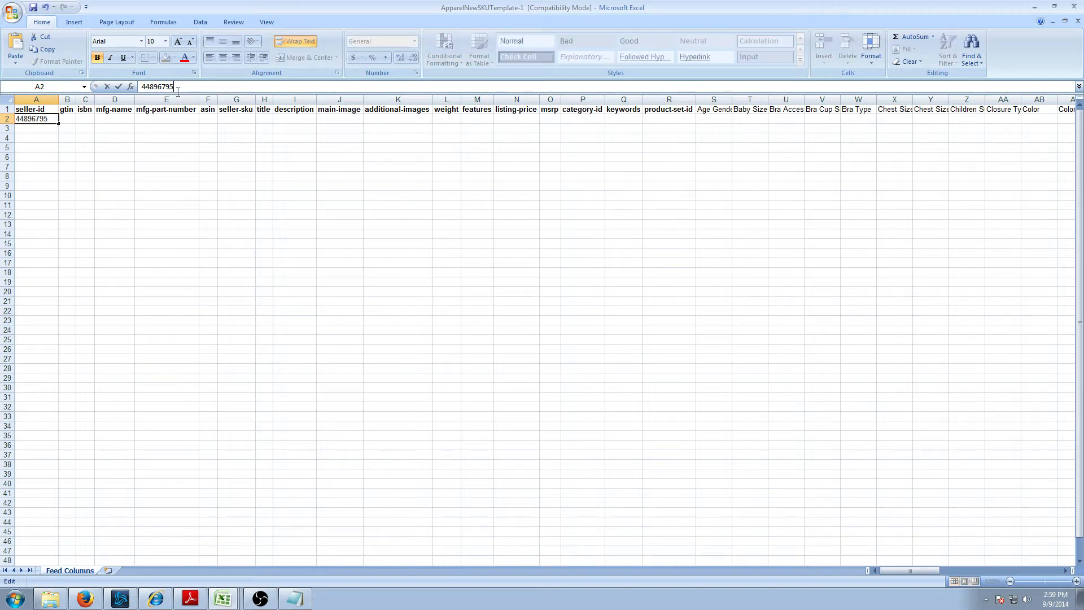
pyautogui.press('Tab')
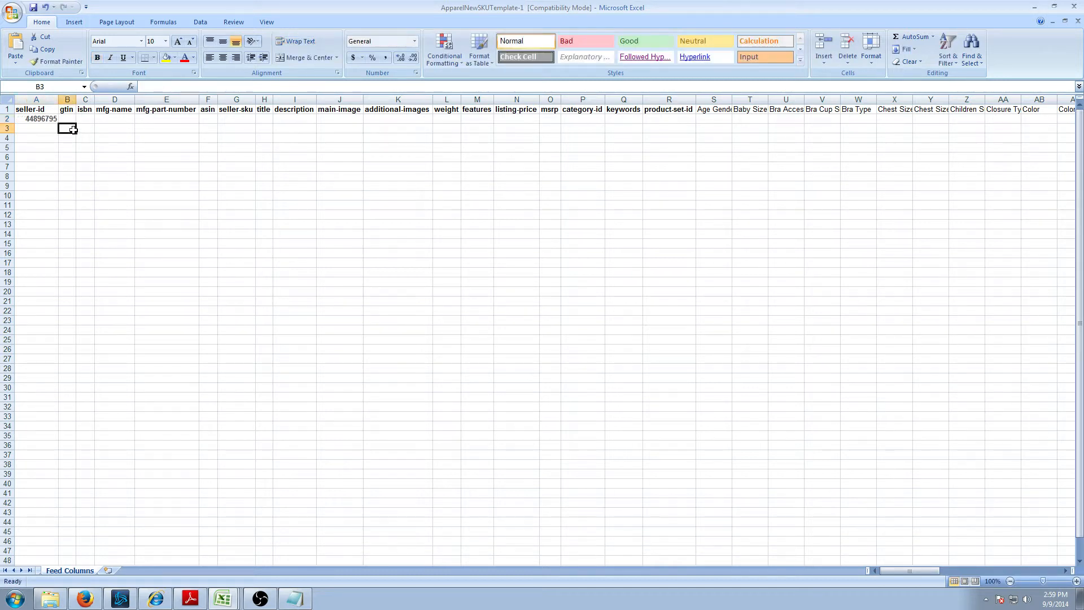
# - Paste 'Pauls Hats' into mfg-name cell D2 and widen column D to fit
pyautogui.hotkey('alt', 'Tab')
pyautogui.hotkey('alt', 'Tab')
pyautogui.press('Tab')
pyautogui.press('Tab')
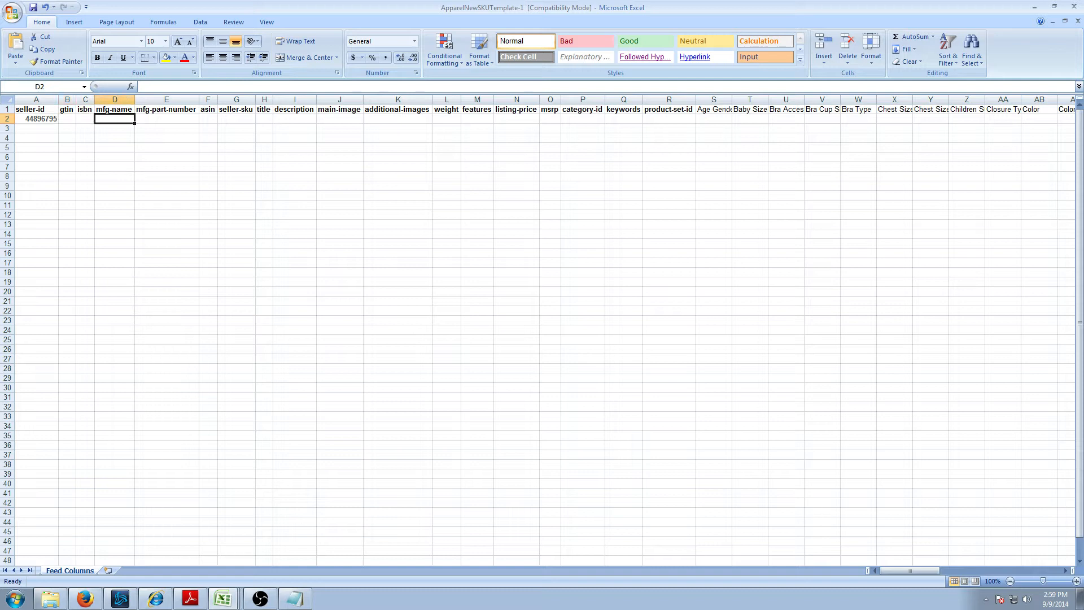
pyautogui.hotkey('alt', 'Tab')
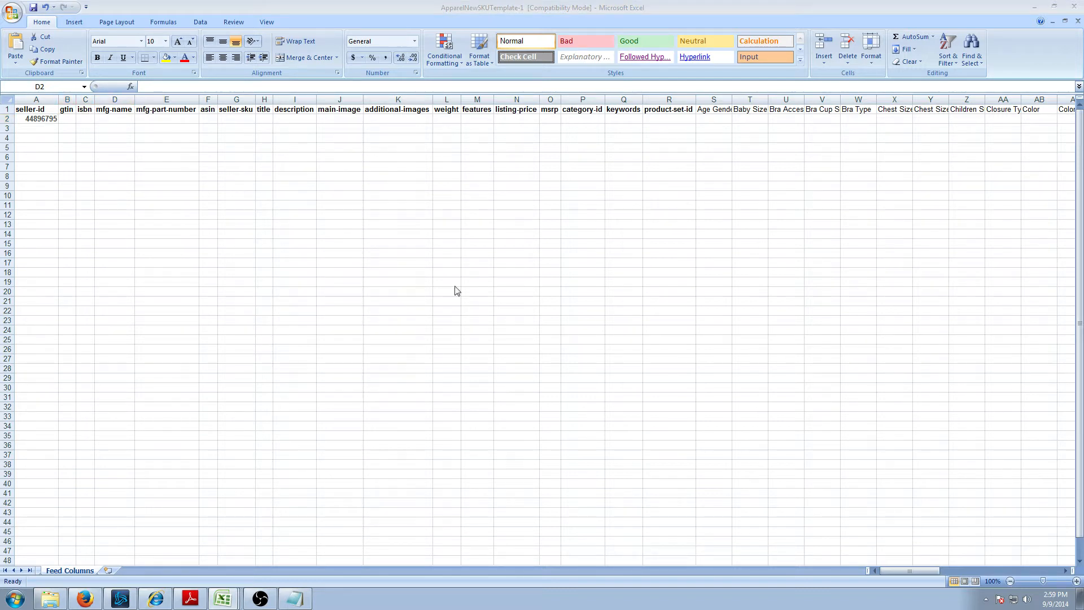
pyautogui.click(115, 120)
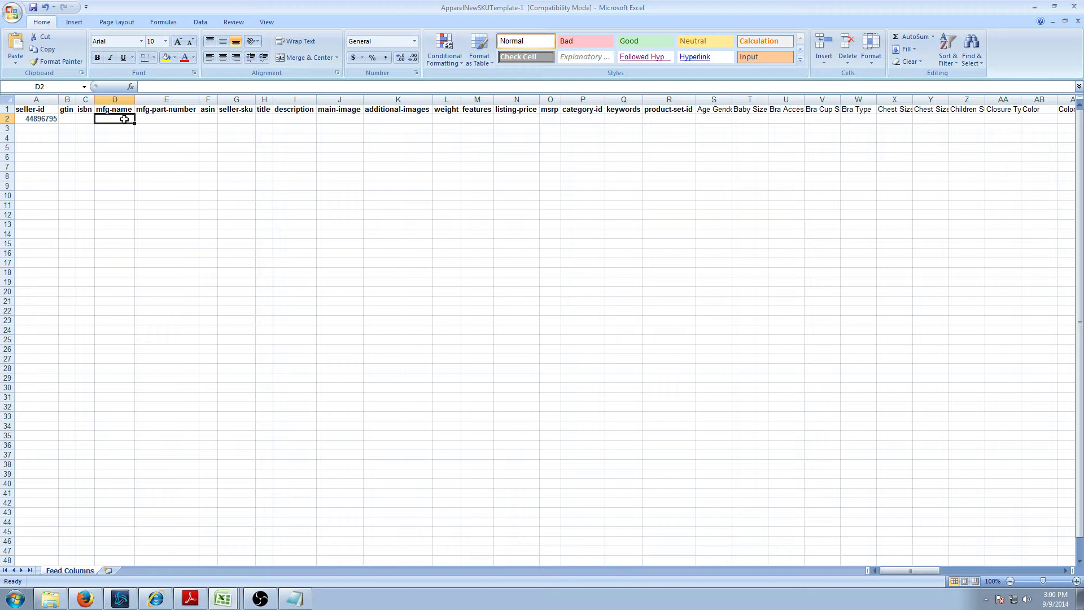
pyautogui.hotkey('ctrl', 'v')
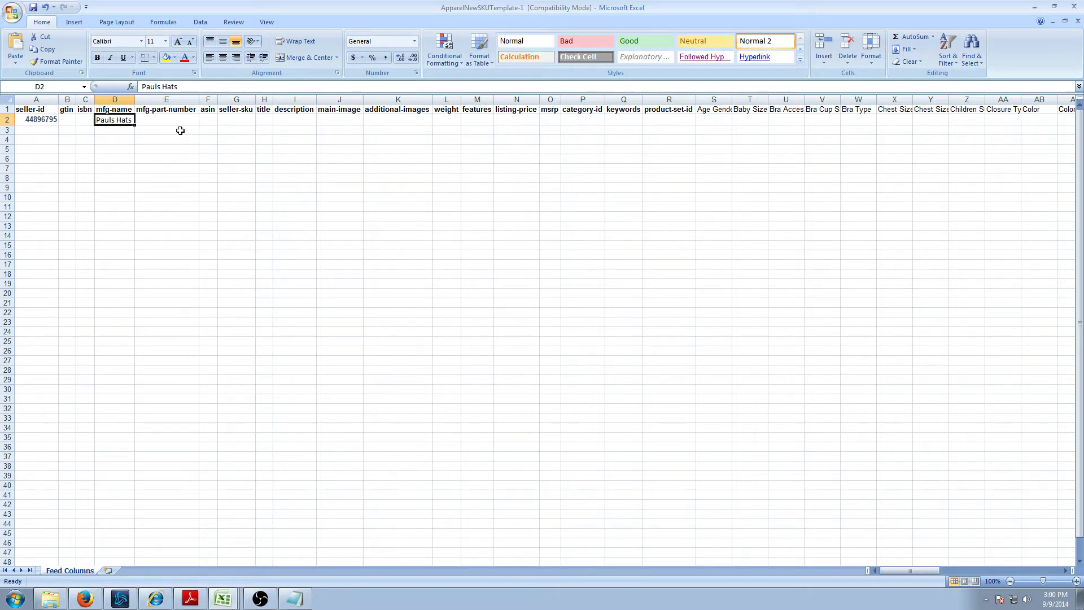
pyautogui.moveTo(136, 98); pyautogui.dragTo(145, 99)
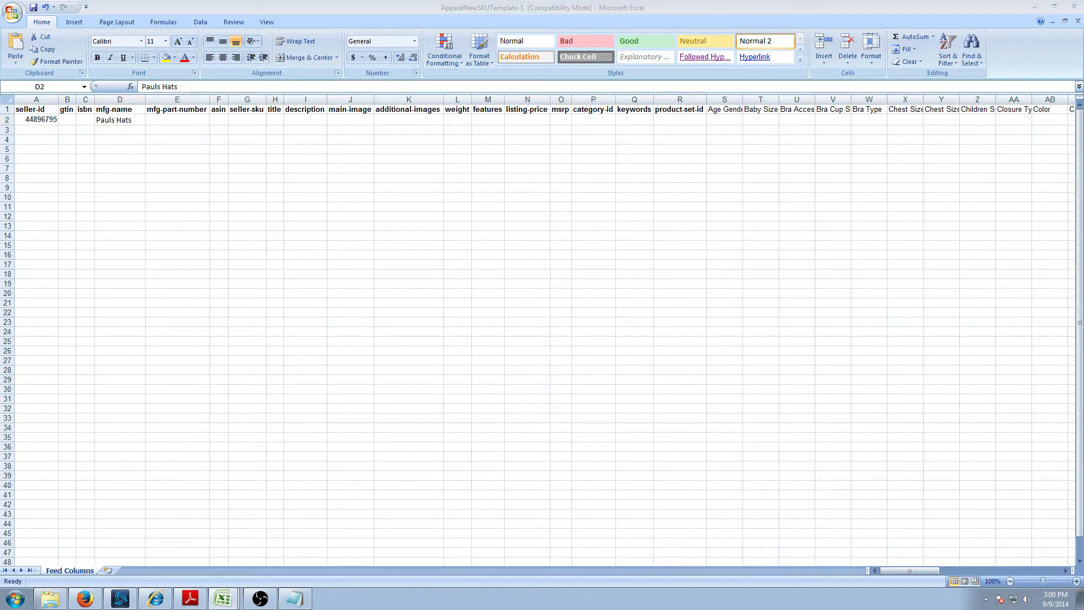
# - Paste trendiSwhite as the mfg-part-number in E2
pyautogui.click(174, 120)
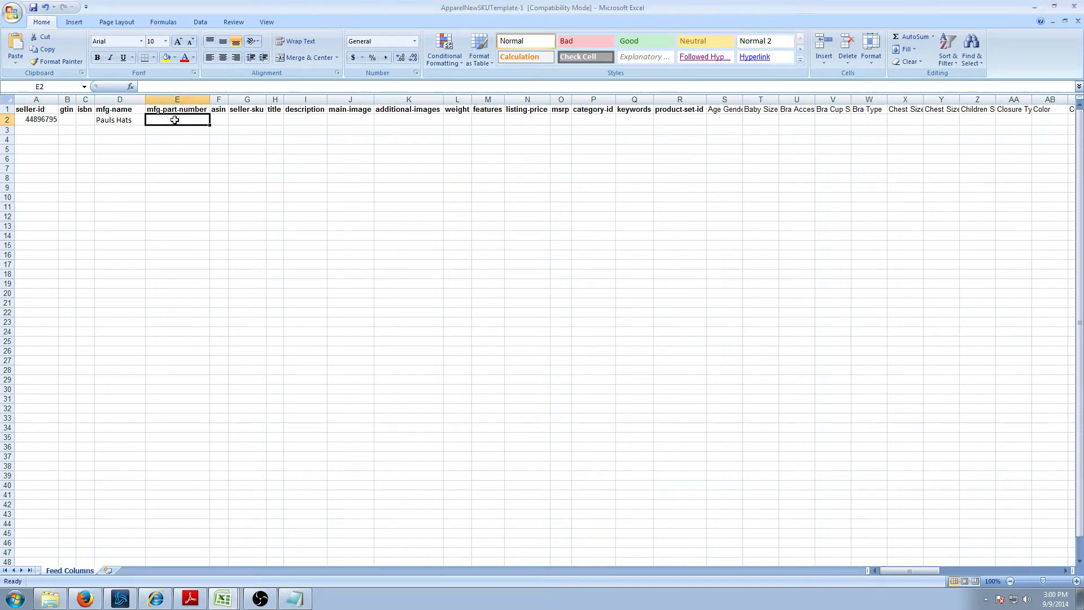
pyautogui.hotkey('ctrl', 'v')
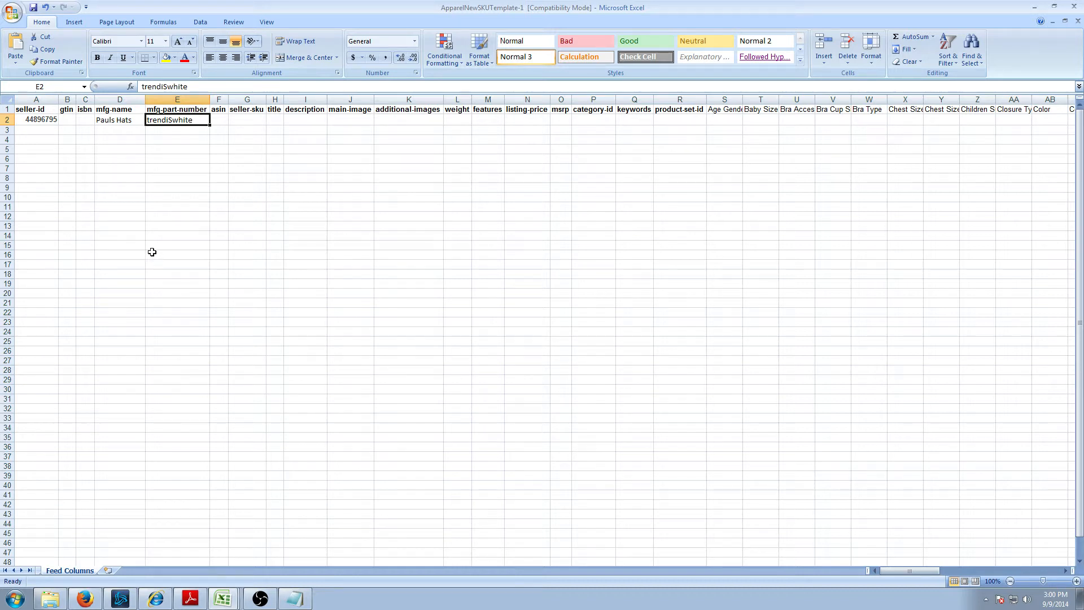
pyautogui.click(175, 167)
# - Paste trendiSwhite as the seller-sku in G2
pyautogui.press('Up')
pyautogui.press('Up')
pyautogui.press('Up')
pyautogui.press('Up')
pyautogui.press('Right')
pyautogui.press('Up')
pyautogui.press('Up')
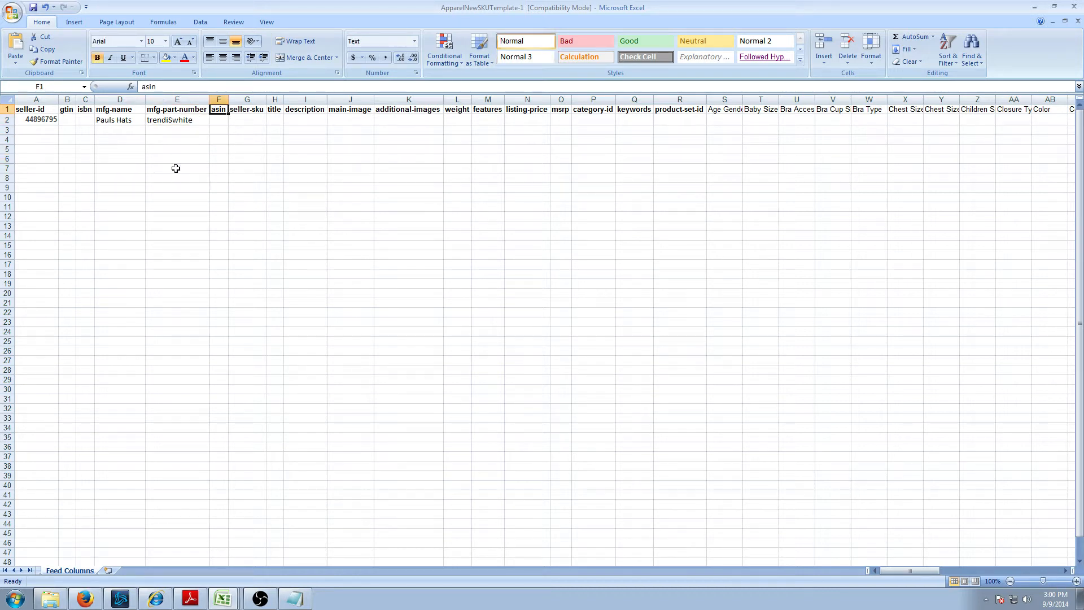
pyautogui.press('Right')
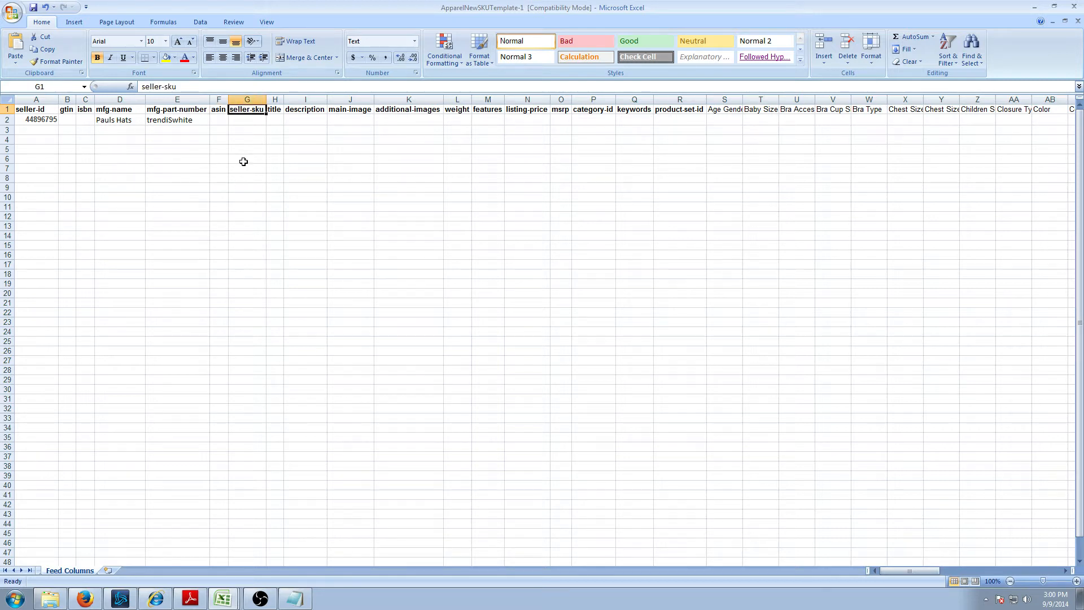
pyautogui.press('Down')
pyautogui.press('Up')
pyautogui.press('Left')
pyautogui.press('Right')
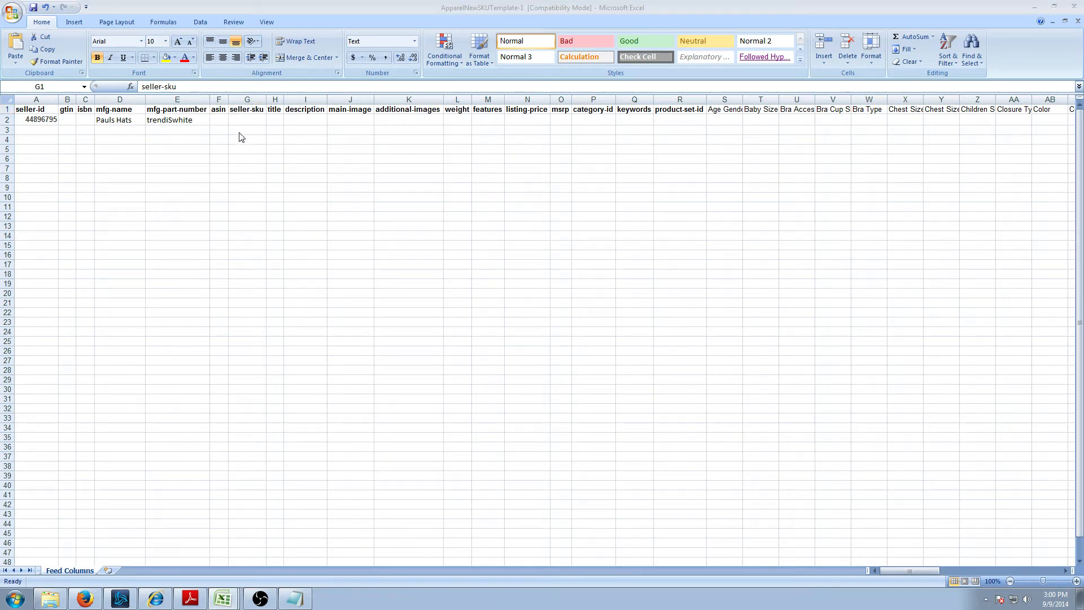
pyautogui.click(244, 119)
pyautogui.hotkey('ctrl', 'v')
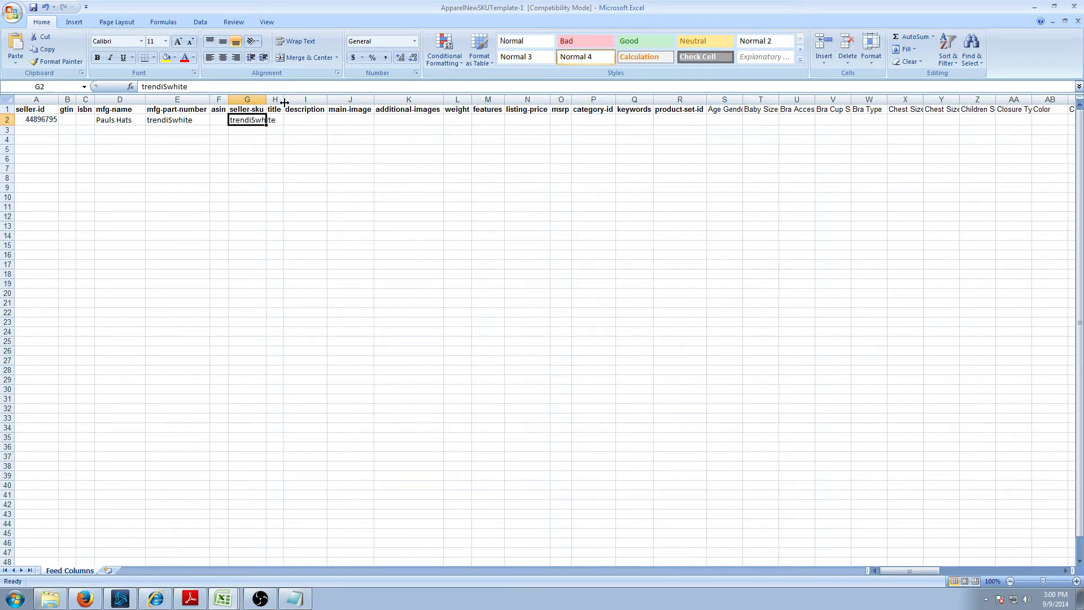
# - Widen title column H and paste 'TT Trendi Tee' into H2
pyautogui.moveTo(283, 99)
pyautogui.mouseDown()
pyautogui.moveTo(317, 99)
pyautogui.moveTo(280, 101)
pyautogui.mouseUp()
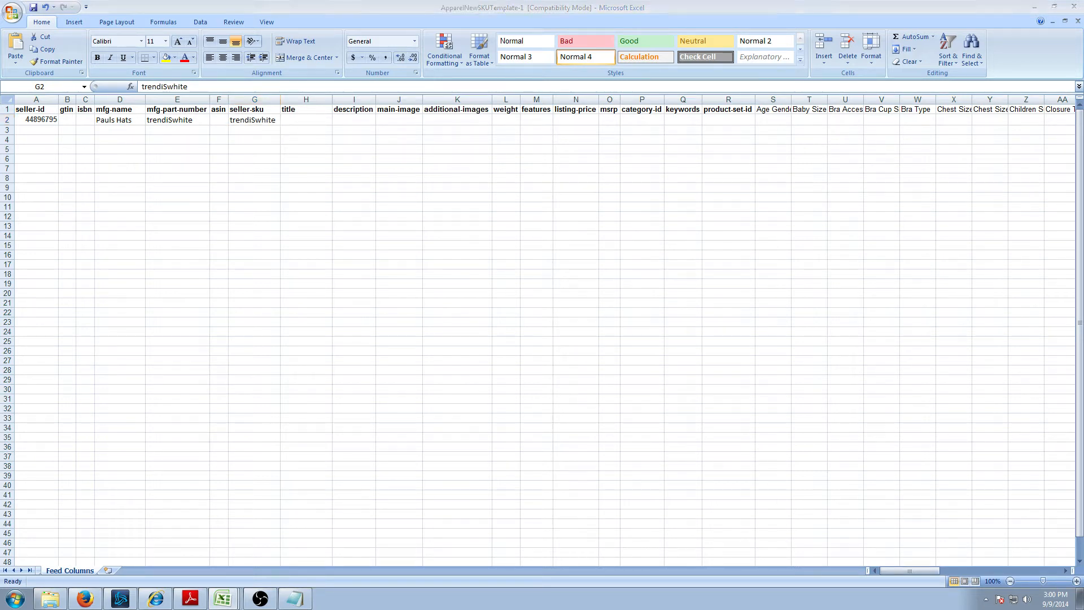
pyautogui.click(295, 155)
pyautogui.click(309, 121)
pyautogui.write('TT Trendi Tee')
# - Paste the white parody-tee product description into description cell I2
pyautogui.click(367, 120)
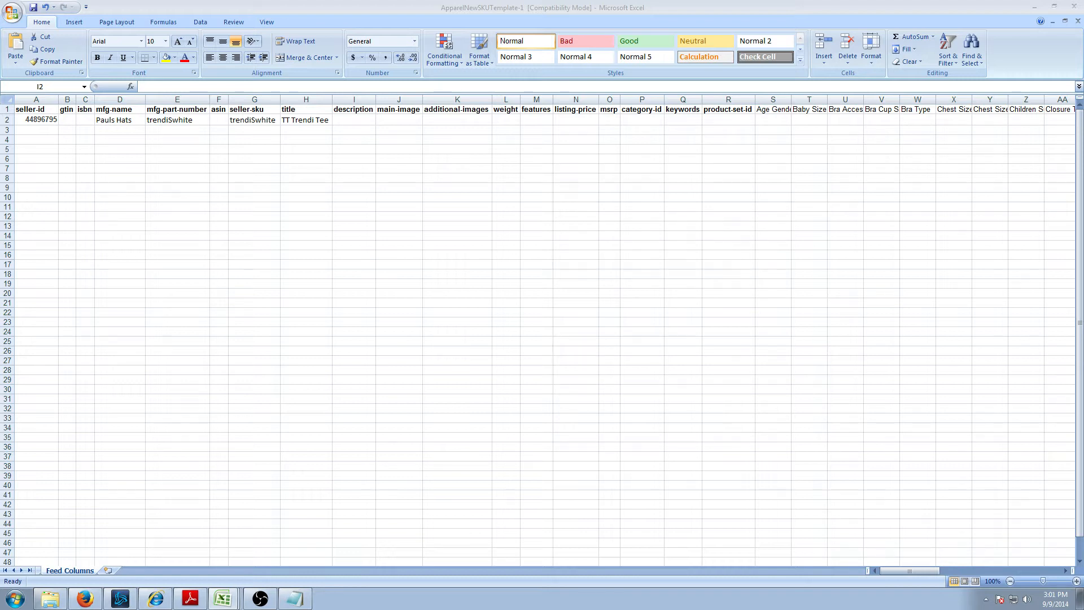
pyautogui.click(356, 120)
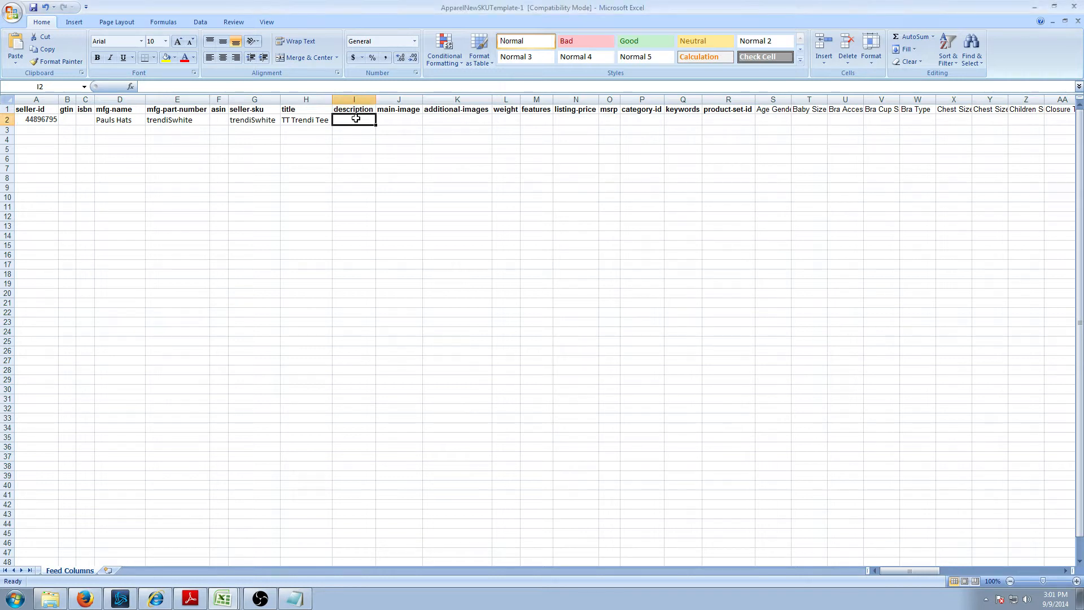
pyautogui.doubleClick(355, 120)
pyautogui.write('Reason TRENDI parody tee in white. Printed on custom slim fit Reason Super soft cotton tag-less tee. Unisex fit for men and women. Custom Reason Supersoft Cotton.')
pyautogui.click(368, 171)
pyautogui.click(409, 119)
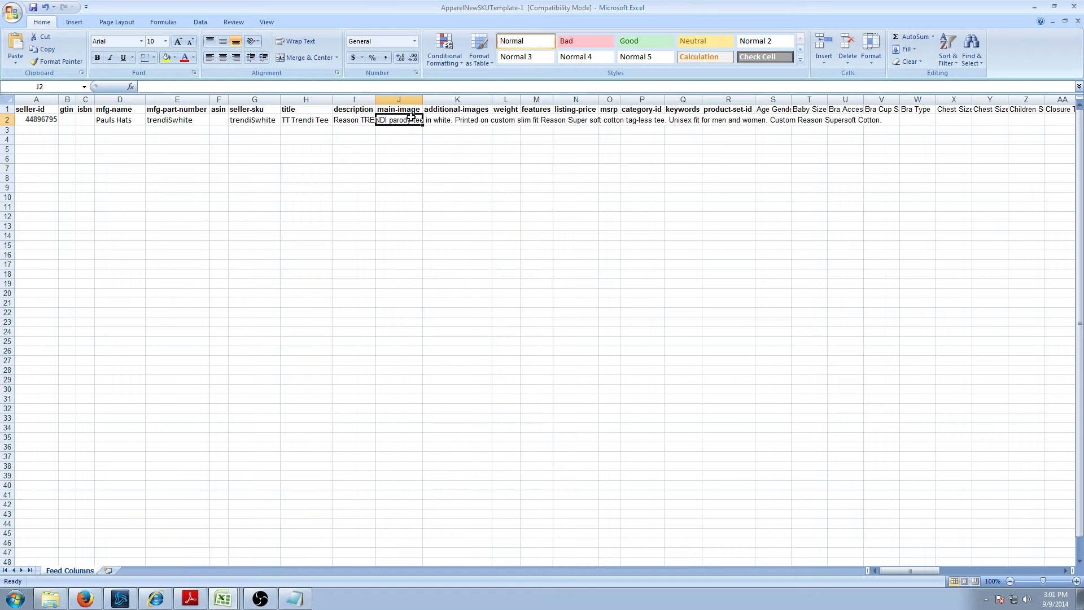
pyautogui.click(85, 598)
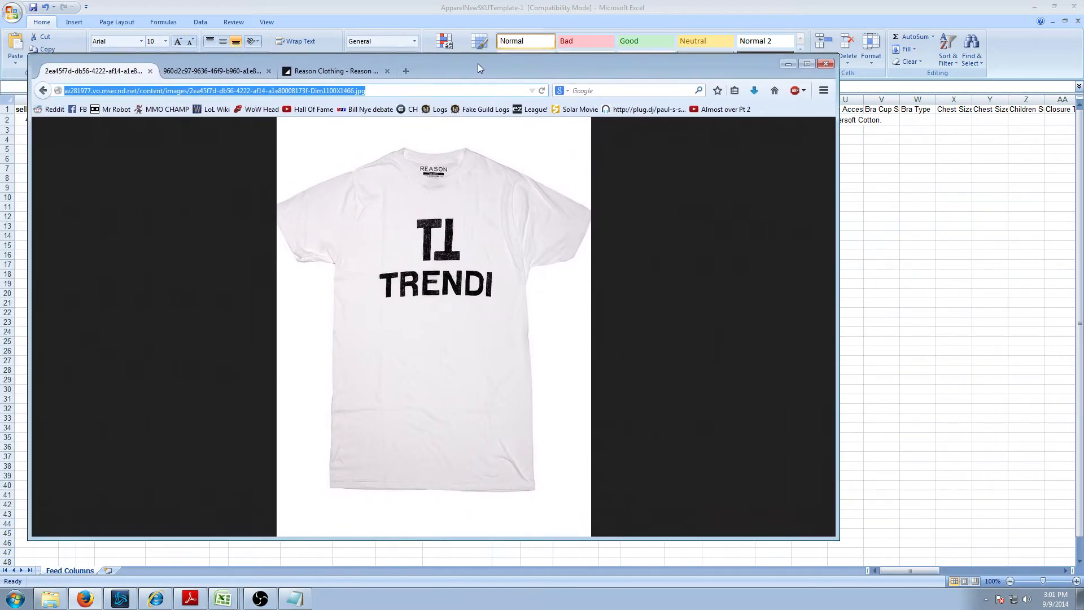
# - Maximize Firefox and compare the white and black TRENDI tee image tabs
pyautogui.click(805, 64)
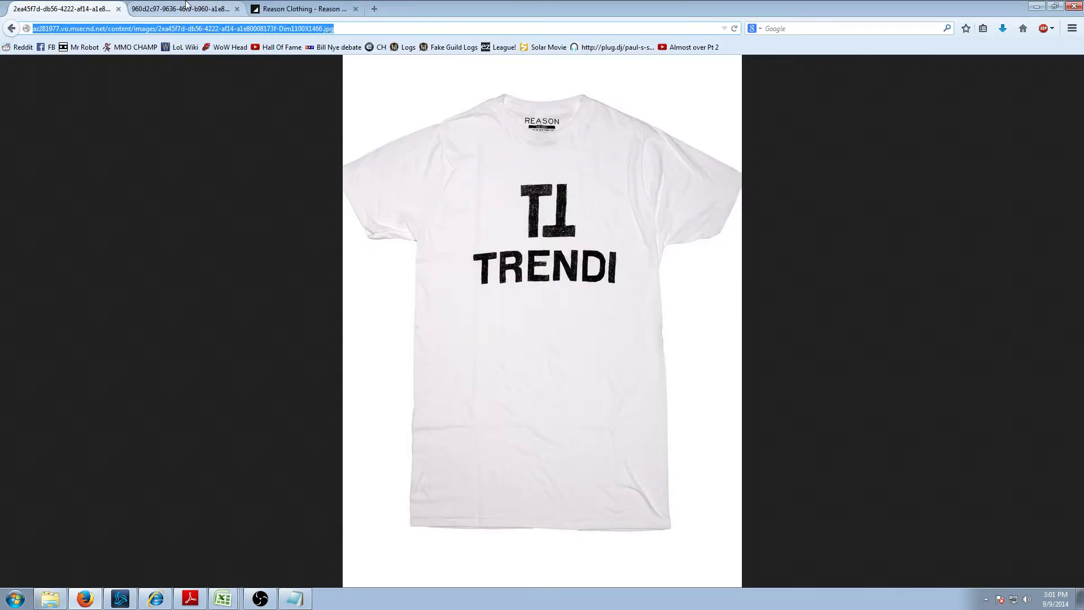
pyautogui.click(187, 5)
pyautogui.click(64, 12)
pyautogui.click(168, 11)
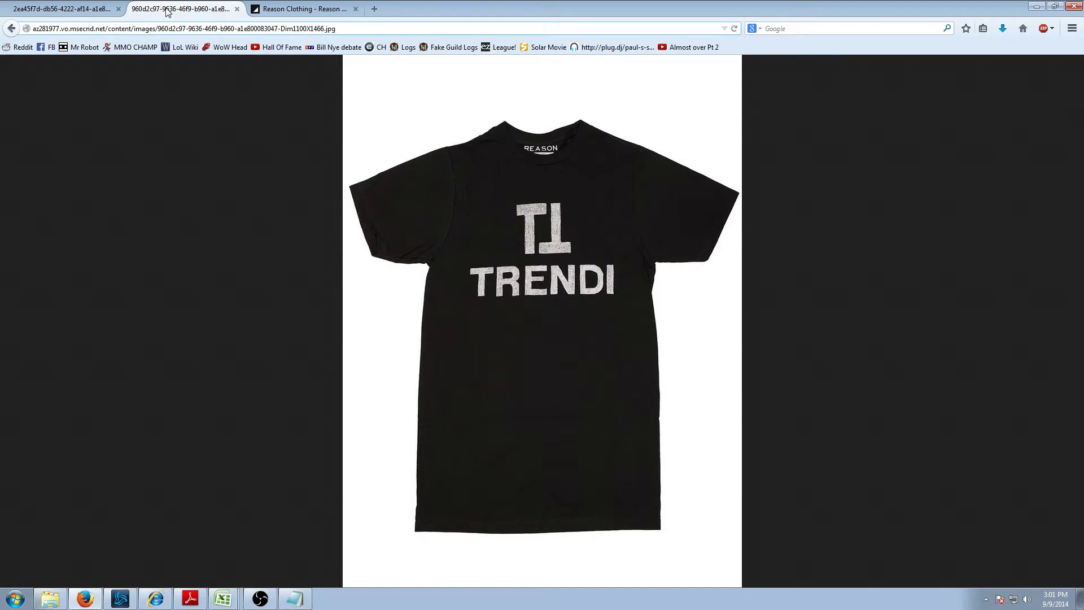
pyautogui.click(64, 11)
pyautogui.click(167, 11)
pyautogui.click(64, 10)
pyautogui.click(135, 11)
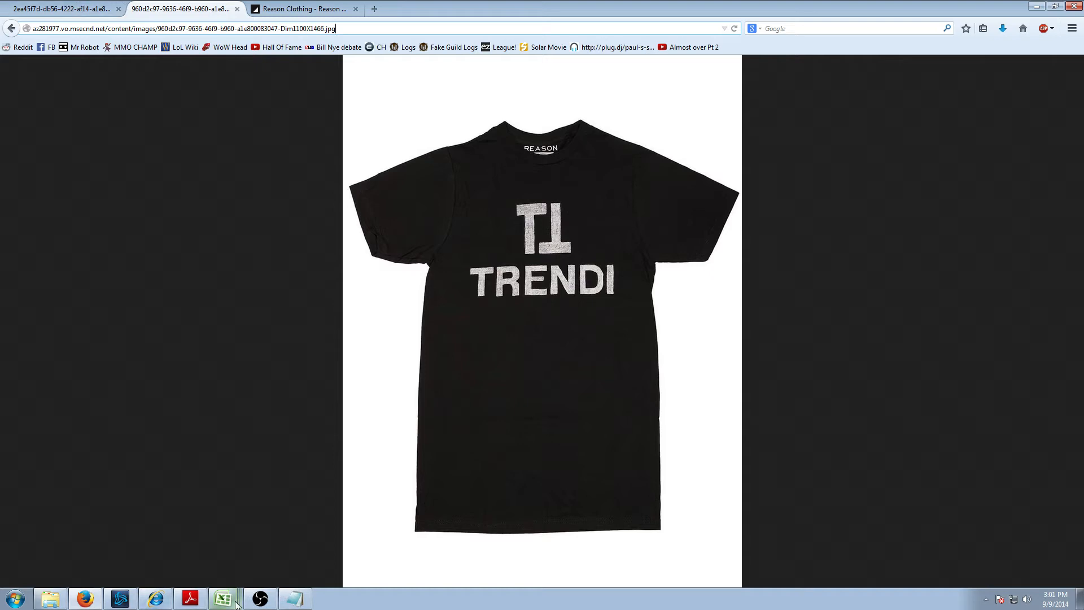
# - Copy the white tee's image URL and paste it into main-image cell J2
pyautogui.click(236, 577)
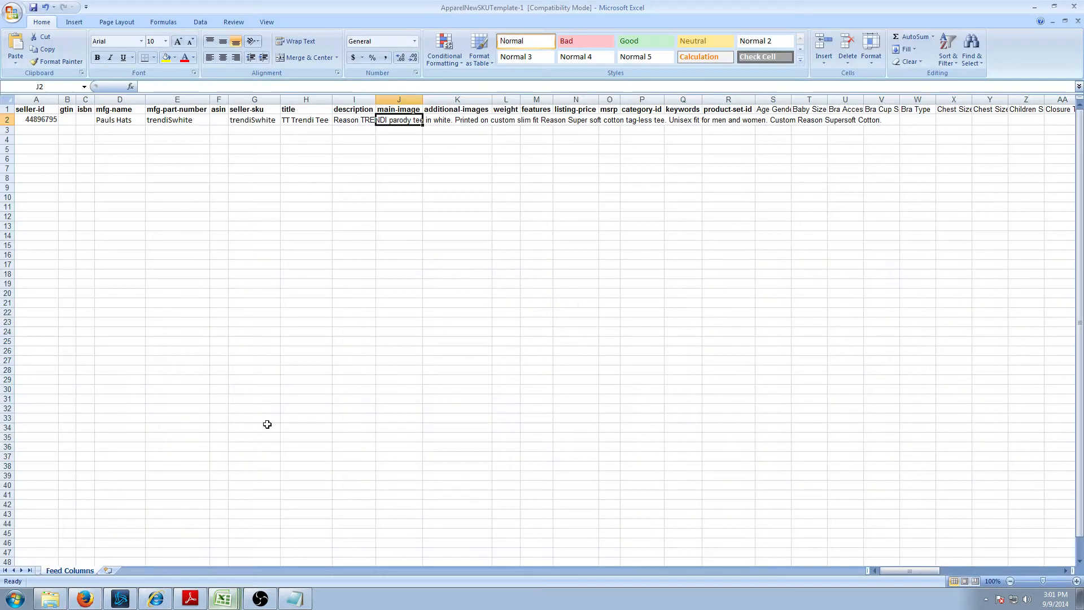
pyautogui.click(186, 122)
pyautogui.click(411, 122)
pyautogui.hotkey('alt', 'Tab')
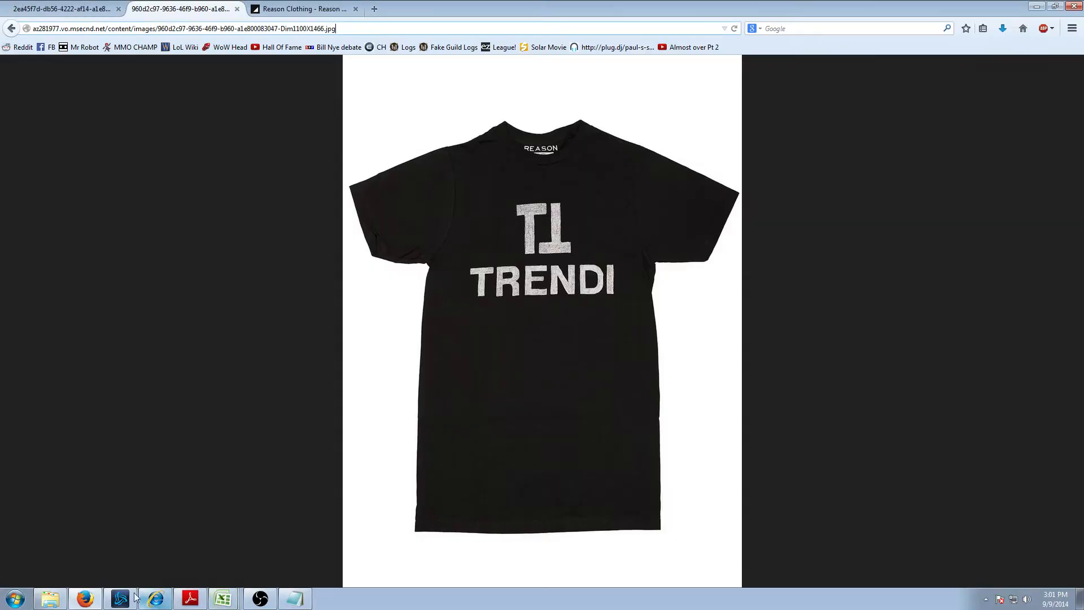
pyautogui.click(85, 10)
pyautogui.click(131, 26)
pyautogui.hotkey('ctrl', 'c')
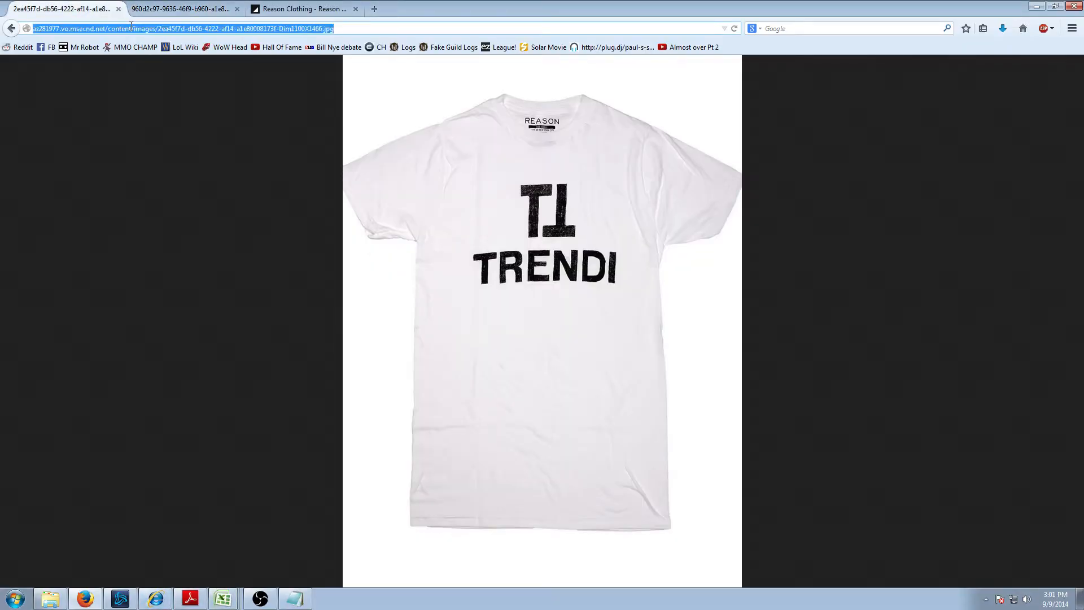
pyautogui.hotkey('alt', 'Tab')
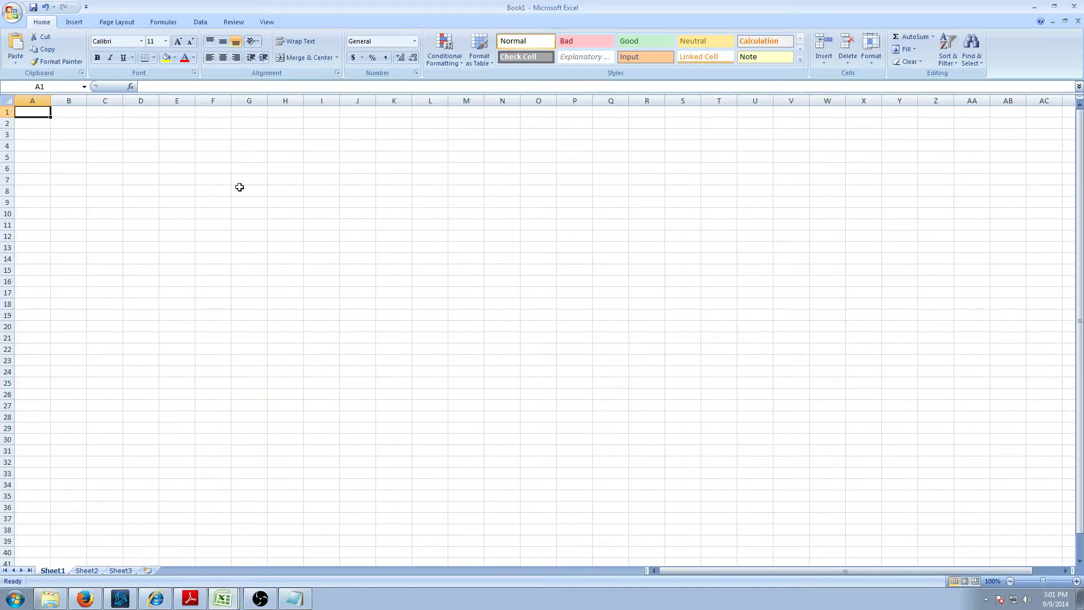
pyautogui.click(224, 599)
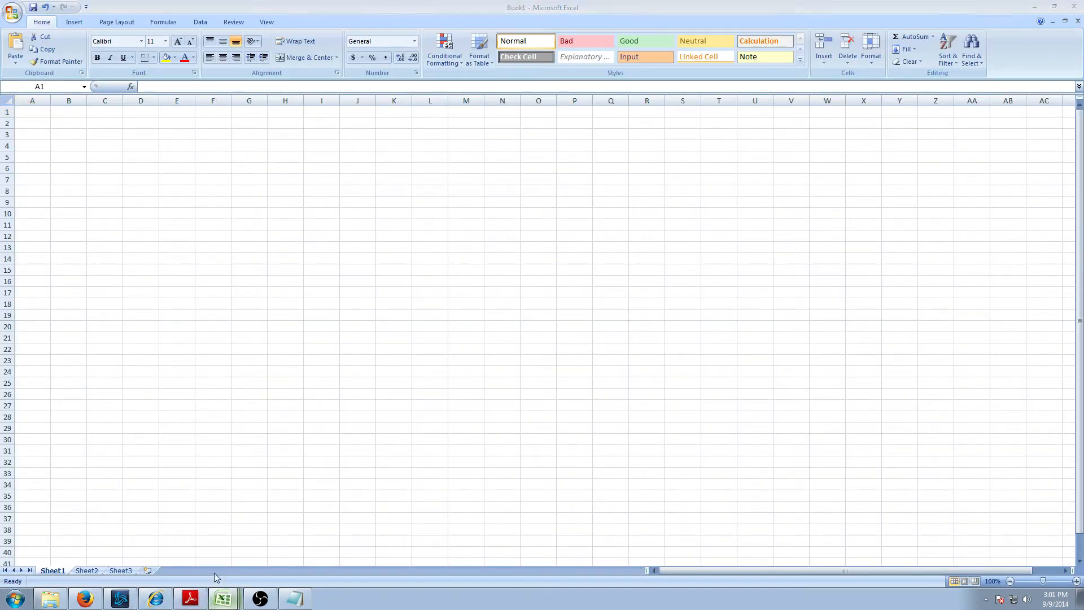
pyautogui.click(215, 573)
pyautogui.hotkey('ctrl', 'v')
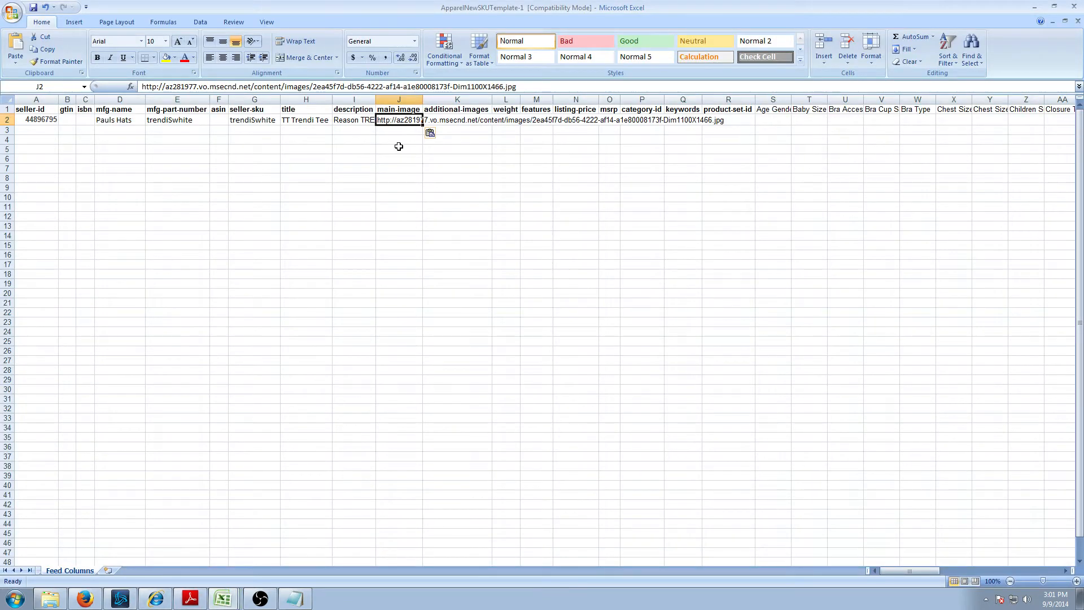
# - Try pipe-separated image URLs in additional-images K2, then clear it and leave it empty
pyautogui.press('Tab')
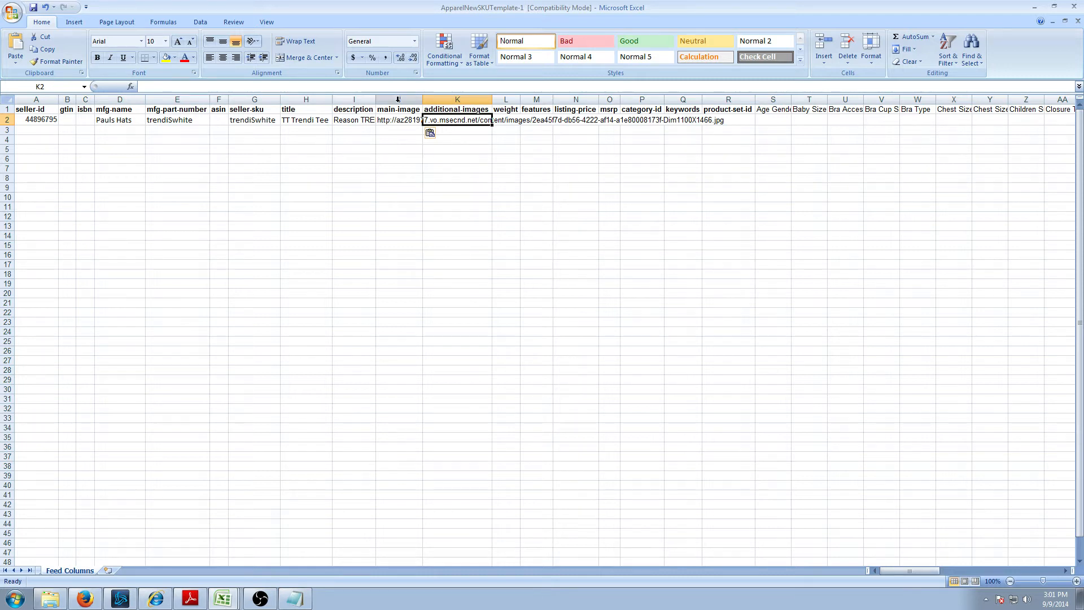
pyautogui.click(320, 86)
pyautogui.hotkey('ctrl', 'v')
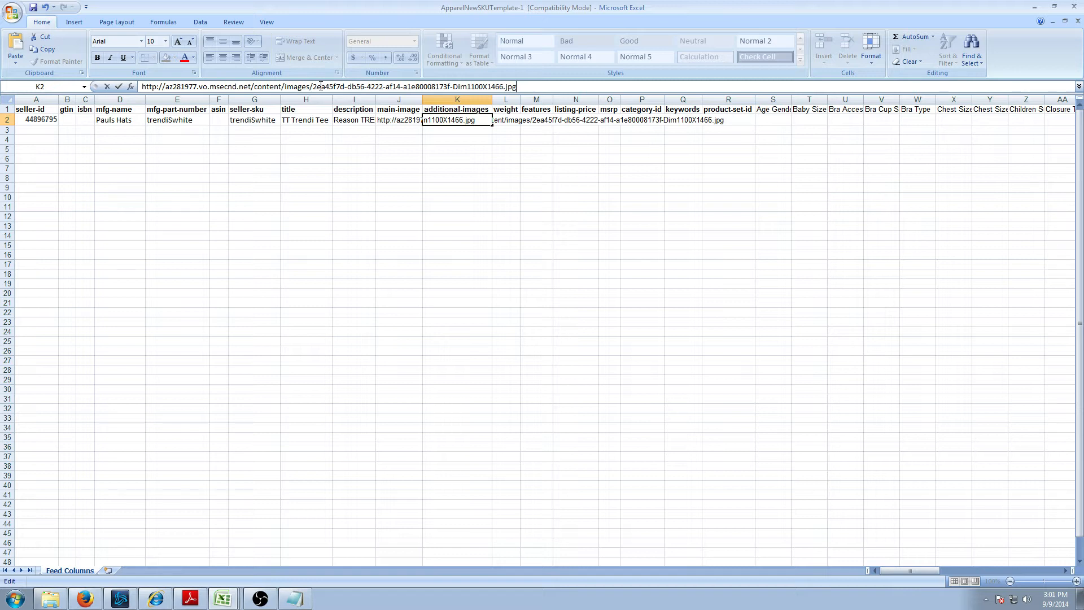
pyautogui.write('|')
pyautogui.press('BackSpace')
pyautogui.write('|')
pyautogui.hotkey('ctrl', 'v')
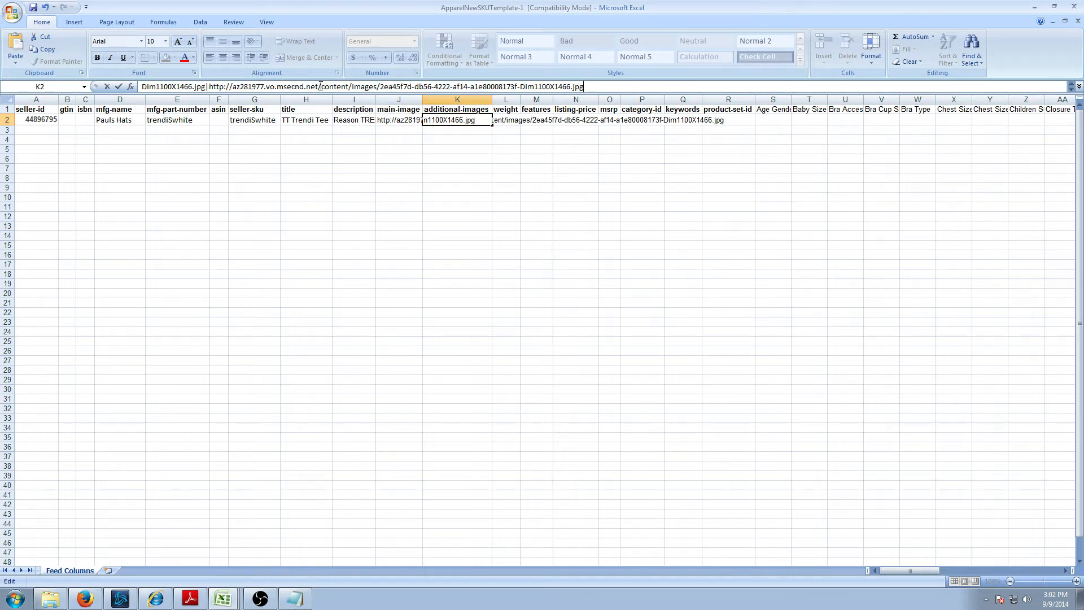
pyautogui.hotkey('shift', 'Home')
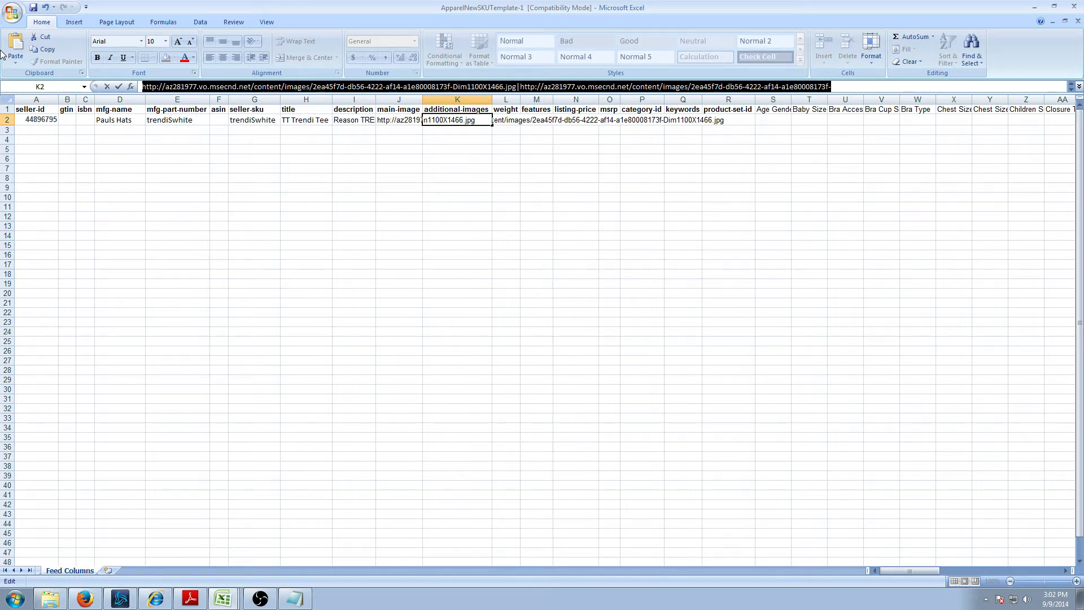
pyautogui.press('BackSpace')
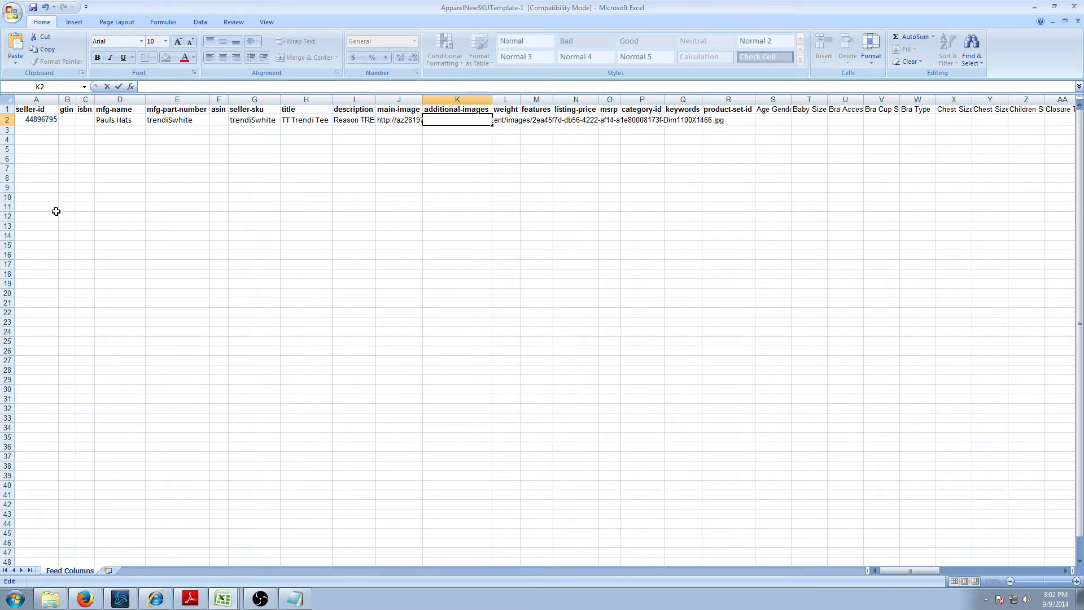
pyautogui.click(566, 176)
pyautogui.click(458, 122)
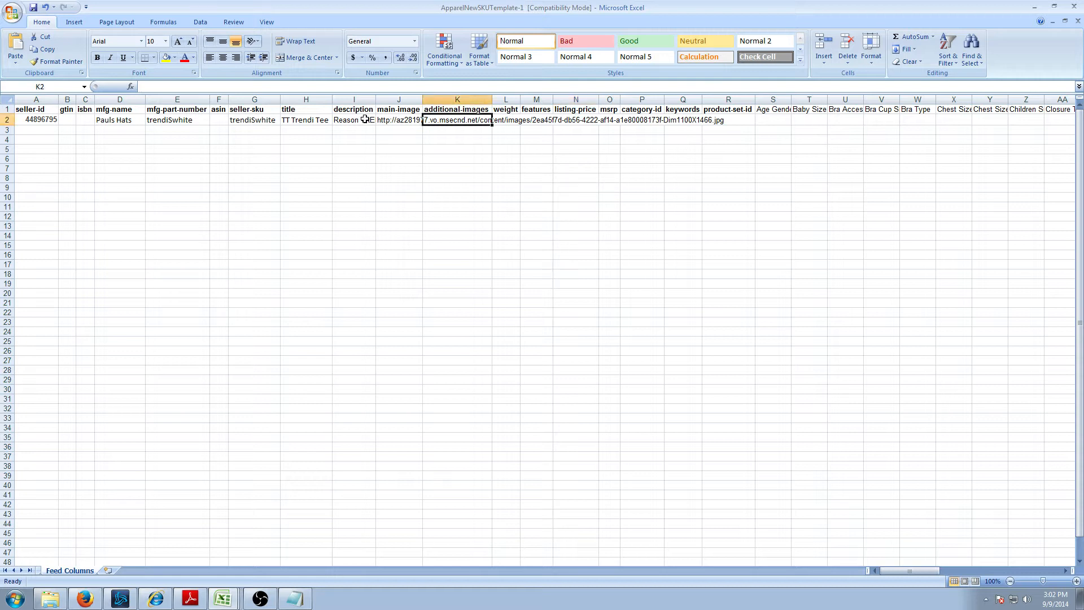
# - Enter a weight of 1 in cell L2
pyautogui.click(509, 120)
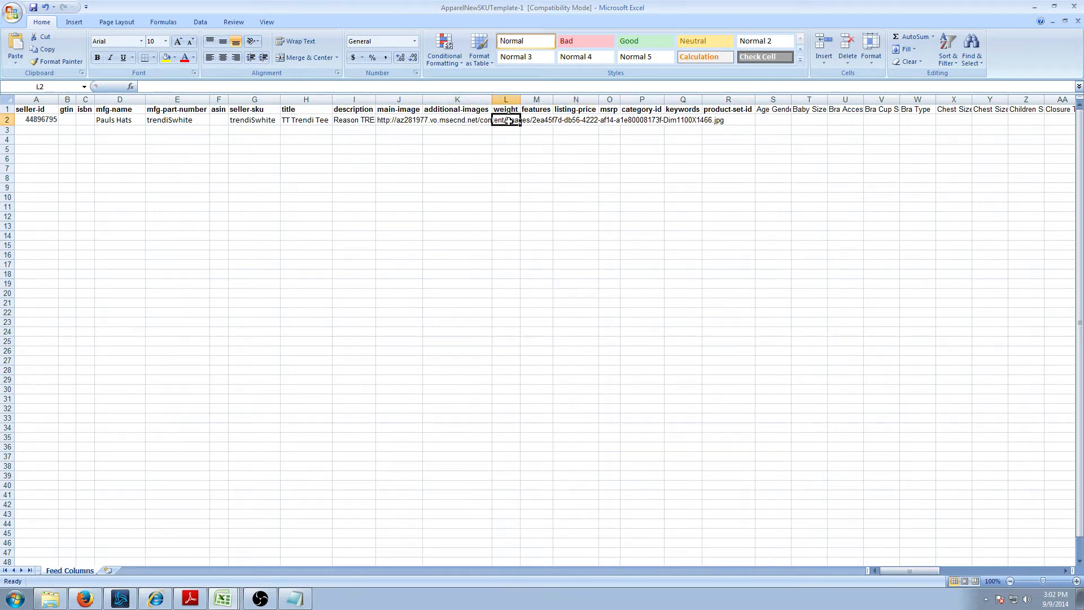
pyautogui.write('1')
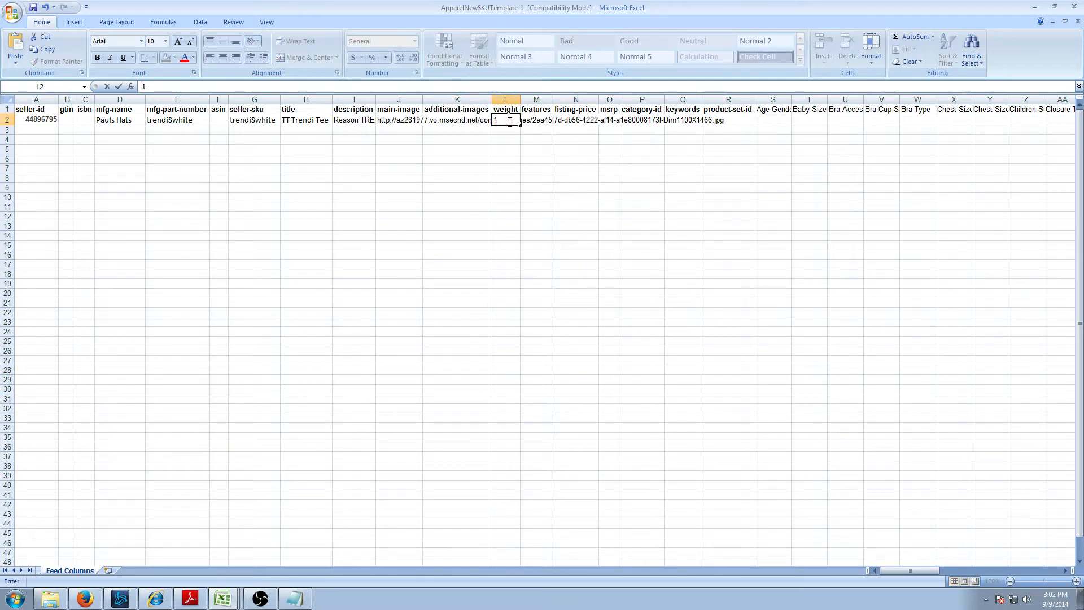
pyautogui.press('Tab')
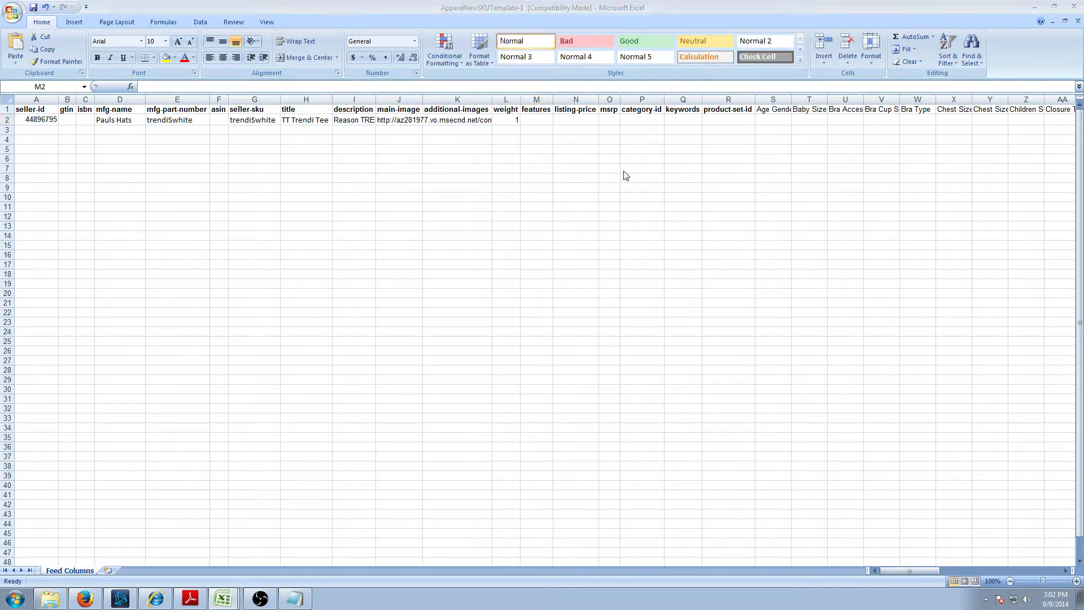
# - Enter 'Awesome shirt|Pre-shunk|Soft' as the features in M2
pyautogui.click(263, 88)
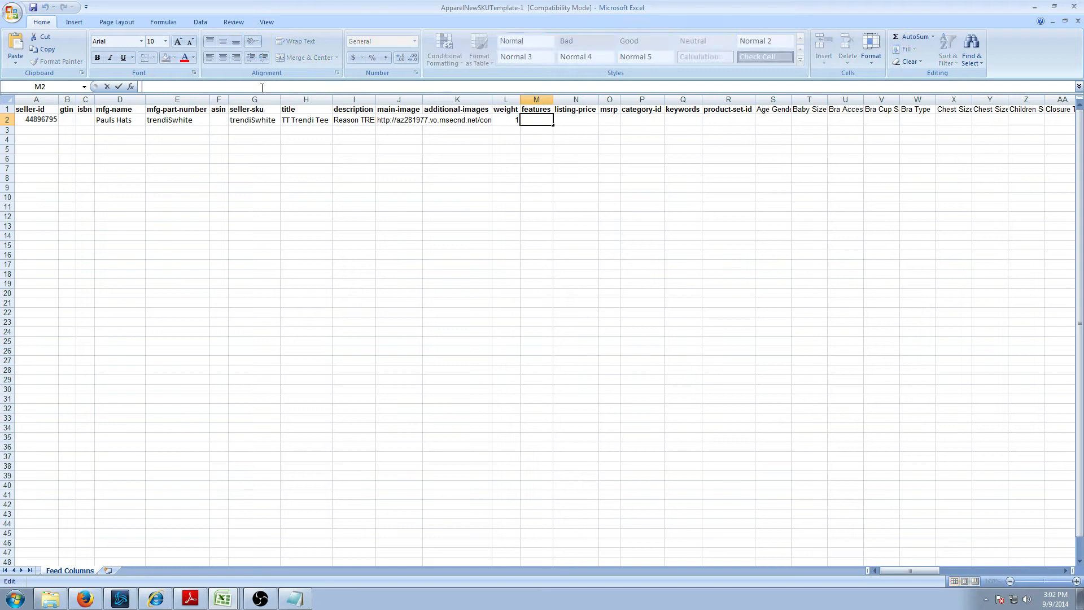
pyautogui.write('Awesome shirt')
pyautogui.press('Return')
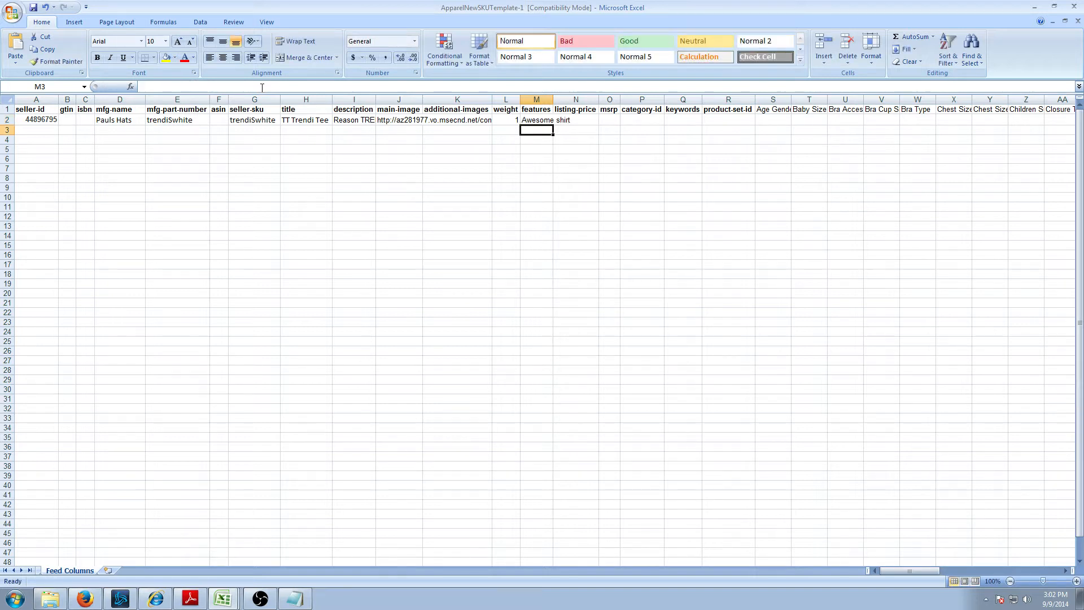
pyautogui.click(529, 120)
pyautogui.click(276, 86)
pyautogui.click(536, 110)
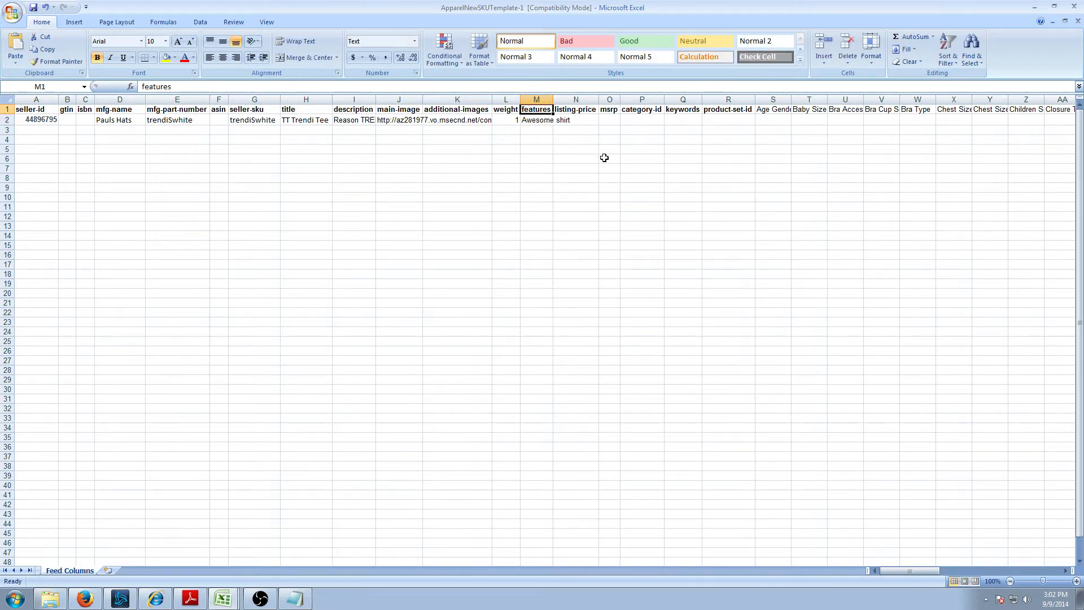
pyautogui.click(537, 120)
pyautogui.click(225, 86)
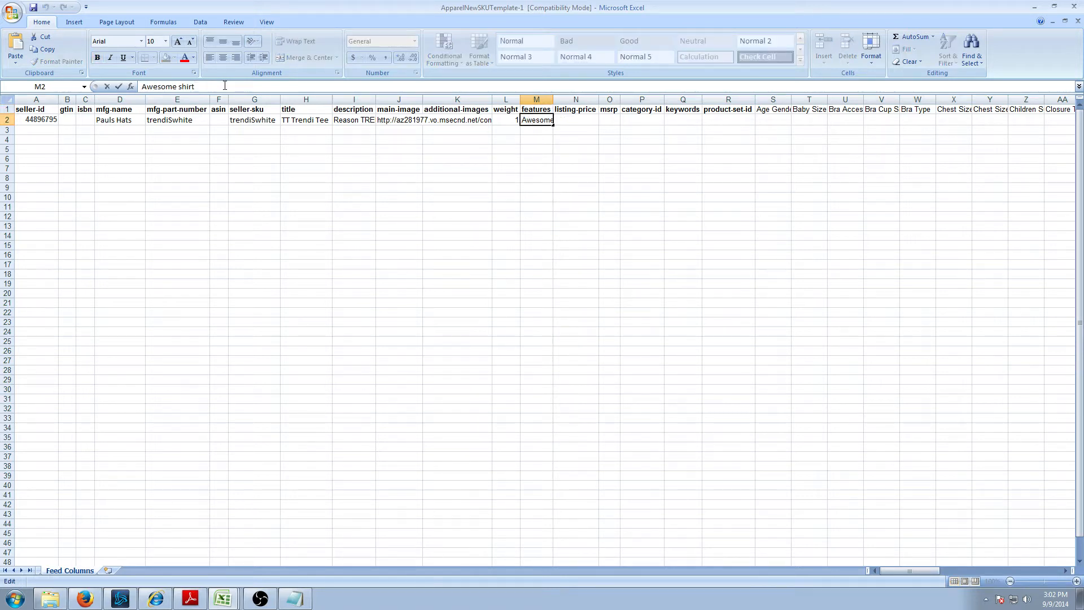
pyautogui.write('|Pre-shunk|soft')
pyautogui.press('BackSpace')
pyautogui.press('BackSpace')
pyautogui.press('BackSpace')
pyautogui.press('BackSpace')
pyautogui.write('Soft')
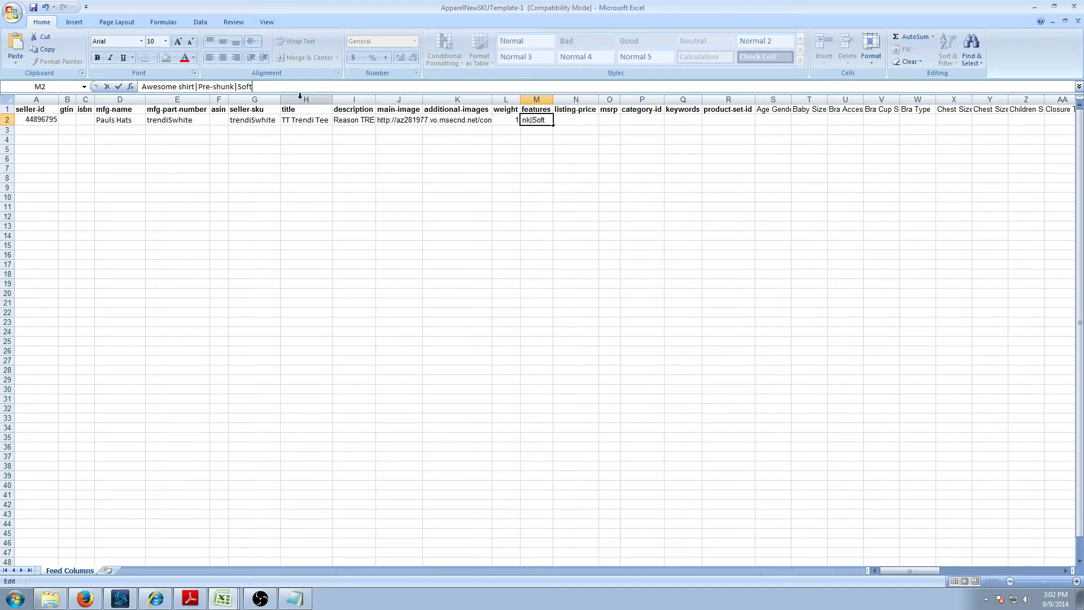
# - Enter a listing-price of 39.99 in cell N2
pyautogui.click(461, 146)
pyautogui.click(589, 122)
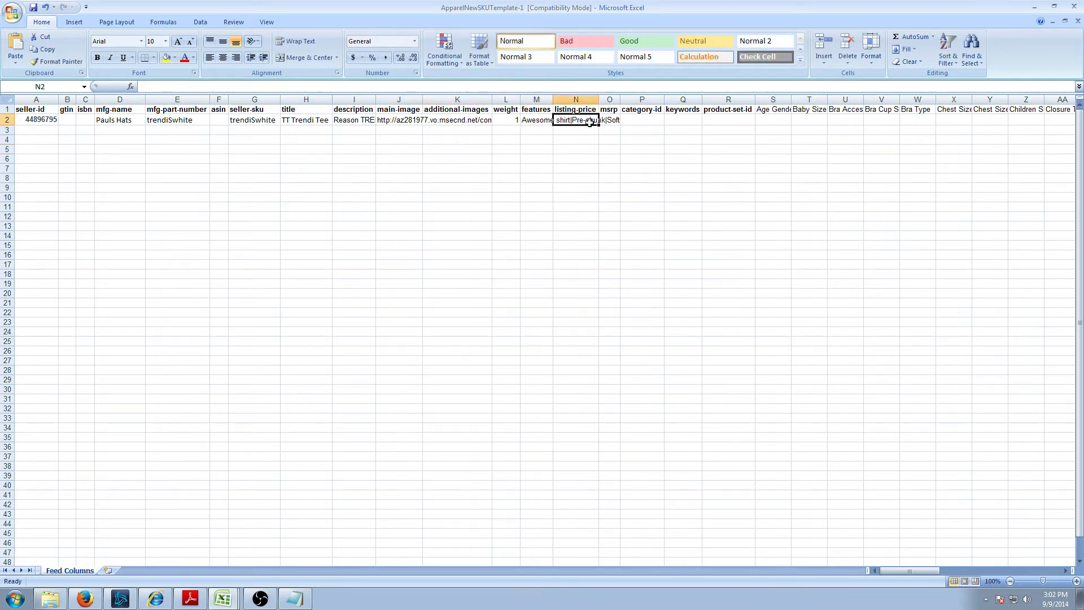
pyautogui.press('Up')
pyautogui.press('Down')
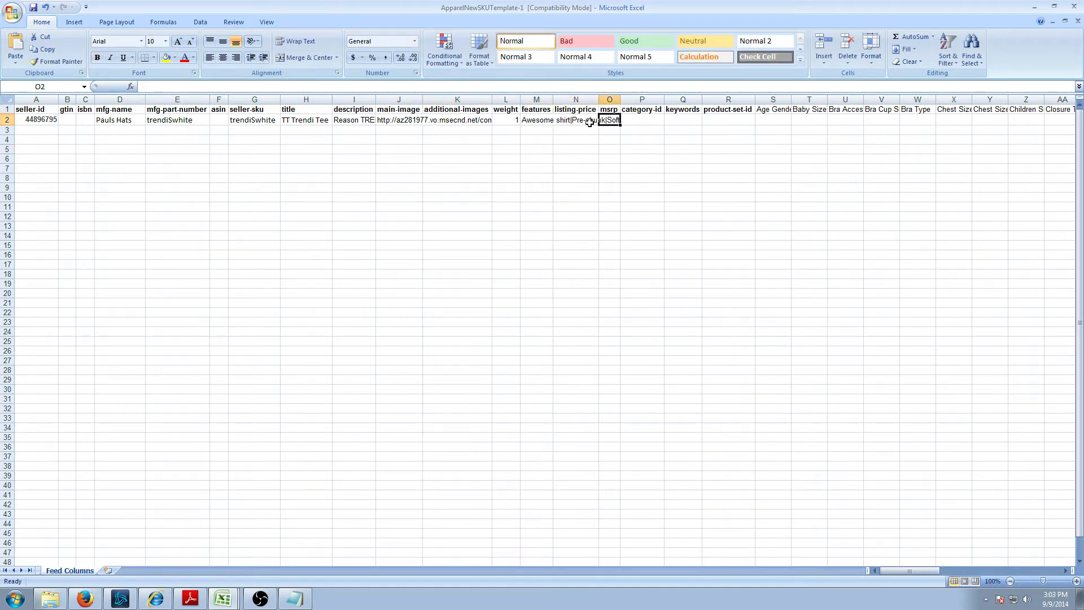
pyautogui.press('Up')
pyautogui.press('Right')
pyautogui.press('Left')
pyautogui.press('Down')
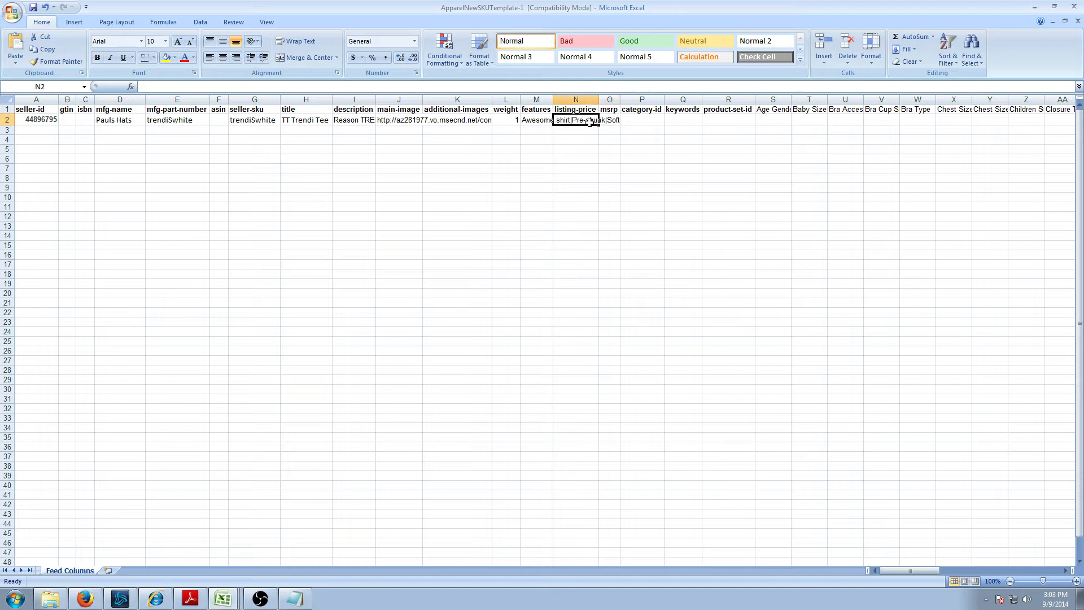
pyautogui.press('Up')
pyautogui.press('Down')
pyautogui.press('Right')
pyautogui.press('Left')
pyautogui.press('Right')
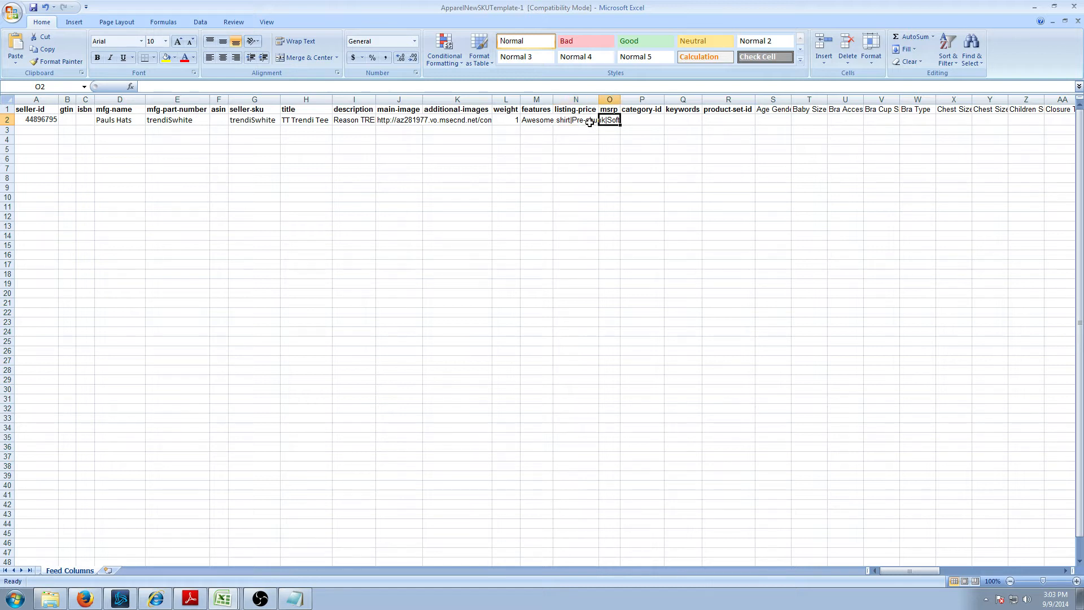
pyautogui.press('Left')
pyautogui.write('3')
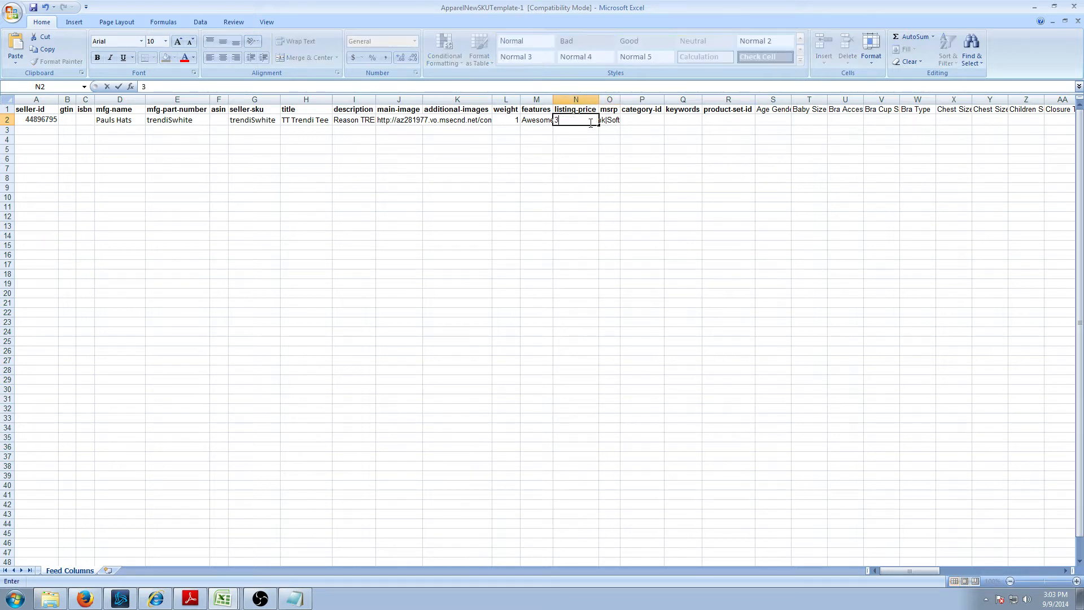
pyautogui.write('9/.99')
pyautogui.press('Right')
# - Enter 39.99 as the msrp in O2 and widen column O to fit it
pyautogui.write('39.99')
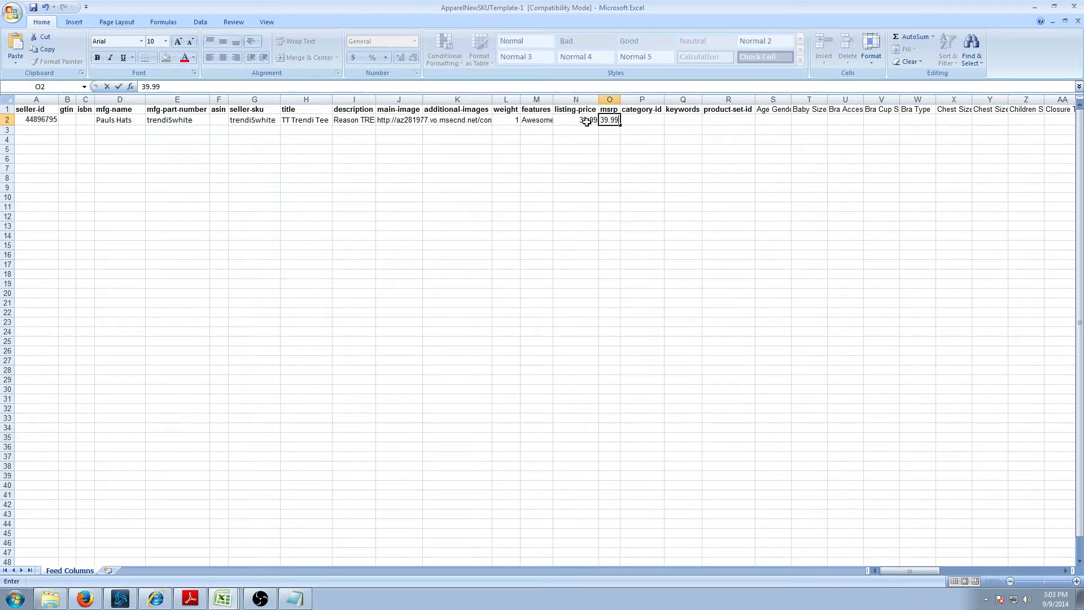
pyautogui.click(648, 121)
pyautogui.click(612, 121)
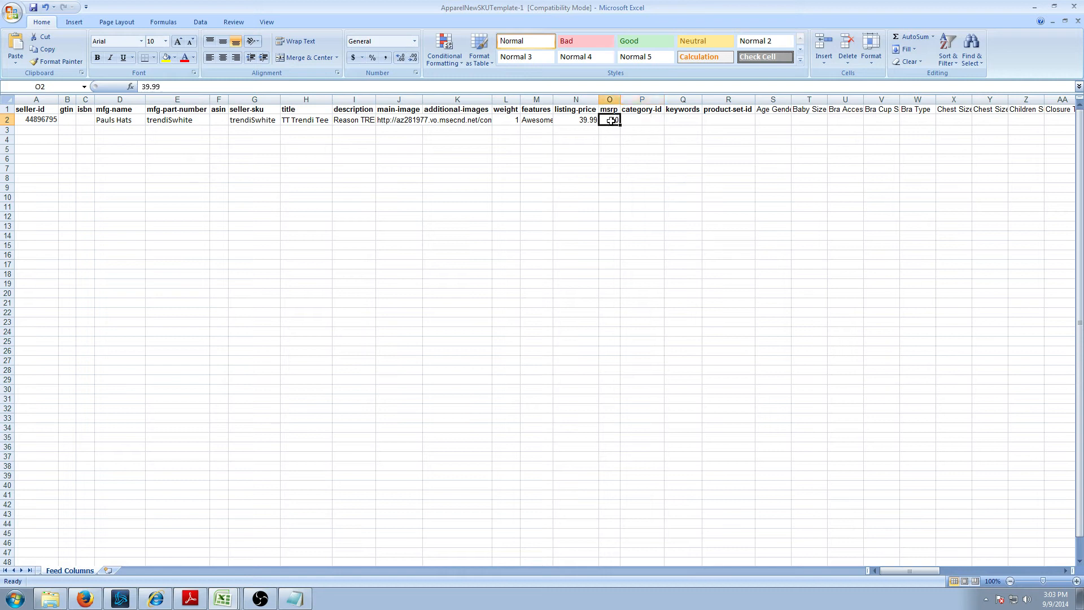
pyautogui.click(583, 122)
pyautogui.click(612, 121)
pyautogui.moveTo(620, 100); pyautogui.dragTo(637, 100)
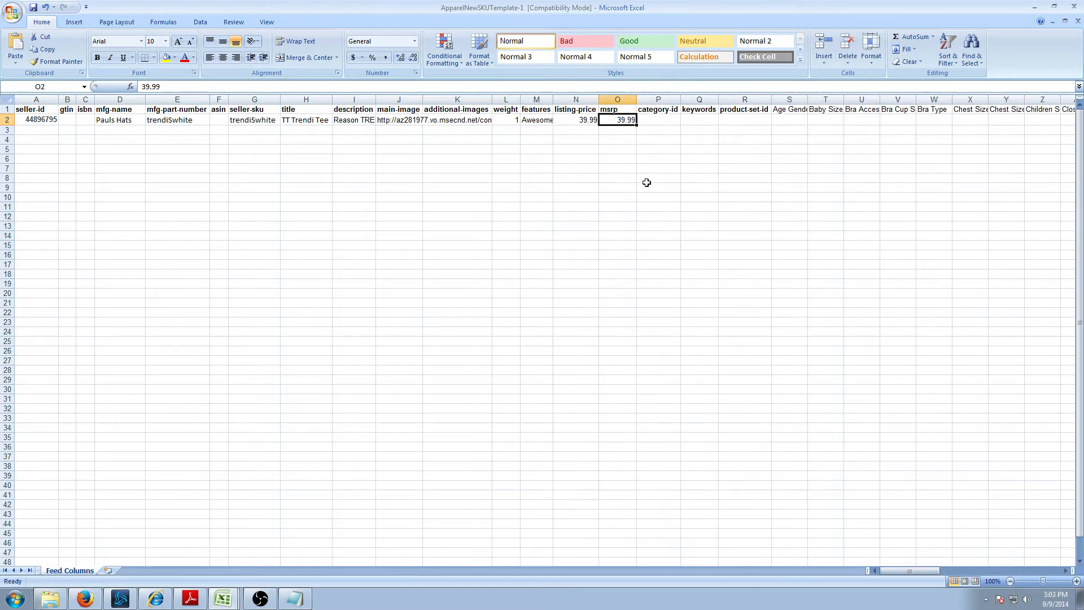
pyautogui.click(657, 122)
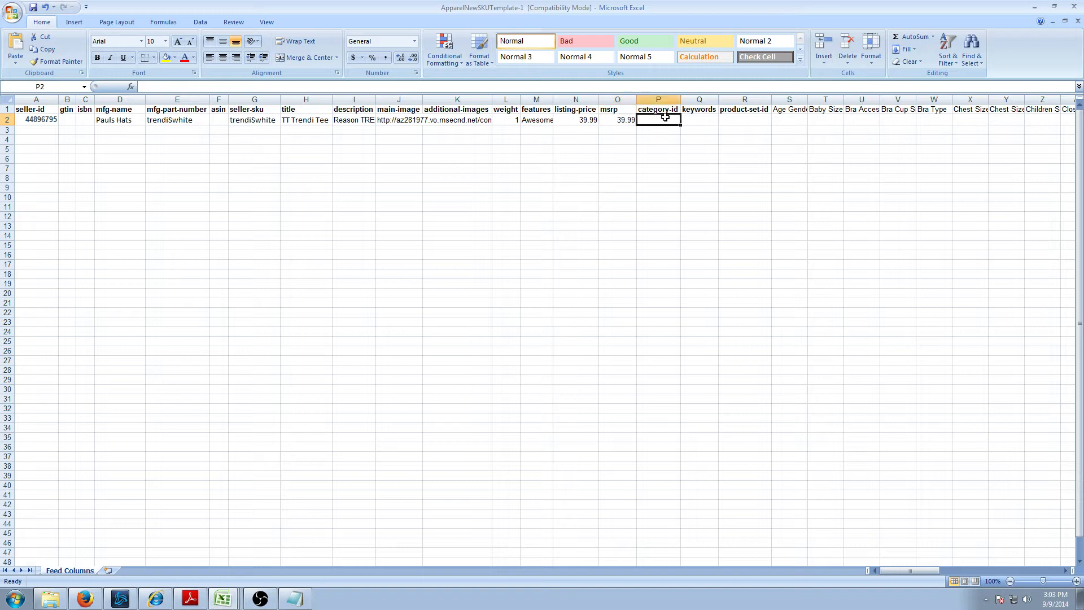
# - Copy the Shirts & Tops category ID 16756 from the taxonomy PDF into category-id cell P2
pyautogui.click(191, 599)
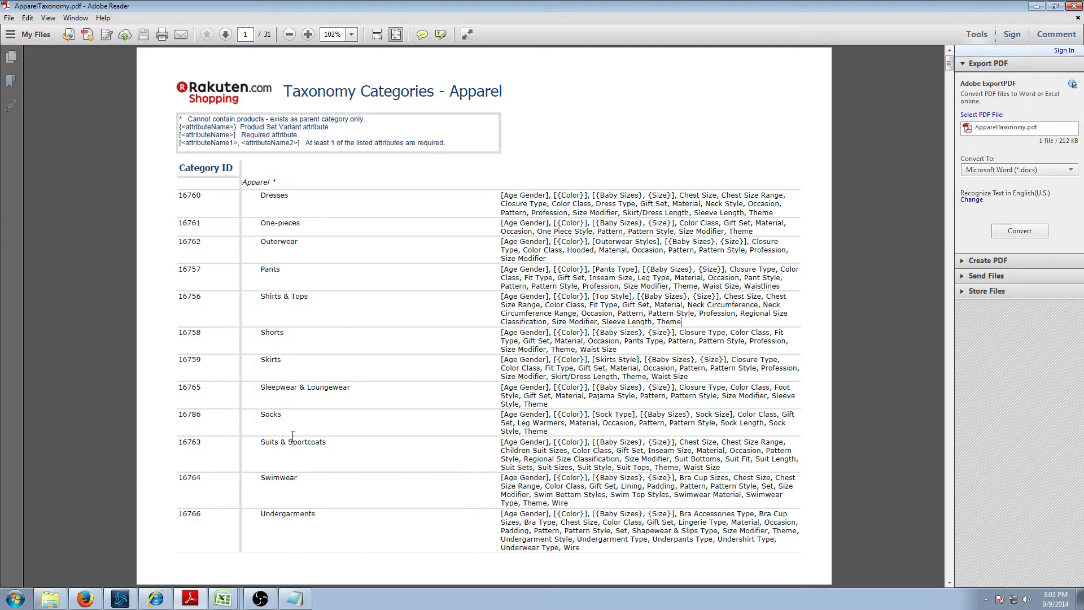
pyautogui.doubleClick(192, 302)
pyautogui.rightClick(192, 303)
pyautogui.click(203, 298)
pyautogui.doubleClick(203, 298)
pyautogui.click(221, 599)
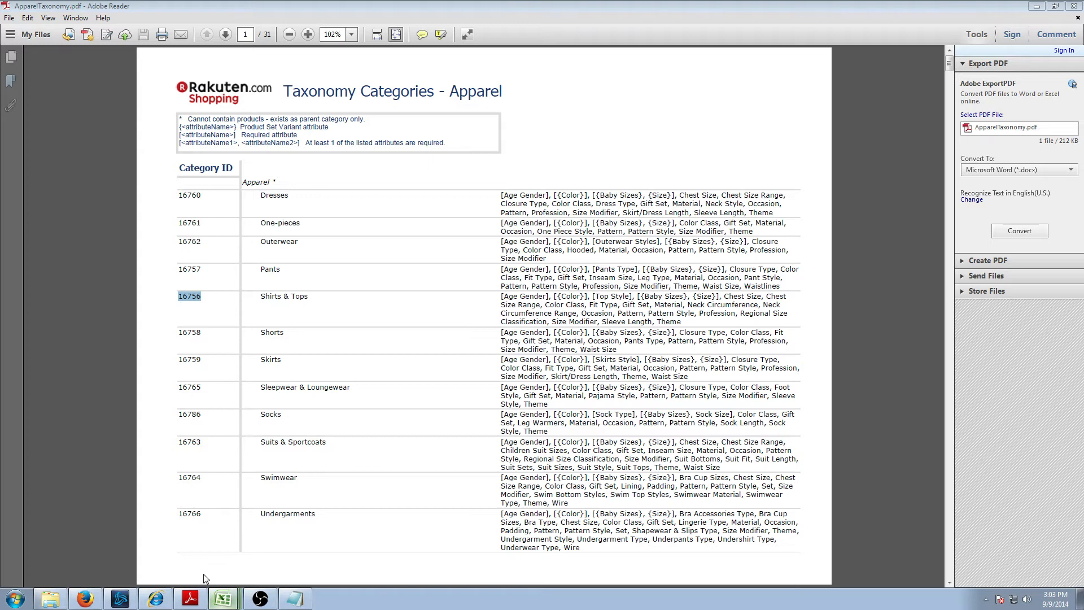
pyautogui.hotkey('ctrl', 'v')
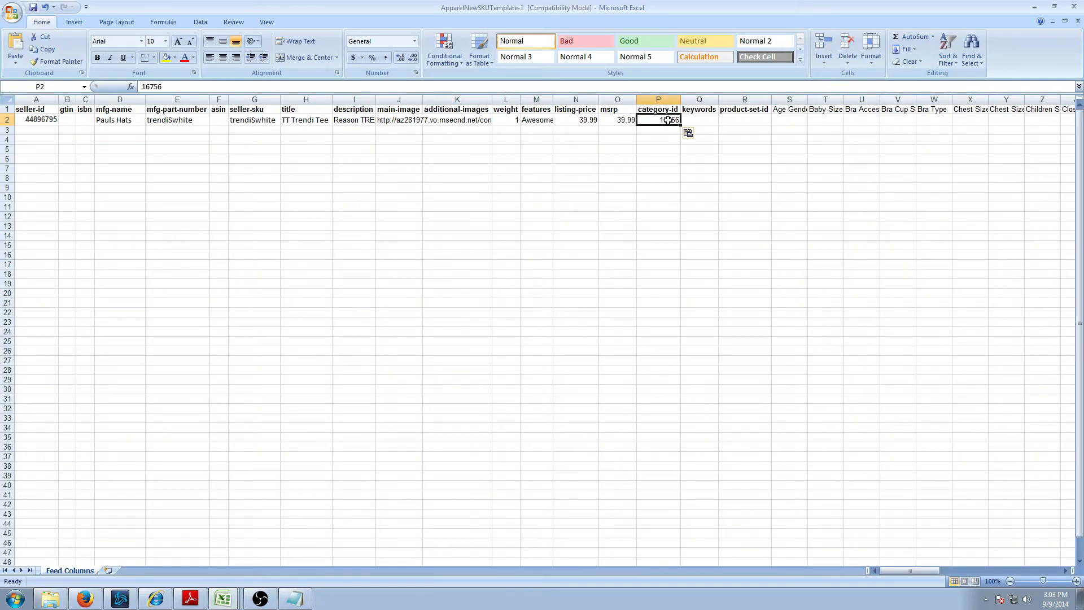
# - Paste trendiTT into the product-set-id cell R2
pyautogui.click(708, 120)
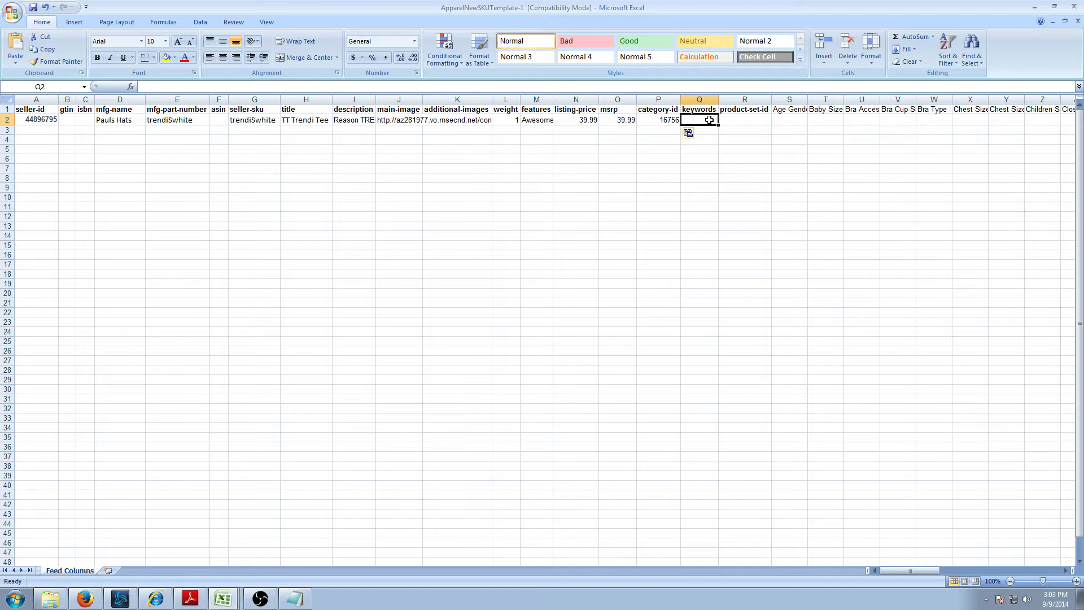
pyautogui.press('Left')
pyautogui.press('Right')
pyautogui.press('Right')
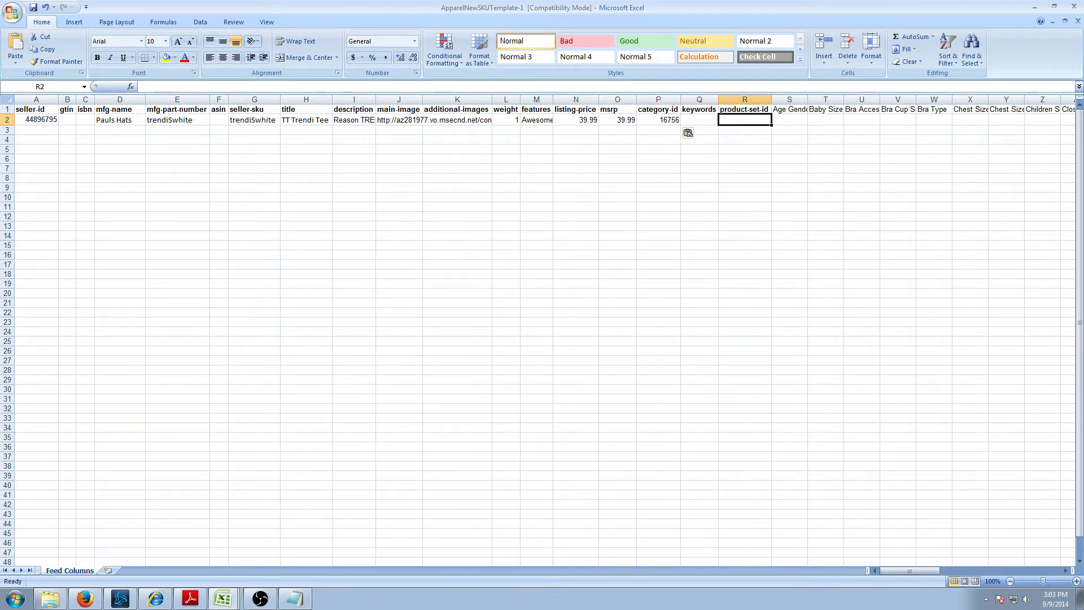
pyautogui.hotkey('alt', 'Tab')
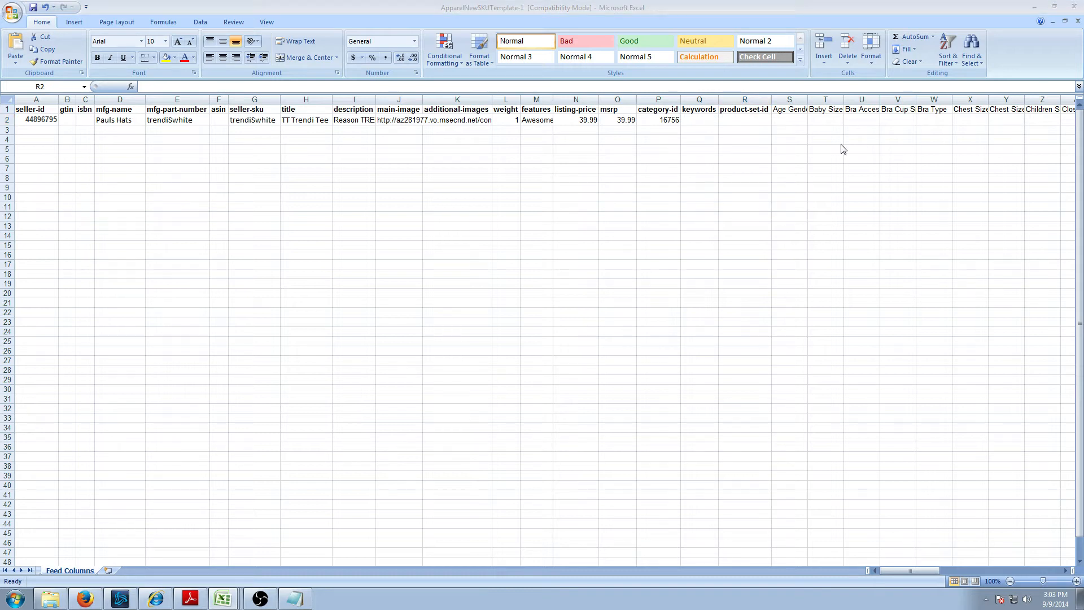
pyautogui.click(759, 121)
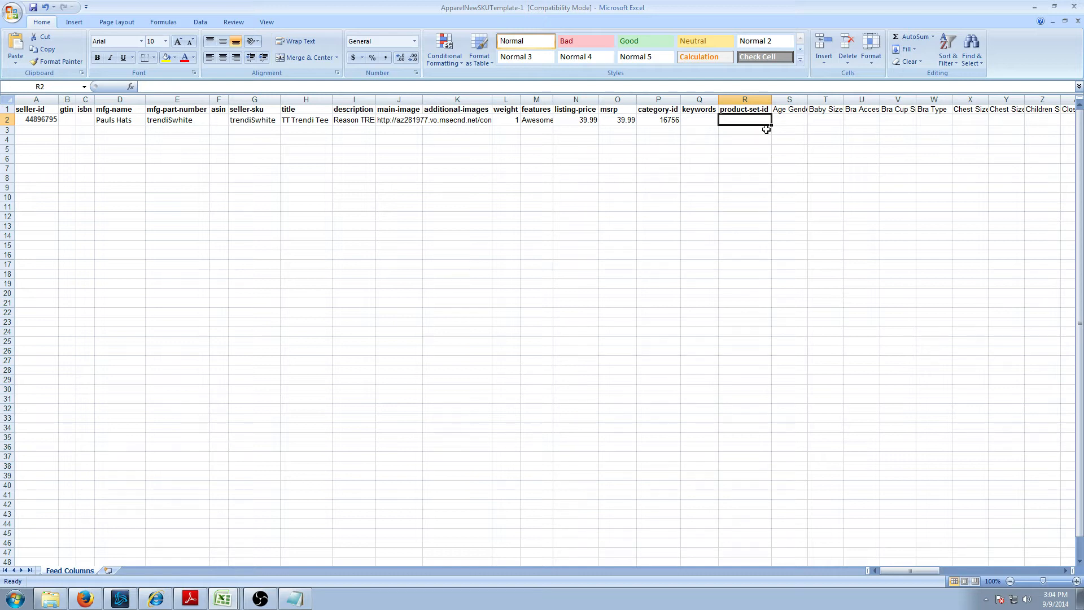
pyautogui.hotkey('ctrl', 'v')
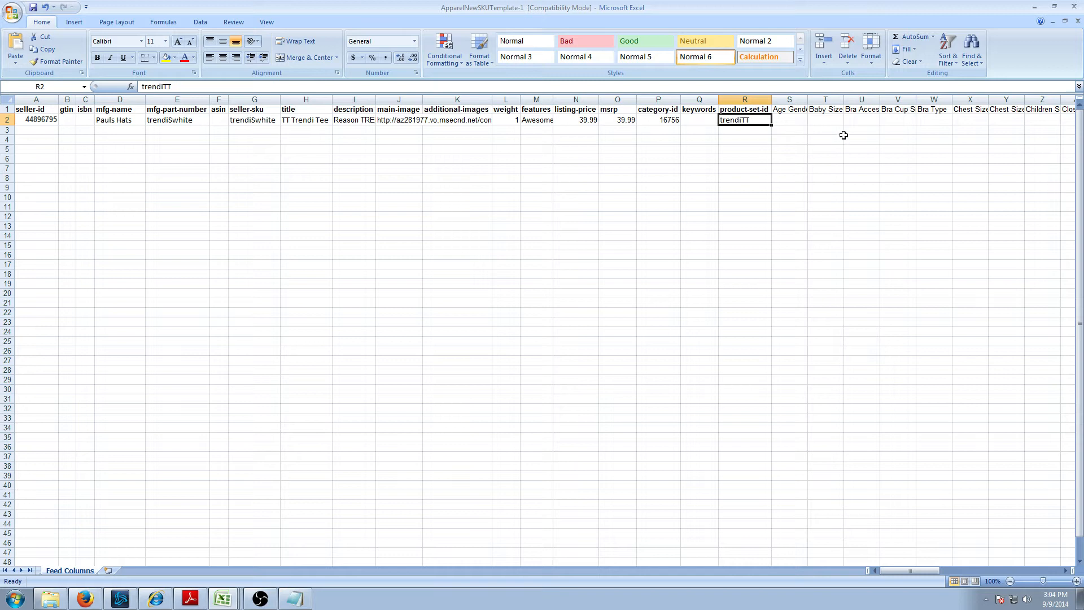
# - Move across the attribute columns toward Age Gender and bring the taxonomy PDF back up
pyautogui.click(802, 126)
pyautogui.press('Left')
pyautogui.press('Right')
pyautogui.press('Right')
pyautogui.press('Right')
pyautogui.press('Right')
pyautogui.press('Right')
pyautogui.press('Right')
pyautogui.press('Right')
pyautogui.press('Right')
pyautogui.press('Right')
pyautogui.press('Right')
pyautogui.press('Right')
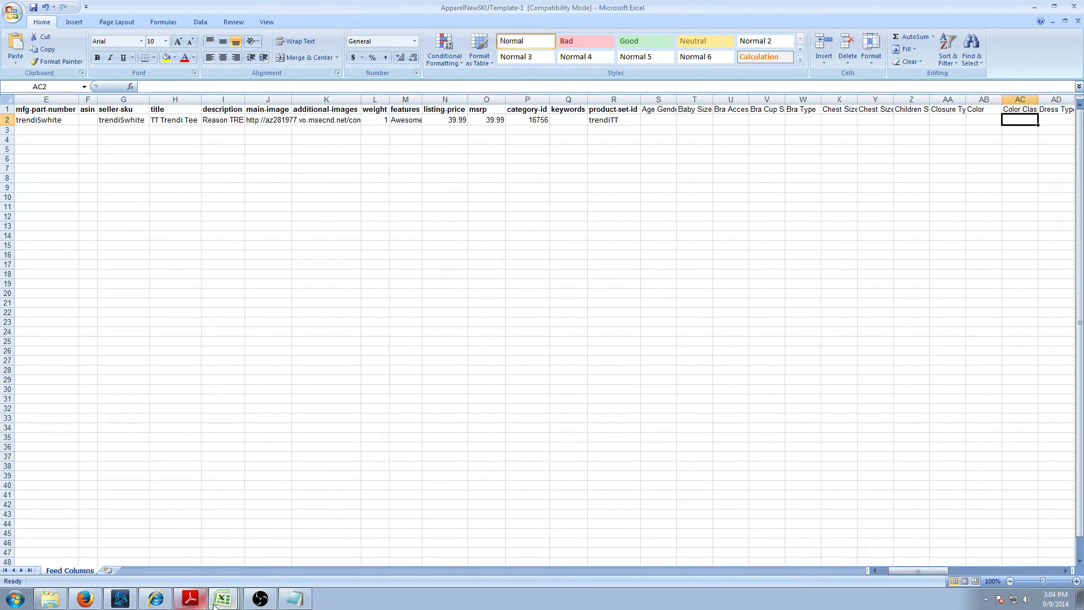
pyautogui.click(191, 598)
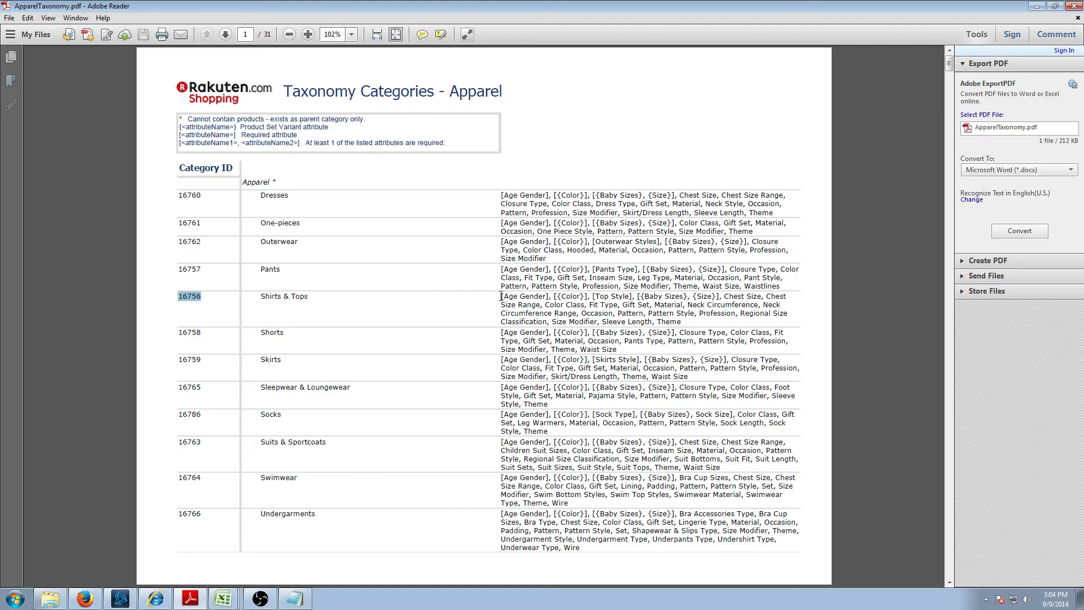
pyautogui.moveTo(502, 296); pyautogui.dragTo(693, 320)
pyautogui.click(678, 332)
pyautogui.click(502, 296)
pyautogui.moveTo(500, 296); pyautogui.dragTo(719, 304)
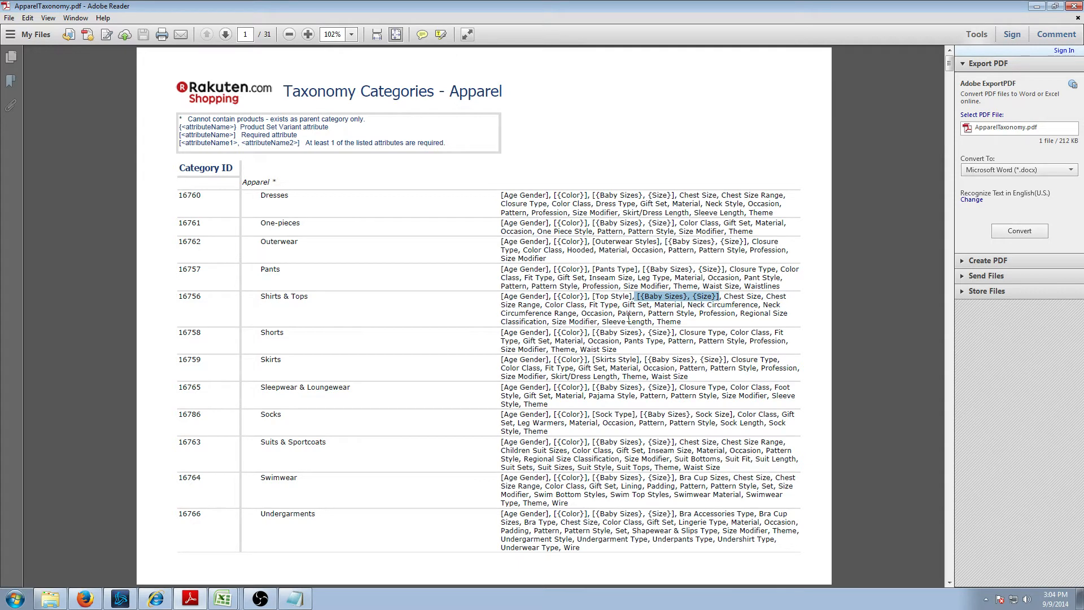
pyautogui.click(660, 318)
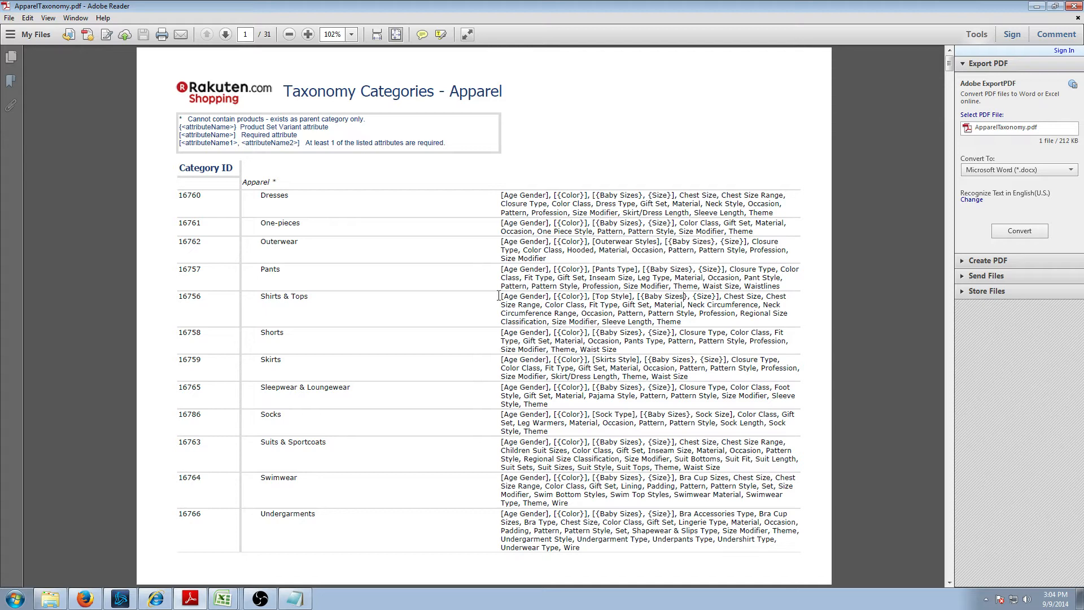
pyautogui.moveTo(502, 295); pyautogui.dragTo(551, 296)
pyautogui.click(515, 305)
pyautogui.click(225, 35)
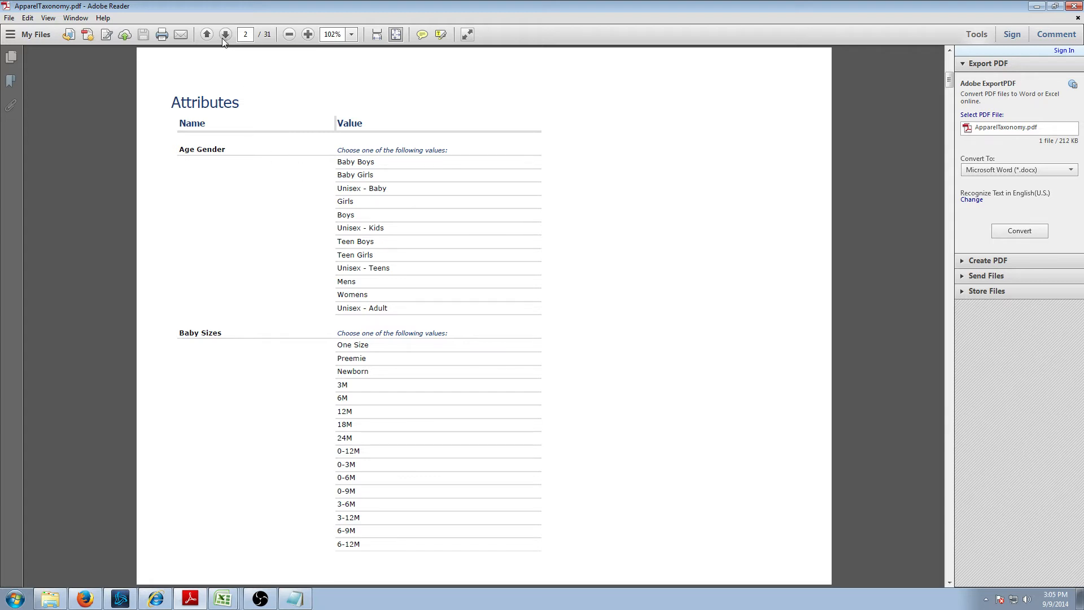
pyautogui.click(206, 34)
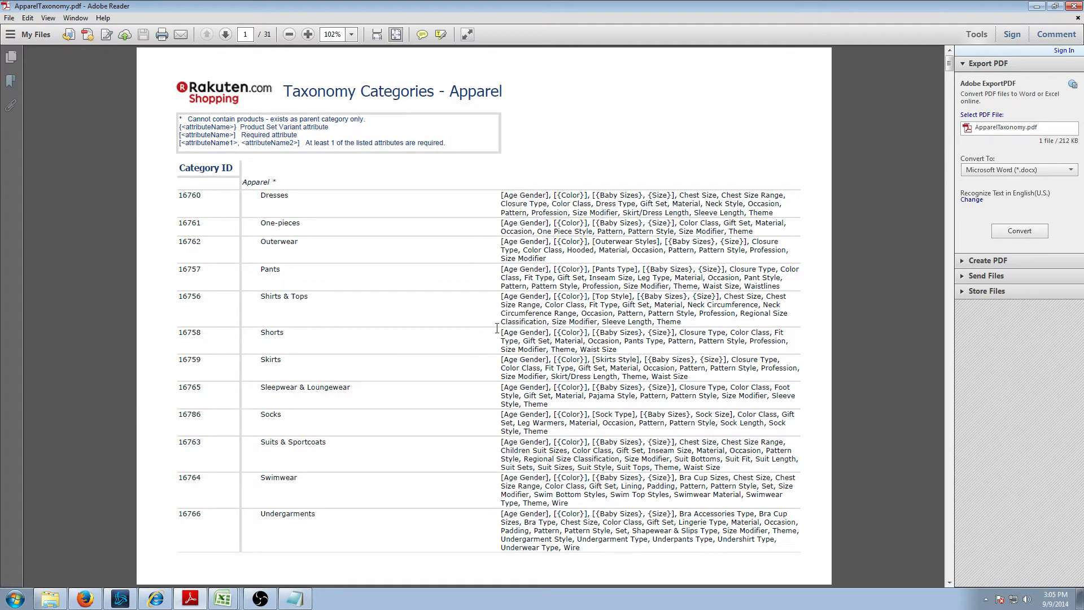
# - Check the allowed Age Gender values for Shirts & Tops on the next PDF page, then return to Excel
pyautogui.moveTo(501, 297); pyautogui.dragTo(551, 297)
pyautogui.click(226, 35)
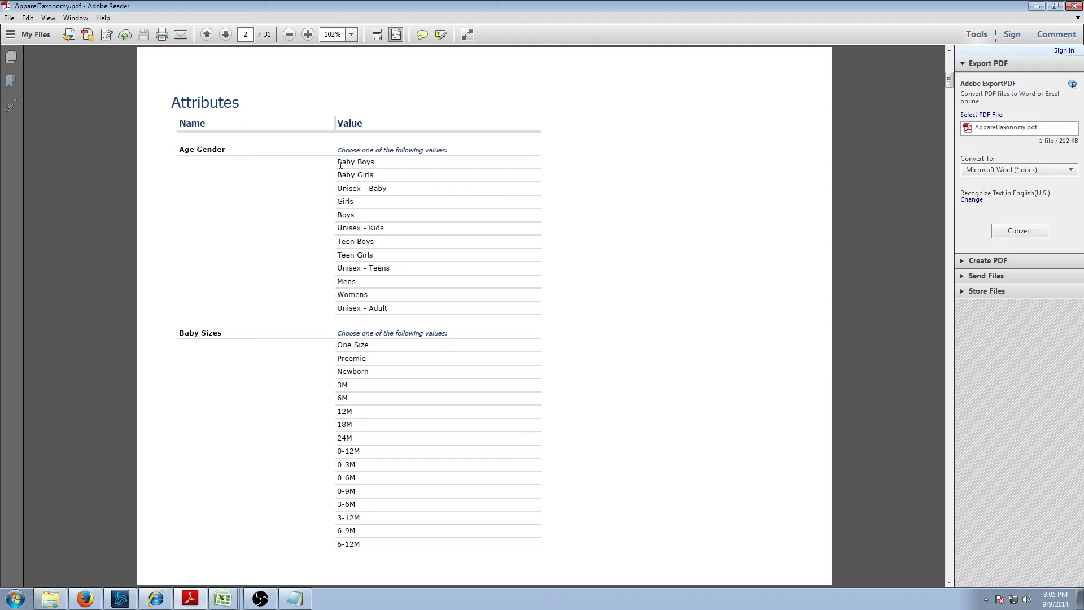
pyautogui.moveTo(335, 162); pyautogui.dragTo(395, 309)
pyautogui.click(223, 597)
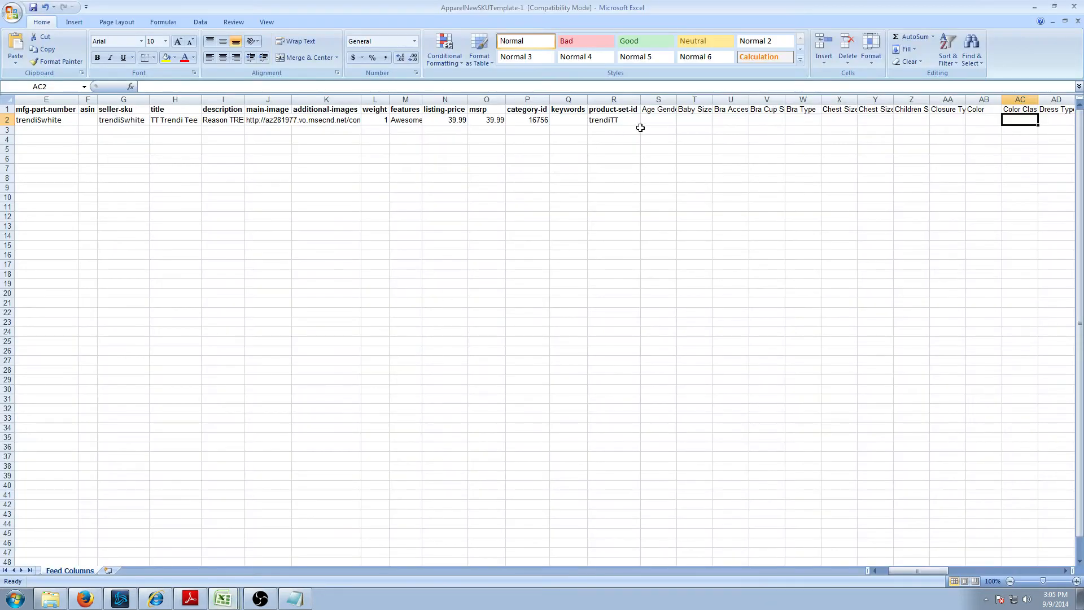
# - Widen column S and enter Mens as the Age Gender in S2
pyautogui.click(660, 120)
pyautogui.moveTo(676, 99); pyautogui.dragTo(687, 99)
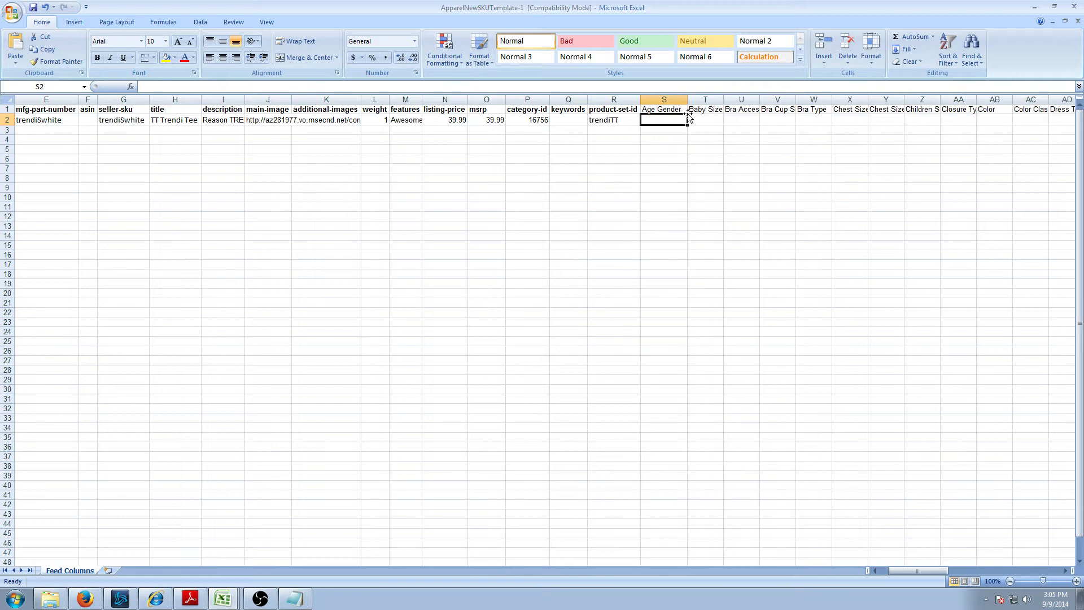
pyautogui.write('Mens')
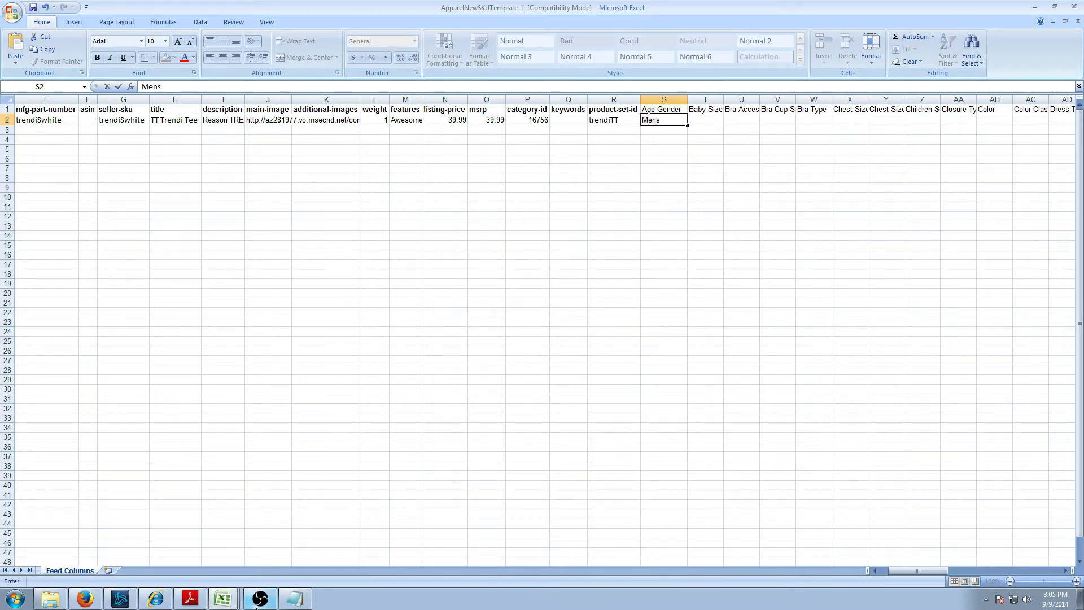
# - Look up the Color attribute and its value rules for Shirts & Tops in the taxonomy PDF
pyautogui.click(190, 598)
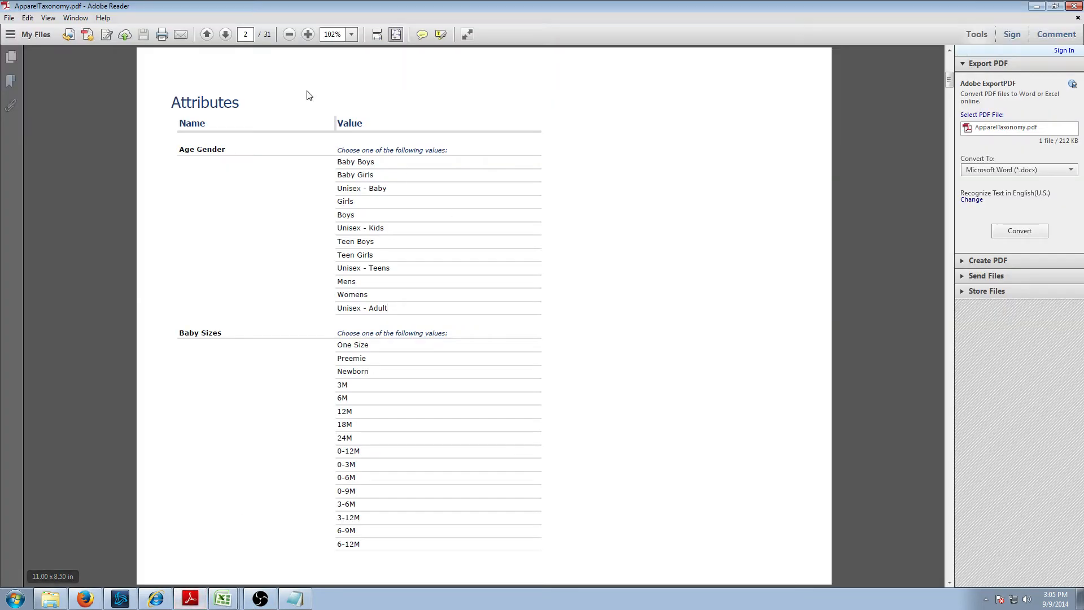
pyautogui.click(207, 35)
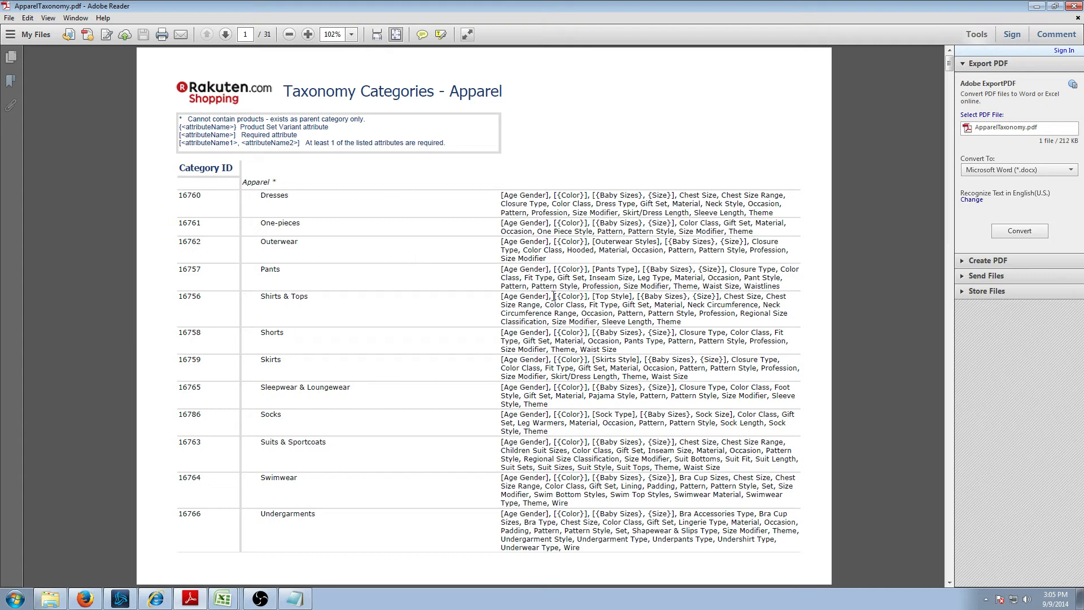
pyautogui.moveTo(553, 296); pyautogui.dragTo(589, 297)
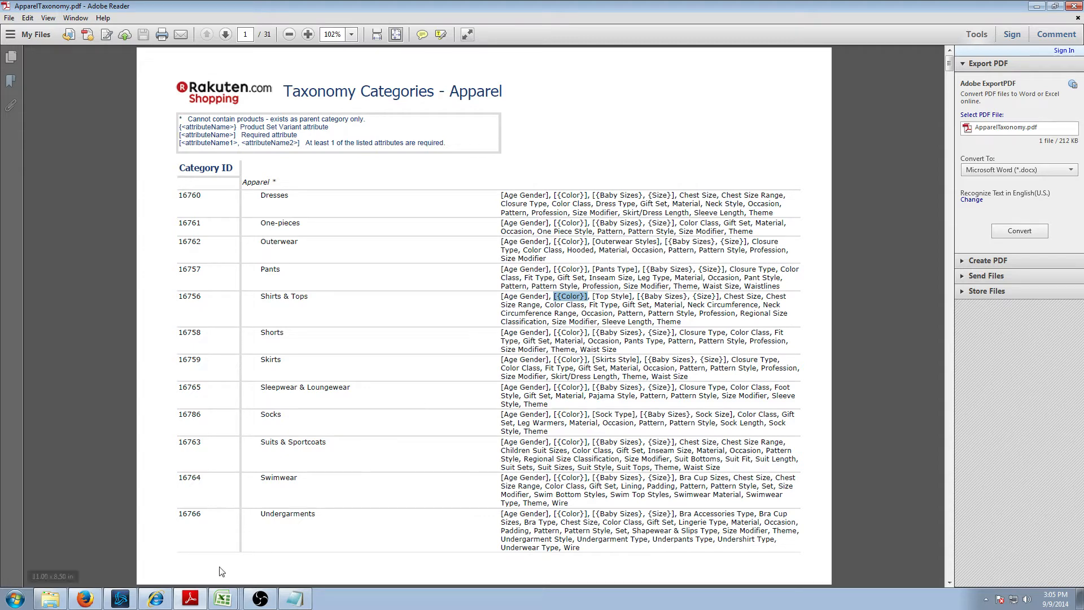
pyautogui.click(227, 36)
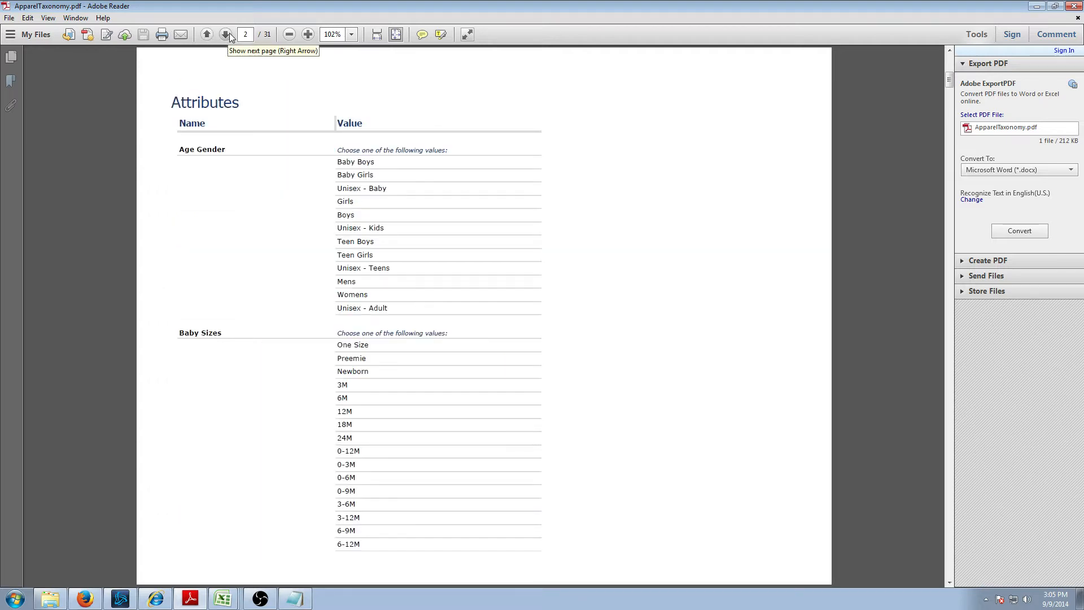
pyautogui.click(228, 35)
pyautogui.click(227, 35)
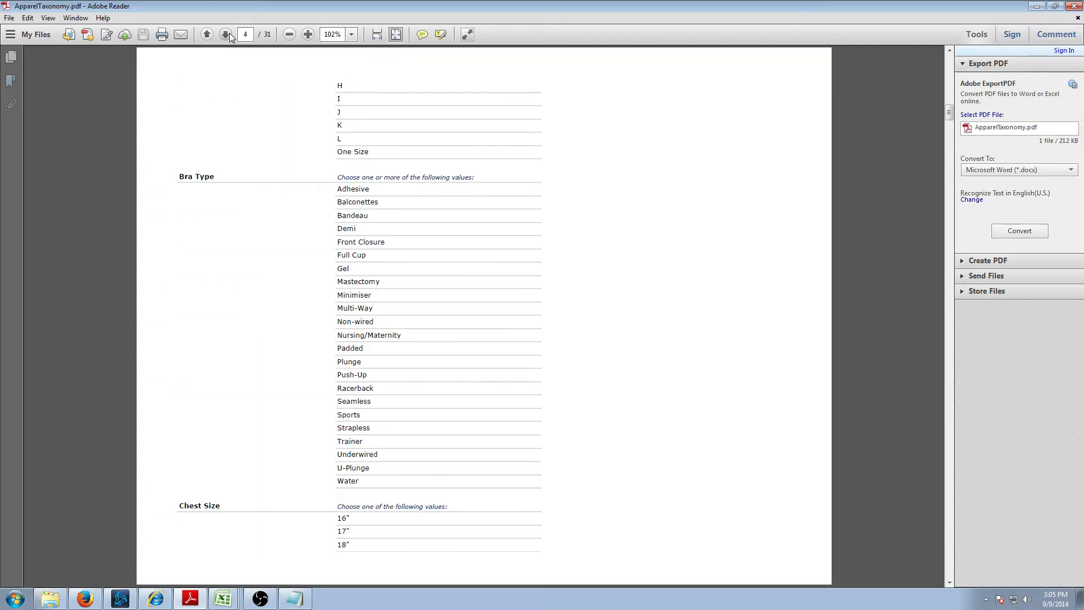
pyautogui.click(227, 35)
pyautogui.click(227, 35)
pyautogui.click(227, 35)
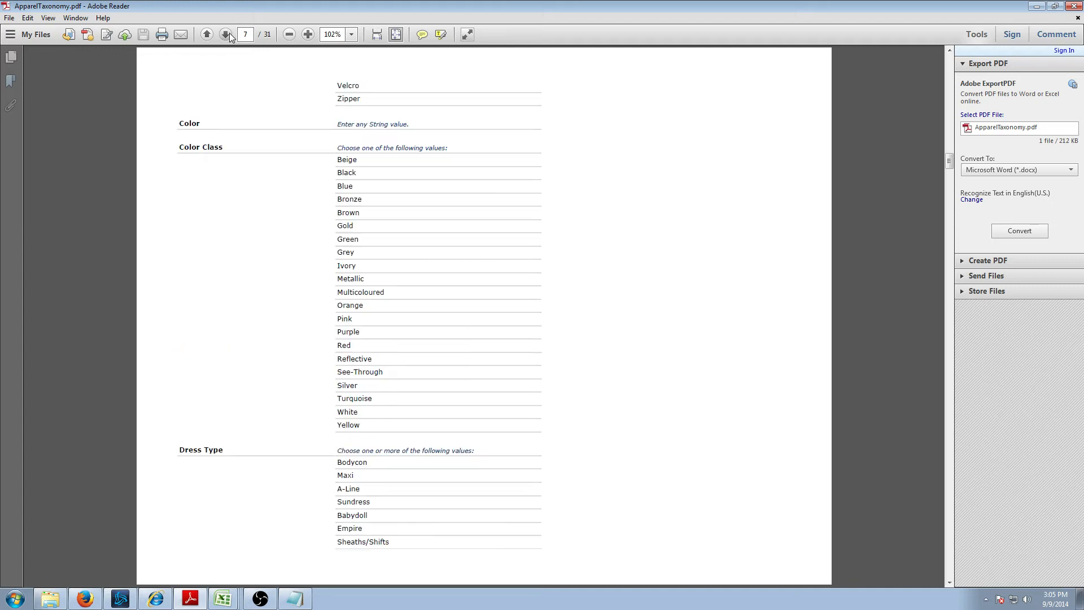
pyautogui.moveTo(335, 120); pyautogui.dragTo(419, 126)
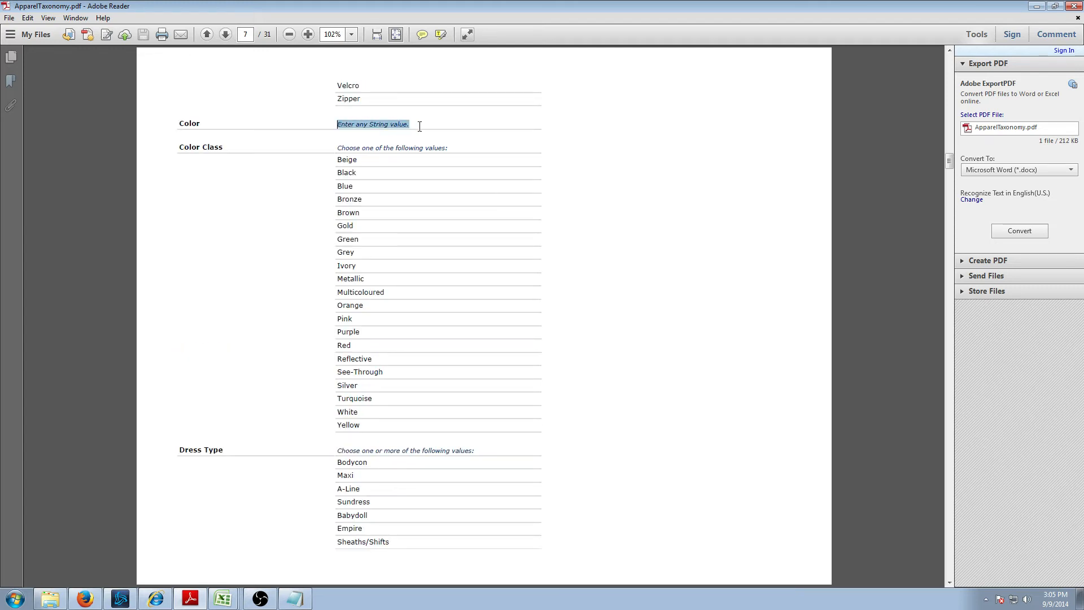
# - Enter White as the Color in cell AB2
pyautogui.click(226, 601)
pyautogui.click(188, 572)
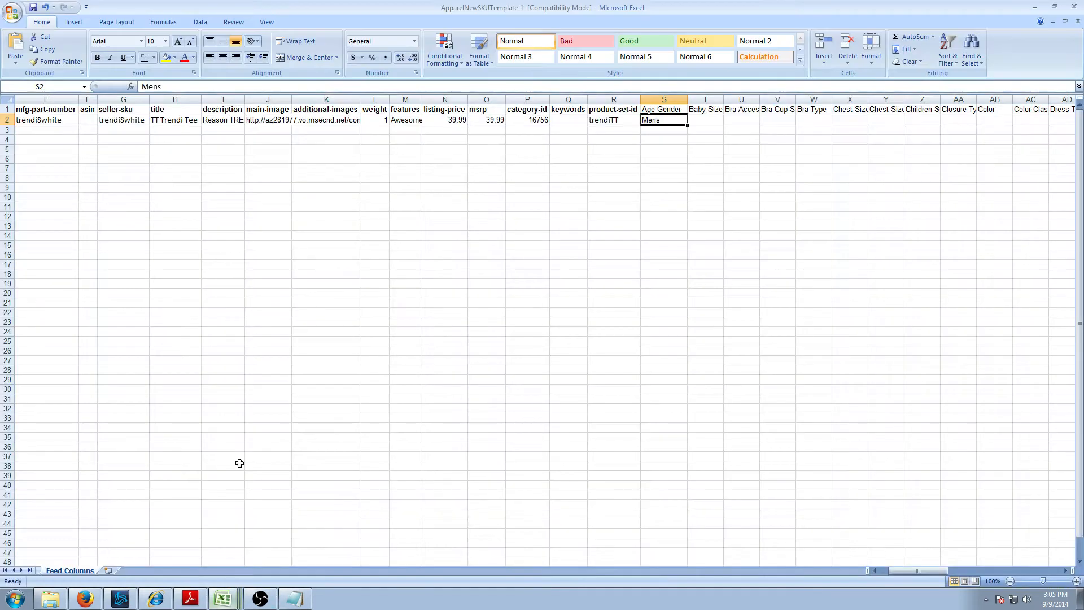
pyautogui.press('Right')
pyautogui.press('Right')
pyautogui.press('Right')
pyautogui.press('Right')
pyautogui.press('Right')
pyautogui.press('Right')
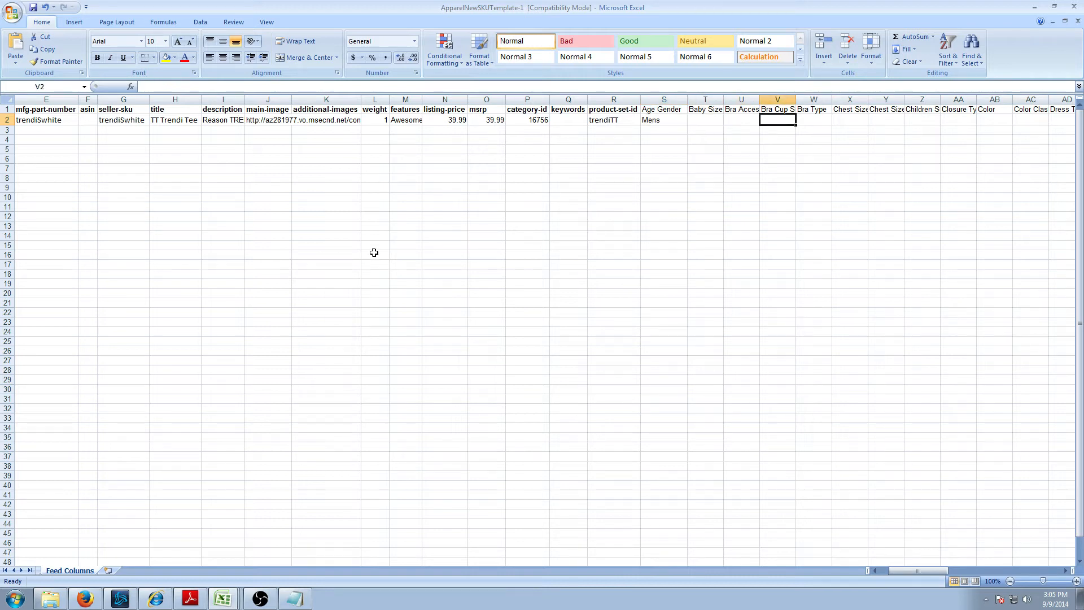
pyautogui.press('Right')
pyautogui.press('Right')
pyautogui.press('Right')
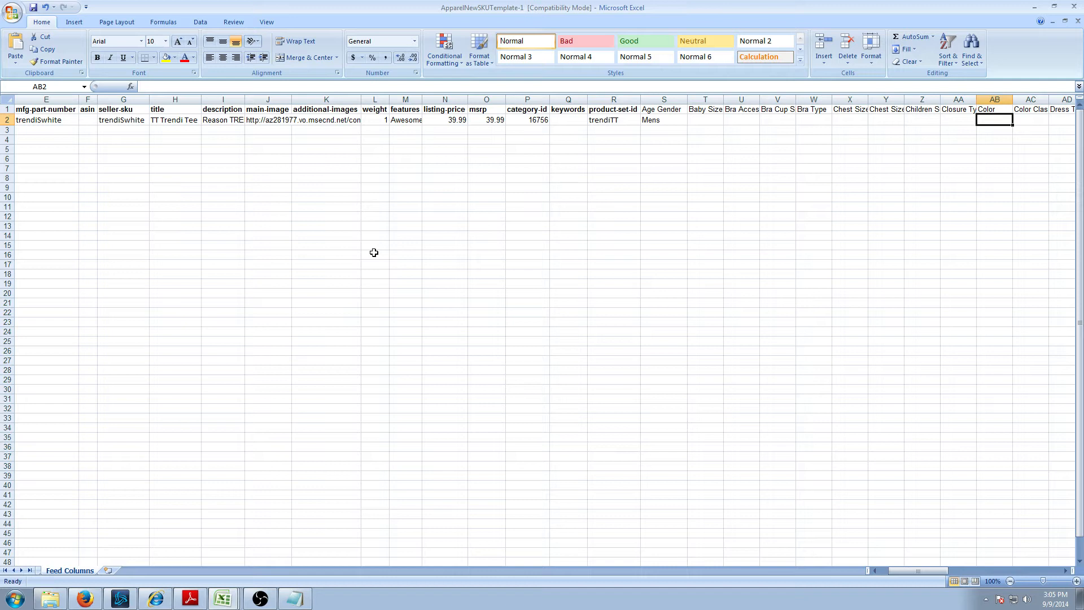
pyautogui.write('W')
pyautogui.press('BackSpace')
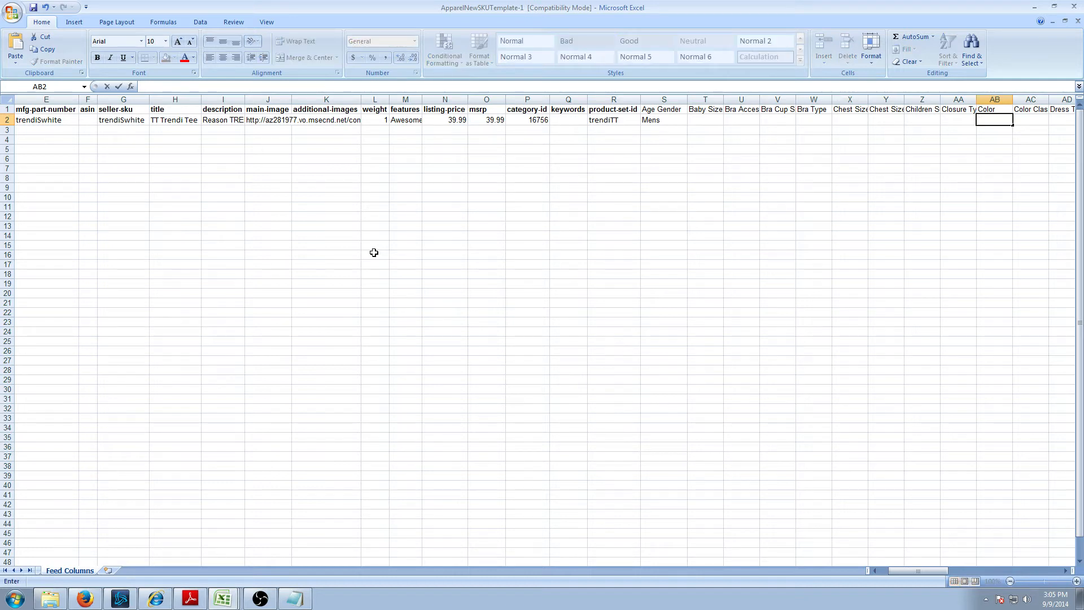
pyautogui.write('American')
pyautogui.press('BackSpace')
pyautogui.press('BackSpace')
pyautogui.press('BackSpace')
pyautogui.press('BackSpace')
pyautogui.press('BackSpace')
pyautogui.press('BackSpace')
pyautogui.press('BackSpace')
pyautogui.press('BackSpace')
pyautogui.press('BackSpace')
pyautogui.press('BackSpace')
pyautogui.press('BackSpace')
pyautogui.press('BackSpace')
pyautogui.hotkey('alt', 'Tab')
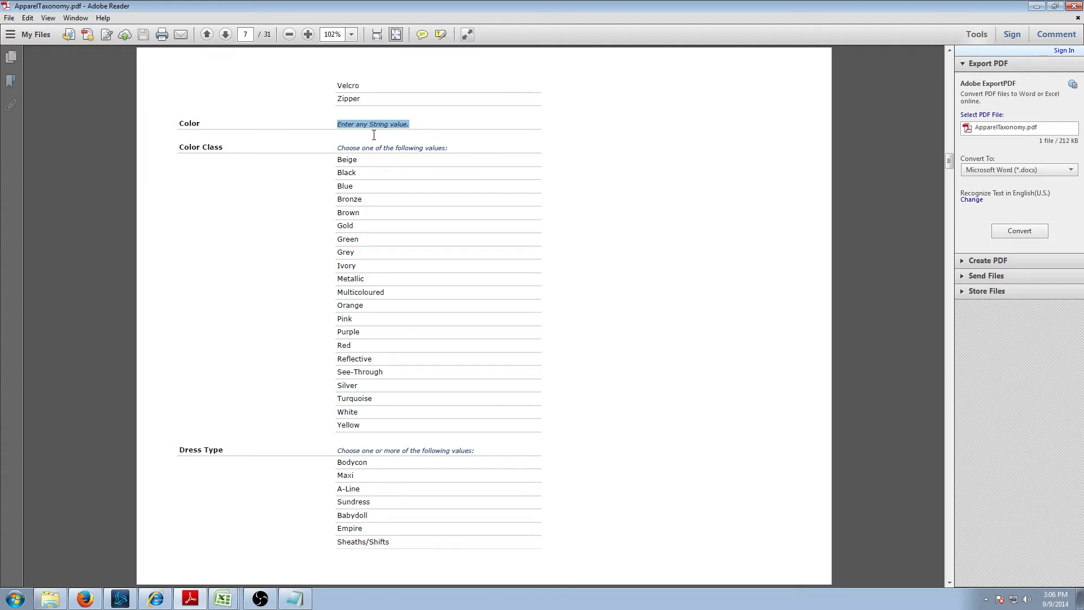
pyautogui.hotkey('alt', 'Tab')
pyautogui.write('White')
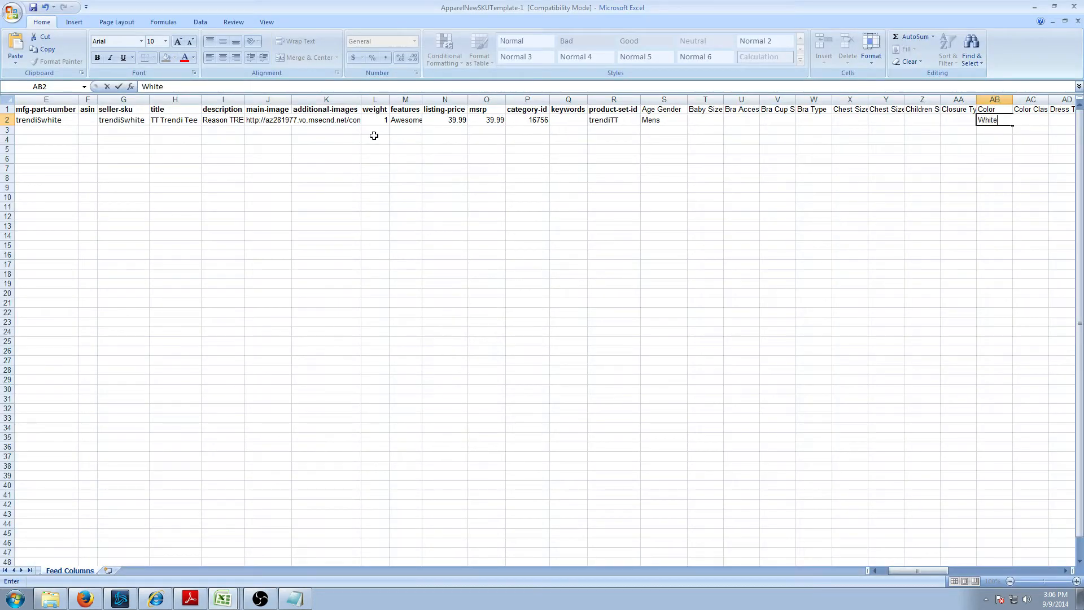
pyautogui.hotkey('alt', 'Tab')
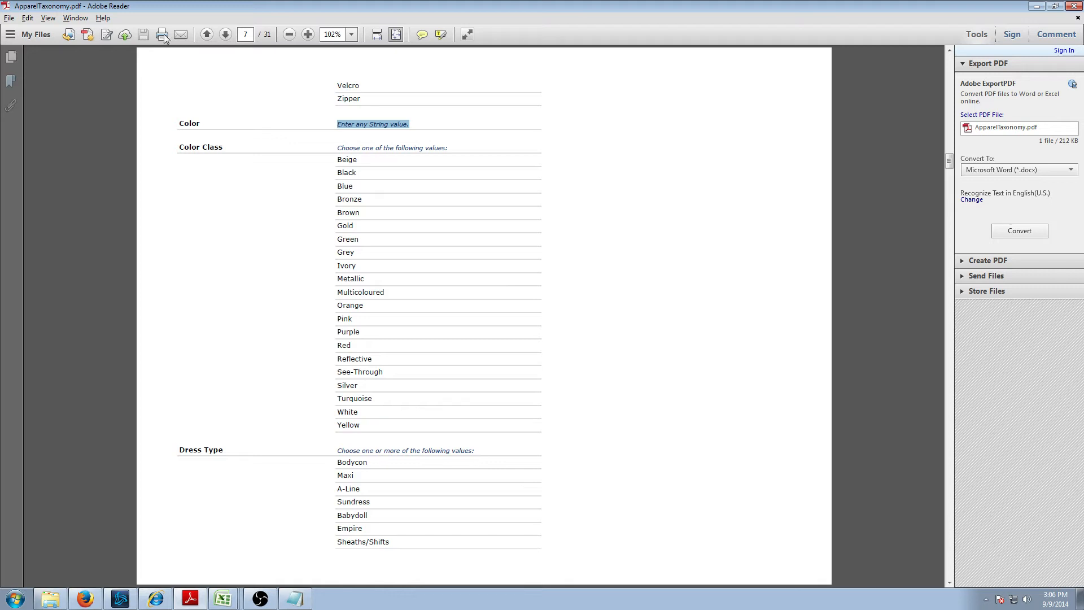
# - Go back to the first PDF page and mark Top Style among the Shirts & Tops attributes
pyautogui.click(207, 35)
pyautogui.click(207, 35)
pyautogui.click(207, 35)
pyautogui.click(207, 35)
pyautogui.click(207, 35)
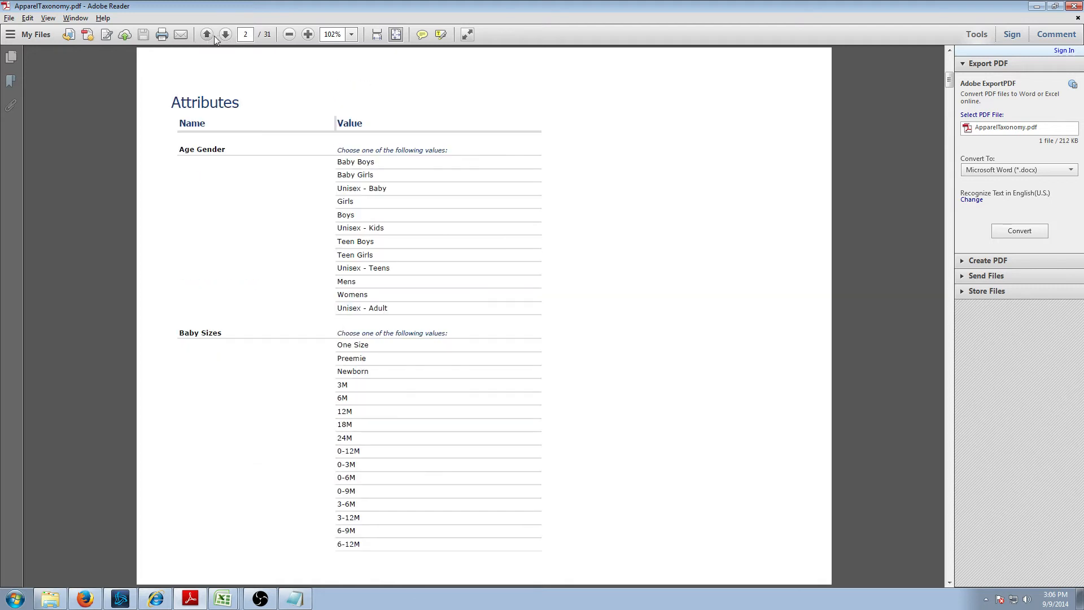
pyautogui.click(207, 35)
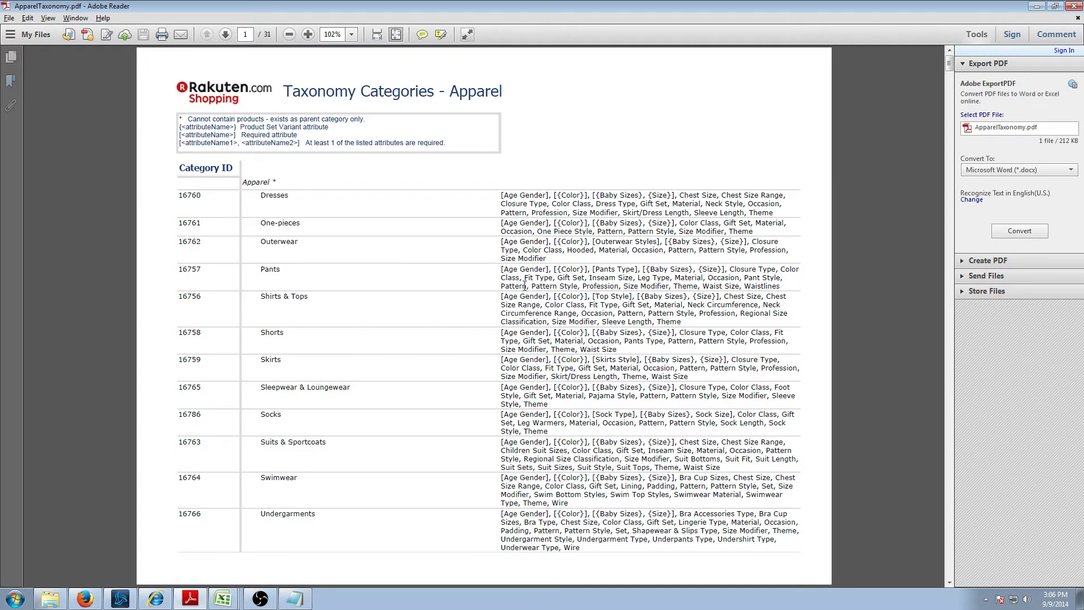
pyautogui.moveTo(592, 296); pyautogui.dragTo(628, 297)
# - Page forward through the PDF to the page listing Top Style values
pyautogui.click(225, 35)
pyautogui.click(226, 35)
pyautogui.click(225, 35)
pyautogui.click(226, 35)
pyautogui.click(225, 35)
pyautogui.click(225, 35)
pyautogui.click(225, 35)
pyautogui.click(225, 35)
pyautogui.click(225, 35)
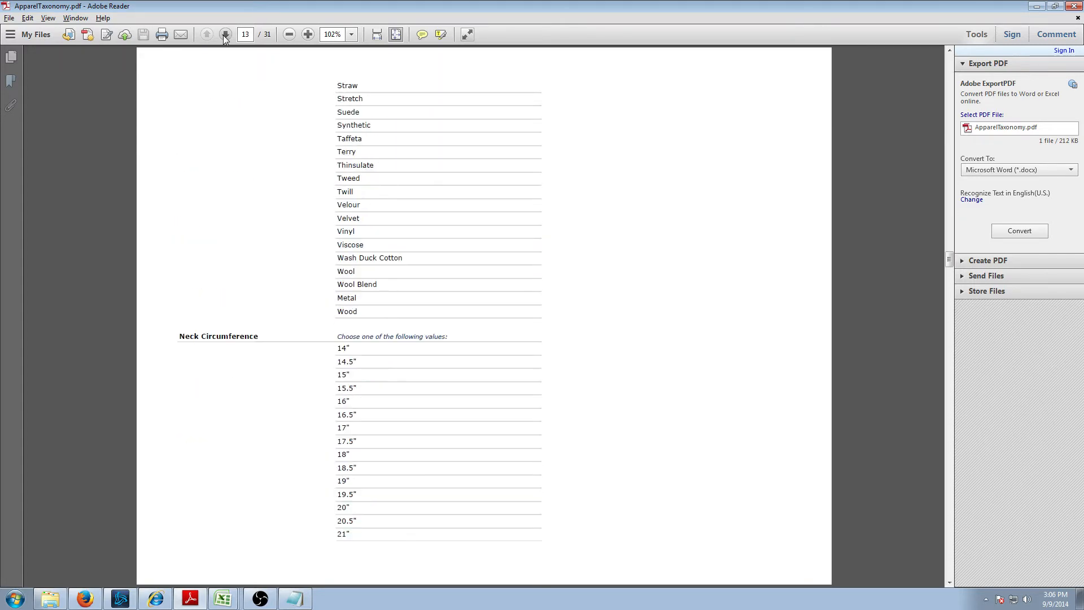
pyautogui.click(226, 35)
pyautogui.click(226, 35)
pyautogui.click(225, 35)
pyautogui.click(226, 35)
pyautogui.click(226, 35)
pyautogui.click(225, 35)
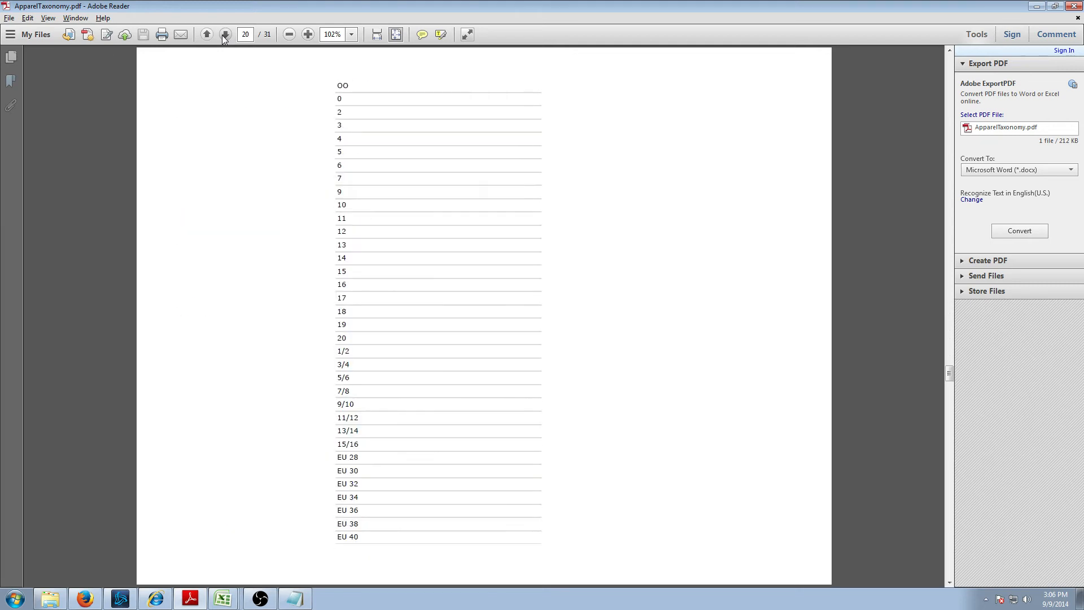
pyautogui.click(225, 35)
pyautogui.click(225, 35)
pyautogui.click(226, 35)
pyautogui.click(225, 35)
pyautogui.click(225, 35)
pyautogui.click(225, 35)
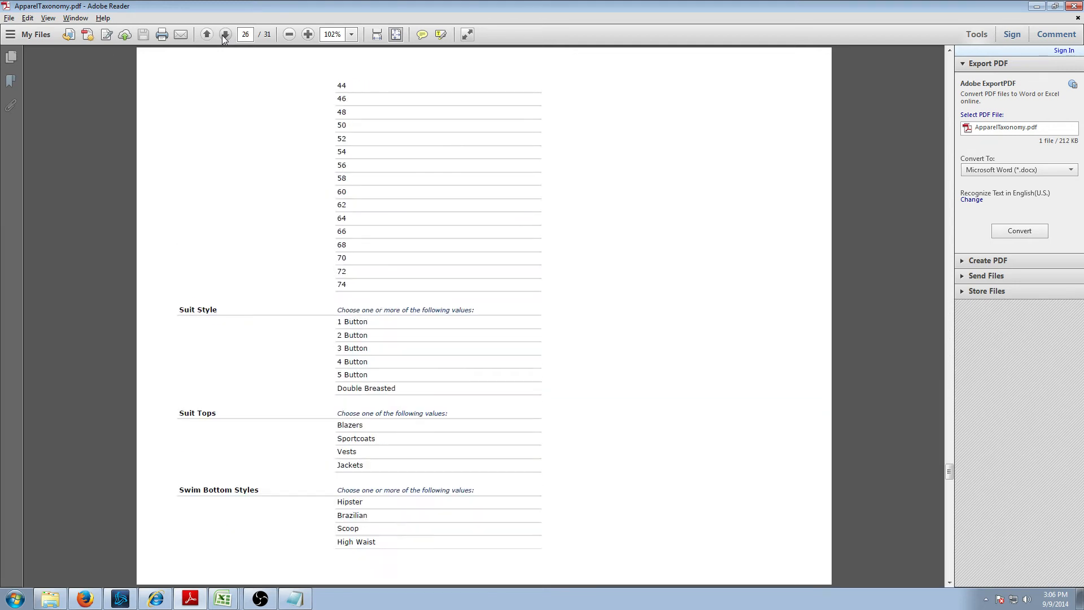
pyautogui.click(225, 35)
pyautogui.click(225, 35)
pyautogui.click(225, 35)
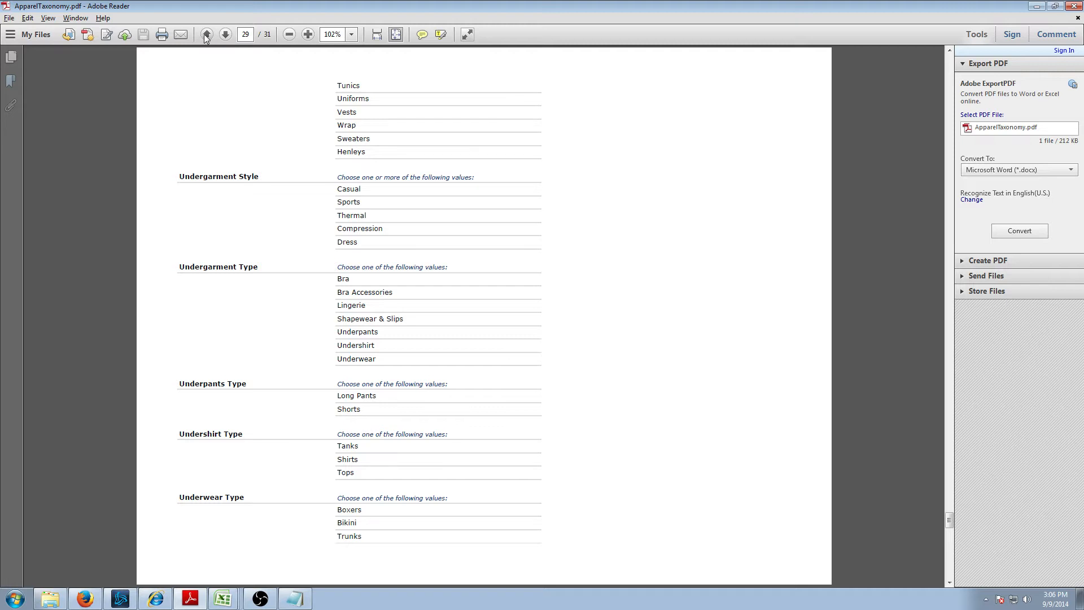
pyautogui.click(206, 35)
# - Highlight the Shirts value in the Top Style list and return to Excel
pyautogui.moveTo(337, 321); pyautogui.dragTo(411, 546)
pyautogui.click(430, 474)
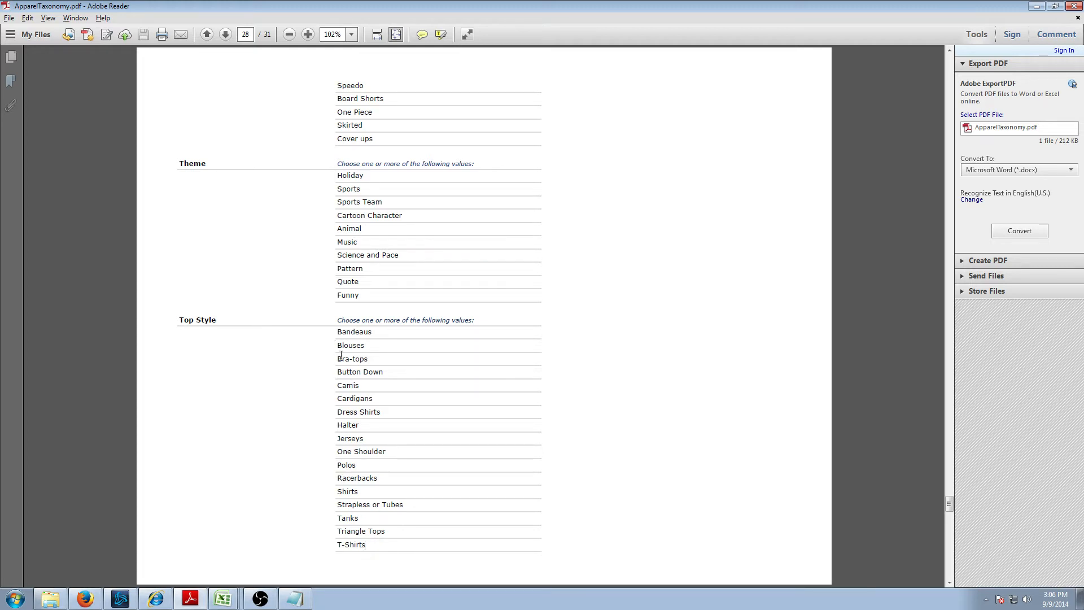
pyautogui.moveTo(359, 464); pyautogui.dragTo(346, 492)
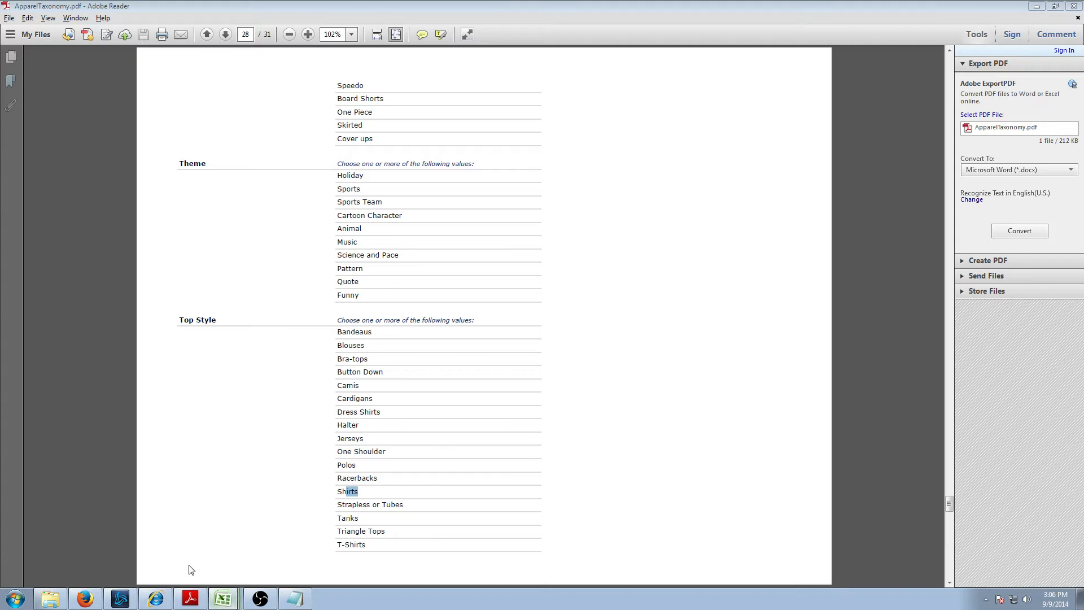
pyautogui.click(223, 598)
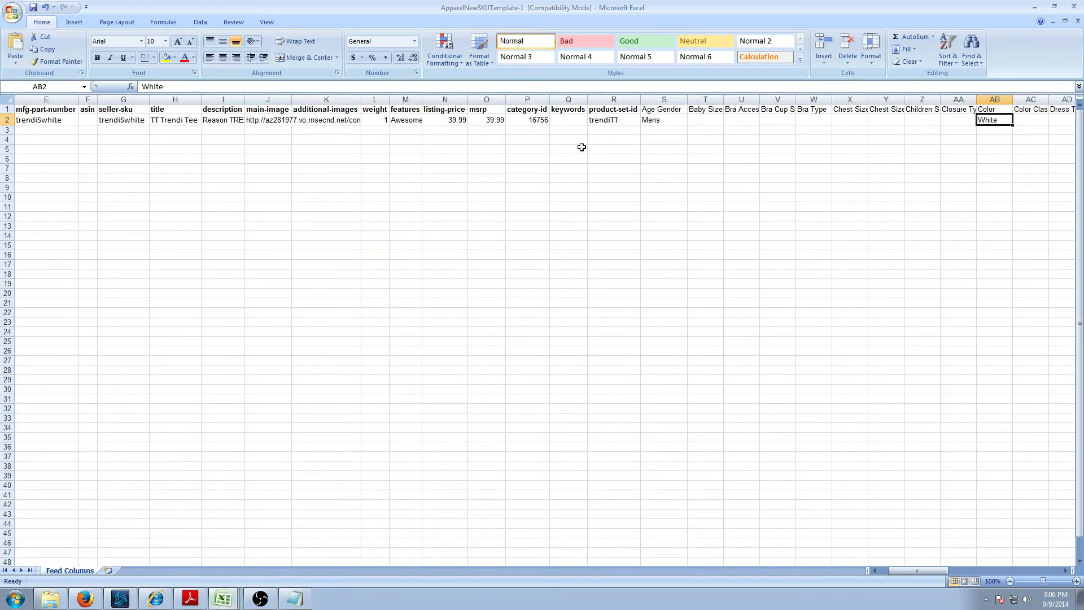
# - Locate the Top Style column and move to cell CA2 of the T-shirt row
pyautogui.click(659, 119)
pyautogui.press('Up')
pyautogui.press('Right')
pyautogui.press('Right')
pyautogui.press('Right')
pyautogui.press('Right')
pyautogui.press('Right')
pyautogui.press('Right')
pyautogui.press('Right')
pyautogui.press('Right')
pyautogui.press('Right')
pyautogui.press('Right')
pyautogui.press('Right')
pyautogui.press('Right')
pyautogui.press('Right')
pyautogui.press('Right')
pyautogui.press('Right')
pyautogui.press('Right')
pyautogui.press('Right')
pyautogui.press('Right')
pyautogui.press('Right')
pyautogui.press('Right')
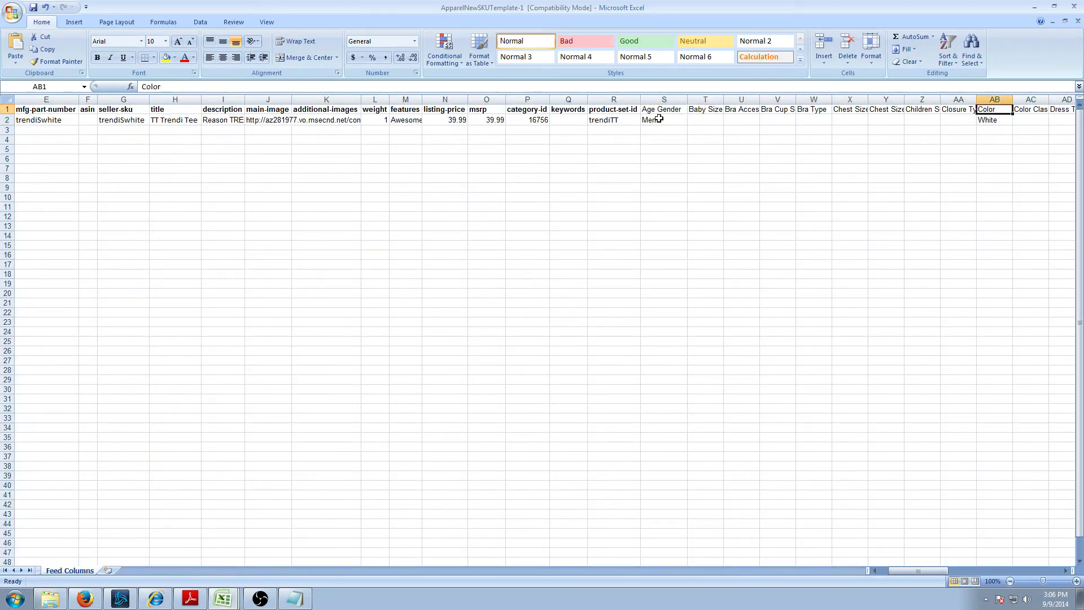
pyautogui.press('Right')
pyautogui.press('Right')
pyautogui.press('Right')
pyautogui.press('Right')
pyautogui.press('Right')
pyautogui.press('Right')
pyautogui.press('Right')
pyautogui.press('Right')
pyautogui.press('Right')
pyautogui.press('Right')
pyautogui.press('Right')
pyautogui.press('Right')
pyautogui.press('Right')
pyautogui.press('Right')
pyautogui.press('Right')
pyautogui.press('Right')
pyautogui.press('Right')
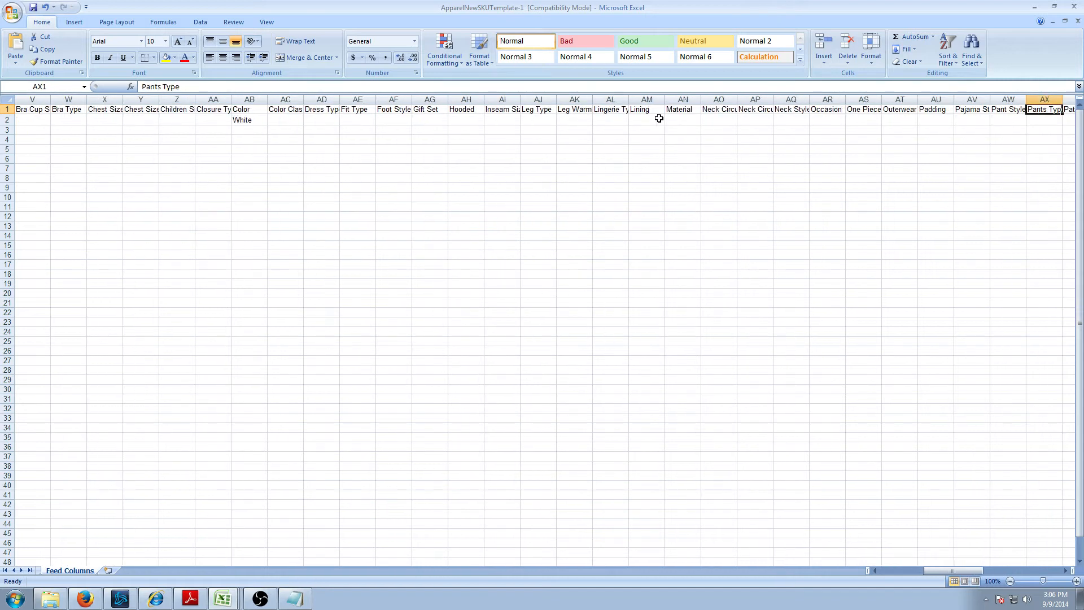
pyautogui.press('Right')
pyautogui.press('Right')
pyautogui.press('Right')
pyautogui.press('Right')
pyautogui.press('Right')
pyautogui.press('Right')
pyautogui.press('Right')
pyautogui.press('Right')
pyautogui.press('Right')
pyautogui.press('Right')
pyautogui.press('Right')
pyautogui.press('Right')
pyautogui.press('Right')
pyautogui.press('Right')
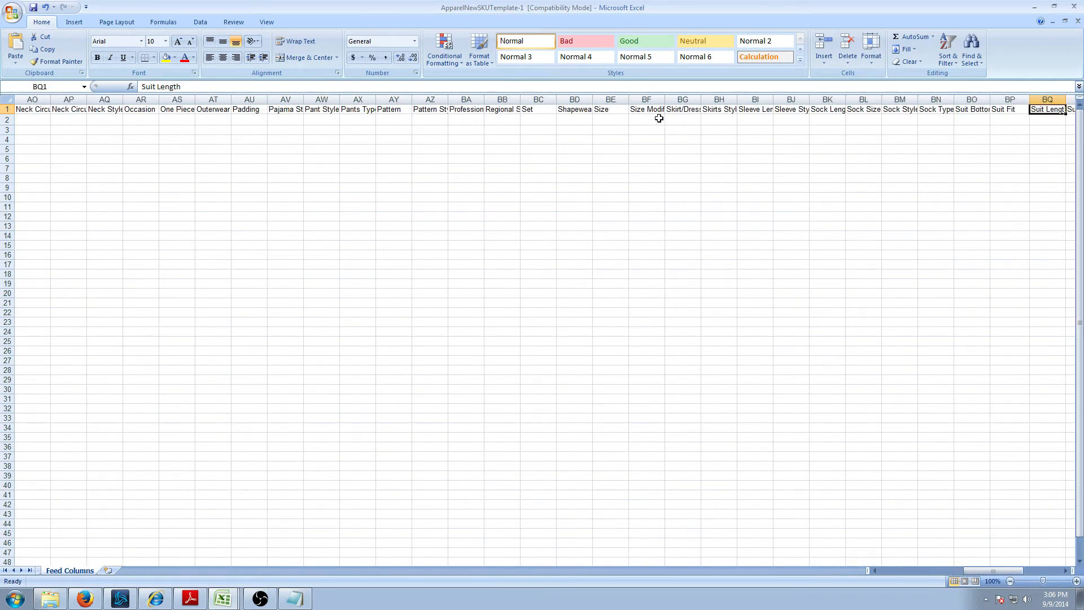
pyautogui.press('Right')
pyautogui.press('Right')
pyautogui.press('Right')
pyautogui.press('Right')
pyautogui.press('Right')
pyautogui.press('Left')
pyautogui.press('Left')
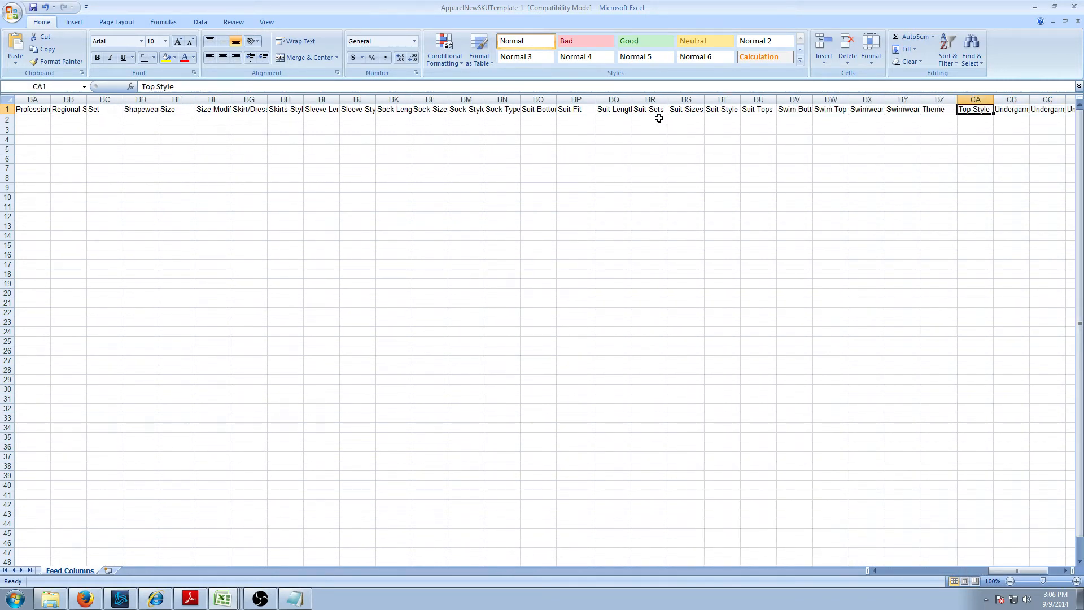
pyautogui.press('Left')
pyautogui.press('Right')
pyautogui.press('Down')
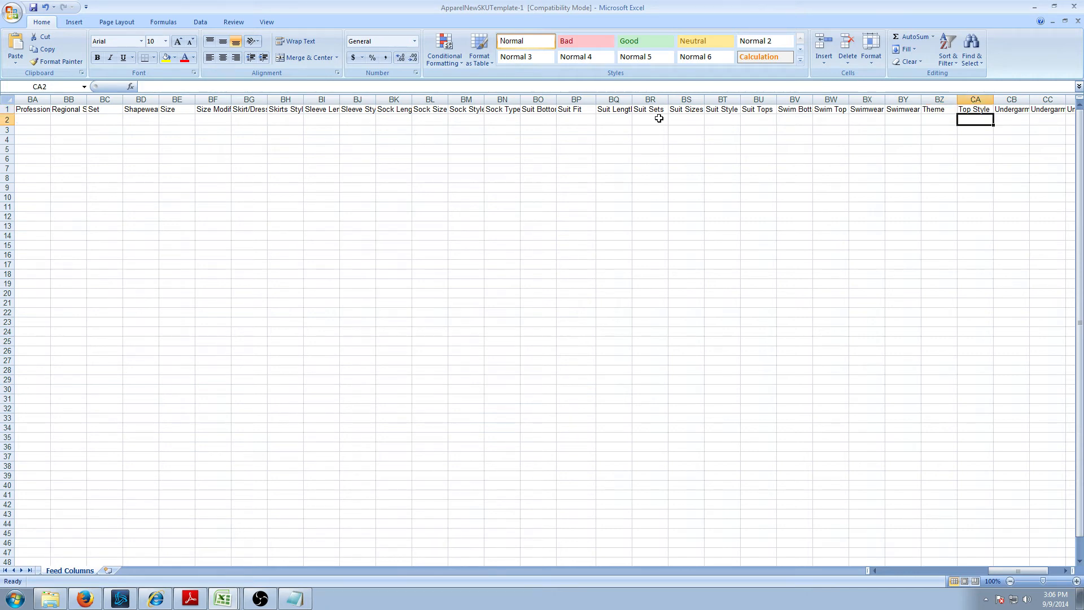
# - Enter Shirts in CA2 and scroll the taxonomy PDF back to its first page
pyautogui.write('Shirts')
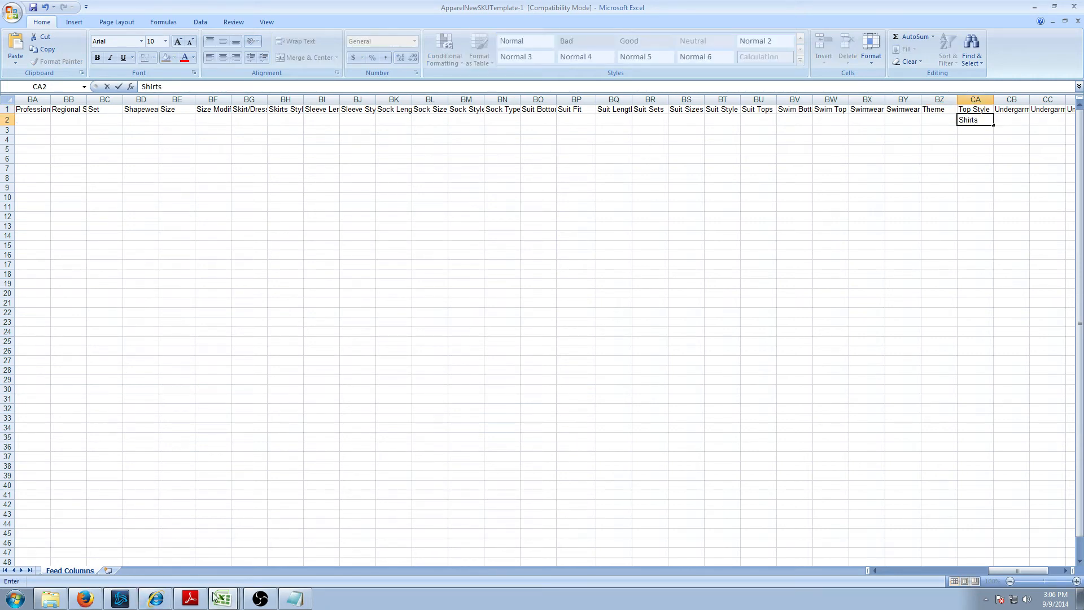
pyautogui.click(190, 599)
pyautogui.moveTo(949, 503); pyautogui.dragTo(956, 77)
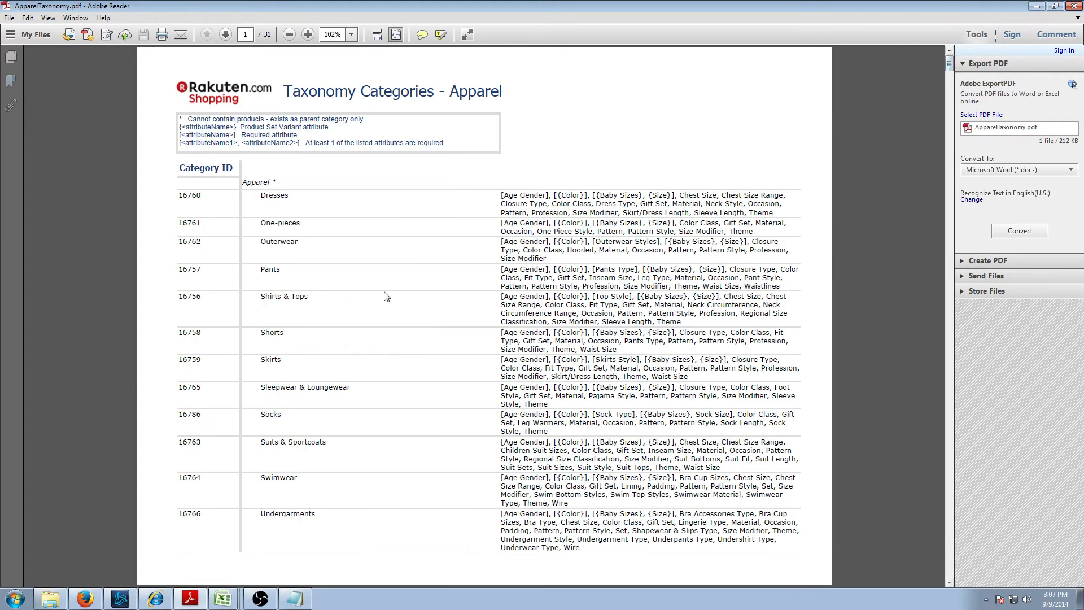
# - Mark the Shirts & Tops size attributes and page forward to the Size value list
pyautogui.moveTo(636, 295); pyautogui.dragTo(710, 295)
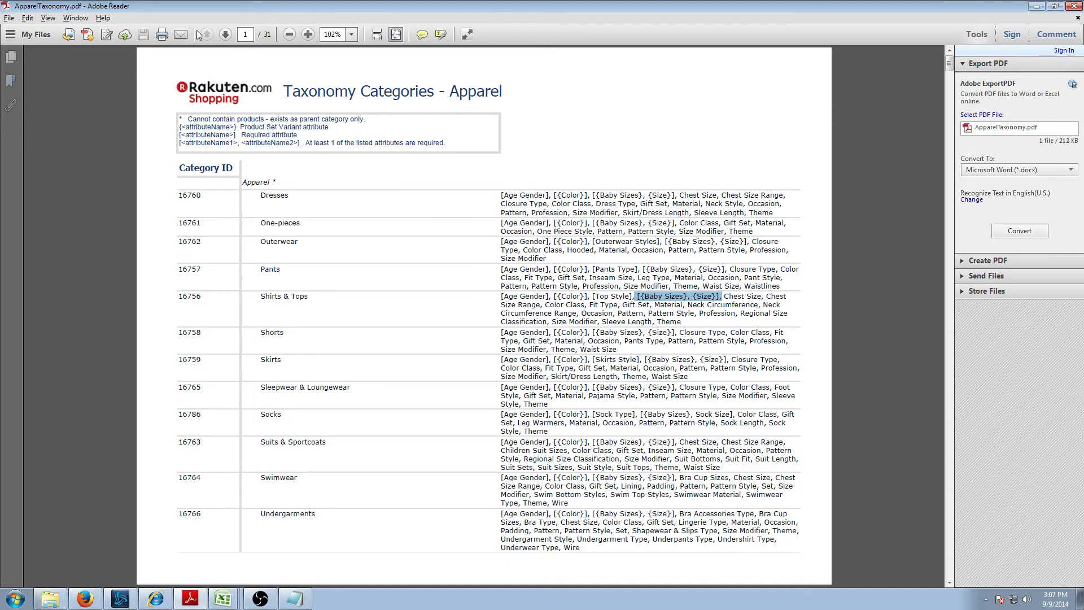
pyautogui.click(226, 34)
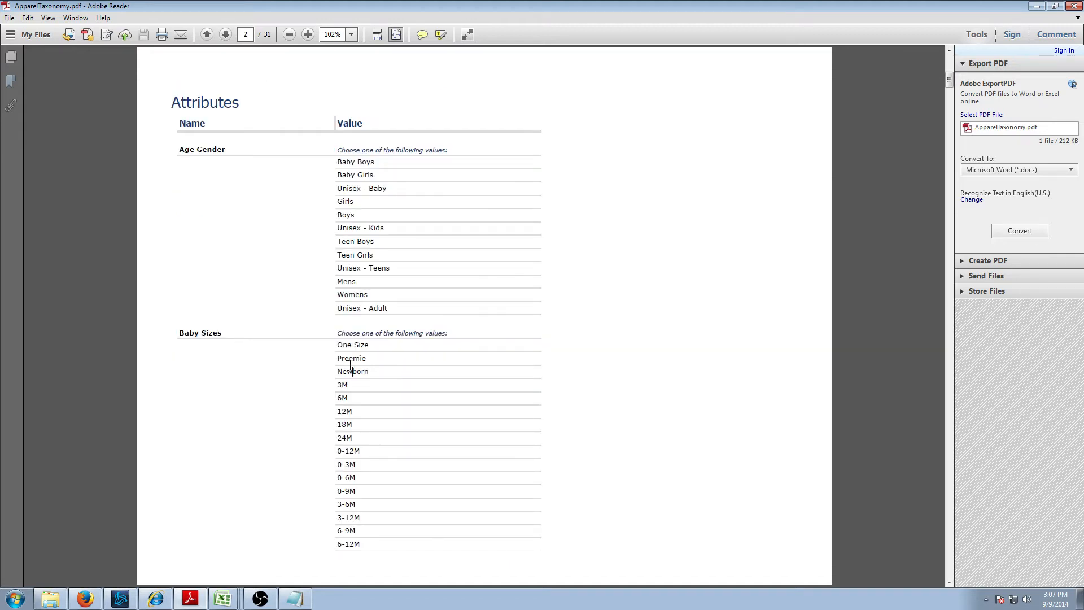
pyautogui.click(226, 35)
pyautogui.click(225, 35)
pyautogui.click(226, 35)
pyautogui.click(226, 35)
pyautogui.click(226, 35)
pyautogui.click(226, 35)
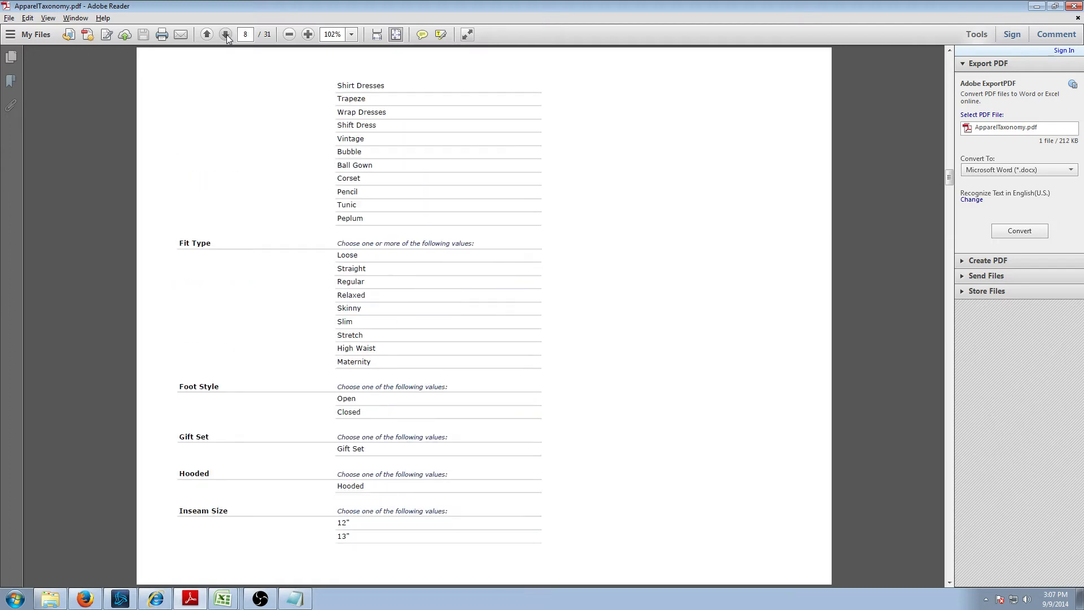
pyautogui.click(226, 35)
pyautogui.click(226, 35)
pyautogui.click(226, 35)
pyautogui.click(226, 35)
pyautogui.click(226, 35)
pyautogui.click(226, 35)
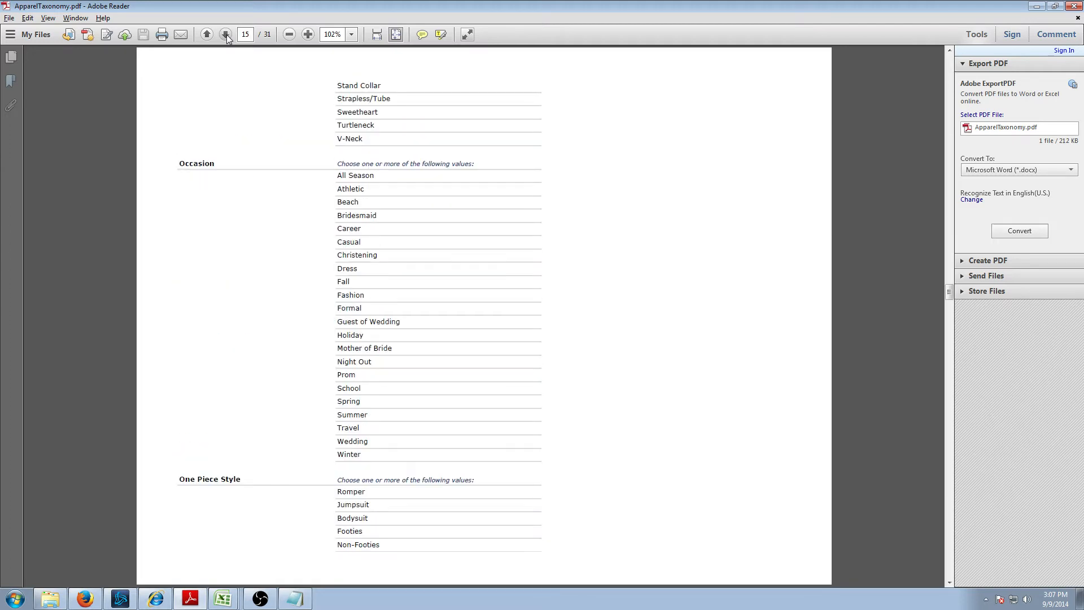
pyautogui.click(225, 35)
pyautogui.click(226, 35)
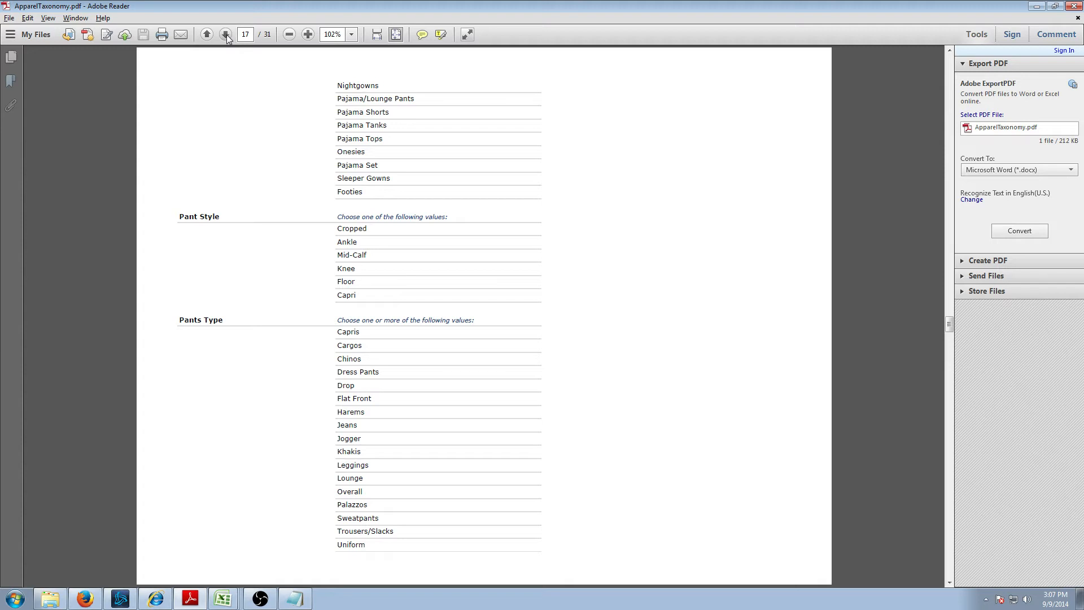
pyautogui.click(226, 35)
pyautogui.click(226, 35)
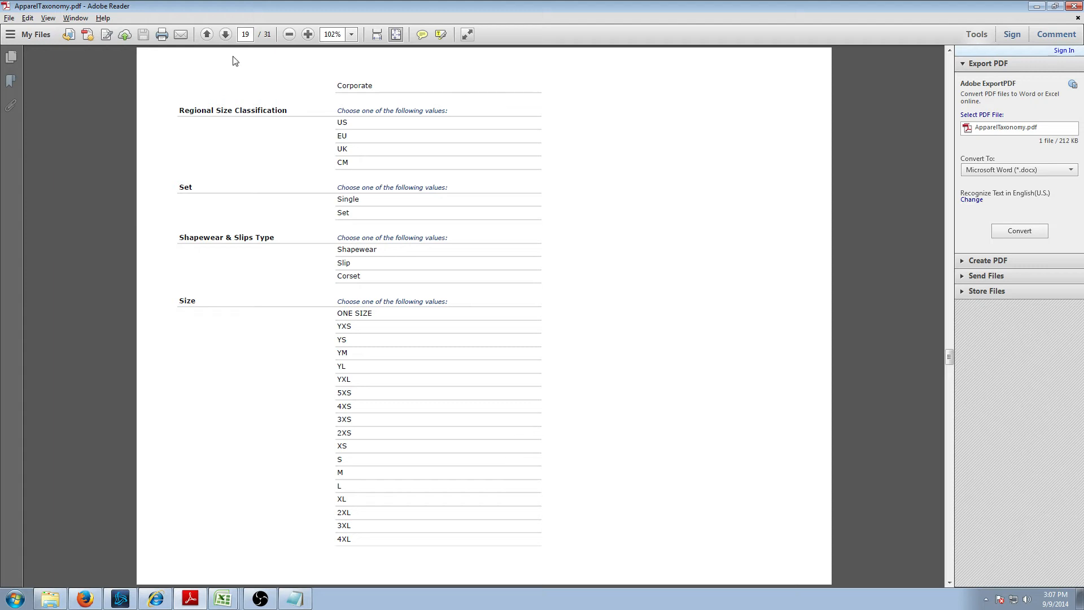
# - Review the Size values from YXS to 4XL and highlight S
pyautogui.moveTo(332, 314); pyautogui.dragTo(363, 367)
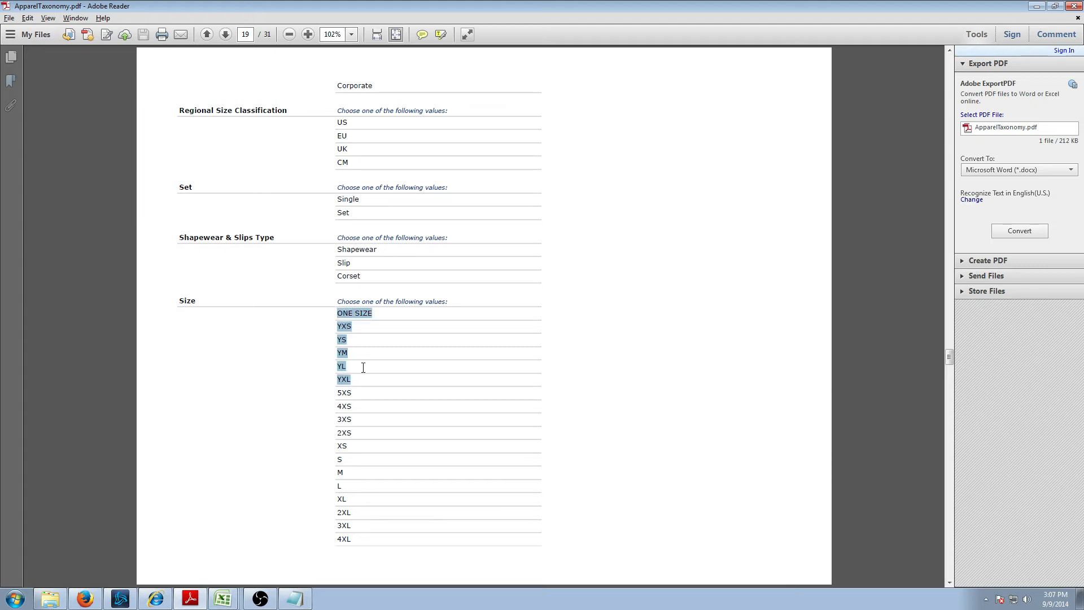
pyautogui.click(363, 320)
pyautogui.moveTo(339, 322); pyautogui.dragTo(358, 537)
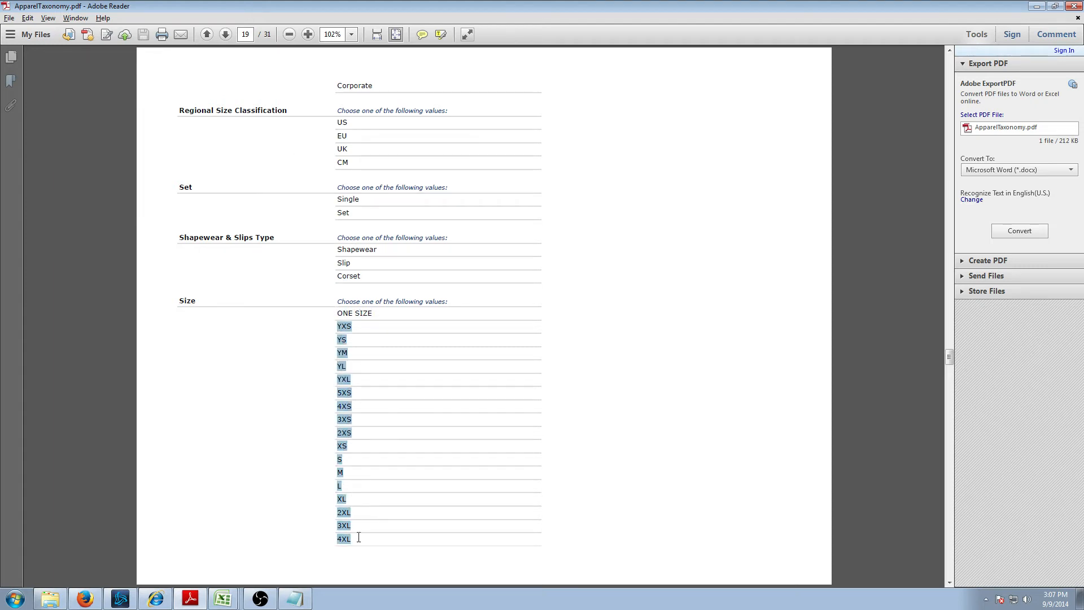
pyautogui.click(225, 34)
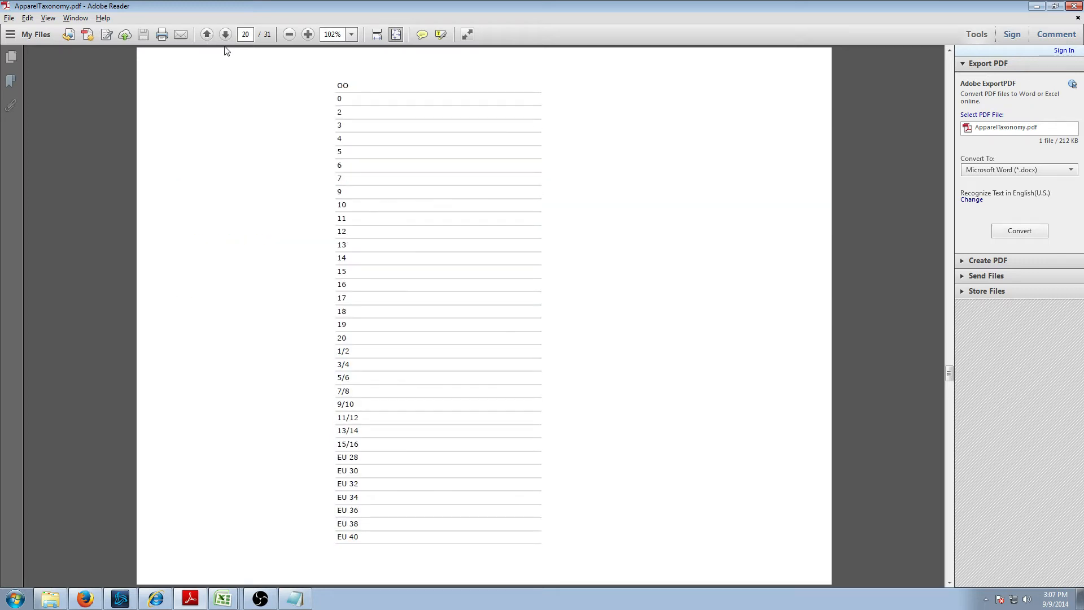
pyautogui.click(207, 34)
pyautogui.click(342, 460)
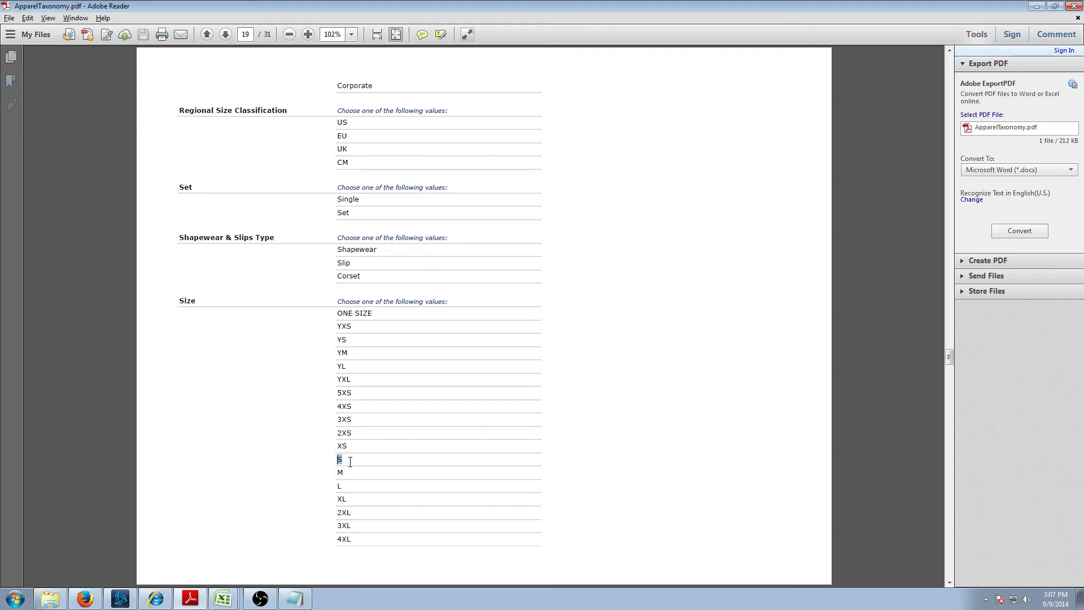
pyautogui.moveTo(344, 460); pyautogui.dragTo(337, 457)
# - Enter Small in Size cell BE2, then clear it to re-enter the size
pyautogui.click(246, 602)
pyautogui.click(249, 602)
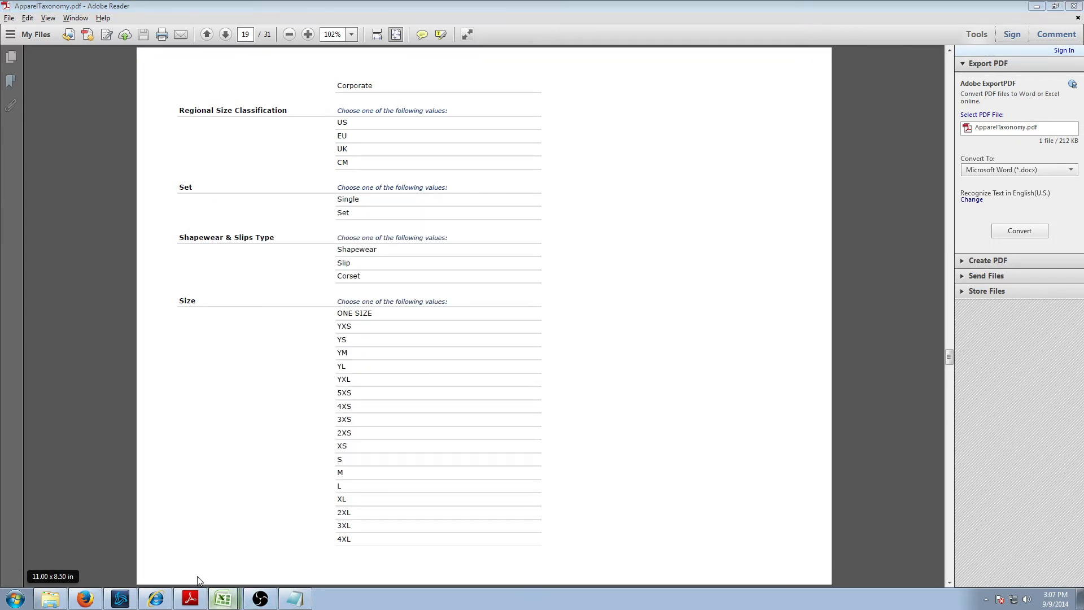
pyautogui.click(224, 599)
pyautogui.press('Left')
pyautogui.press('Left')
pyautogui.press('Left')
pyautogui.press('Left')
pyautogui.press('Left')
pyautogui.press('Left')
pyautogui.press('Left')
pyautogui.press('Left')
pyautogui.press('Left')
pyautogui.press('Left')
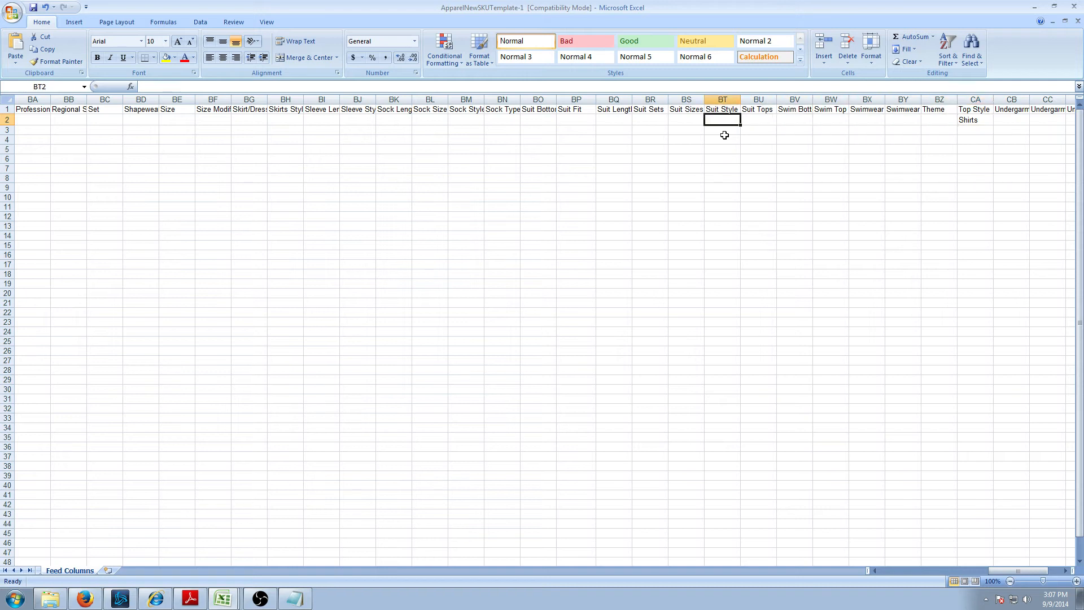
pyautogui.press('Left')
pyautogui.press('Left')
pyautogui.press('Left')
pyautogui.press('Left')
pyautogui.press('Left')
pyautogui.press('Left')
pyautogui.press('Left')
pyautogui.press('Left')
pyautogui.press('Left')
pyautogui.press('Left')
pyautogui.press('Left')
pyautogui.press('Left')
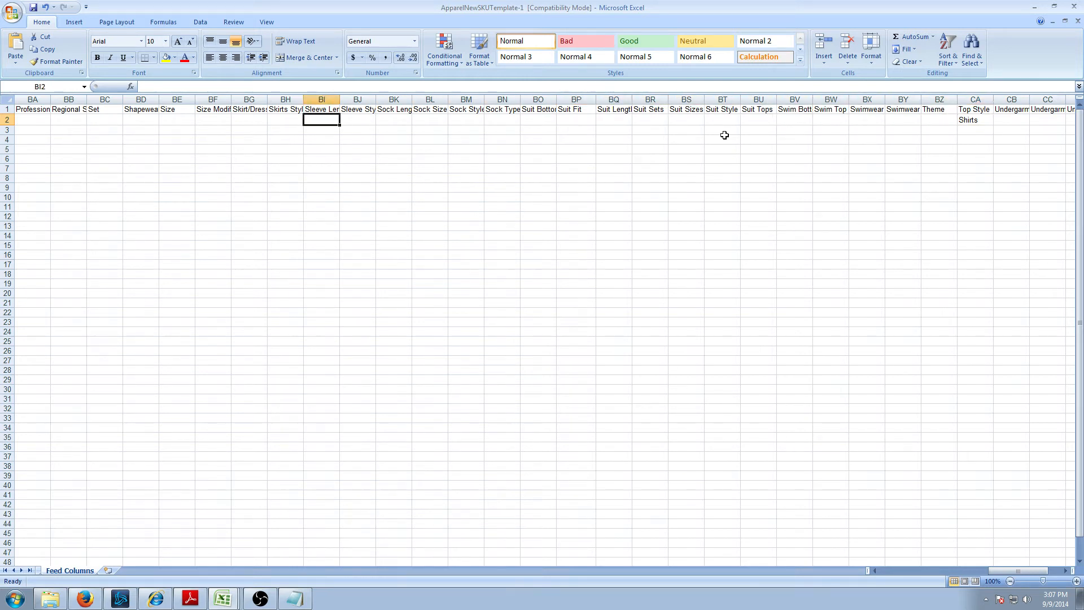
pyautogui.write('Small')
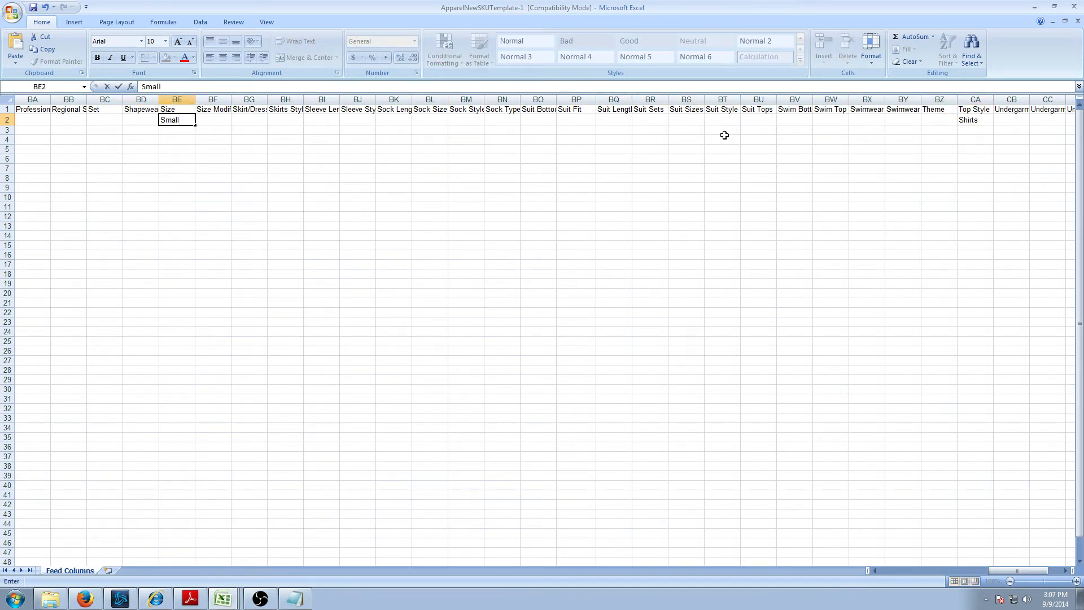
pyautogui.press('Return')
pyautogui.press('Up')
pyautogui.press('BackSpace')
# - Confirm S as the Size in BE2 and scroll the taxonomy PDF back up
pyautogui.press('Tab')
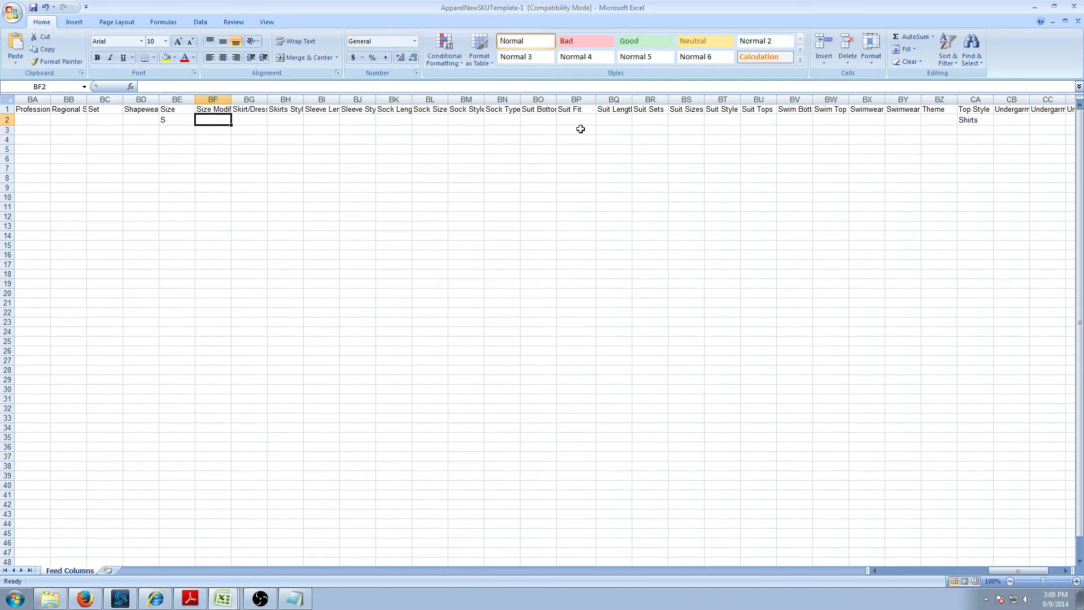
pyautogui.hotkey('alt', 'Tab')
pyautogui.moveTo(346, 460); pyautogui.dragTo(323, 456)
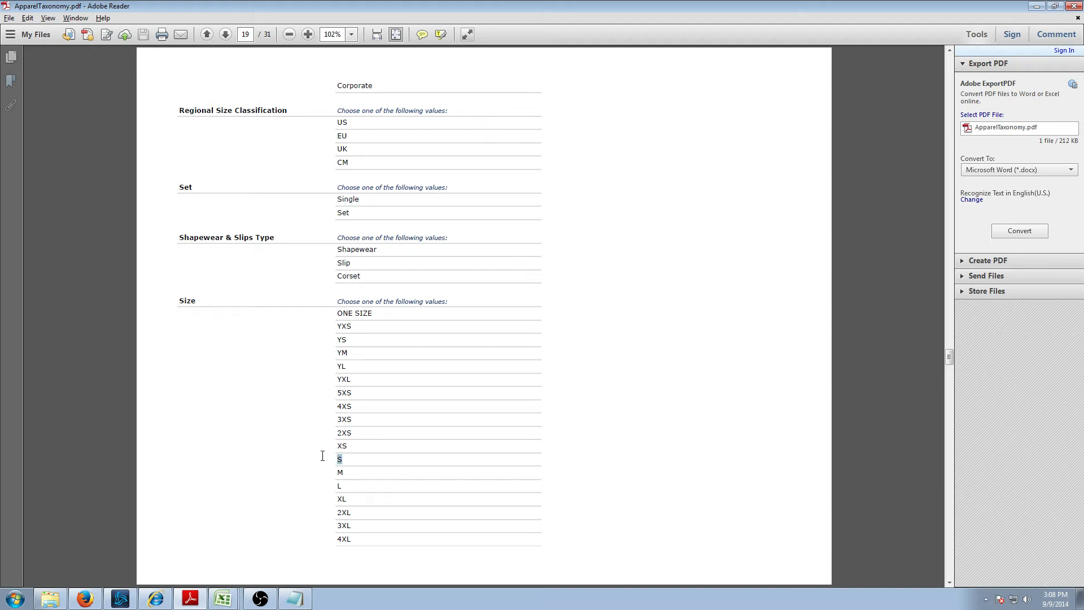
pyautogui.moveTo(949, 357); pyautogui.dragTo(966, 74)
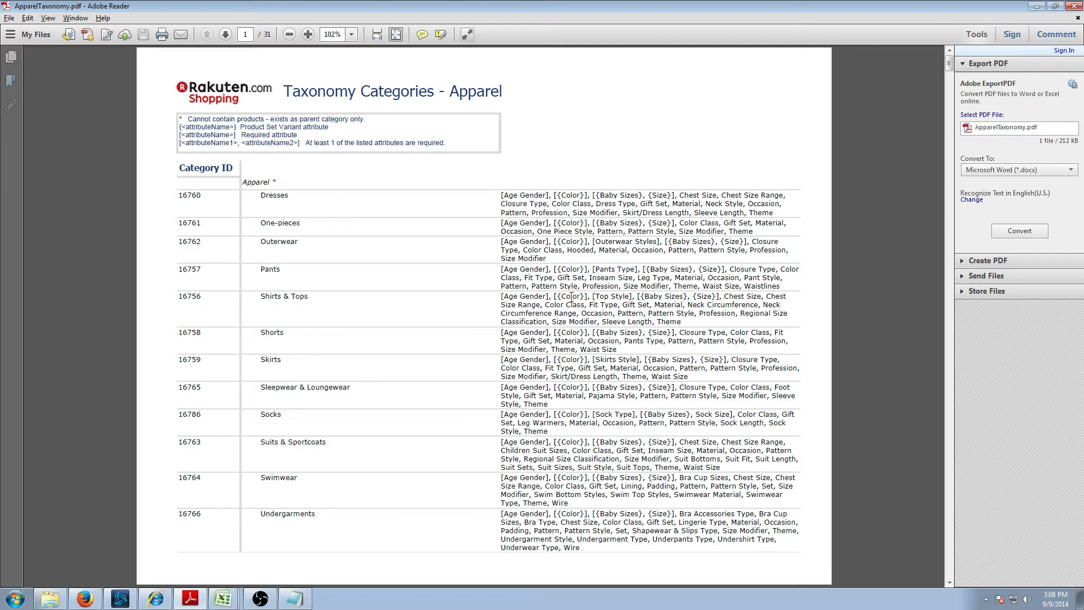
# - Check the Fit Type values for Shirts & Tops on page 8, then return to row 2 in Excel
pyautogui.moveTo(588, 305); pyautogui.dragTo(617, 305)
pyautogui.click(614, 309)
pyautogui.scroll(-20, 461, 368)
pyautogui.scroll(-20, 460, 368)
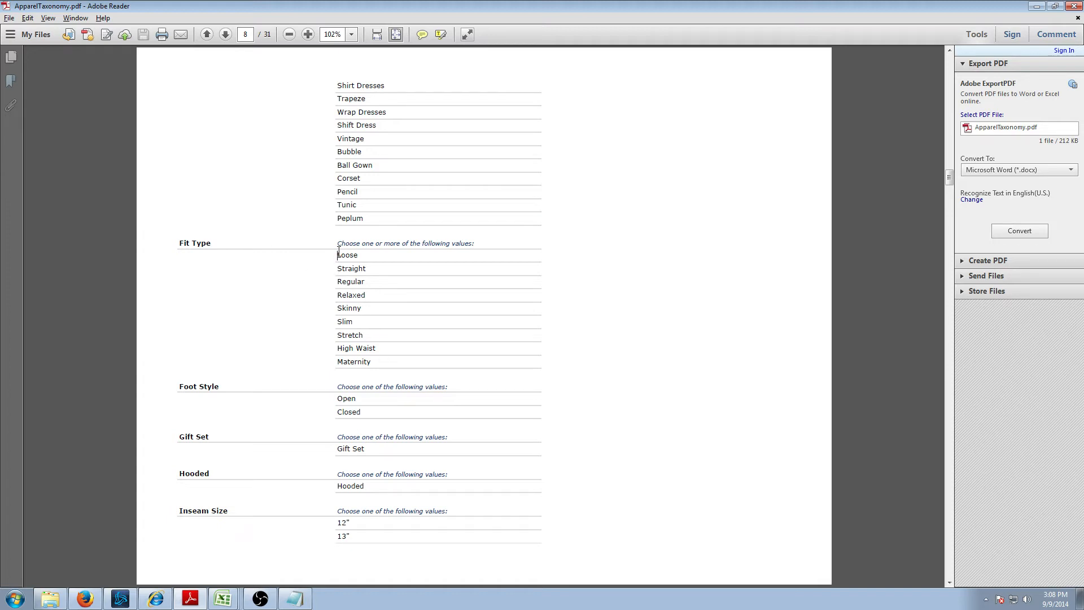
pyautogui.moveTo(338, 251); pyautogui.dragTo(367, 357)
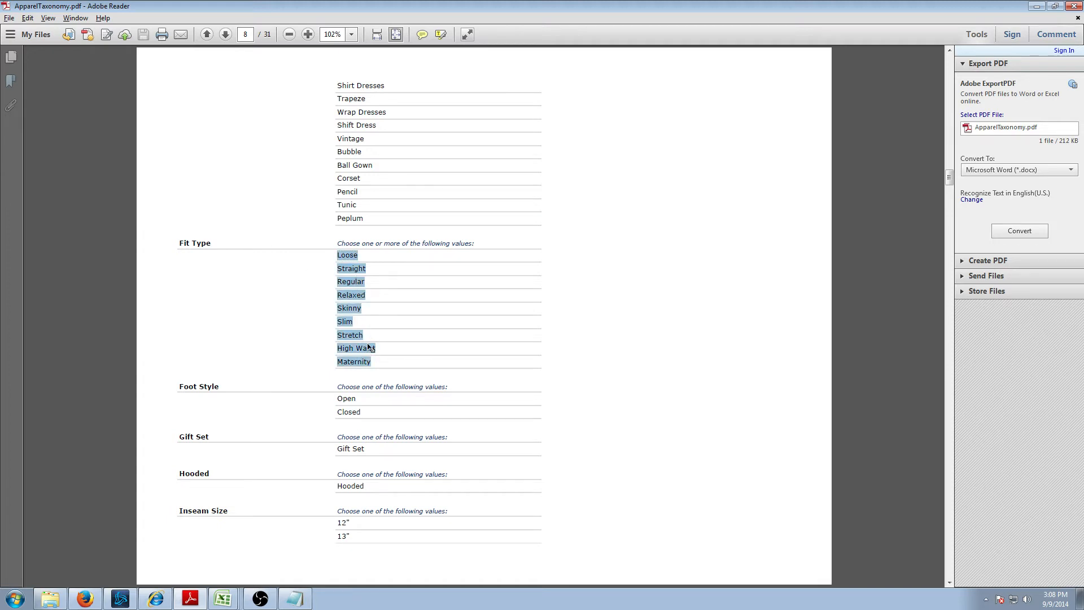
pyautogui.click(380, 338)
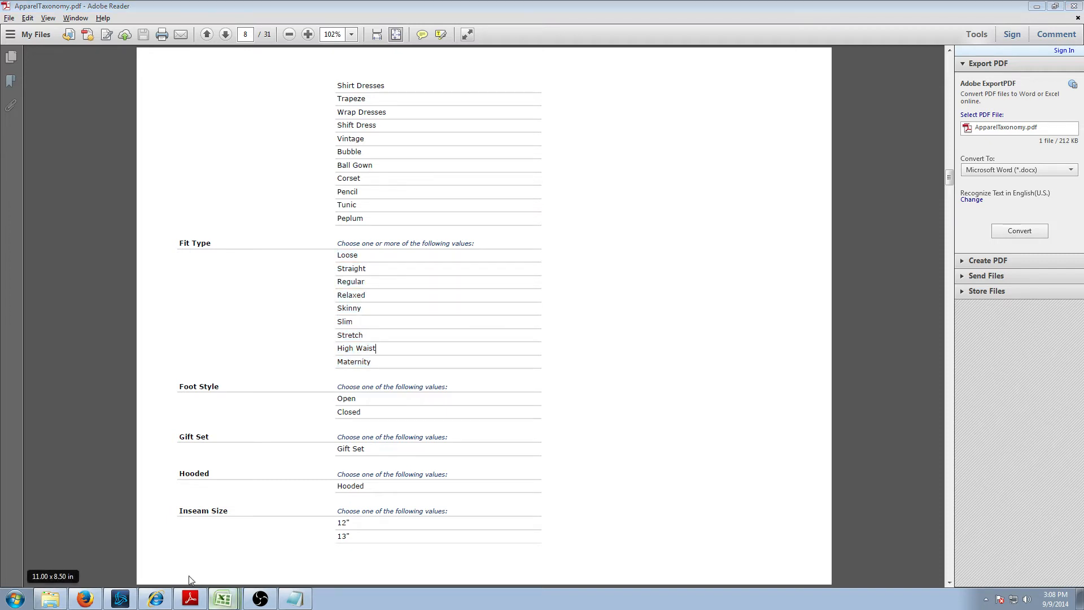
pyautogui.click(223, 598)
pyautogui.press('Left')
pyautogui.press('Left')
pyautogui.press('Left')
pyautogui.press('Left')
pyautogui.press('Left')
pyautogui.press('Left')
pyautogui.press('Left')
pyautogui.press('Left')
pyautogui.press('Left')
pyautogui.press('Left')
pyautogui.press('Left')
pyautogui.press('Left')
pyautogui.press('Left')
pyautogui.press('Left')
pyautogui.press('Left')
pyautogui.press('Left')
pyautogui.press('Left')
pyautogui.press('Left')
pyautogui.press('Left')
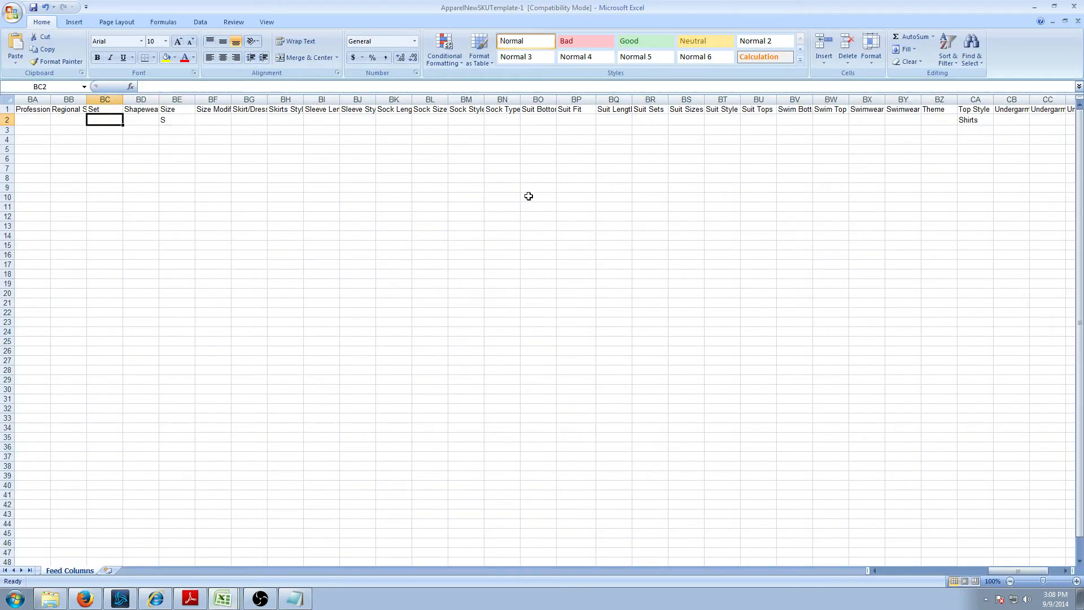
# - Enter Relaxed as the Fit Type in cell AE2
pyautogui.press('Left')
pyautogui.press('Left')
pyautogui.press('Left')
pyautogui.press('Left')
pyautogui.press('Left')
pyautogui.press('Left')
pyautogui.press('Left')
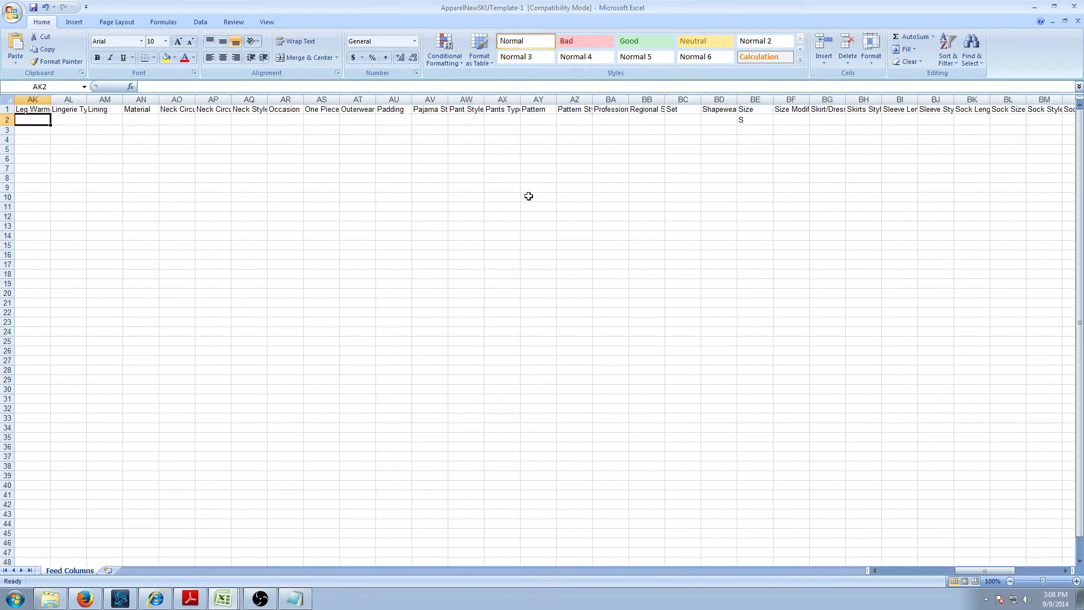
pyautogui.press('Left')
pyautogui.press('Left')
pyautogui.press('Right')
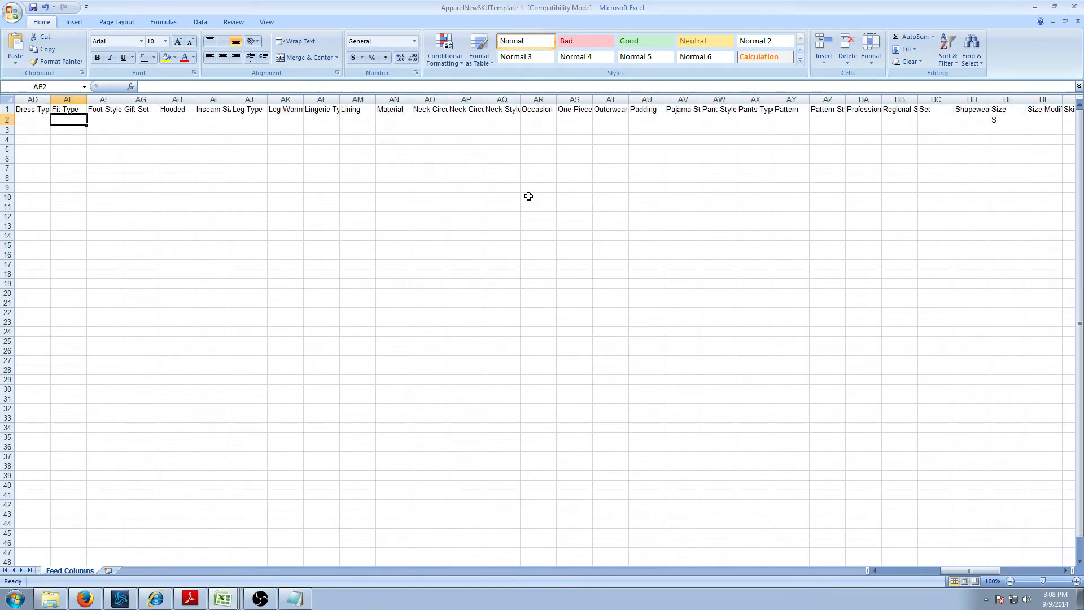
pyautogui.write('Rea')
pyautogui.write('laxed')
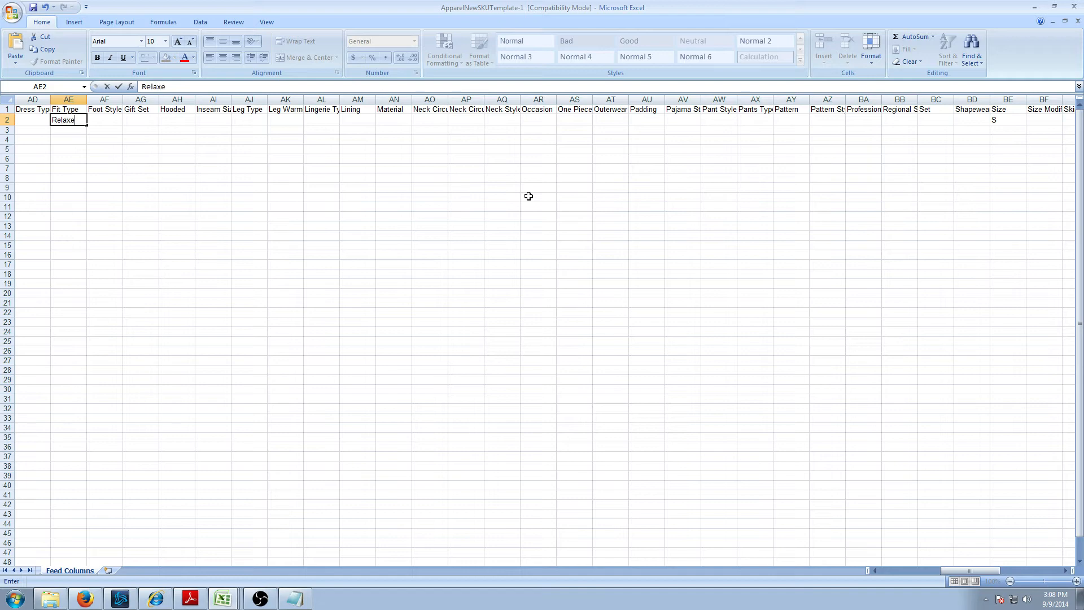
# - Re-examine the Shirts & Tops attribute list in the taxonomy PDF
pyautogui.hotkey('alt', 'Tab')
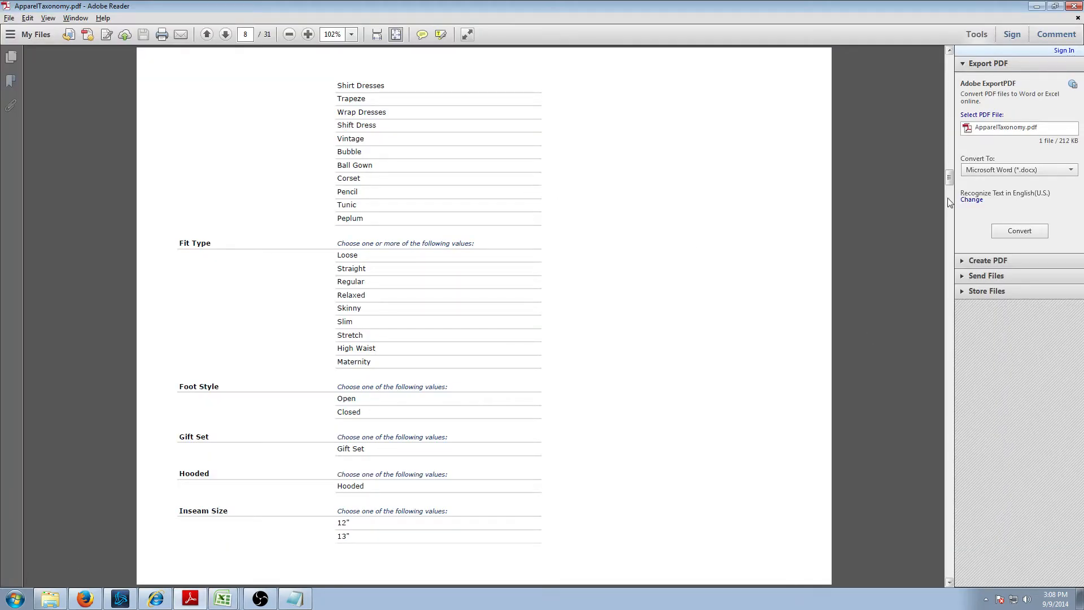
pyautogui.moveTo(949, 177); pyautogui.dragTo(949, 65)
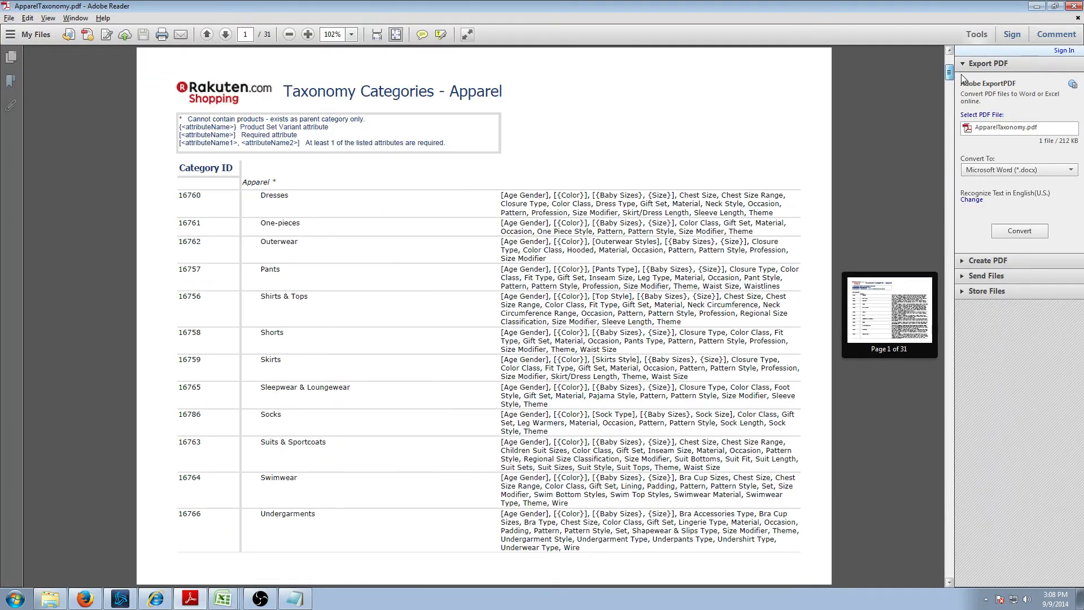
pyautogui.moveTo(689, 323); pyautogui.dragTo(578, 313)
pyautogui.click(577, 313)
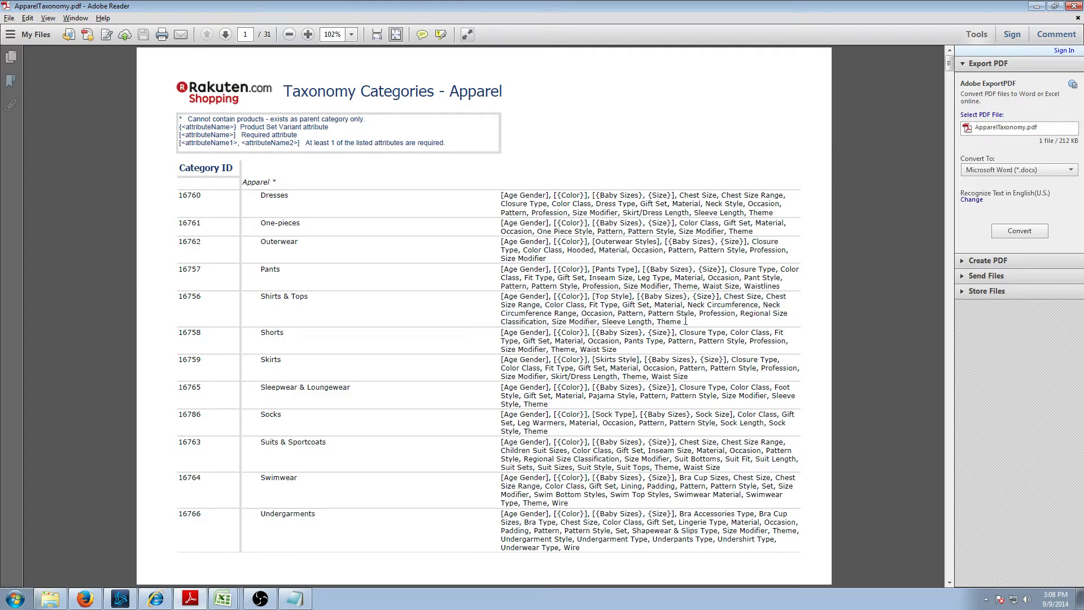
pyautogui.moveTo(678, 314); pyautogui.dragTo(630, 306)
pyautogui.click(630, 305)
pyautogui.moveTo(697, 315); pyautogui.dragTo(602, 303)
pyautogui.click(600, 303)
# - Return to the Excel template and scroll back to column A
pyautogui.hotkey('alt', 'Tab')
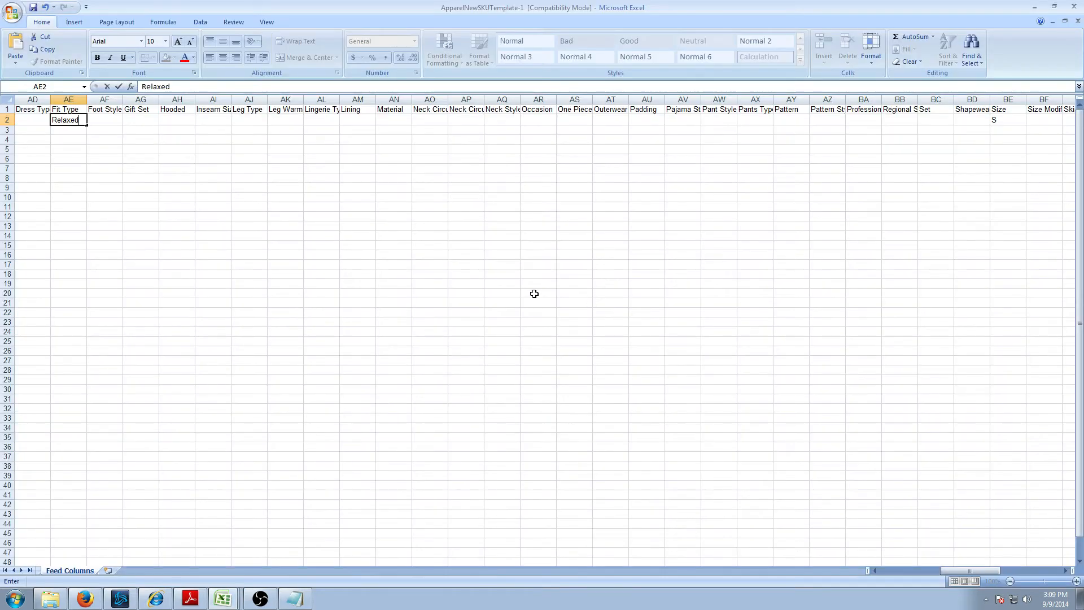
pyautogui.hotkey('alt', 'Tab')
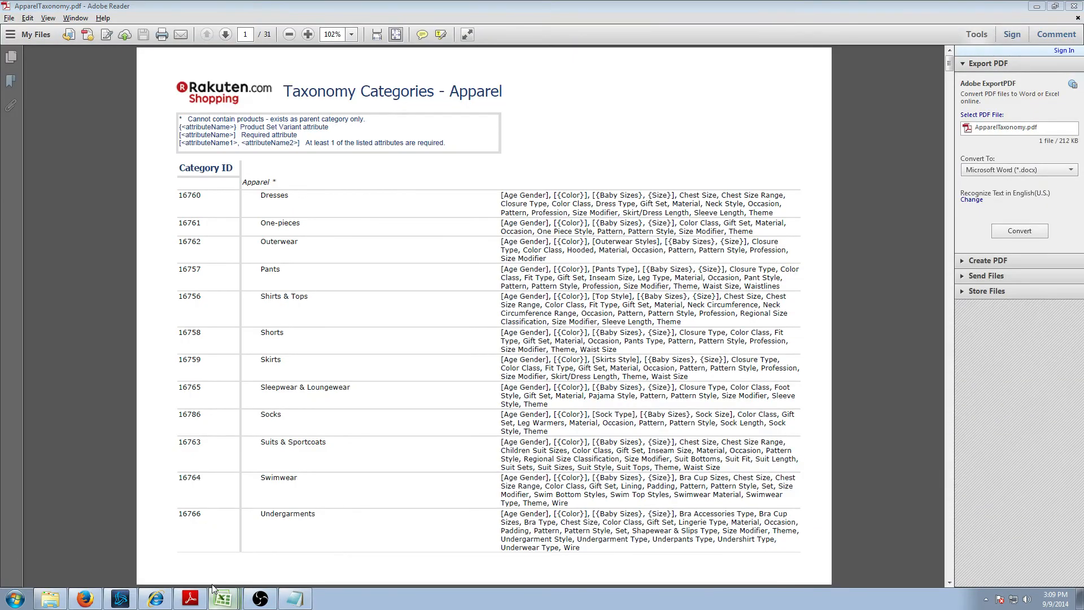
pyautogui.click(219, 597)
pyautogui.moveTo(960, 569); pyautogui.dragTo(892, 568)
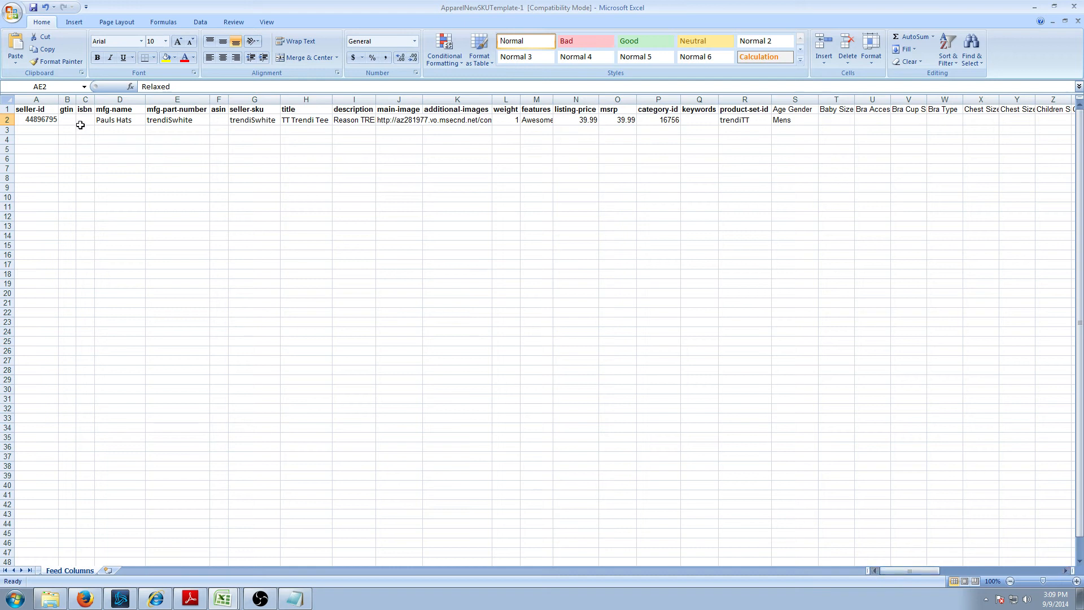
# - Save the workbook with Ctrl+S, keeping the Excel 97-2003 format
pyautogui.click(48, 132)
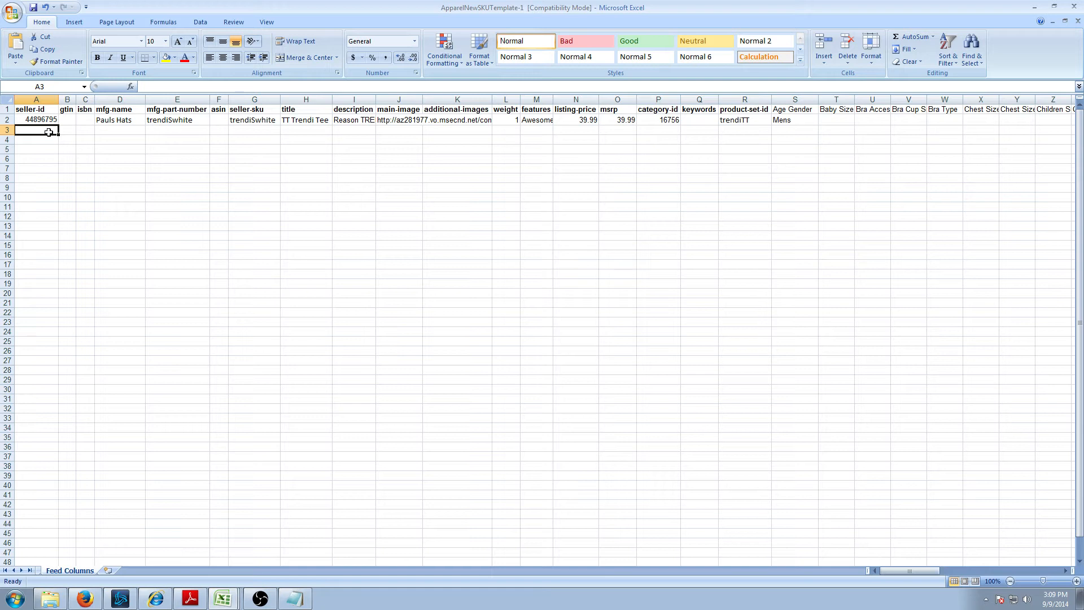
pyautogui.hotkey('ctrl', 's')
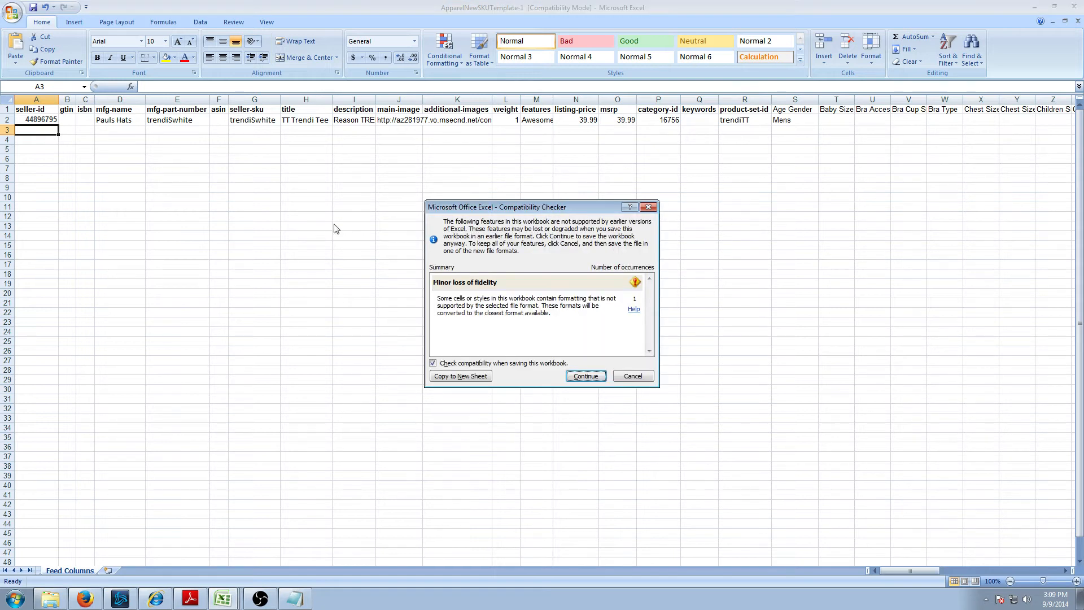
pyautogui.click(579, 375)
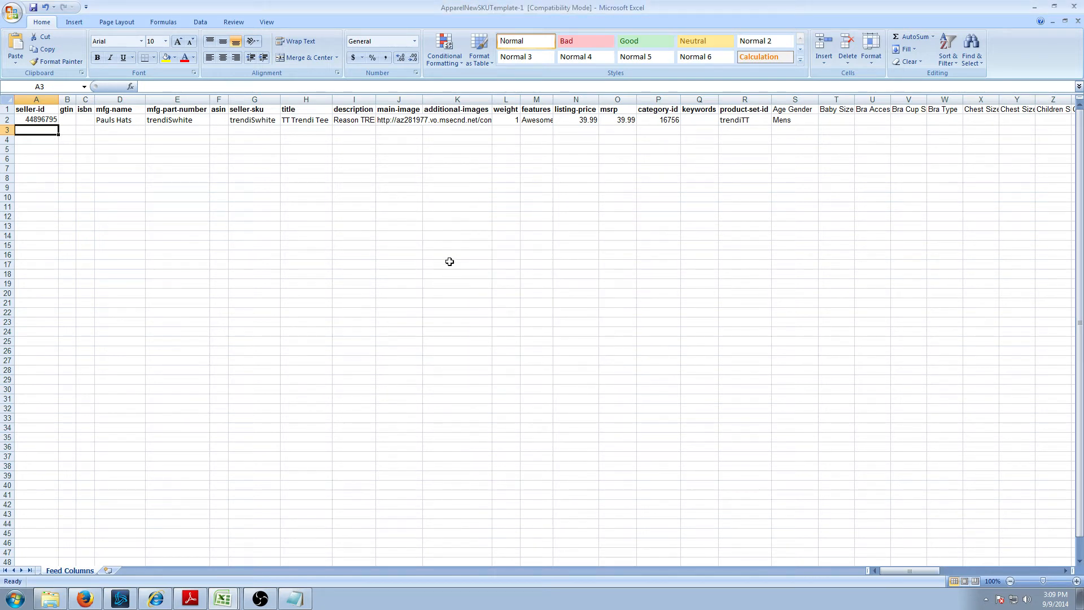
pyautogui.click(325, 195)
pyautogui.click(227, 131)
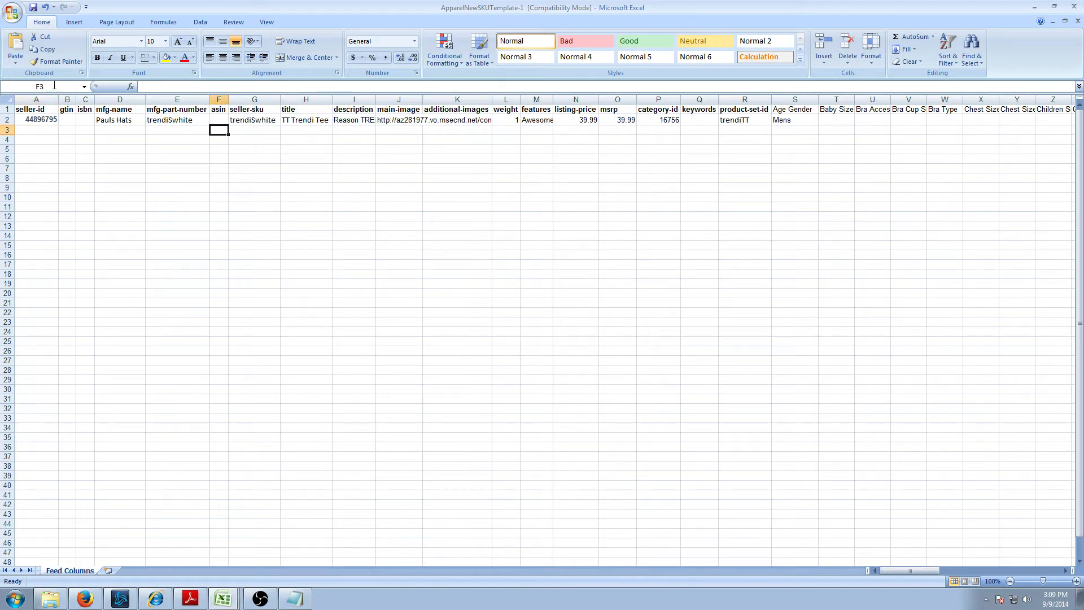
# - Save the workbook as 'teststuff' in Excel 97-2003 format
pyautogui.press('F12')
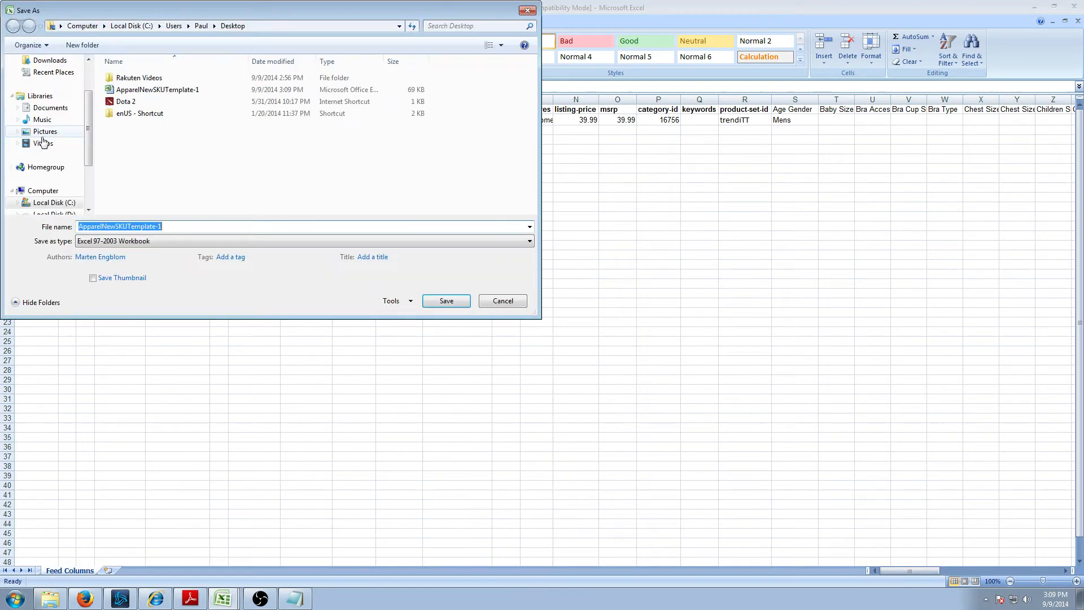
pyautogui.moveTo(162, 226); pyautogui.dragTo(77, 228)
pyautogui.write('teststuff')
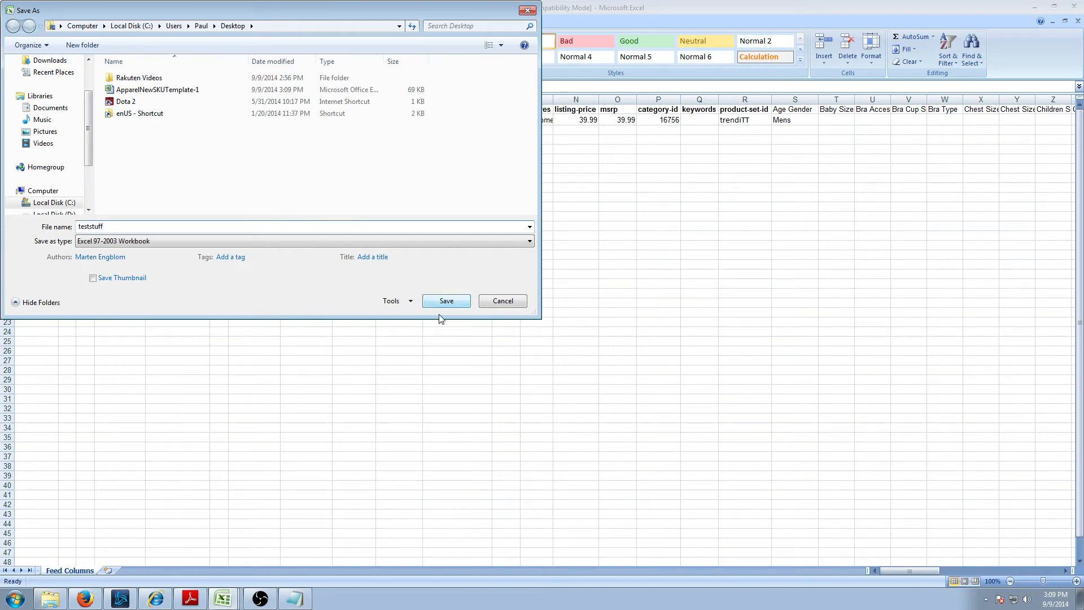
pyautogui.click(448, 304)
pyautogui.click(587, 372)
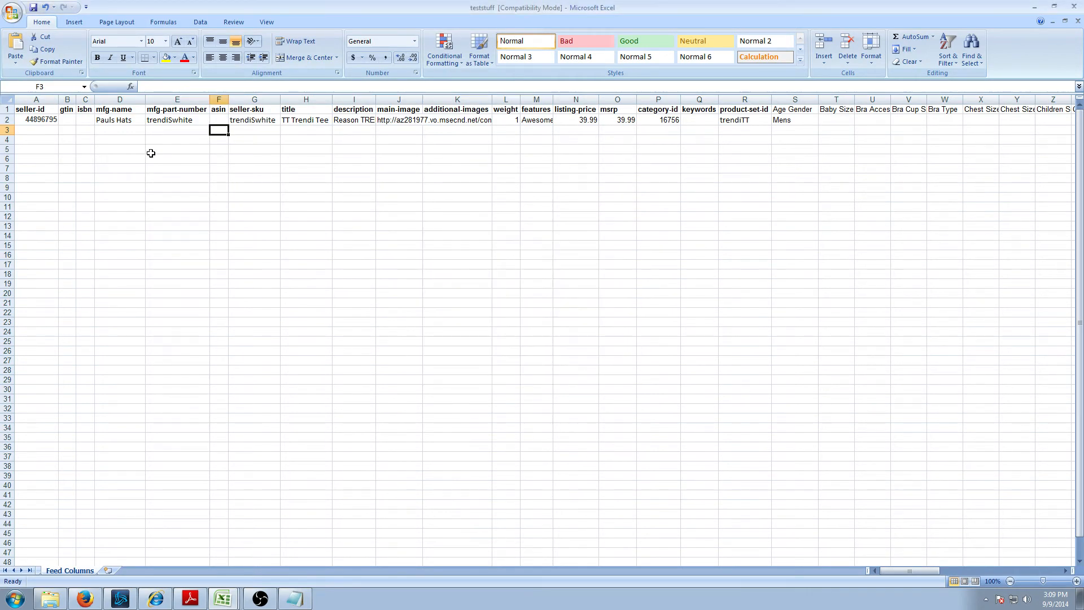
pyautogui.click(45, 132)
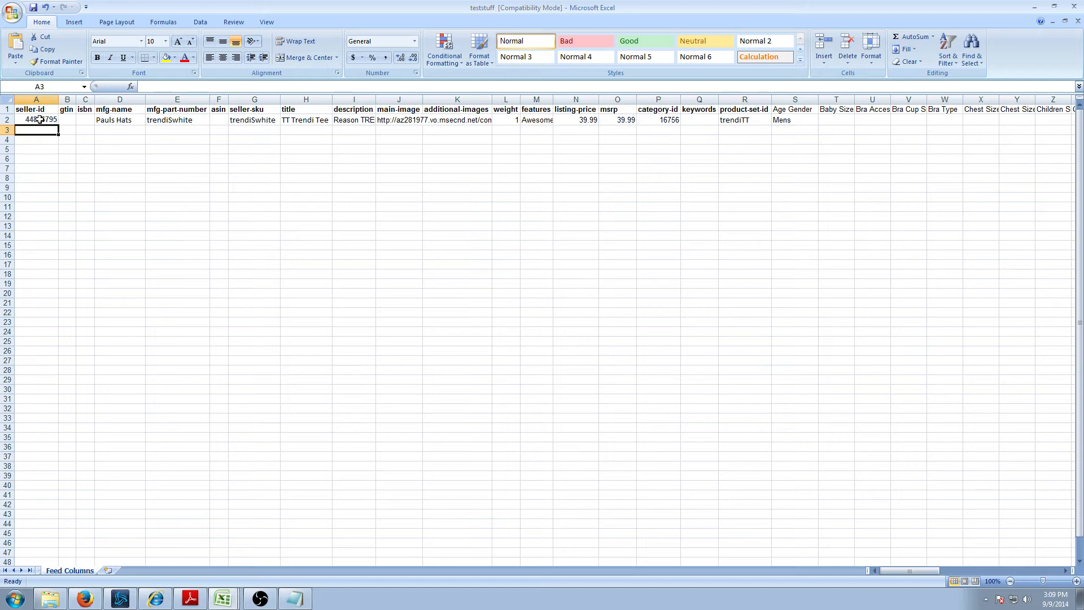
pyautogui.moveTo(41, 120); pyautogui.dragTo(1025, 119)
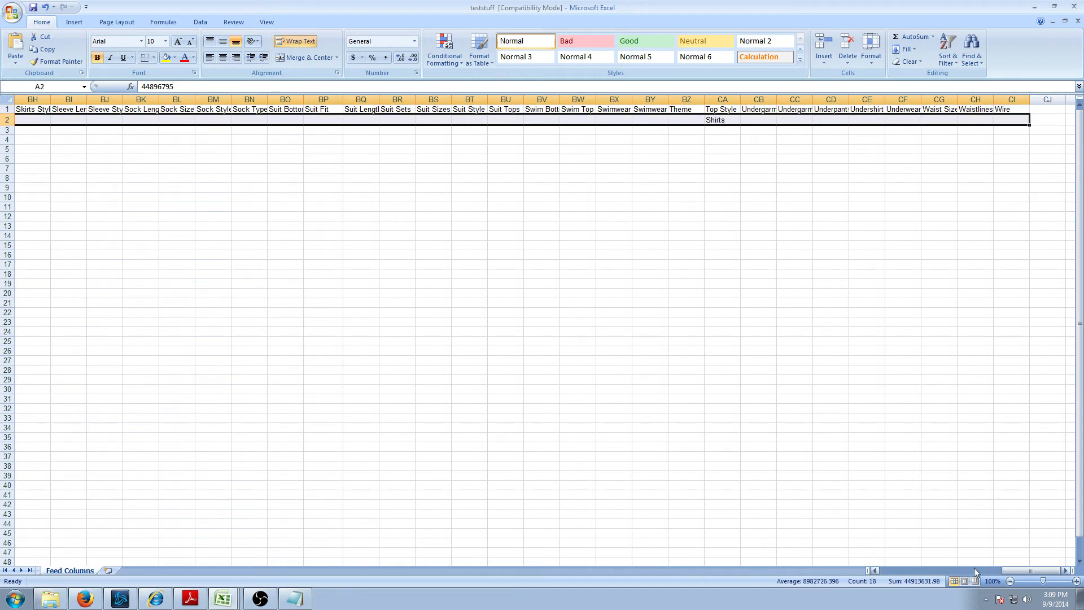
pyautogui.moveTo(1024, 571); pyautogui.dragTo(874, 574)
pyautogui.click(26, 140)
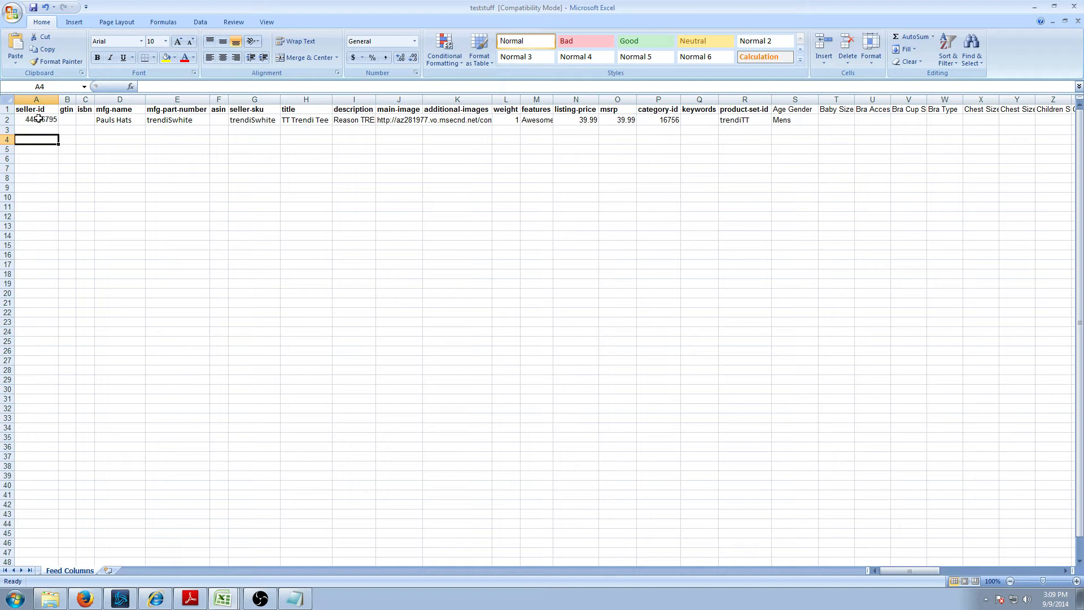
pyautogui.click(40, 129)
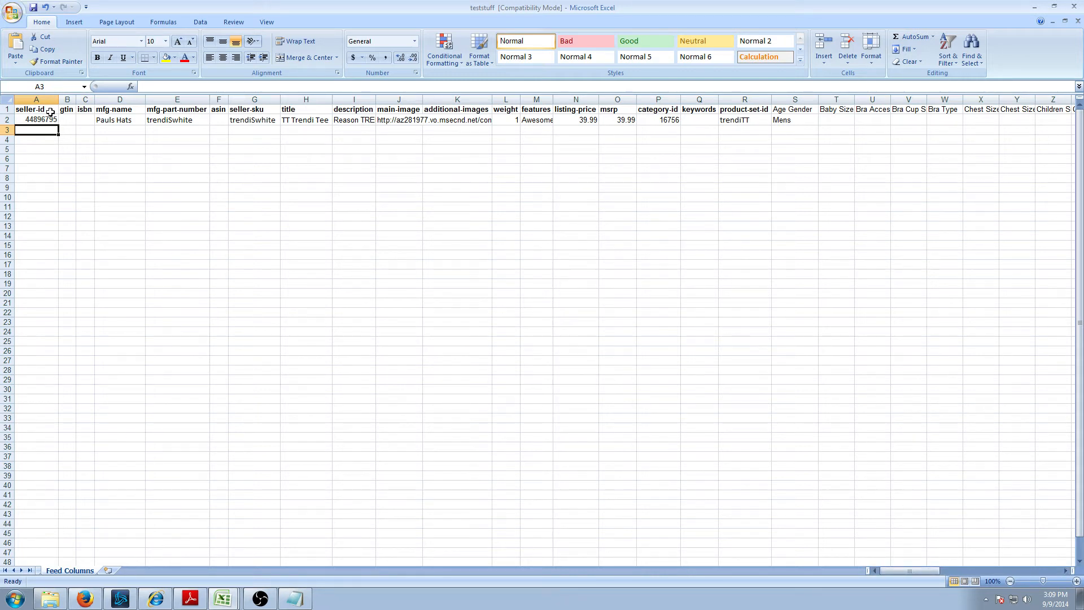
pyautogui.click(45, 122)
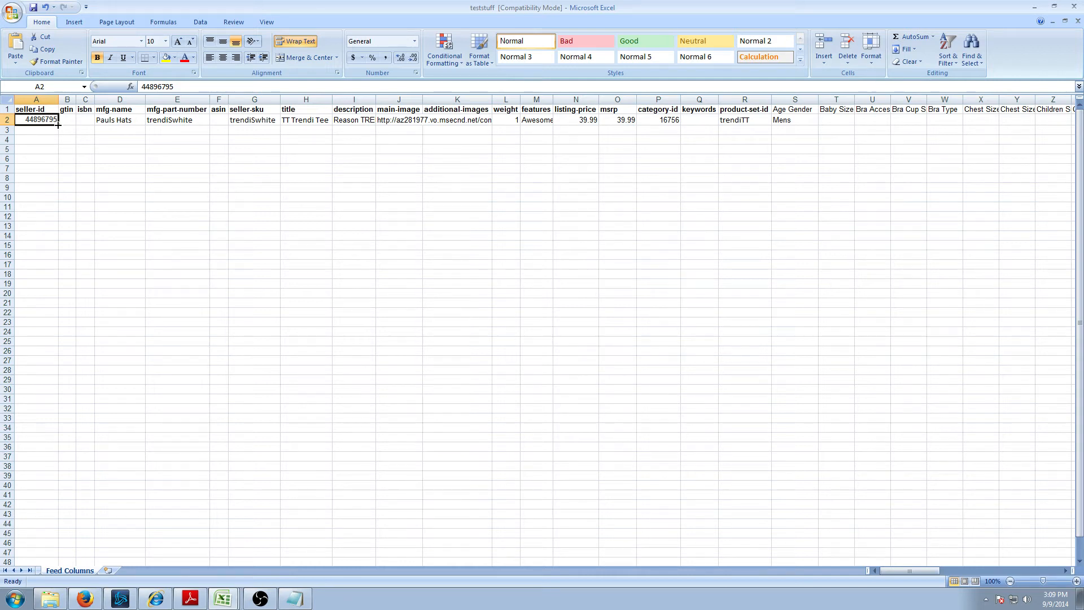
pyautogui.click(40, 130)
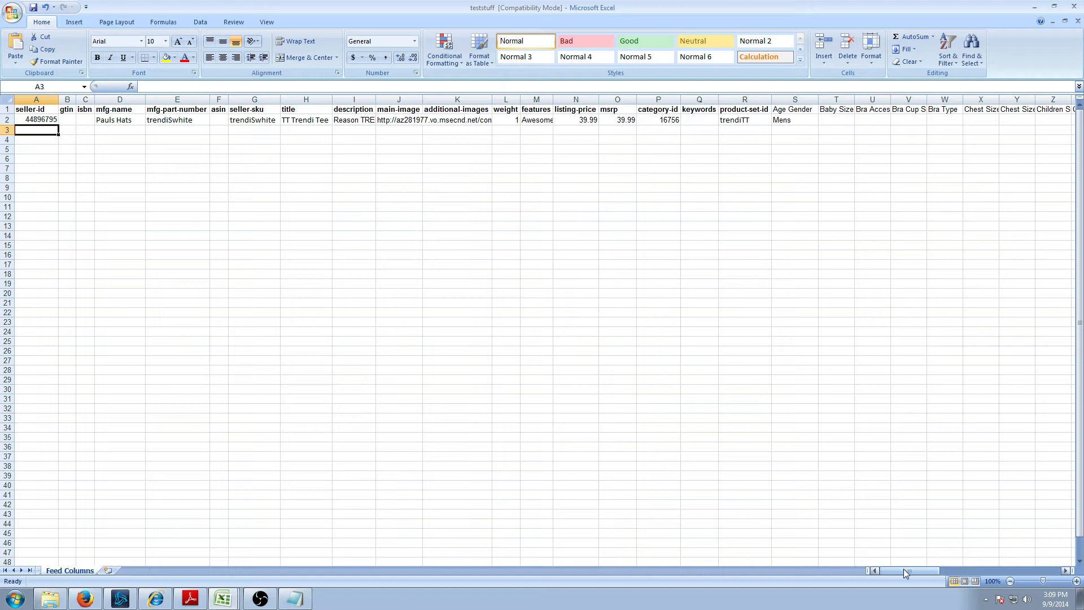
pyautogui.click(36, 119)
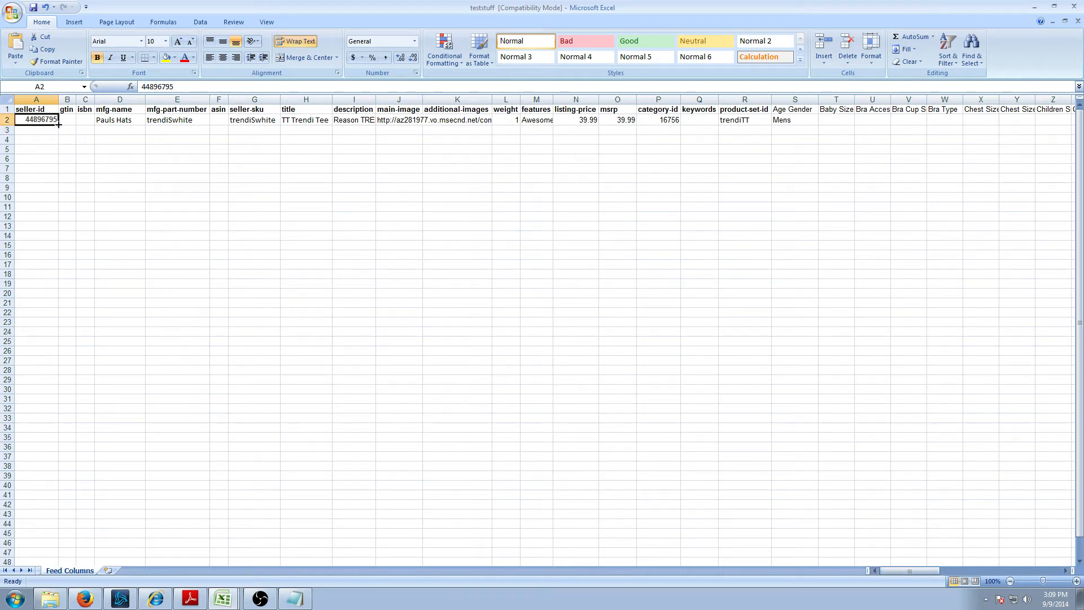
pyautogui.click(173, 120)
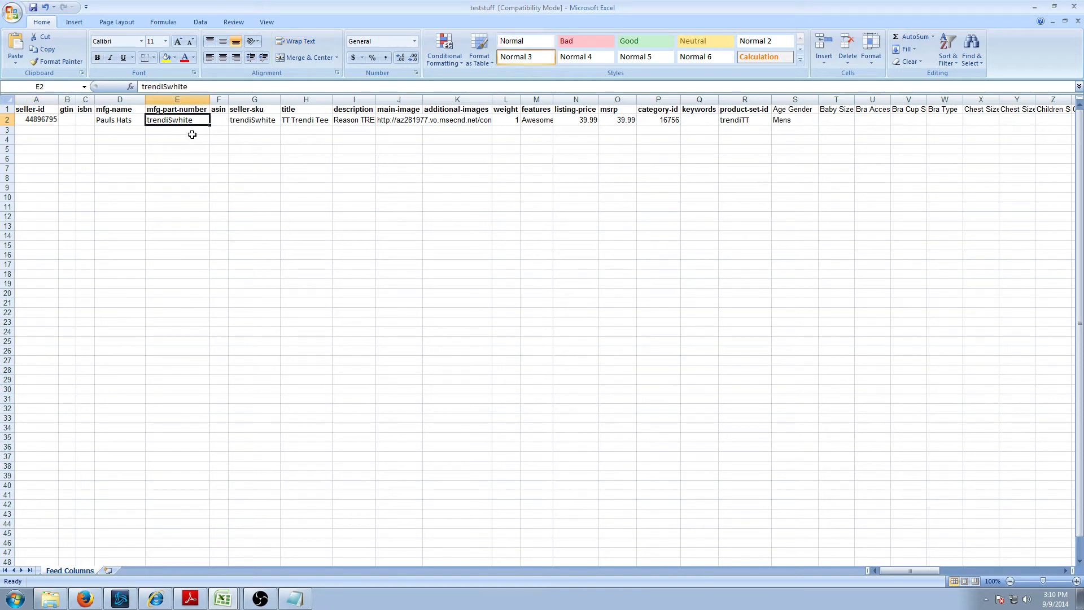
pyautogui.click(51, 120)
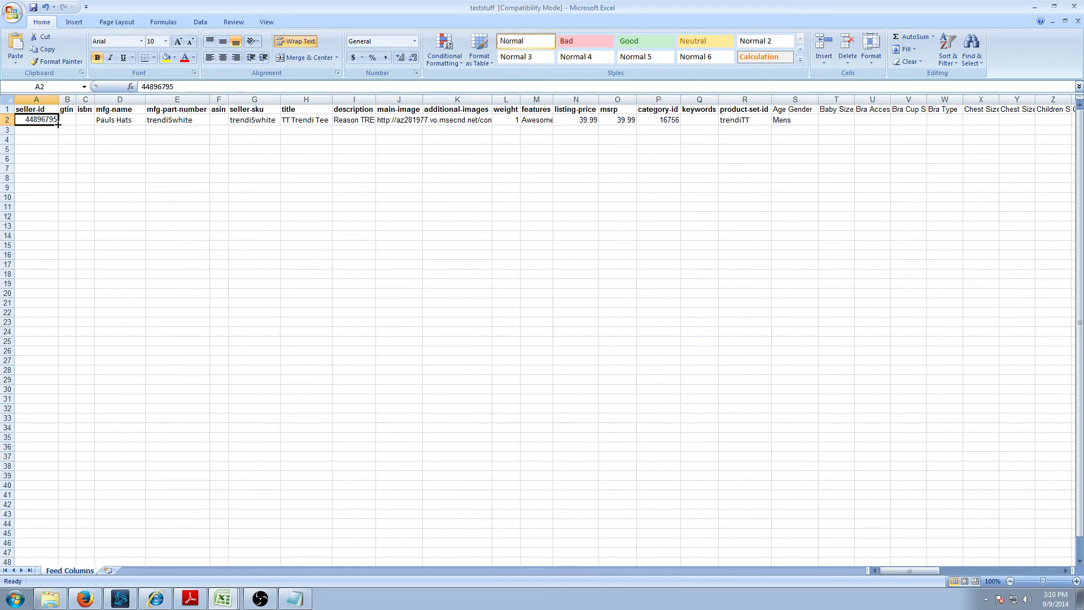
pyautogui.click(44, 140)
pyautogui.click(48, 121)
# - Fill seller-id 44896795 down A3:A7 and mfg-name Pauls Hats down D3:D7
pyautogui.moveTo(57, 125); pyautogui.dragTo(47, 163)
pyautogui.click(50, 120)
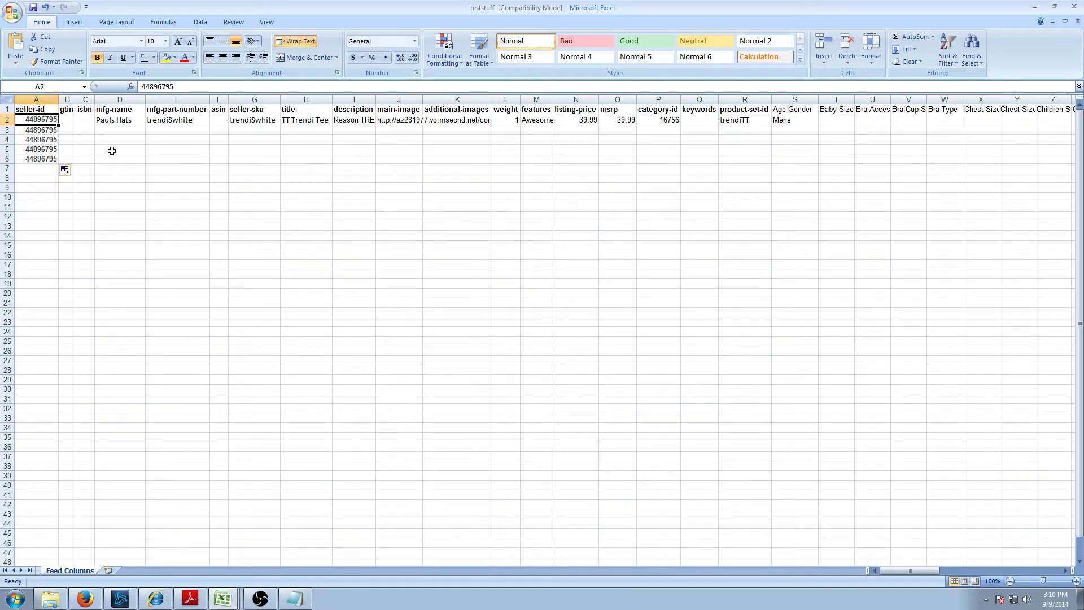
pyautogui.press('Down')
pyautogui.press('Down')
pyautogui.press('Down')
pyautogui.press('Down')
pyautogui.press('Down')
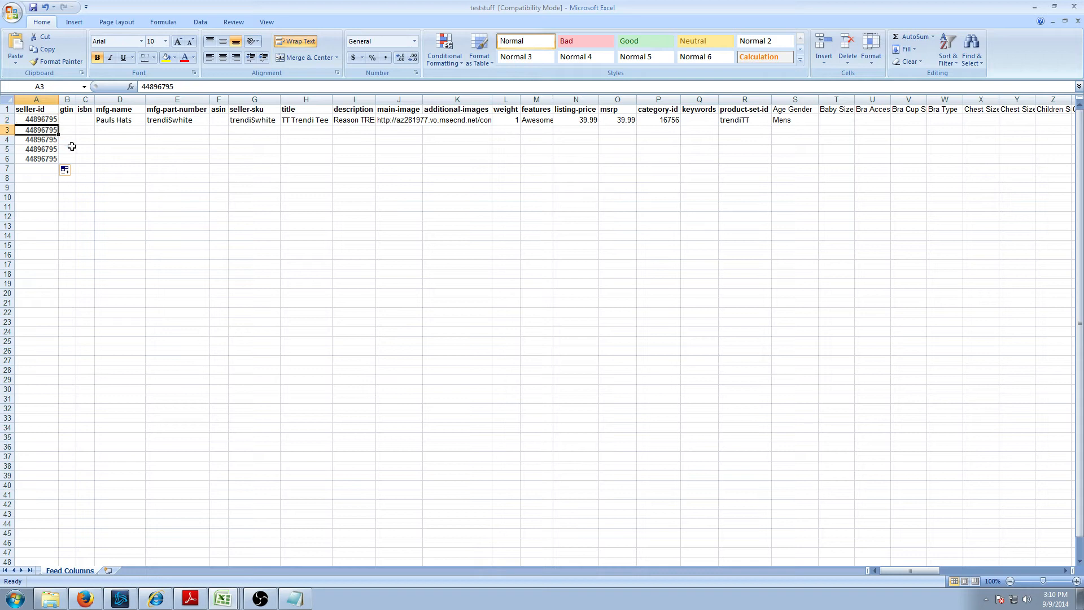
pyautogui.click(43, 156)
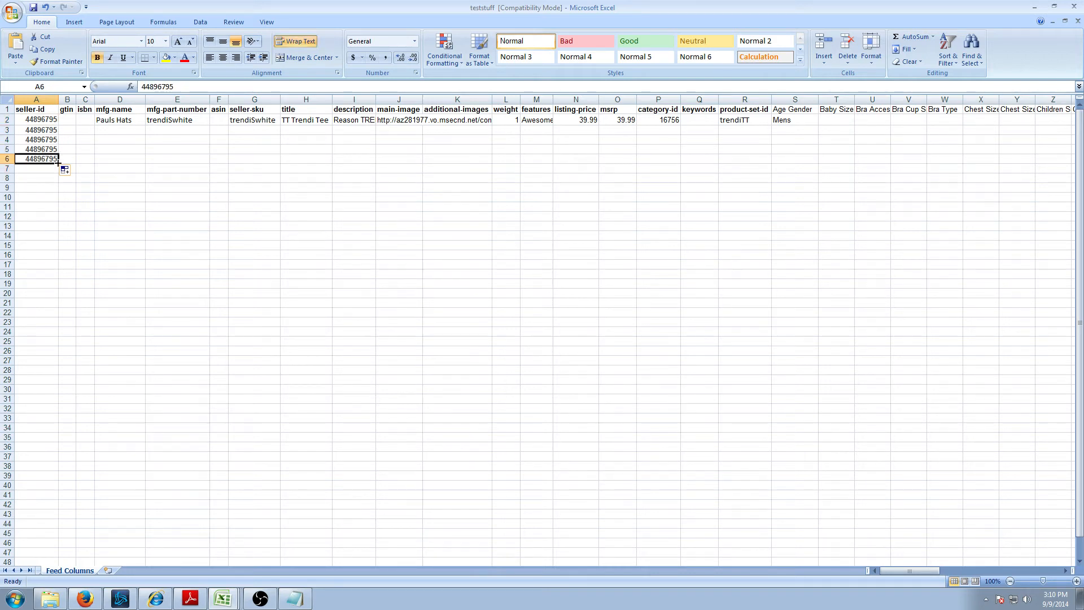
pyautogui.moveTo(59, 163); pyautogui.dragTo(59, 171)
pyautogui.click(121, 125)
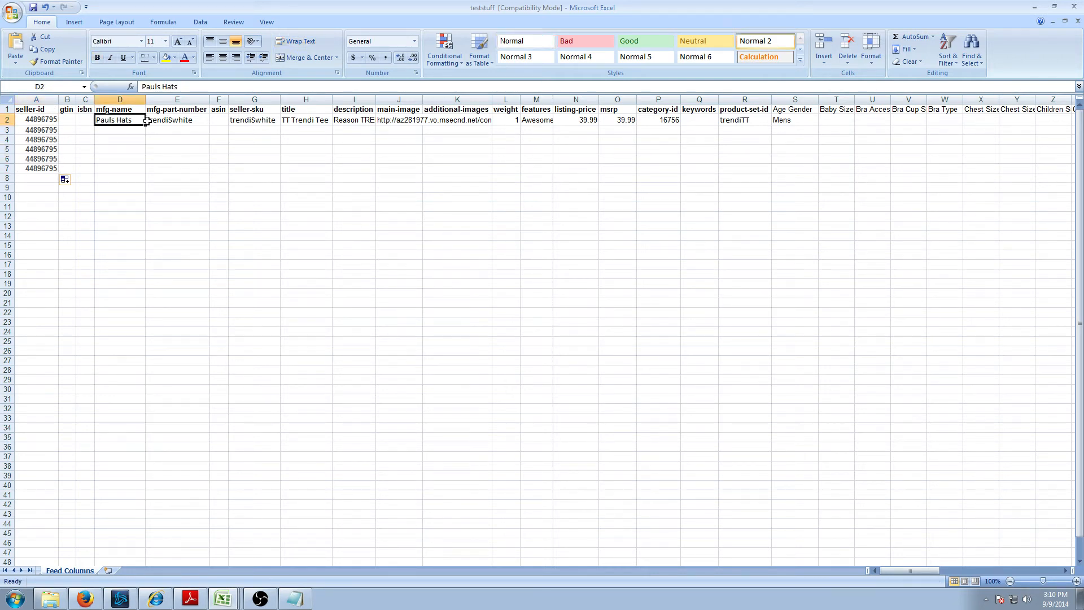
pyautogui.moveTo(145, 125); pyautogui.dragTo(141, 170)
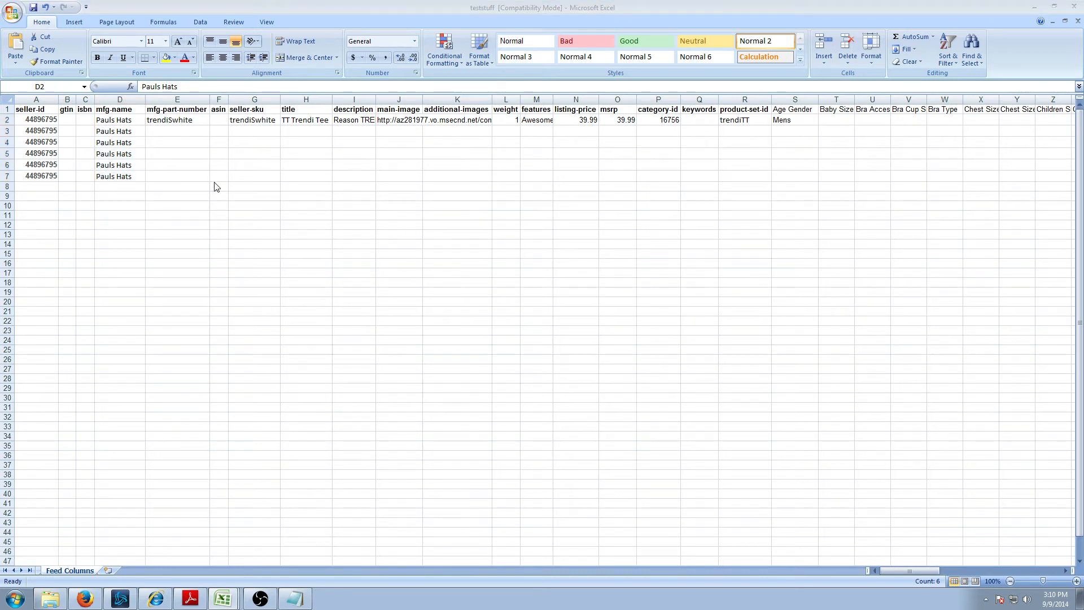
# - Paste the five variant part numbers (trendiMwhite through tendiLBlack) into E3:E7 and check them
pyautogui.click(175, 131)
pyautogui.write('trendiMwhite trendiLwhite trendiSBlack tendiMBlack tendiLBlack')
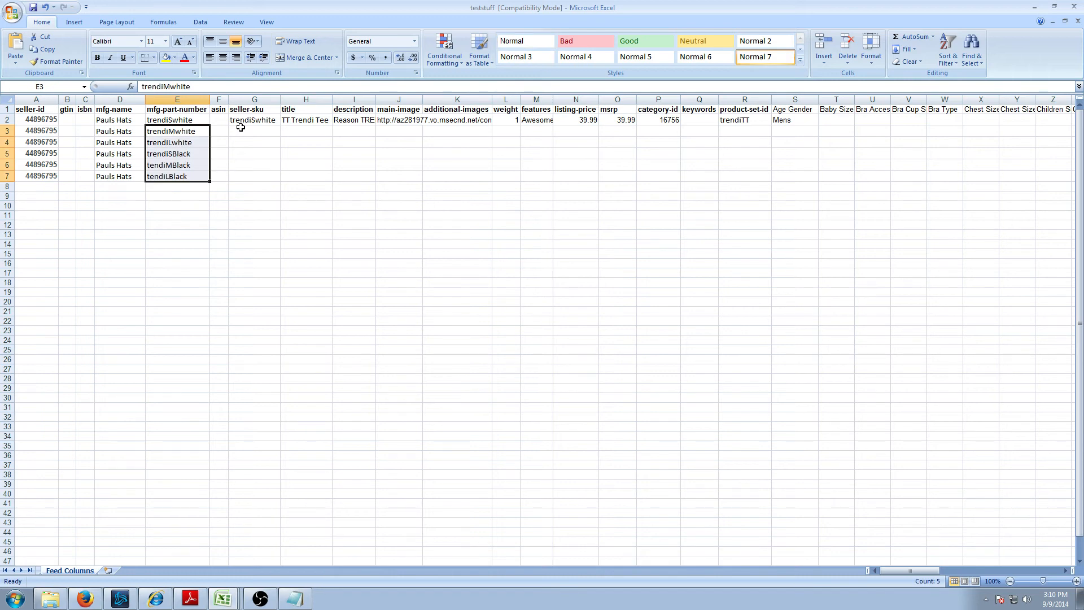
pyautogui.click(252, 141)
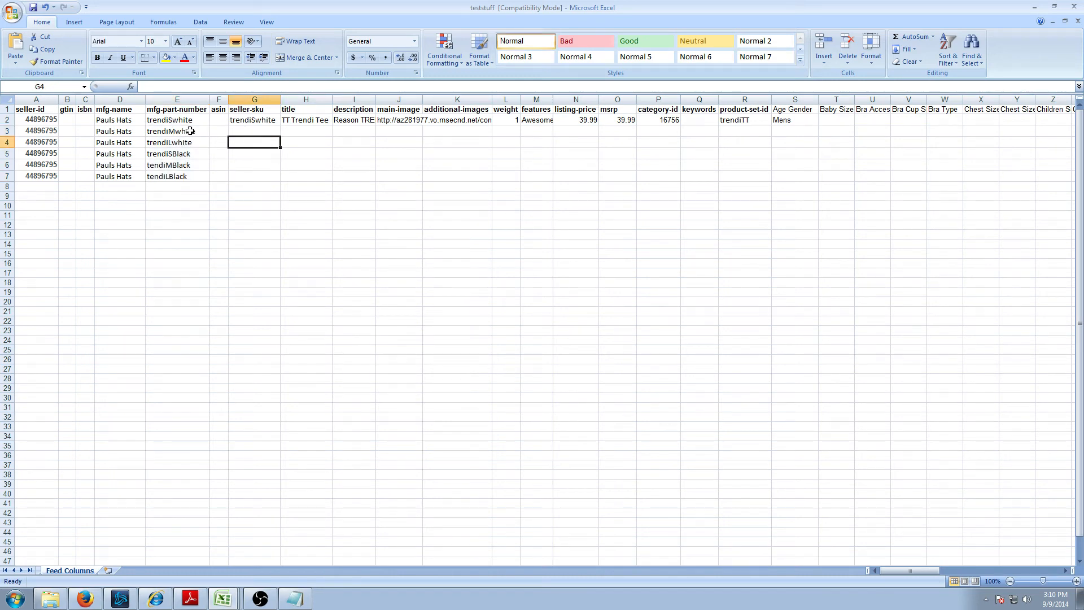
pyautogui.click(182, 121)
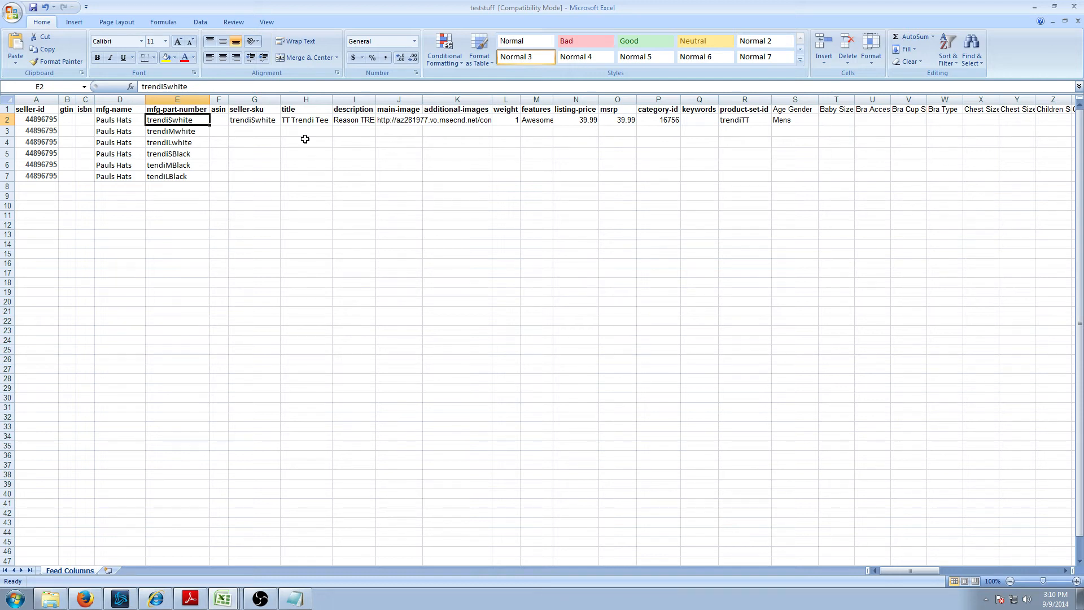
pyautogui.press('Down')
pyautogui.press('Down')
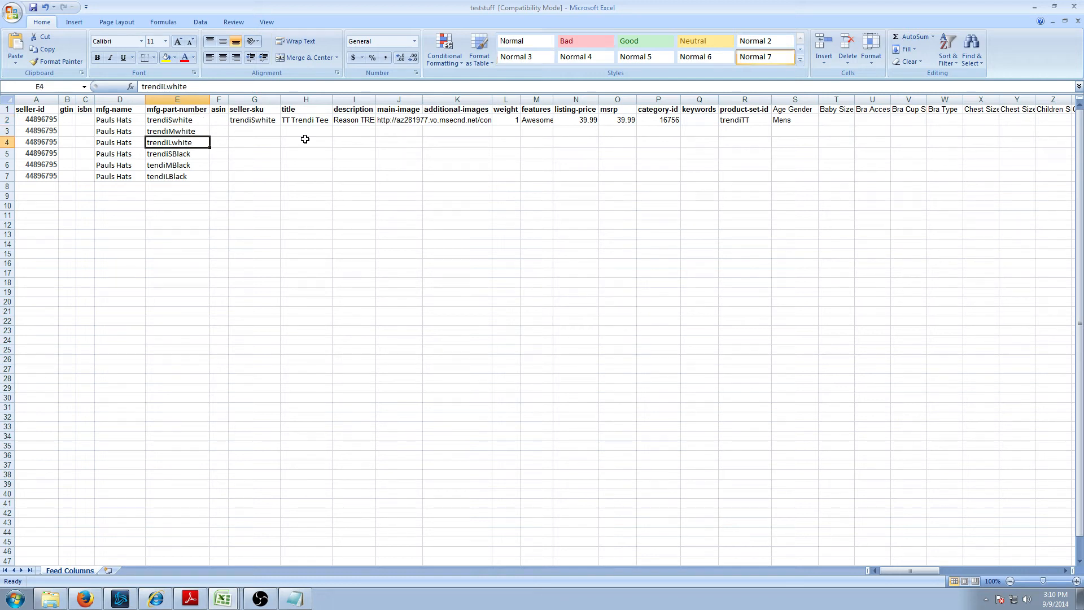
pyautogui.press('Down')
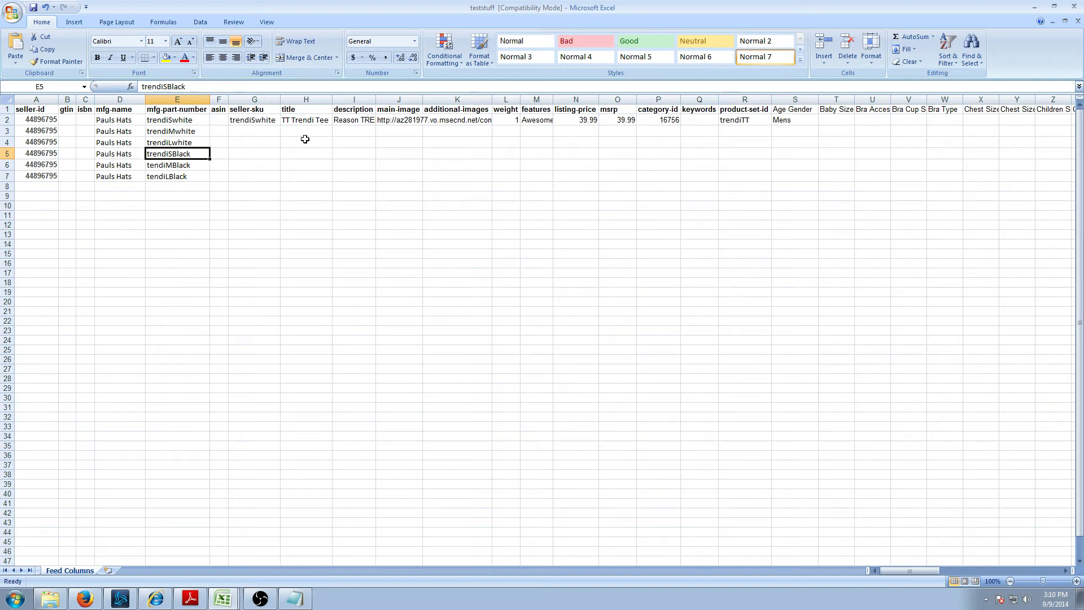
pyautogui.press('Right')
pyautogui.press('Left')
pyautogui.press('Right')
pyautogui.press('Right')
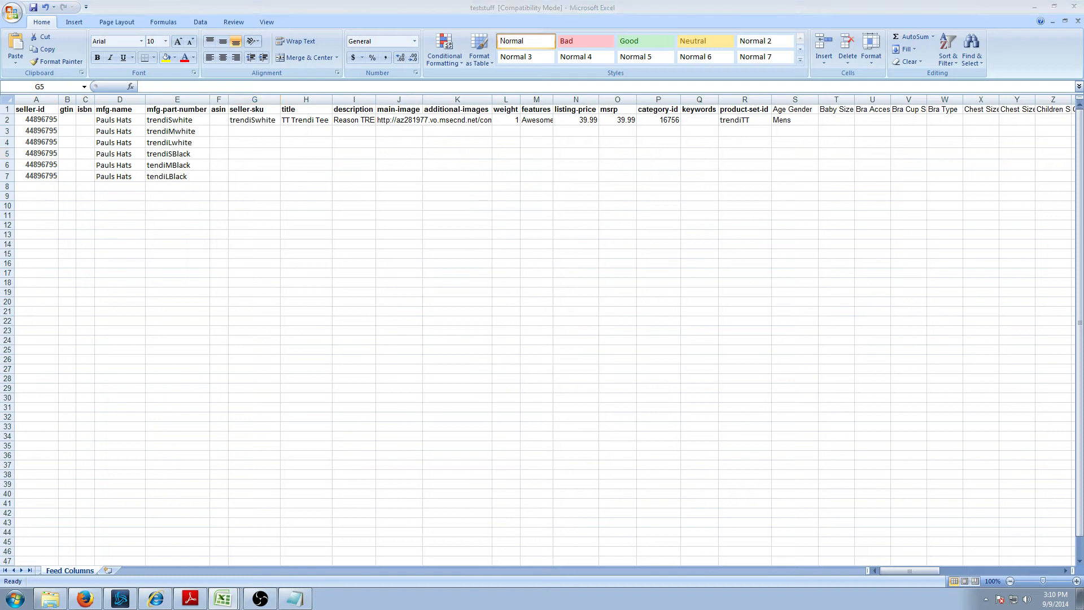
pyautogui.moveTo(180, 118); pyautogui.dragTo(174, 176)
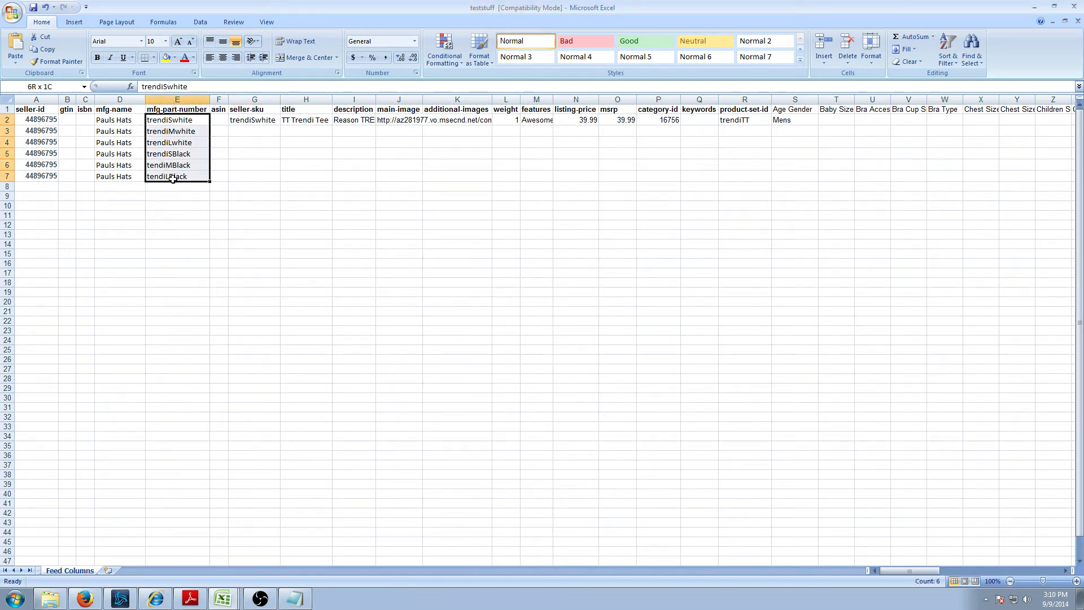
# - Copy the six part numbers from E2:E7 into seller-sku G2:G7
pyautogui.hotkey('ctrl', 'c')
pyautogui.click(254, 119)
pyautogui.hotkey('ctrl', 'v')
# - Fill the title TT Trendi Tee from H2 down through H7
pyautogui.click(301, 124)
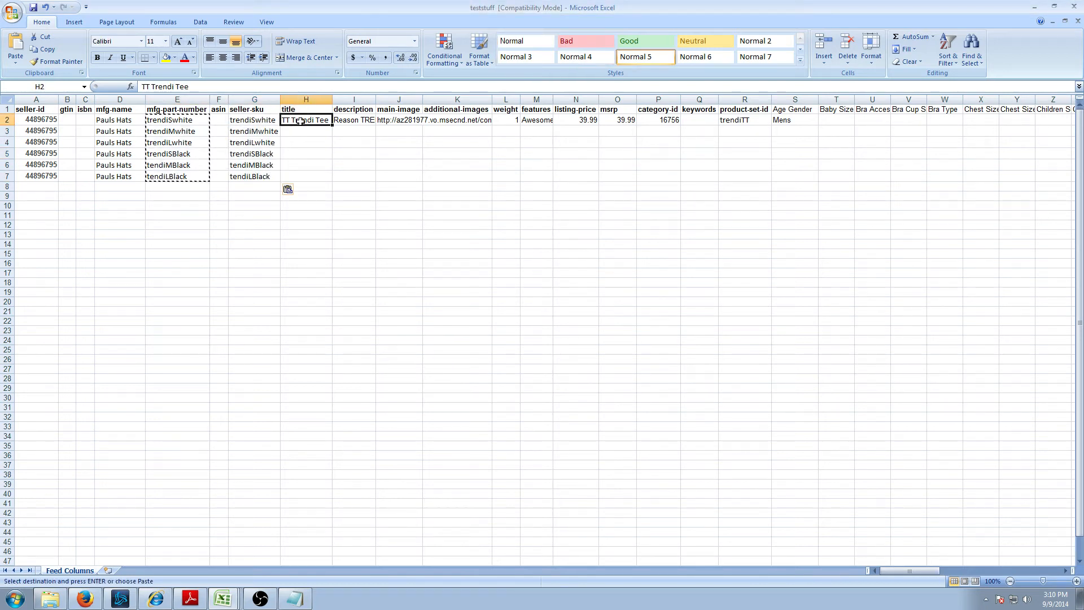
pyautogui.moveTo(332, 125); pyautogui.dragTo(332, 180)
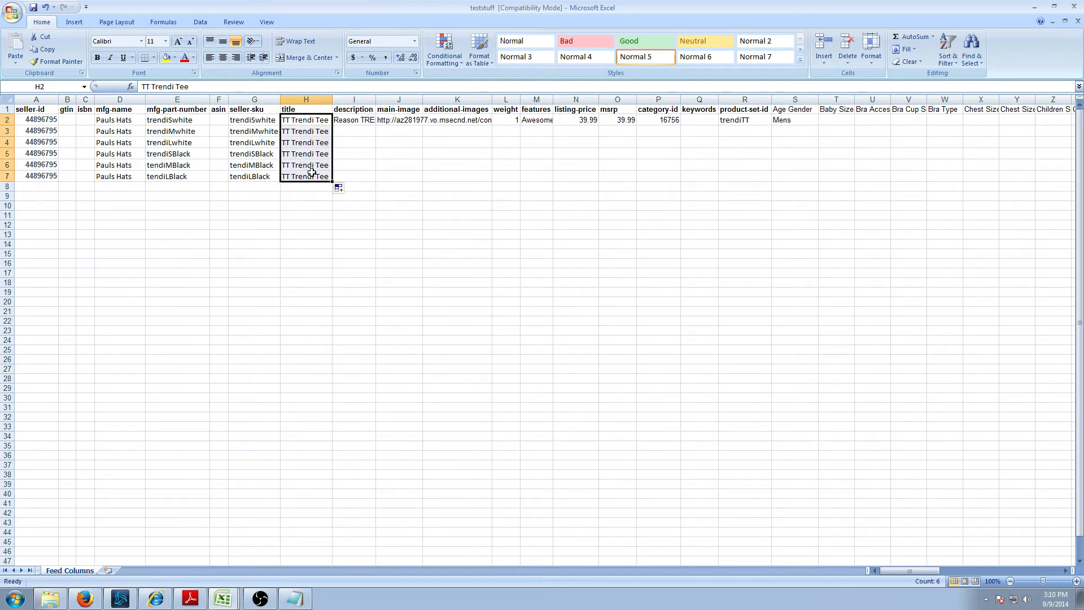
pyautogui.click(311, 173)
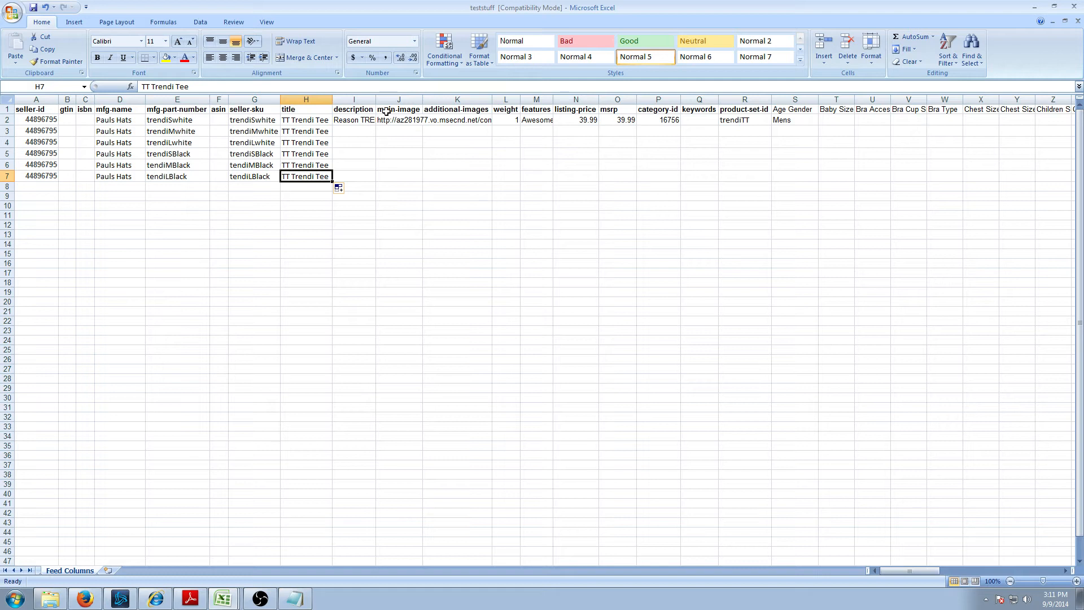
# - Fill the row 2 description and main-image URL down through row 7
pyautogui.click(357, 121)
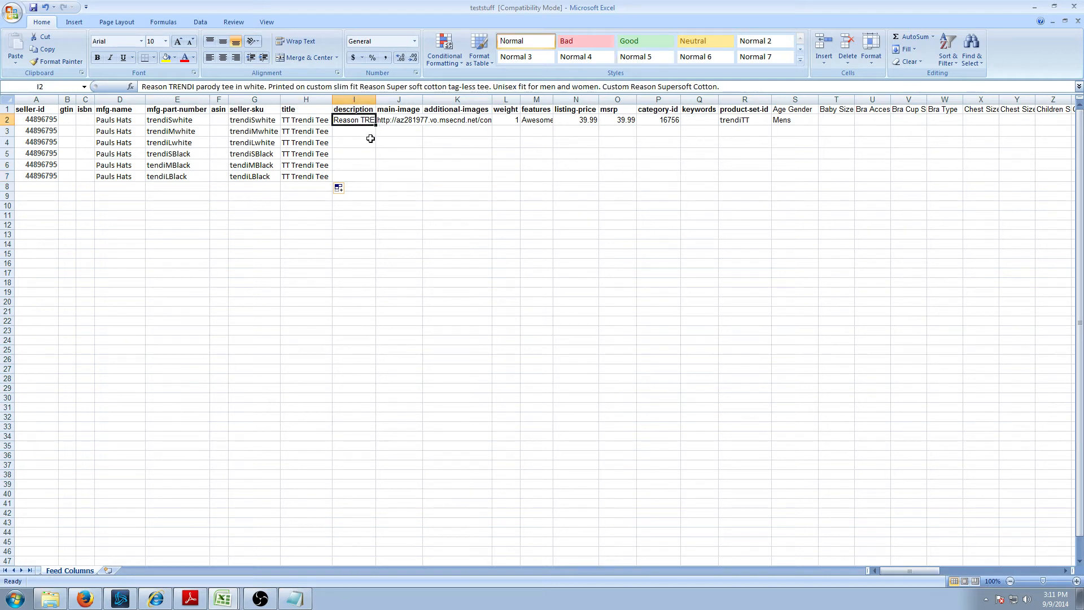
pyautogui.moveTo(375, 125); pyautogui.dragTo(371, 179)
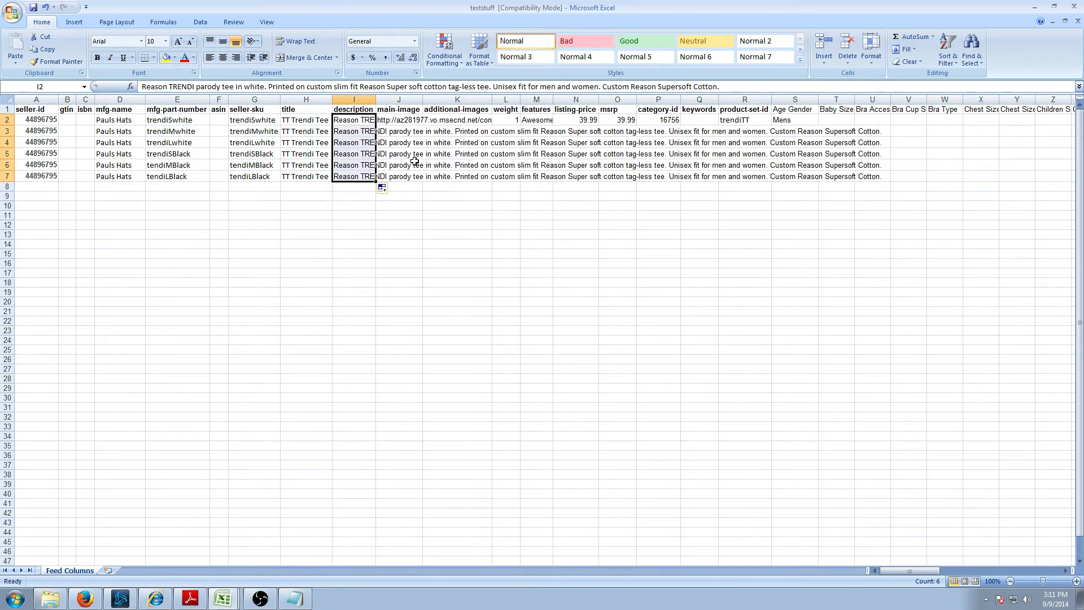
pyautogui.click(398, 121)
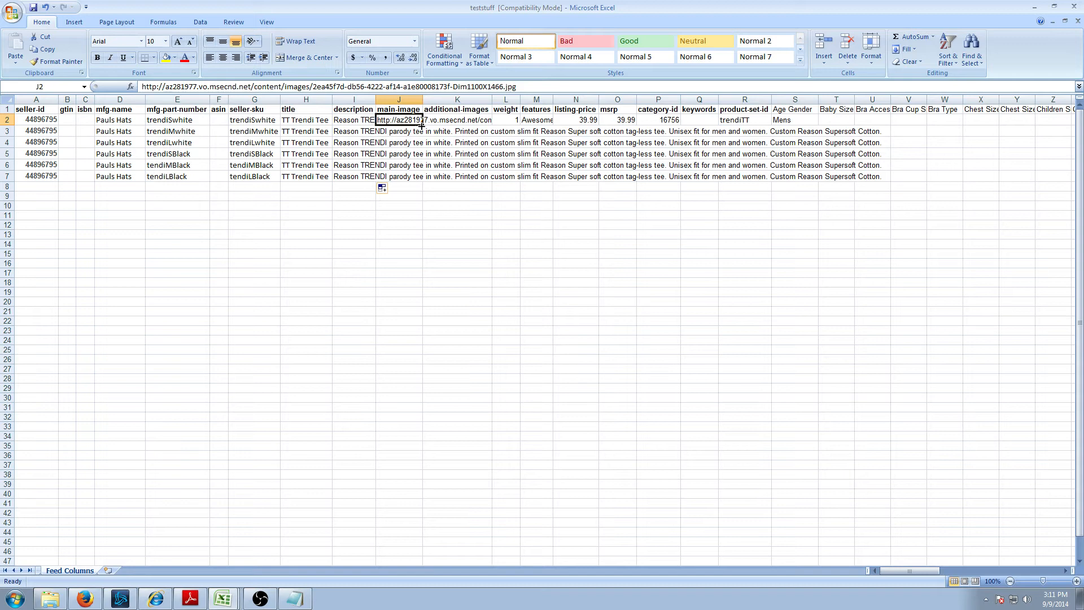
pyautogui.moveTo(421, 126); pyautogui.dragTo(419, 184)
# - Clear the white-shirt image URL from the black-tee rows J5:J7
pyautogui.click(412, 152)
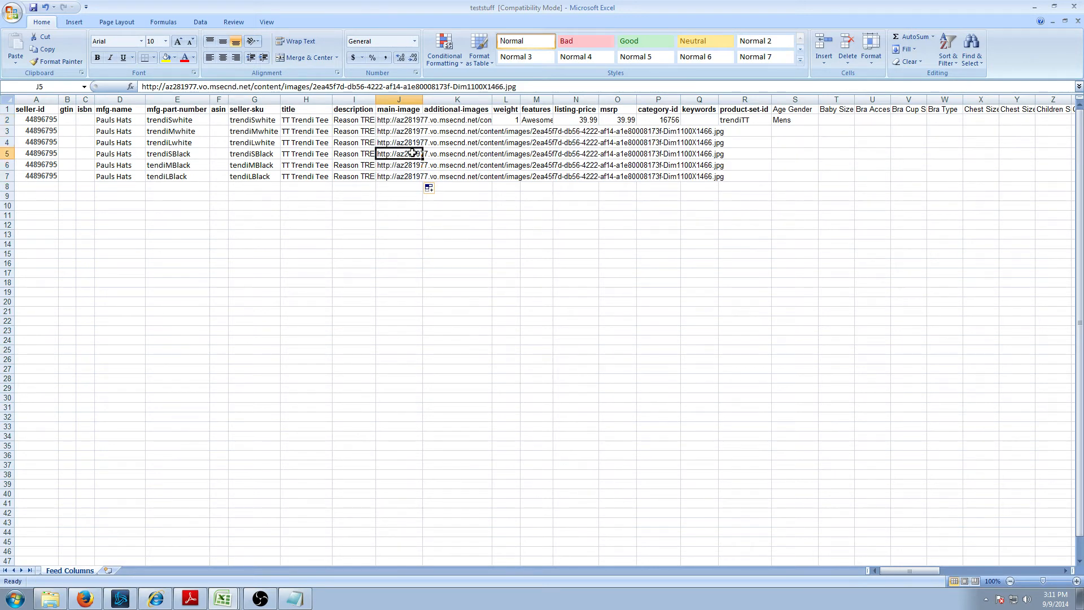
pyautogui.press('Left')
pyautogui.press('Left')
pyautogui.press('Left')
pyautogui.press('Left')
pyautogui.press('Left')
pyautogui.press('Left')
pyautogui.press('Left')
pyautogui.press('Left')
pyautogui.press('Right')
pyautogui.press('Right')
pyautogui.press('Right')
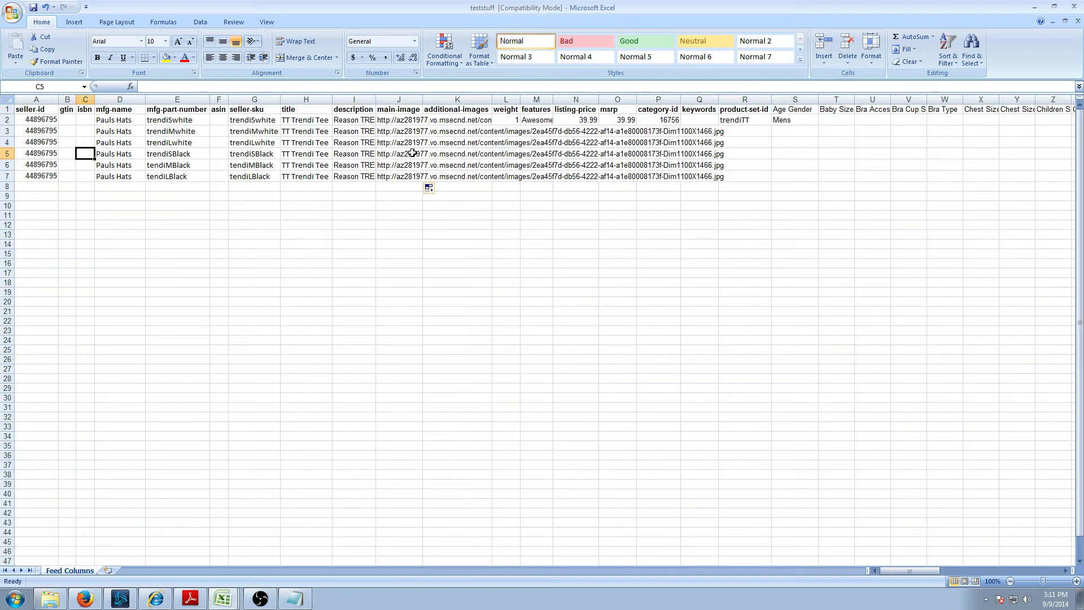
pyautogui.press('Down')
pyautogui.press('Down')
pyautogui.press('Up')
pyautogui.press('Up')
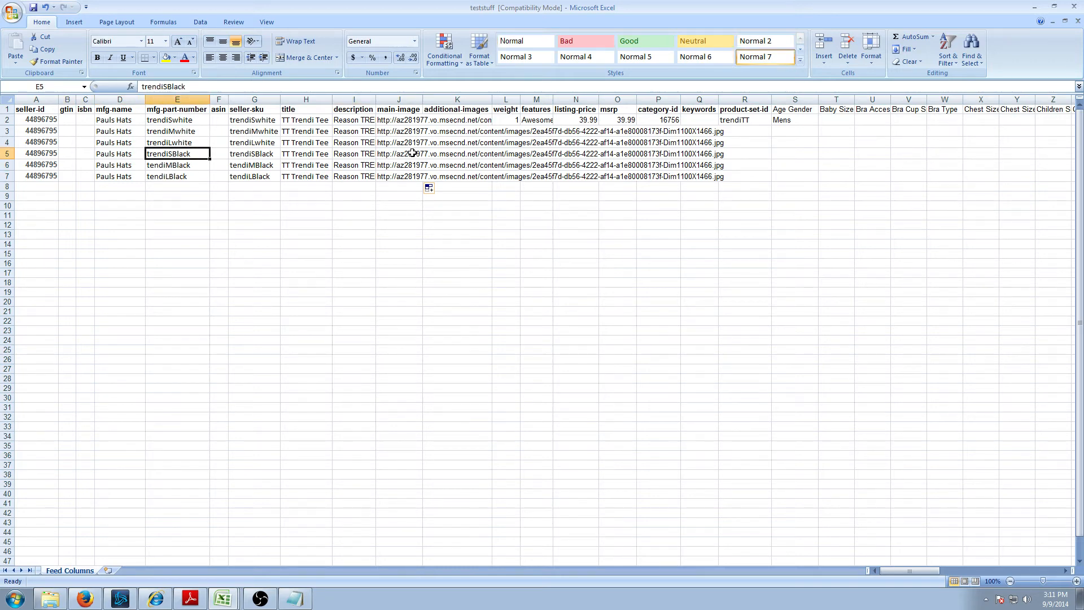
pyautogui.press('Right')
pyautogui.press('Right')
pyautogui.press('Right')
pyautogui.press('Right')
pyautogui.press('Right')
pyautogui.press('Delete')
pyautogui.press('Down')
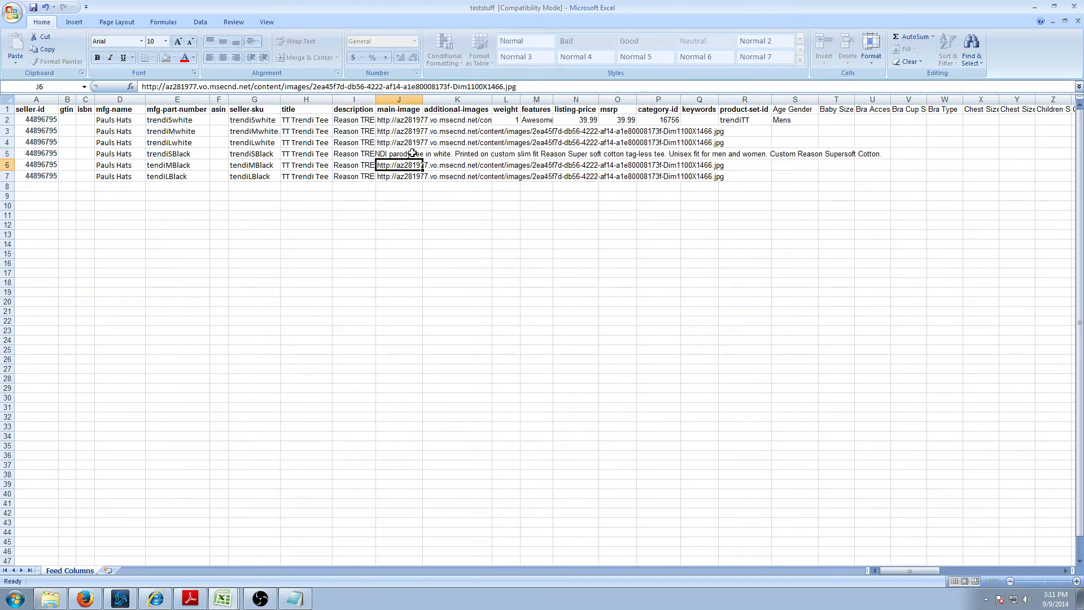
pyautogui.press('Delete')
pyautogui.press('Down')
pyautogui.press('Delete')
pyautogui.press('Up')
pyautogui.press('Up')
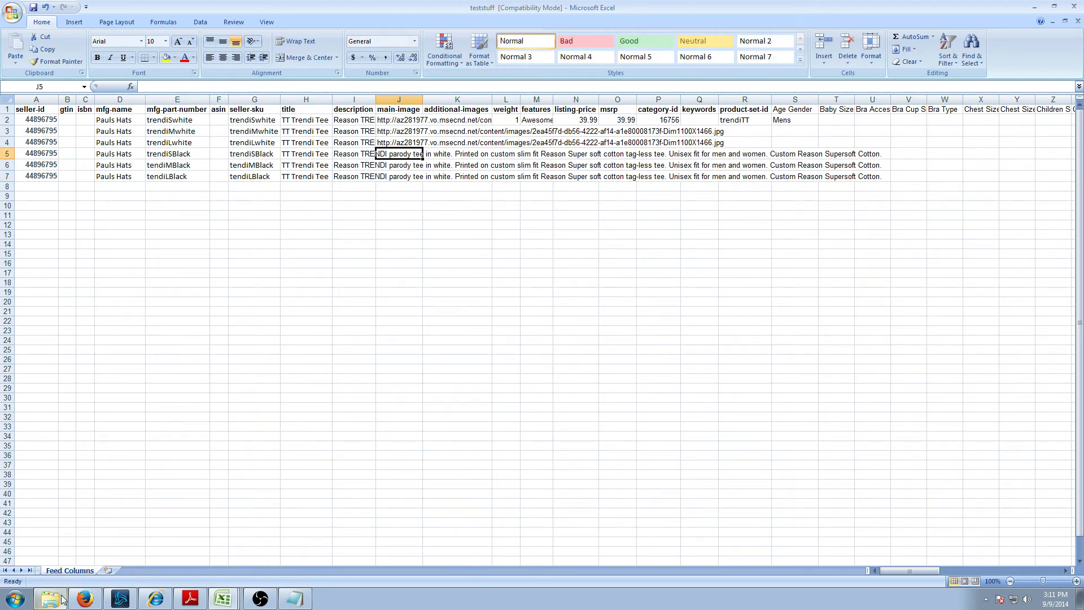
# - Paste the black-shirt image URL from Firefox into J5
pyautogui.click(85, 599)
pyautogui.click(172, 10)
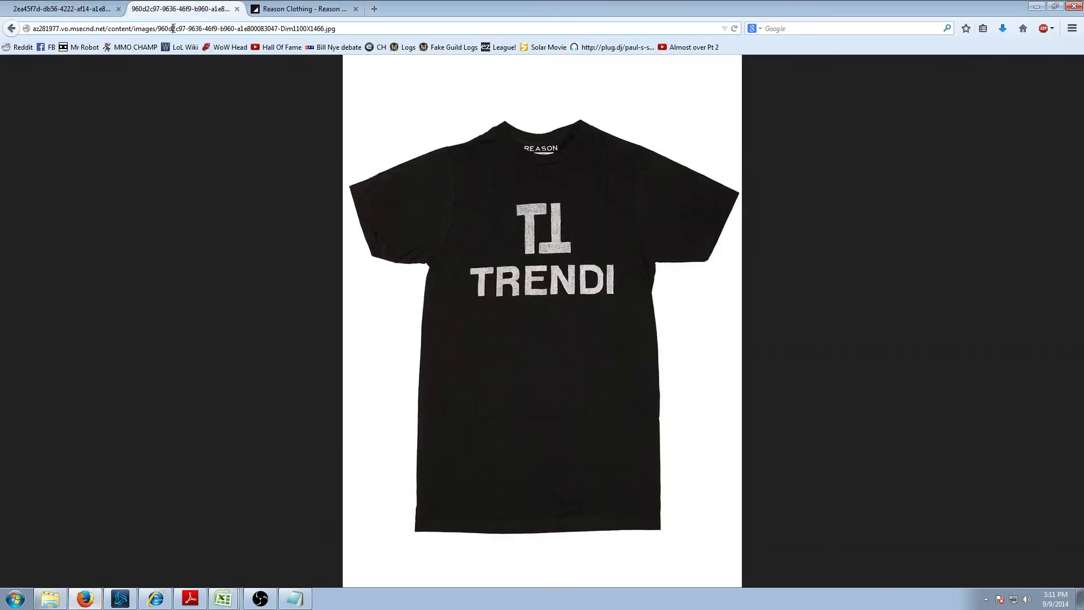
pyautogui.click(208, 573)
pyautogui.write('http://az281977.vo.msecnd.net/content/images/960d2c97-9636-46f9-b960-a1e800083047-Dim1100X1466.jpg')
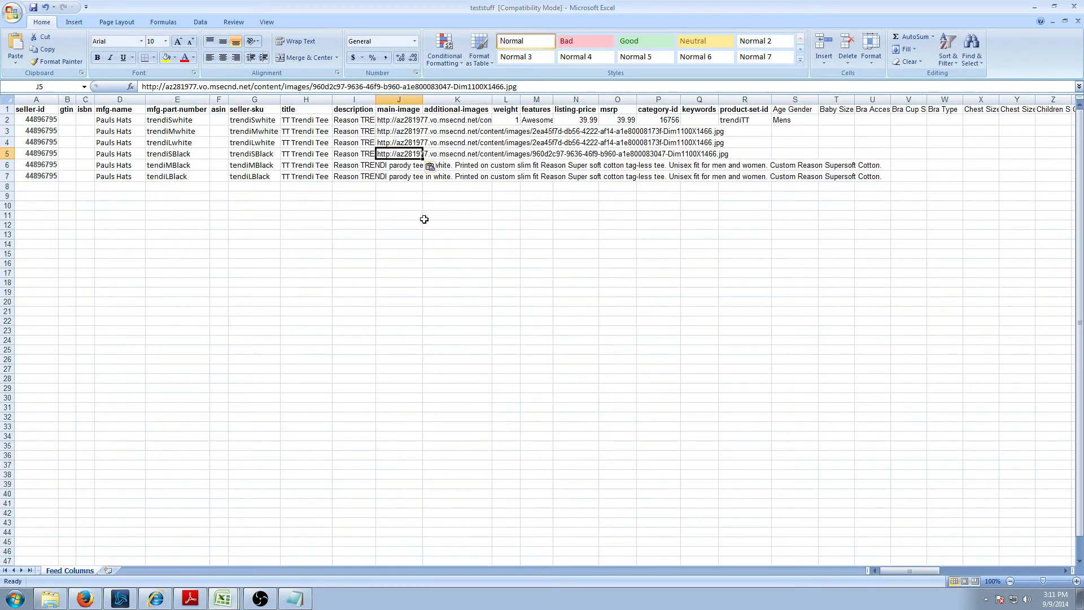
# - Paste the black-shirt image URL into J6 and J7 as well
pyautogui.press('Down')
pyautogui.write('http://az281977.vo.msecnd.net/content/images/960d2c97-9636-46f9-b960-a1e800083047-Dim1100X1466.jpg')
pyautogui.press('Down')
pyautogui.write('http://az281977.vo.msecnd.net/content/images/960d2c97-9636-46f9-b960-a1e800083047-Dim1100X1466.jpg')
# - Fill weight 1 and the features text down through row 7
pyautogui.press('Right')
pyautogui.press('Right')
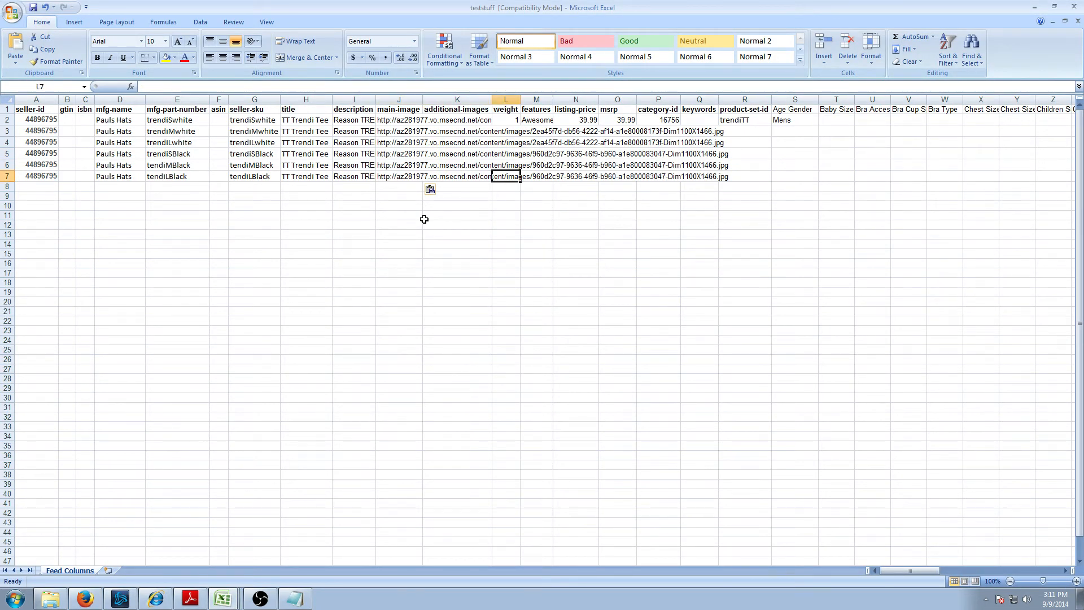
pyautogui.press('Up')
pyautogui.press('Up')
pyautogui.press('Up')
pyautogui.click(511, 122)
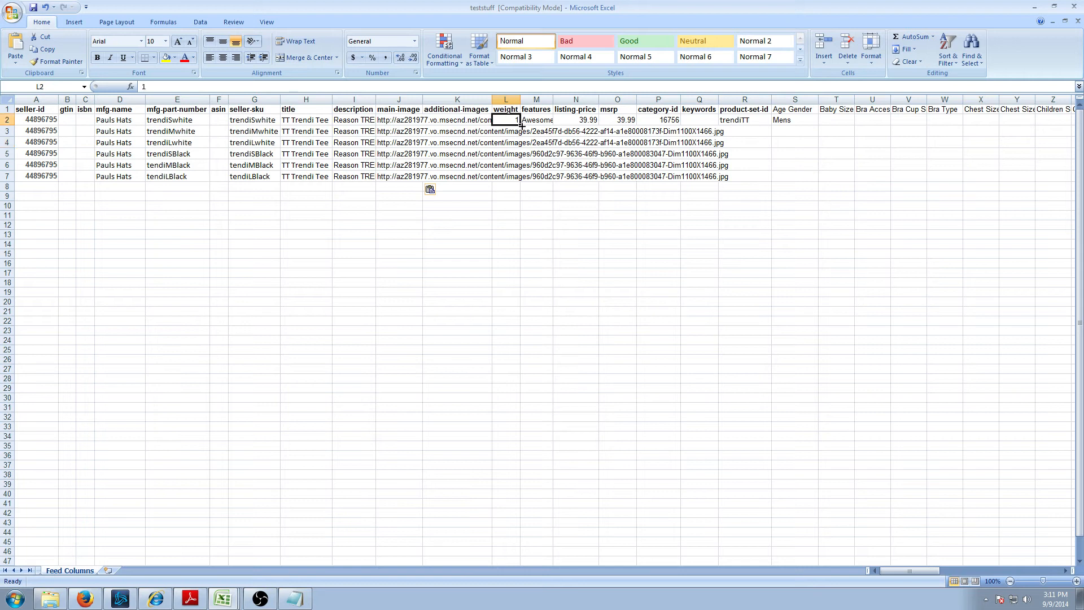
pyautogui.moveTo(519, 125); pyautogui.dragTo(517, 181)
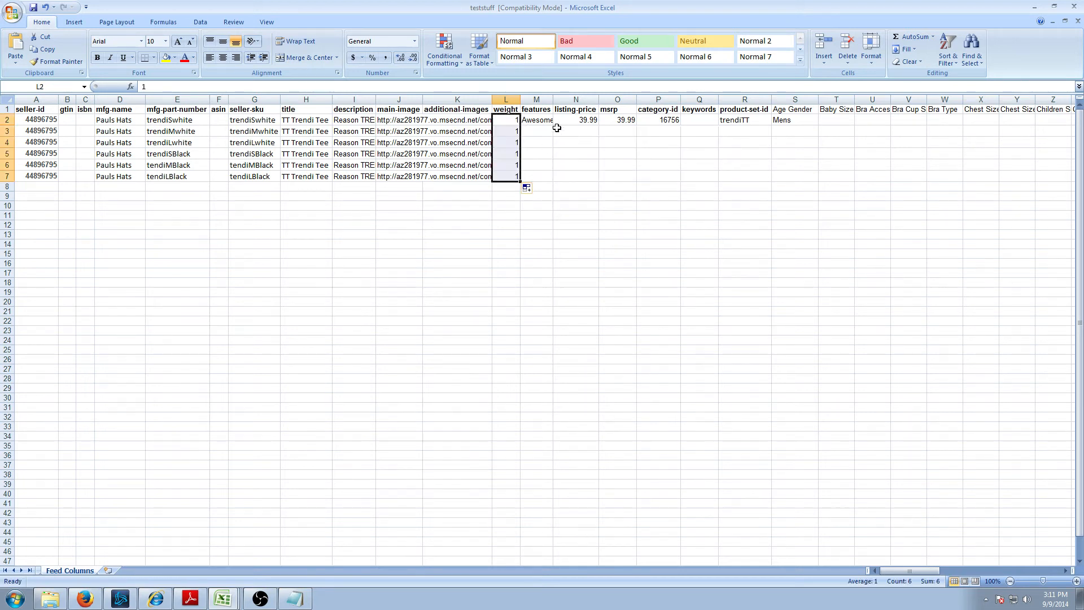
pyautogui.press('Right')
pyautogui.moveTo(553, 127); pyautogui.dragTo(555, 182)
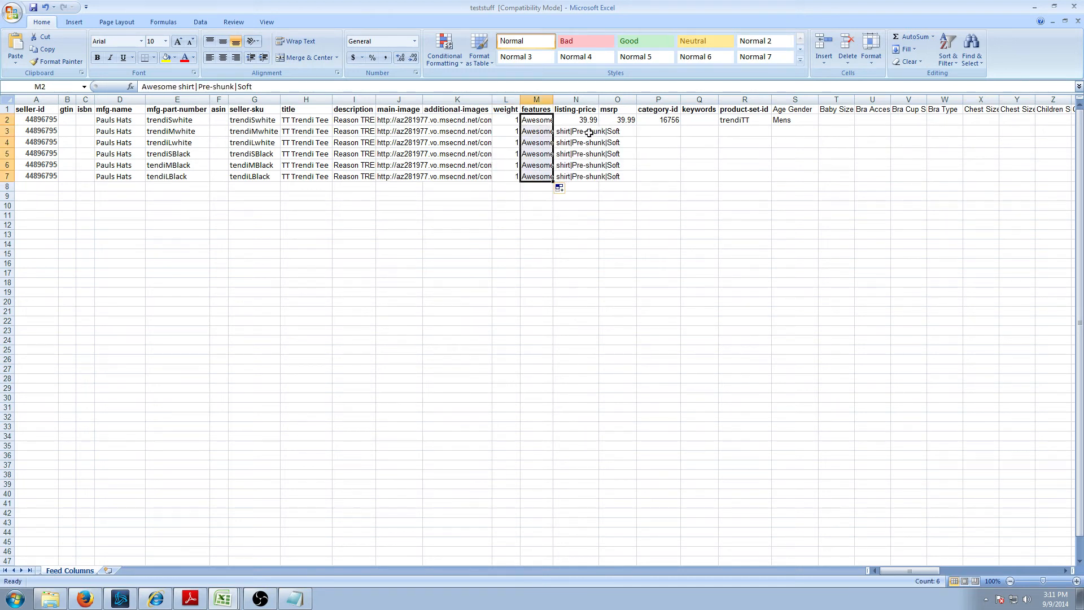
# - Fill listing-price and msrp 39.99 down through row 7
pyautogui.click(588, 131)
pyautogui.click(589, 121)
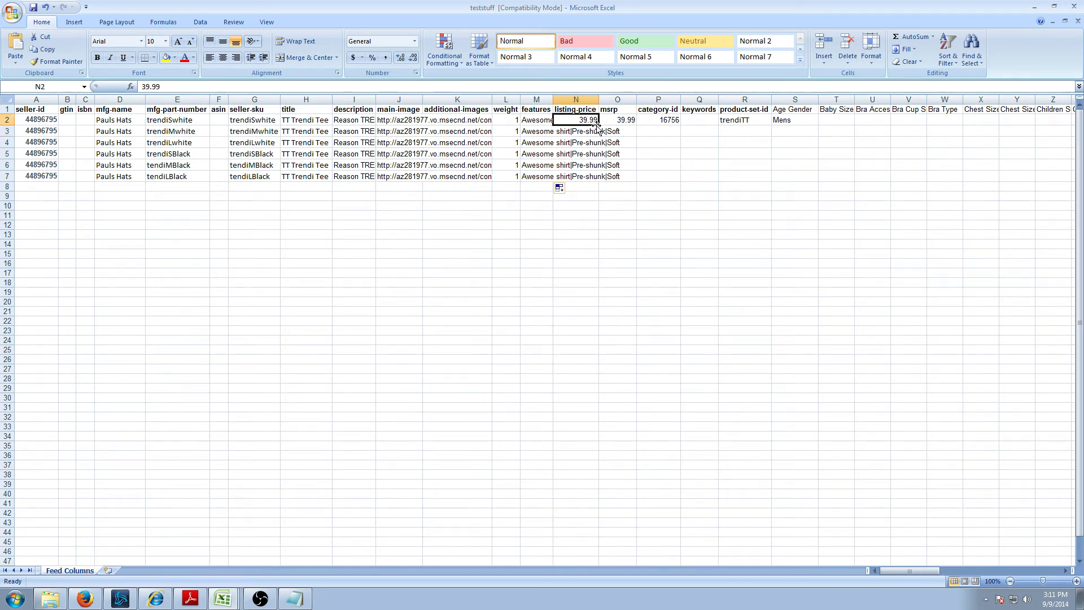
pyautogui.moveTo(598, 126); pyautogui.dragTo(597, 182)
pyautogui.press('Right')
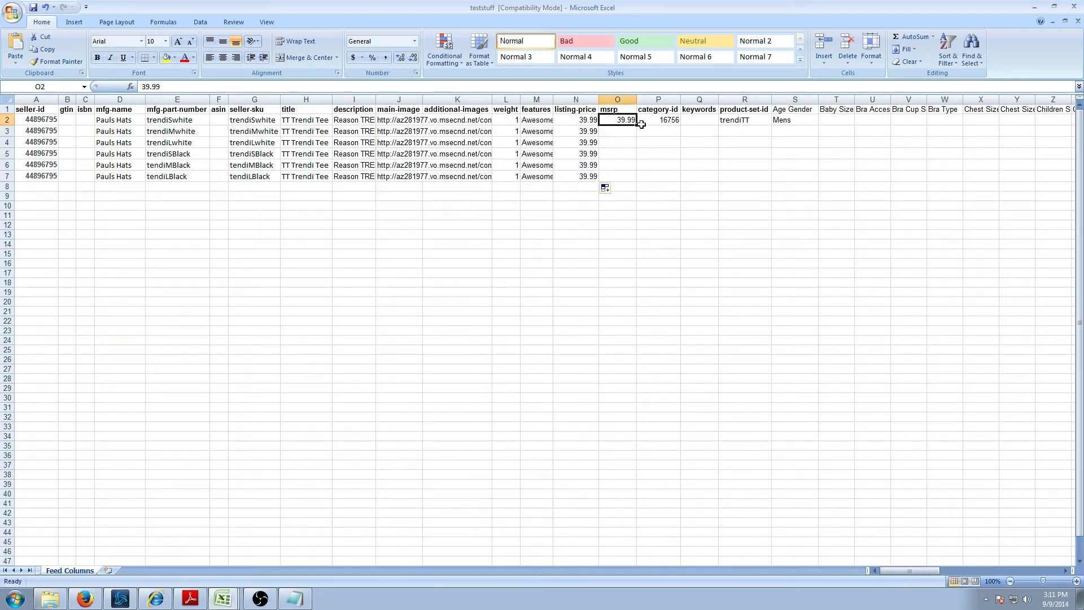
pyautogui.moveTo(636, 125); pyautogui.dragTo(639, 182)
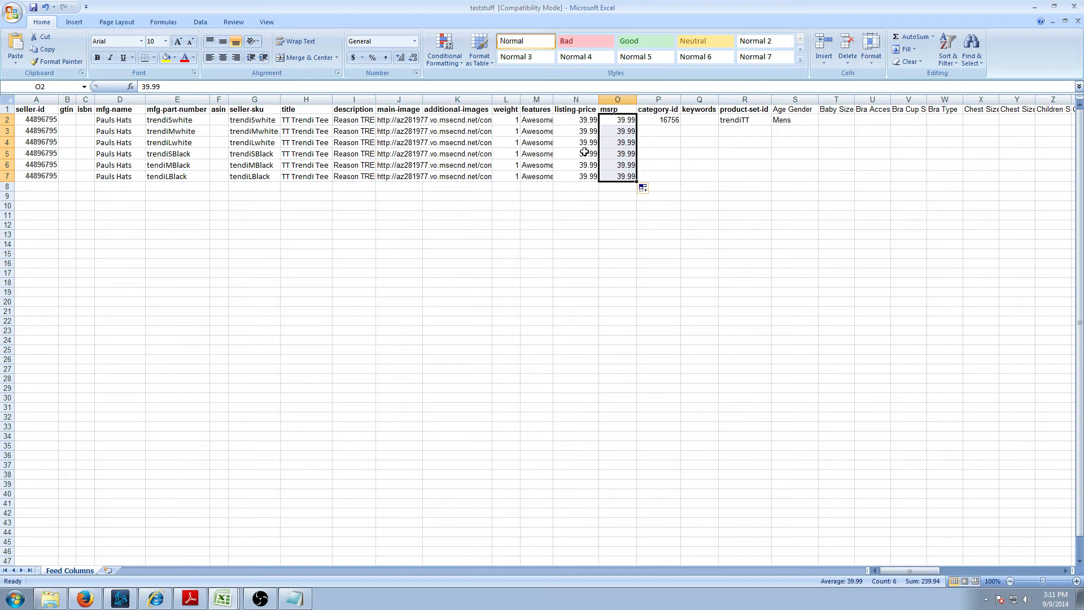
pyautogui.click(587, 150)
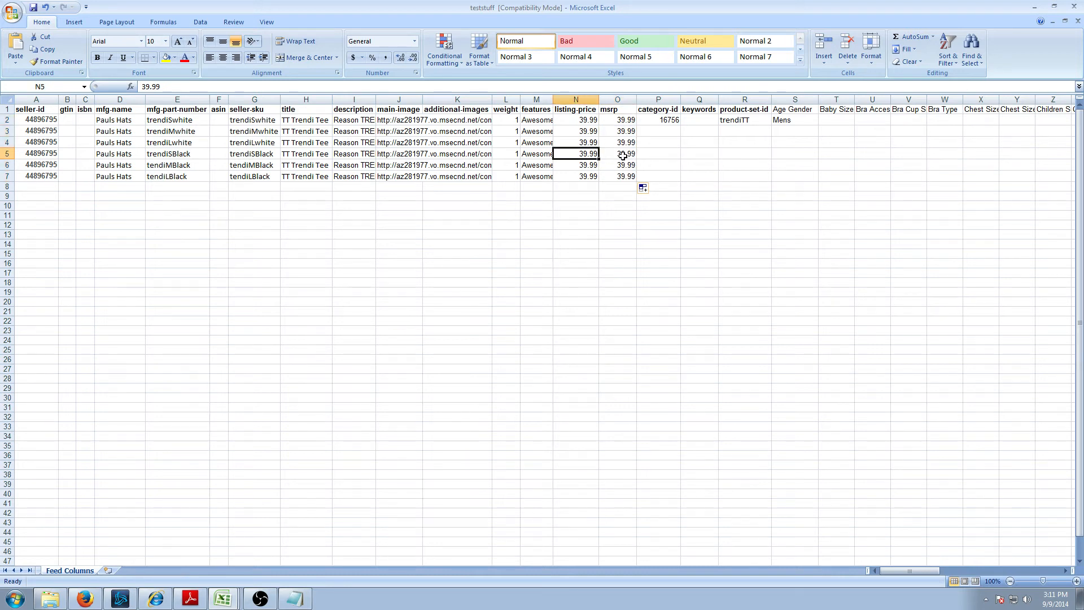
# - Set row 4's listing-price and msrp to 44.99, leaving row 5 at 39.99
pyautogui.write('4')
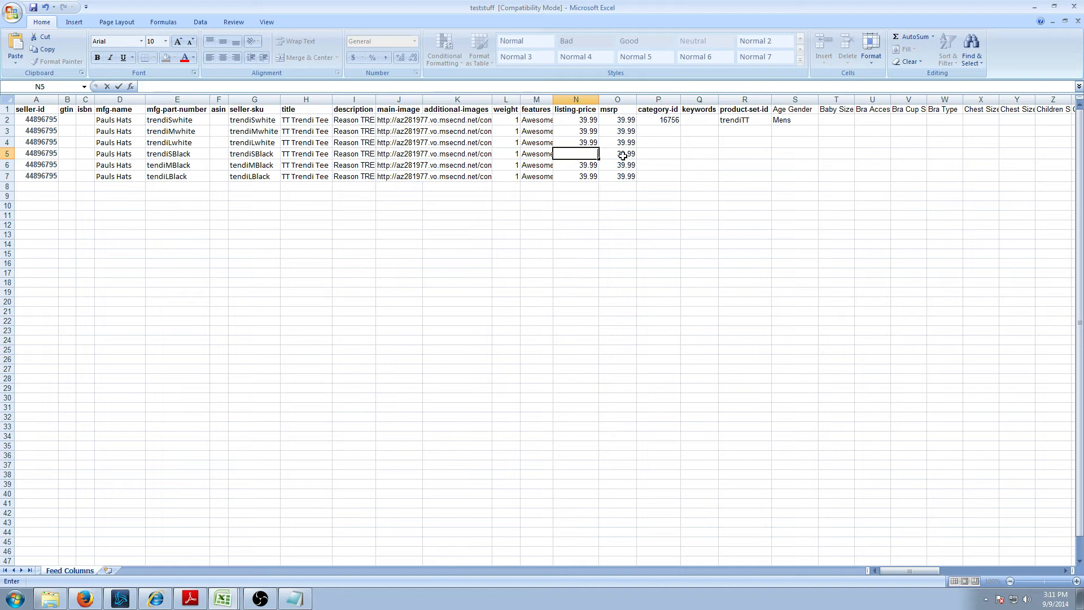
pyautogui.press('BackSpace')
pyautogui.press('BackSpace')
pyautogui.press('Up')
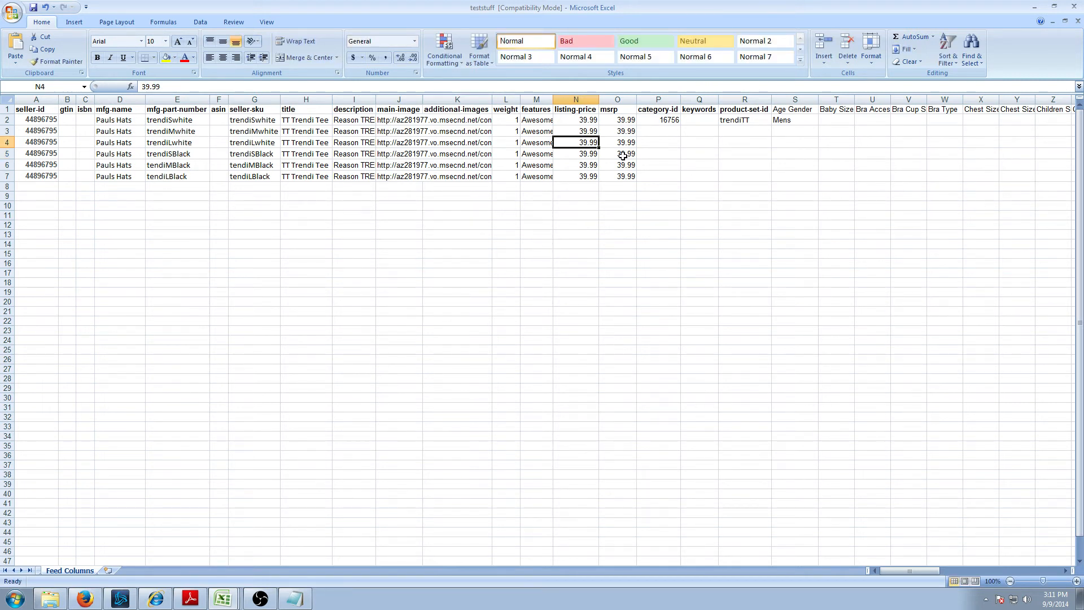
pyautogui.write('44.44')
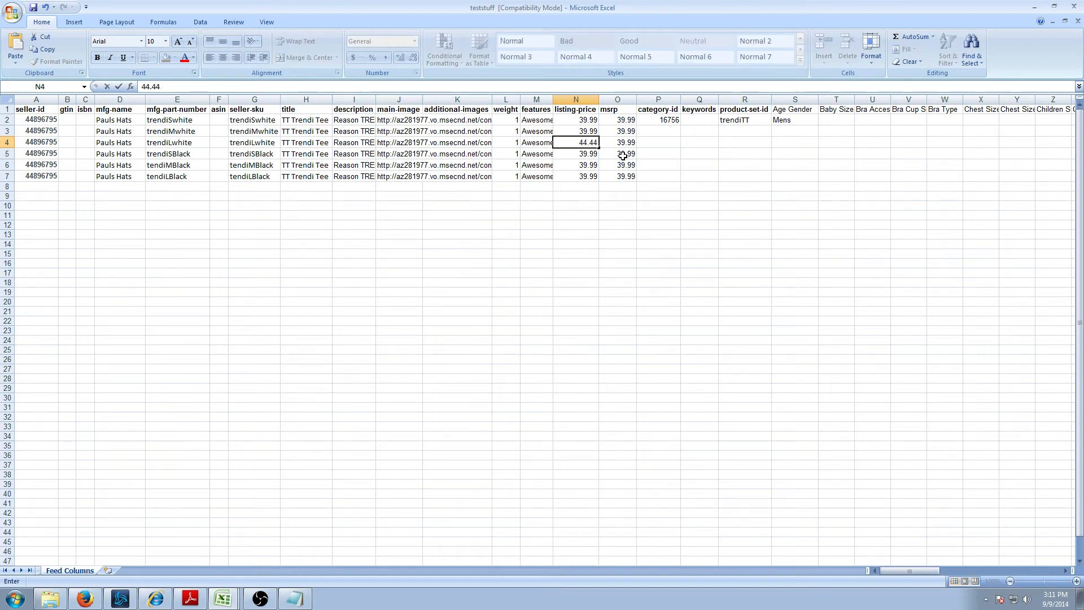
pyautogui.press('Right')
pyautogui.press('Left')
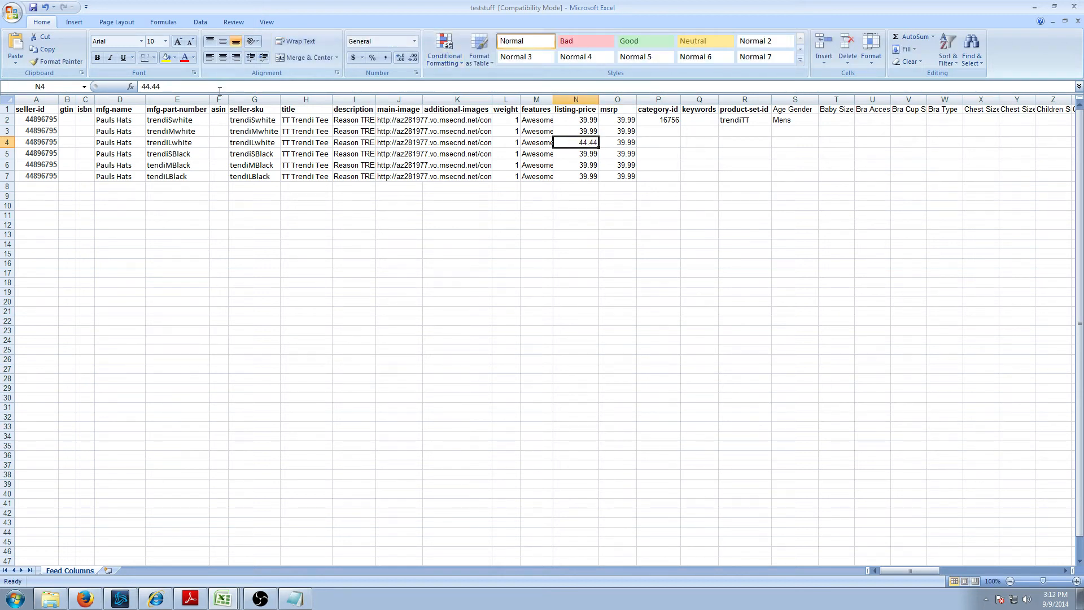
pyautogui.click(198, 88)
pyautogui.press('BackSpace')
pyautogui.write('99')
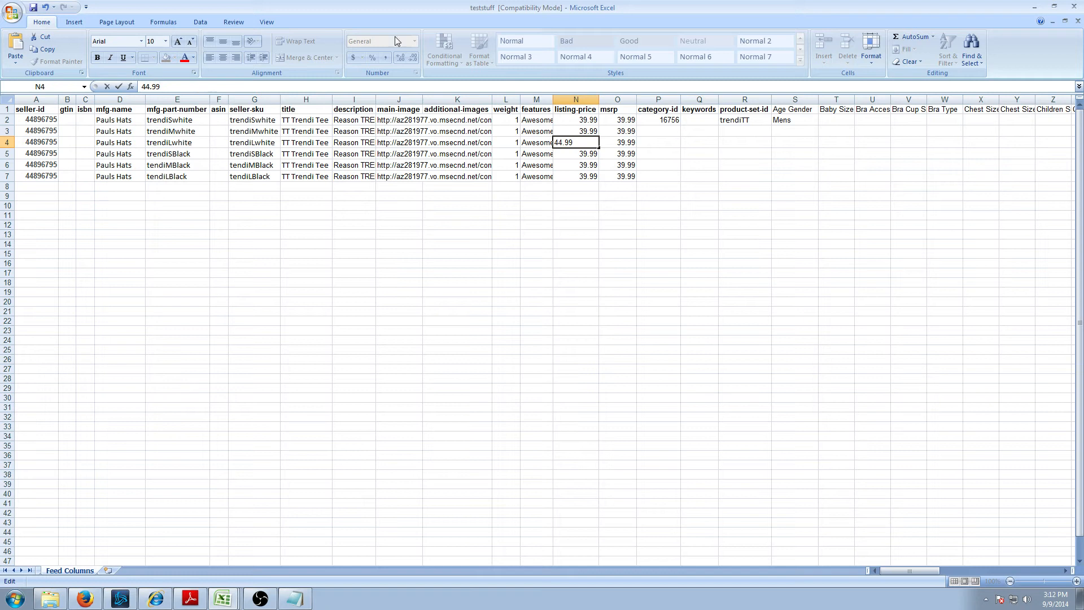
pyautogui.click(633, 145)
pyautogui.moveTo(213, 86); pyautogui.dragTo(63, 86)
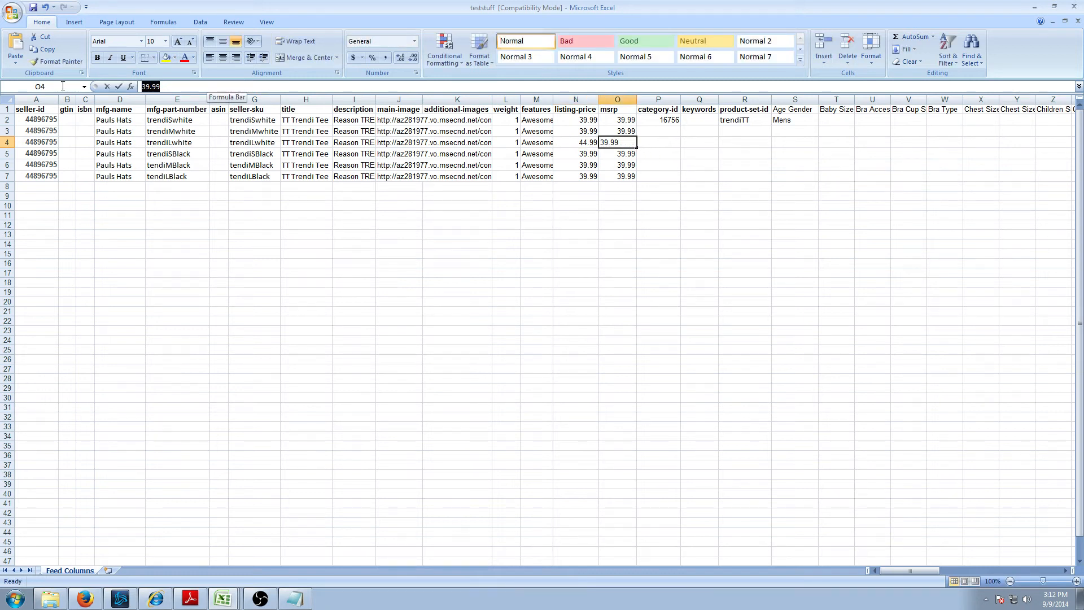
pyautogui.write('44')
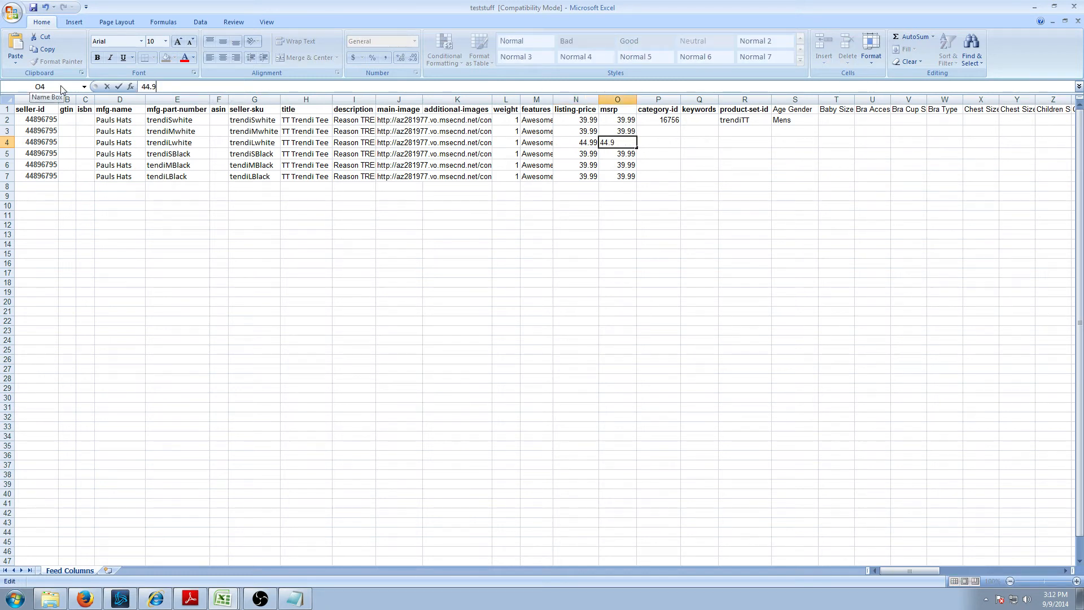
pyautogui.click(658, 207)
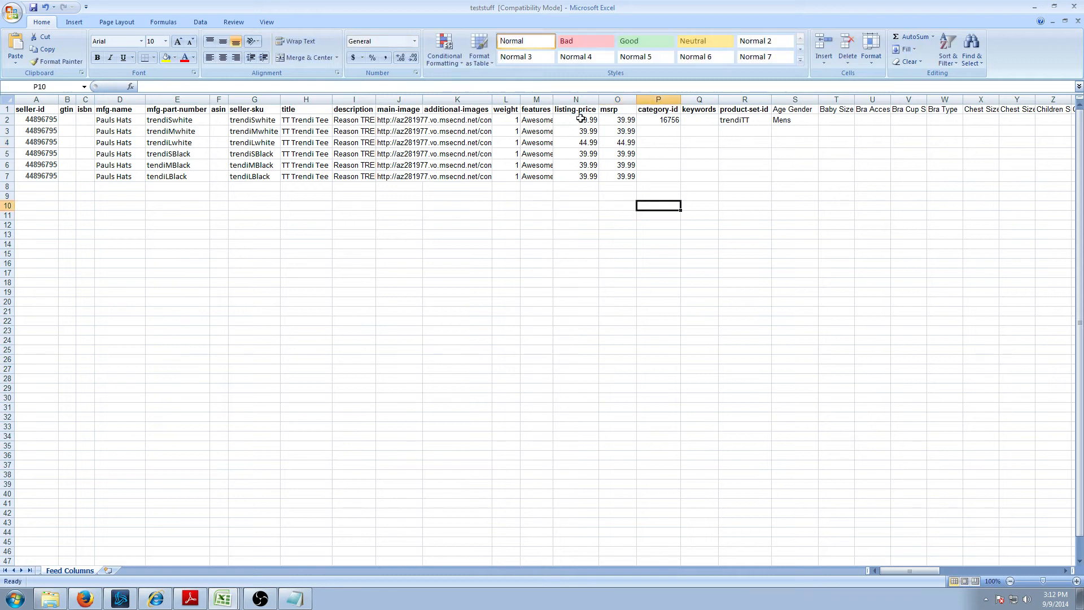
# - Set row 7's listing-price and msrp to 44.99
pyautogui.click(590, 178)
pyautogui.moveTo(195, 86); pyautogui.dragTo(28, 80)
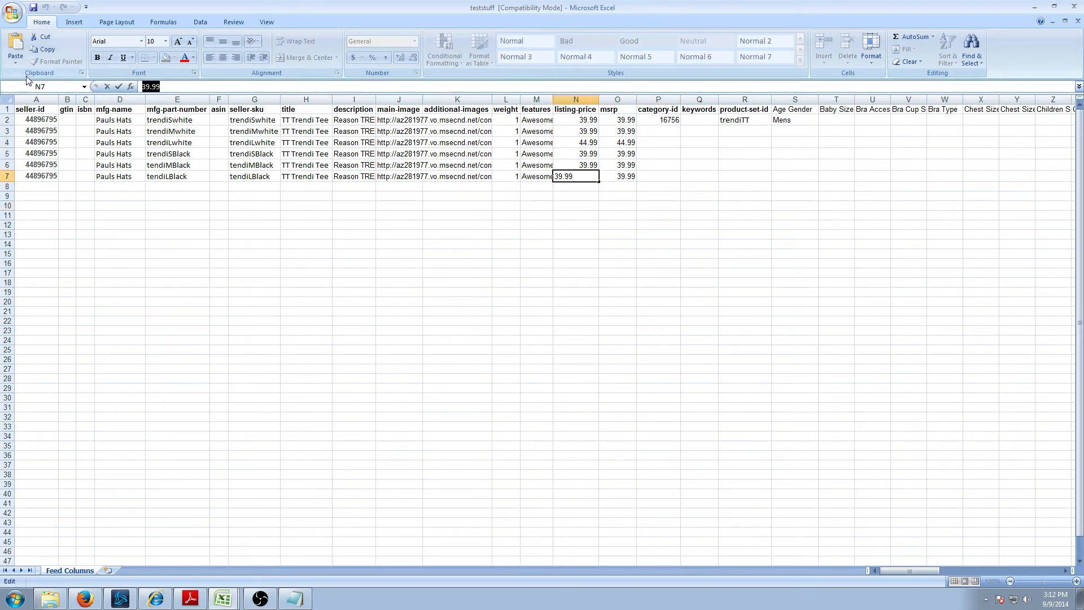
pyautogui.write('44')
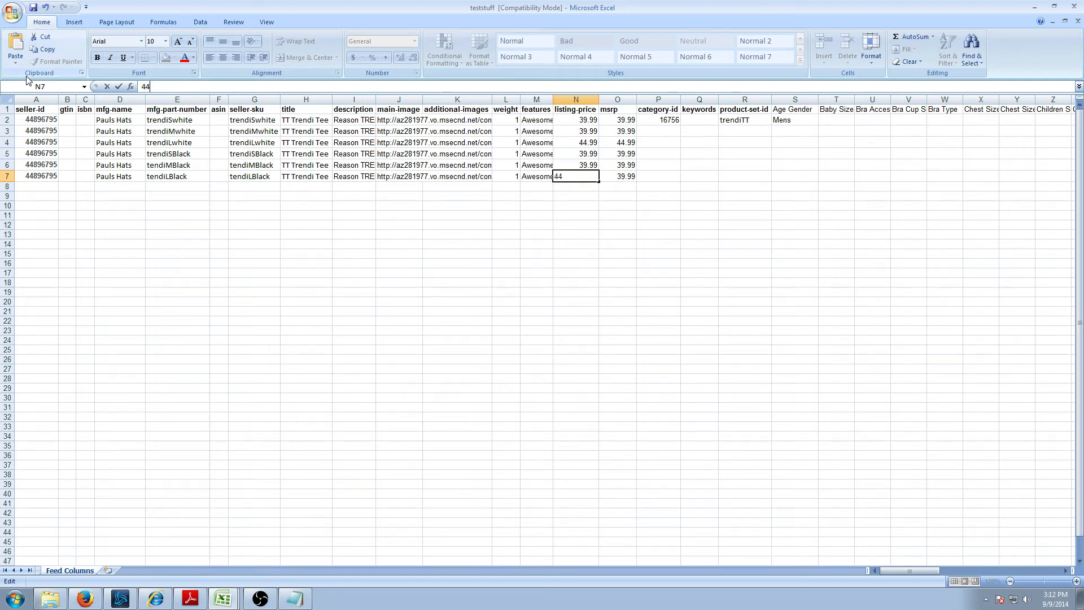
pyautogui.click(621, 179)
pyautogui.moveTo(183, 86); pyautogui.dragTo(17, 81)
pyautogui.write('44.')
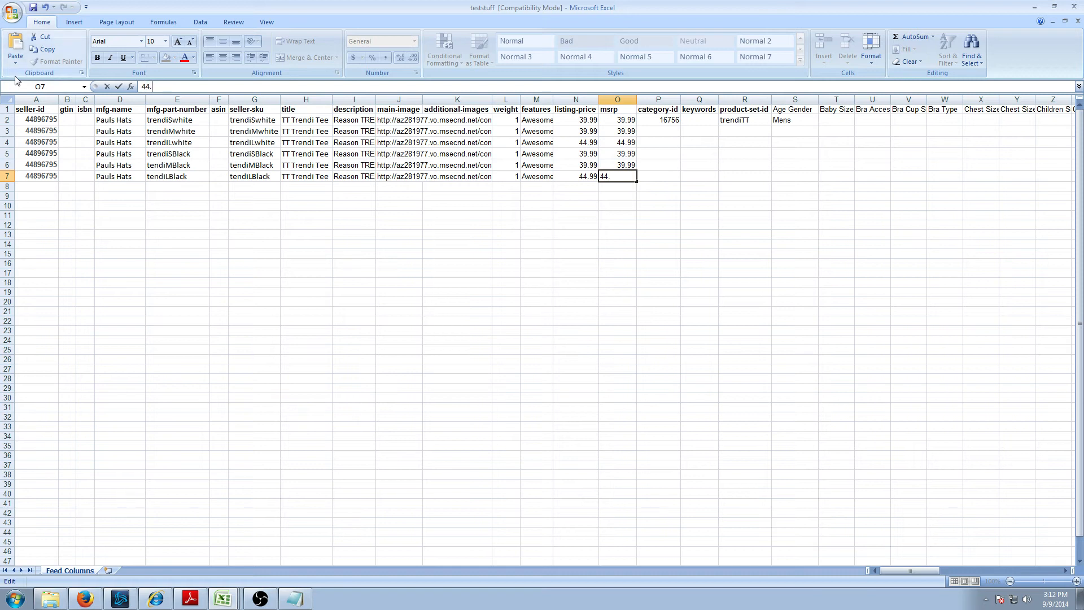
pyautogui.press('Return')
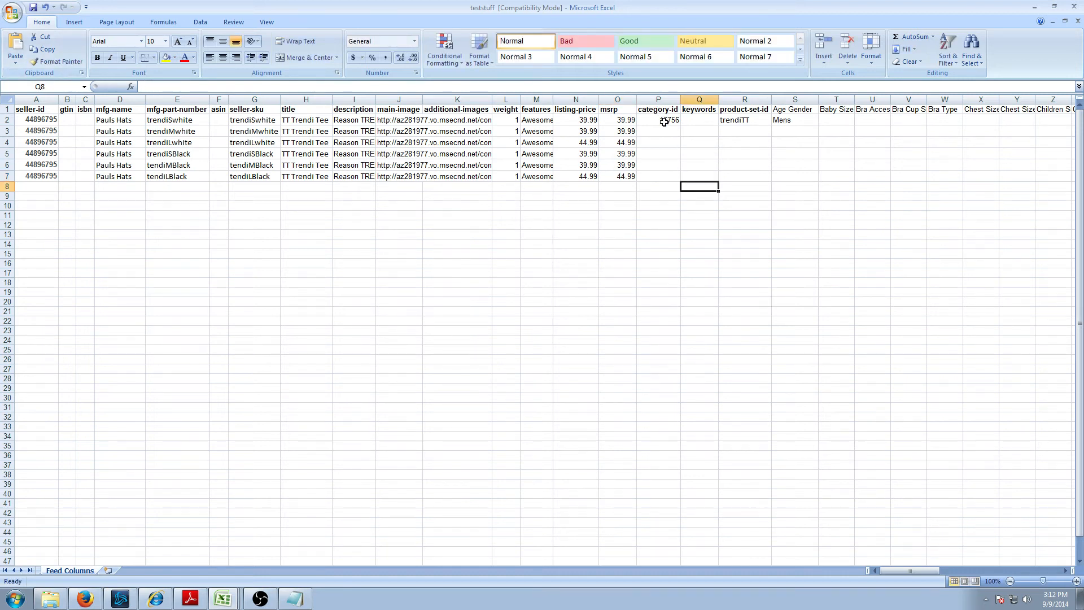
# - Fill category-id 16756 down to P7, then change P7 to 16757
pyautogui.click(663, 120)
pyautogui.moveTo(682, 127); pyautogui.dragTo(683, 181)
pyautogui.click(776, 176)
pyautogui.click(746, 136)
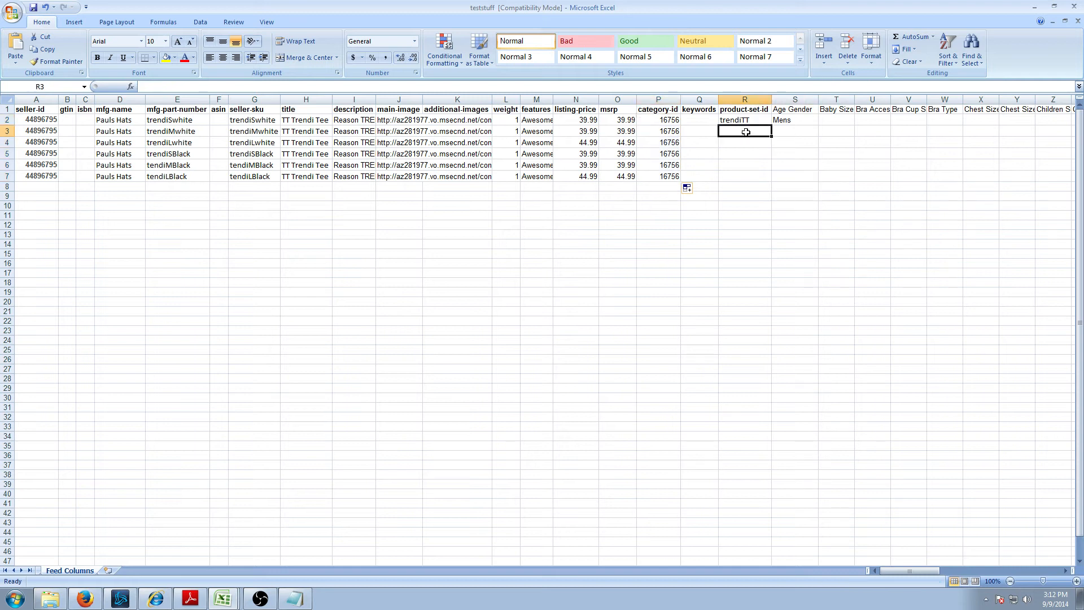
pyautogui.click(677, 177)
pyautogui.click(210, 85)
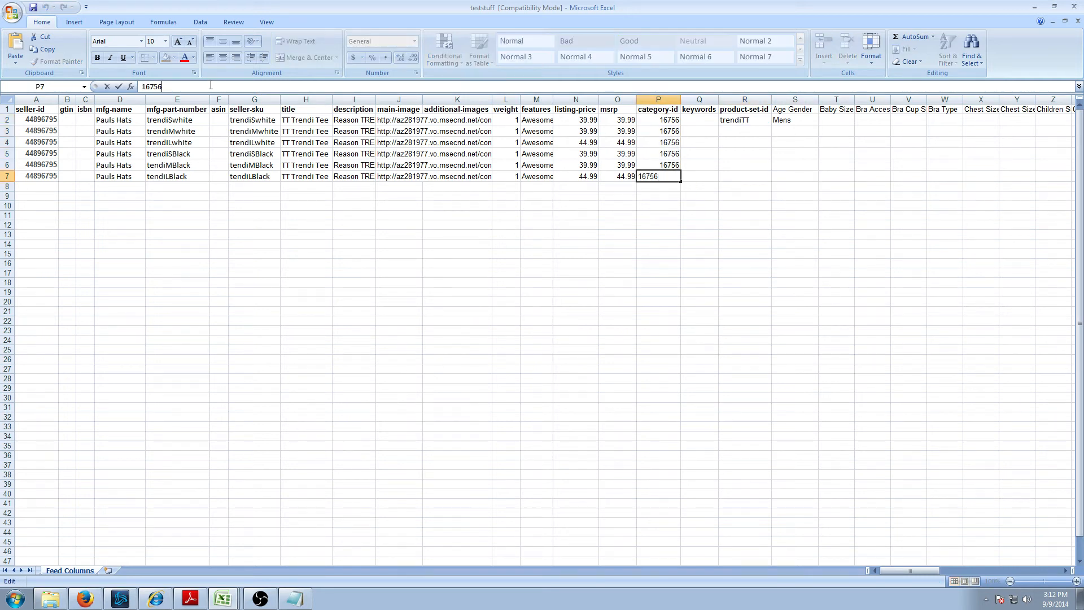
pyautogui.press('BackSpace')
pyautogui.write('76')
pyautogui.click(803, 195)
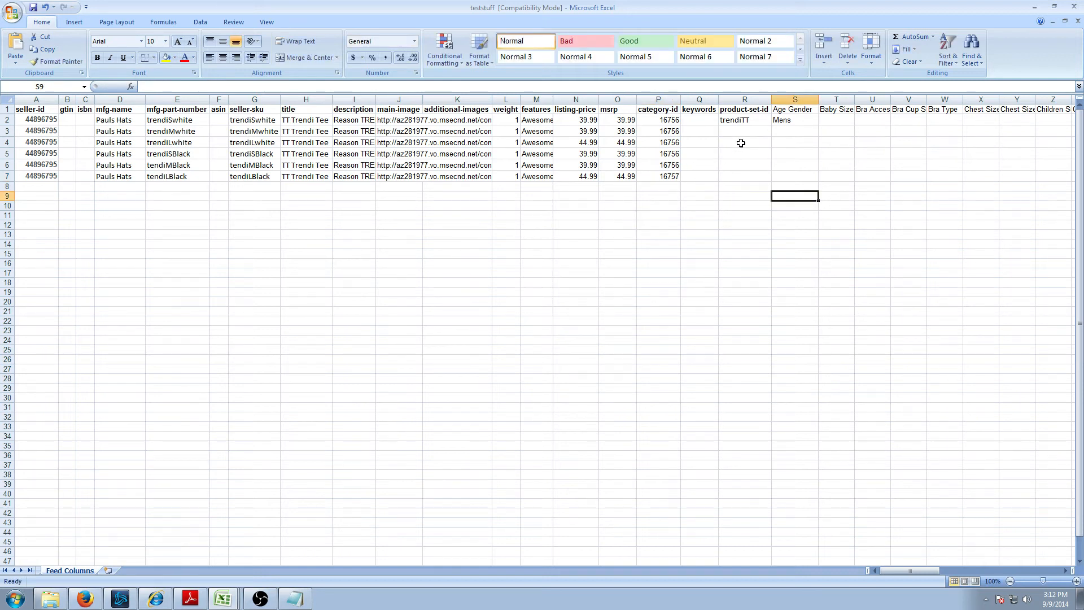
# - Fill product-set-id trendiTT from R2 down to R7
pyautogui.click(748, 121)
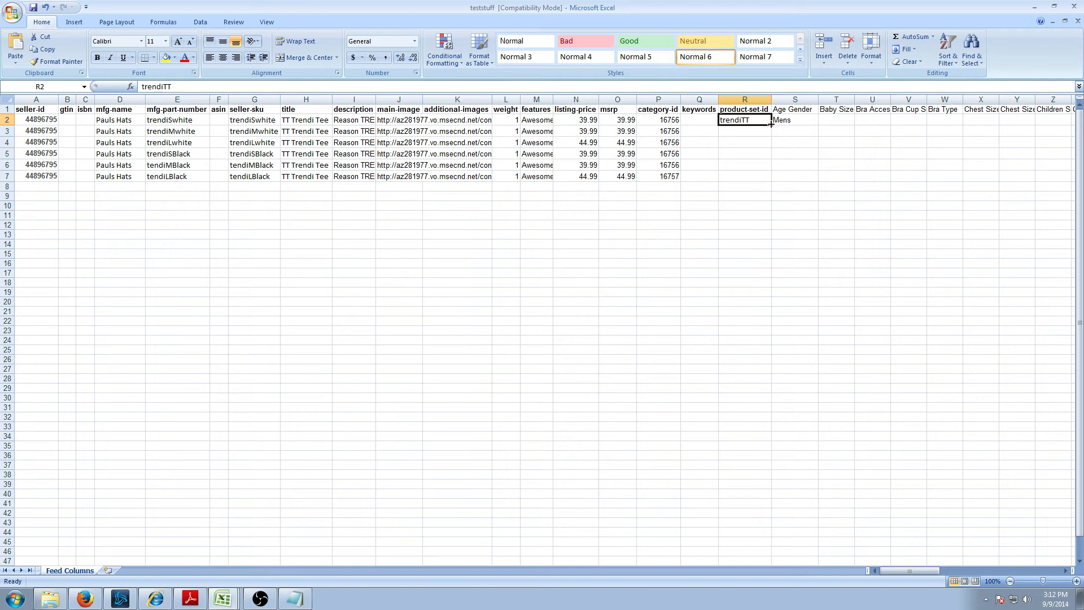
pyautogui.moveTo(772, 124); pyautogui.dragTo(772, 178)
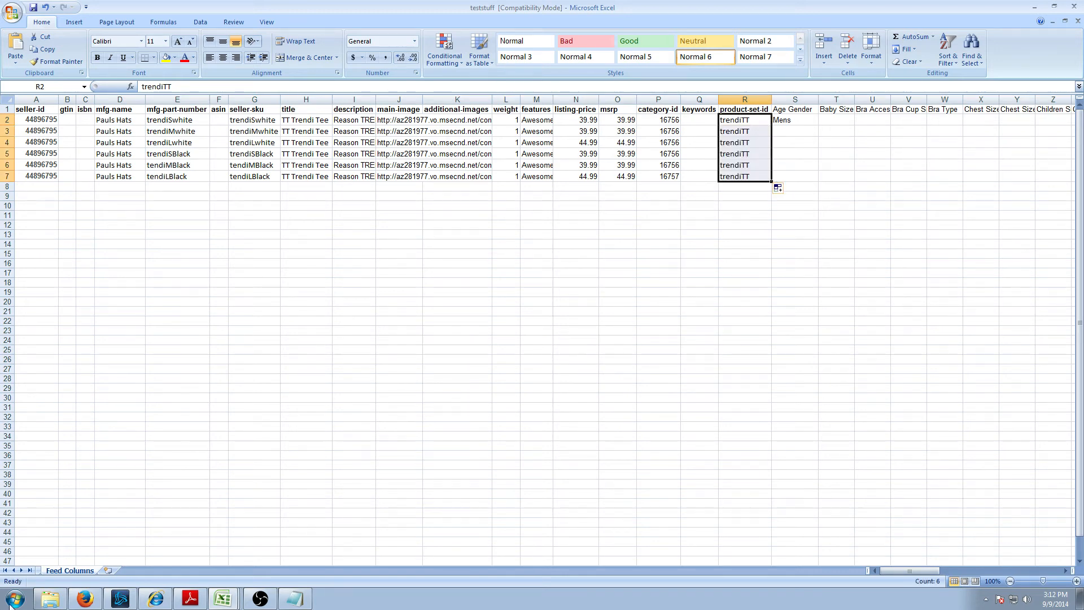
pyautogui.click(84, 599)
pyautogui.click(377, 16)
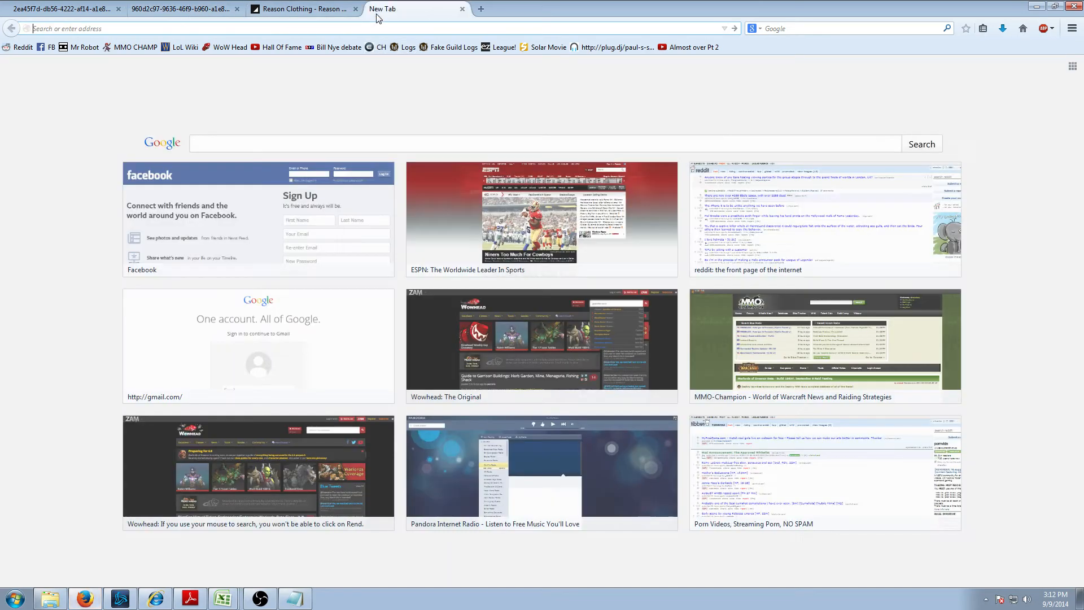
# - Go to Rakuten.com and search for 'brooks running jacket'
pyautogui.write('rakuten.com/')
pyautogui.press('Return')
pyautogui.hotkey('alt', 'Tab')
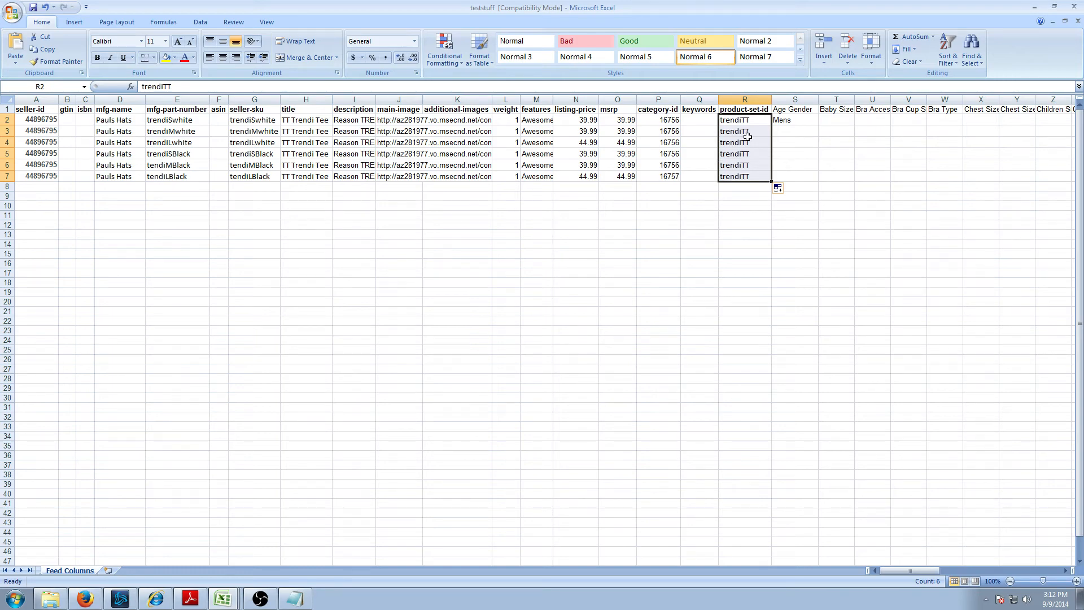
pyautogui.hotkey('alt', 'Tab')
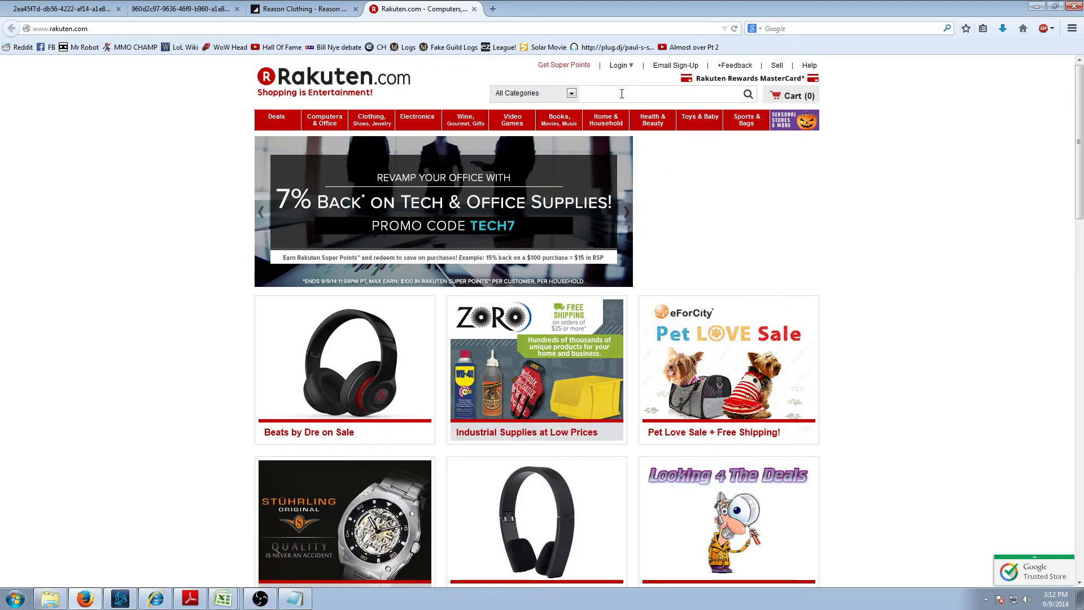
pyautogui.click(622, 94)
pyautogui.write('brooks runn')
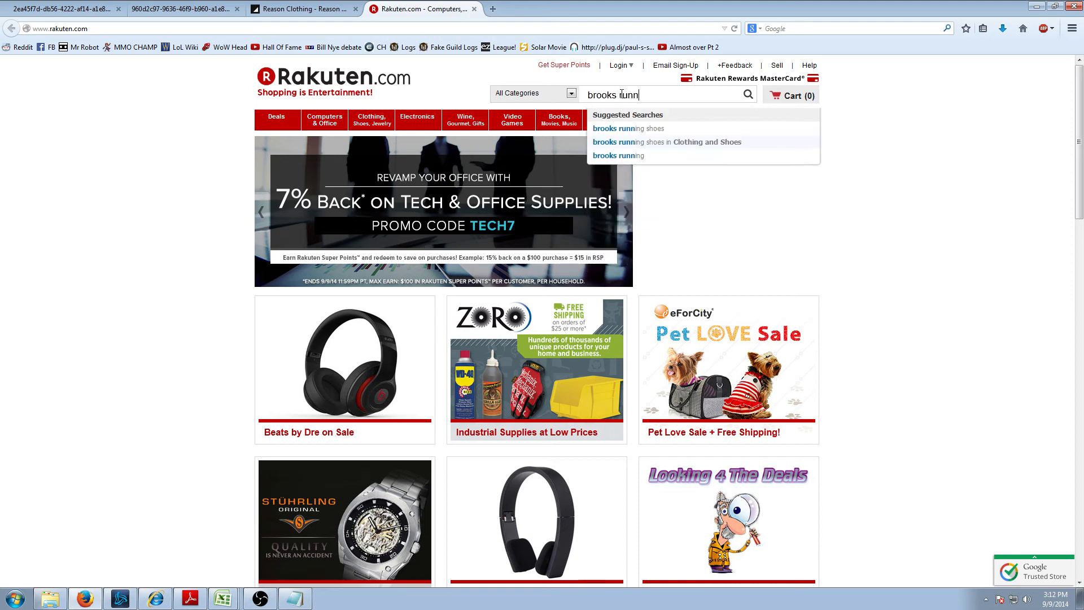
pyautogui.write('ing')
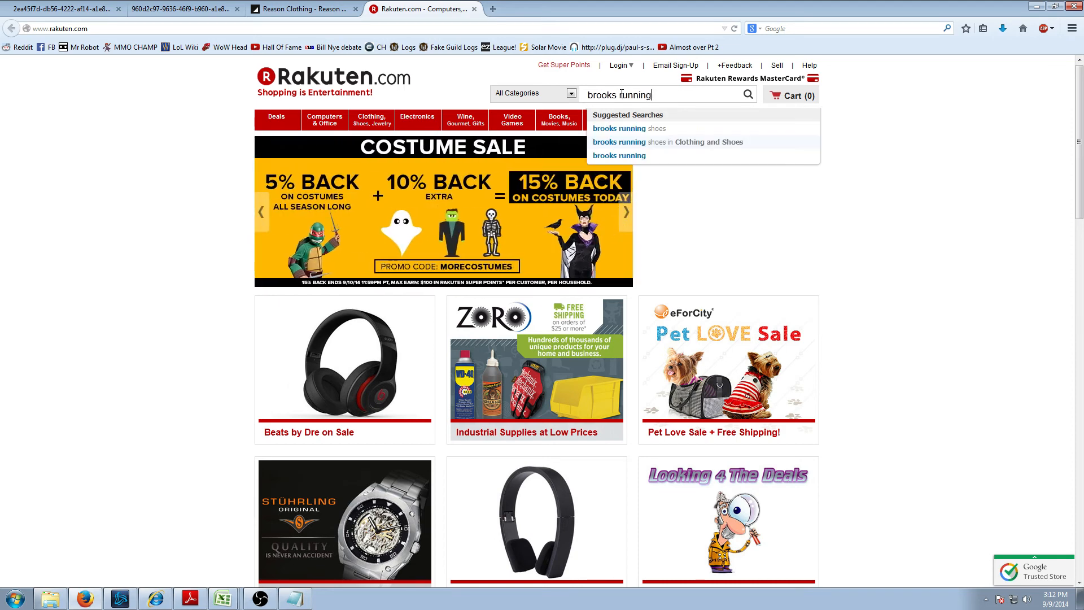
pyautogui.write(' jacket')
pyautogui.press('Return')
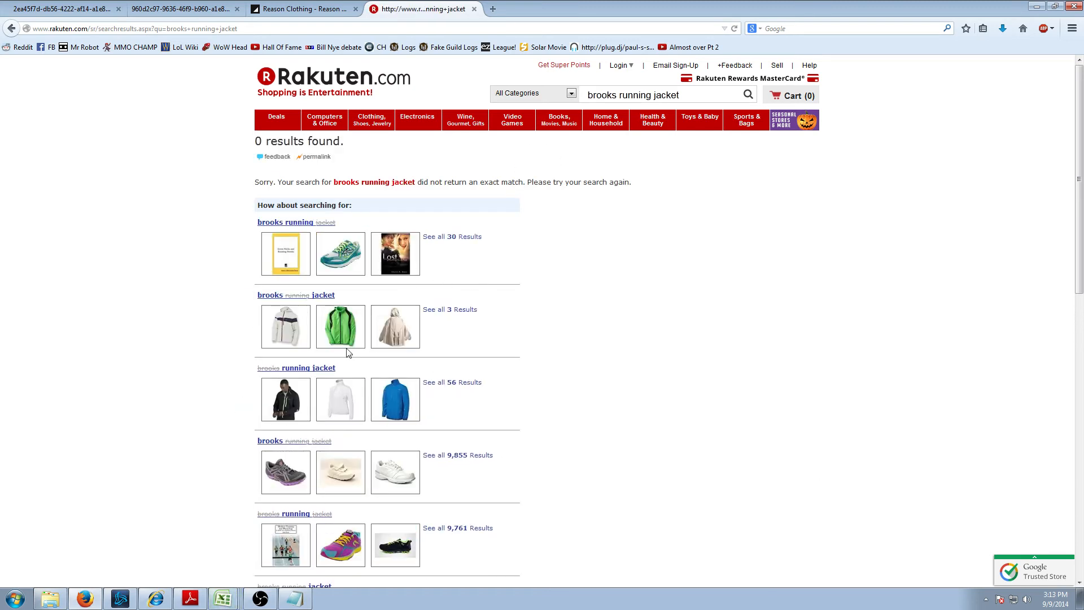
# - Open the Brooks LSD Lite II Jacket listing and pick the Americana Red colour
pyautogui.click(278, 296)
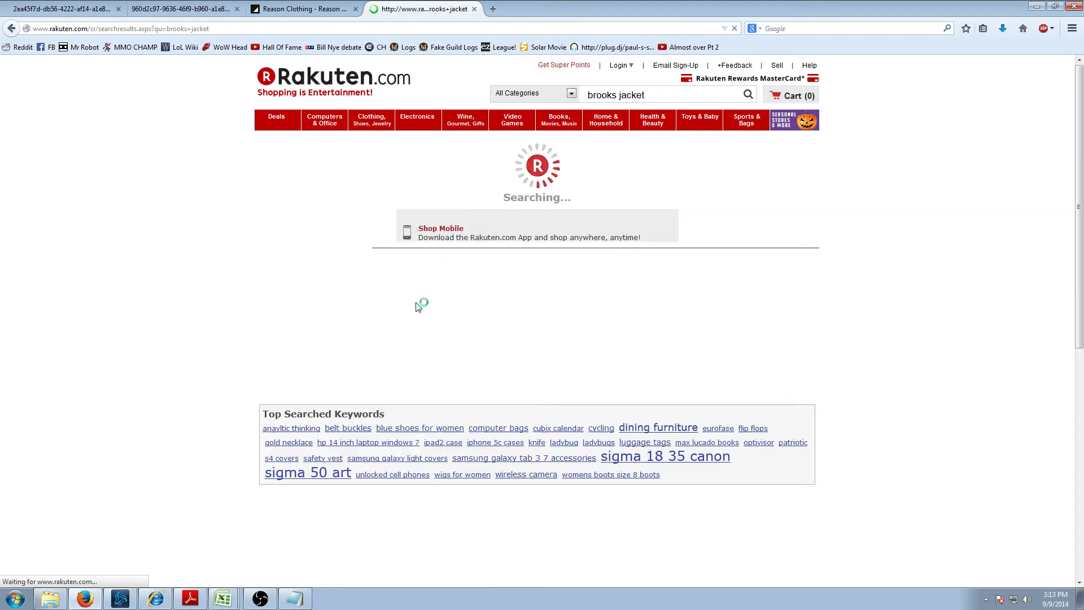
pyautogui.click(467, 349)
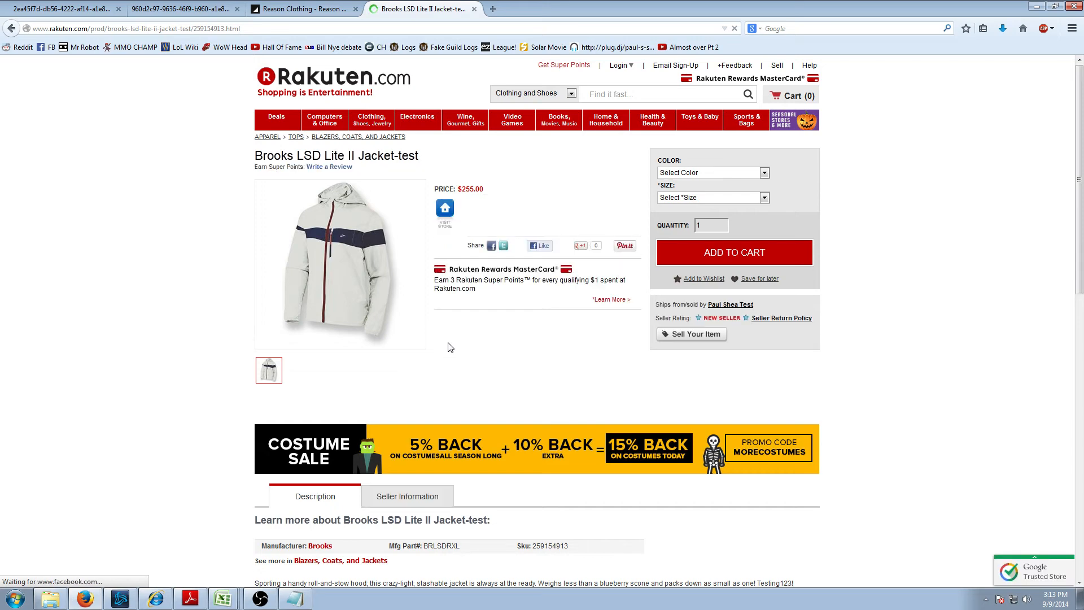
pyautogui.click(714, 174)
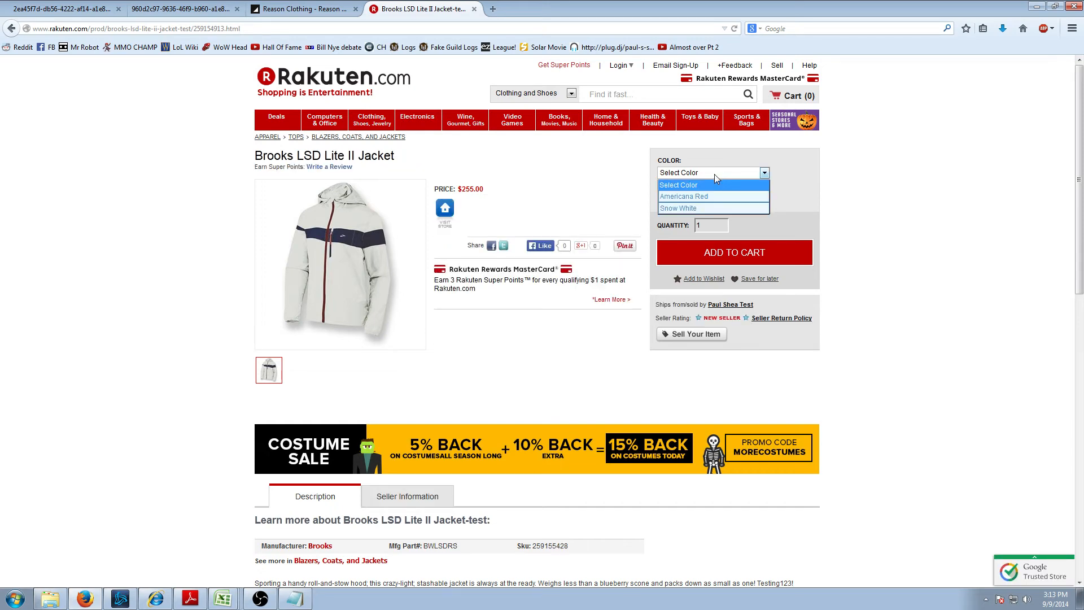
pyautogui.click(684, 196)
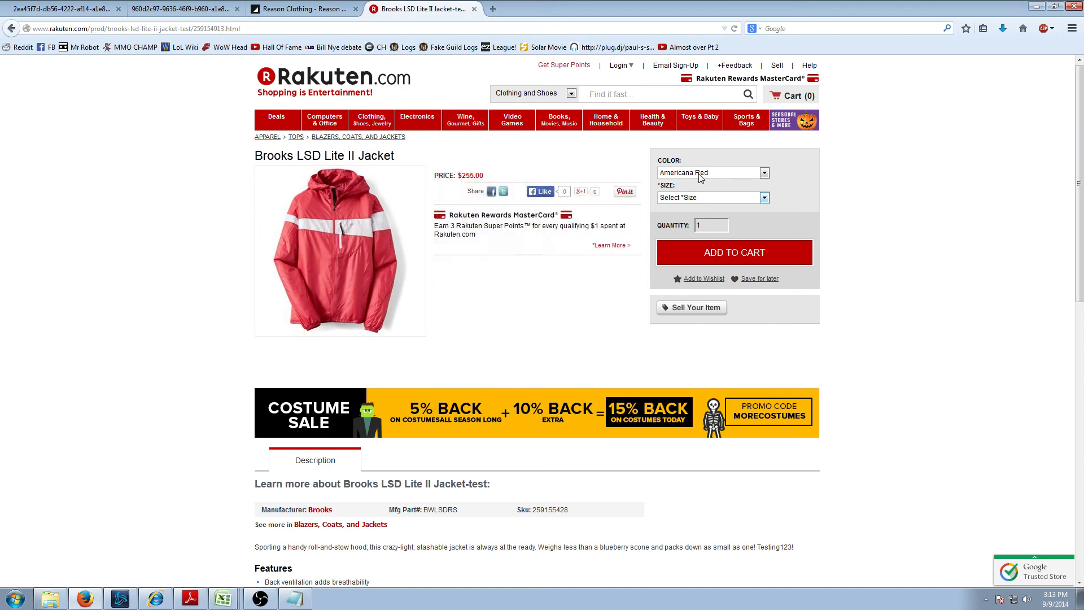
pyautogui.click(703, 174)
pyautogui.click(688, 208)
pyautogui.hotkey('alt', 'Tab')
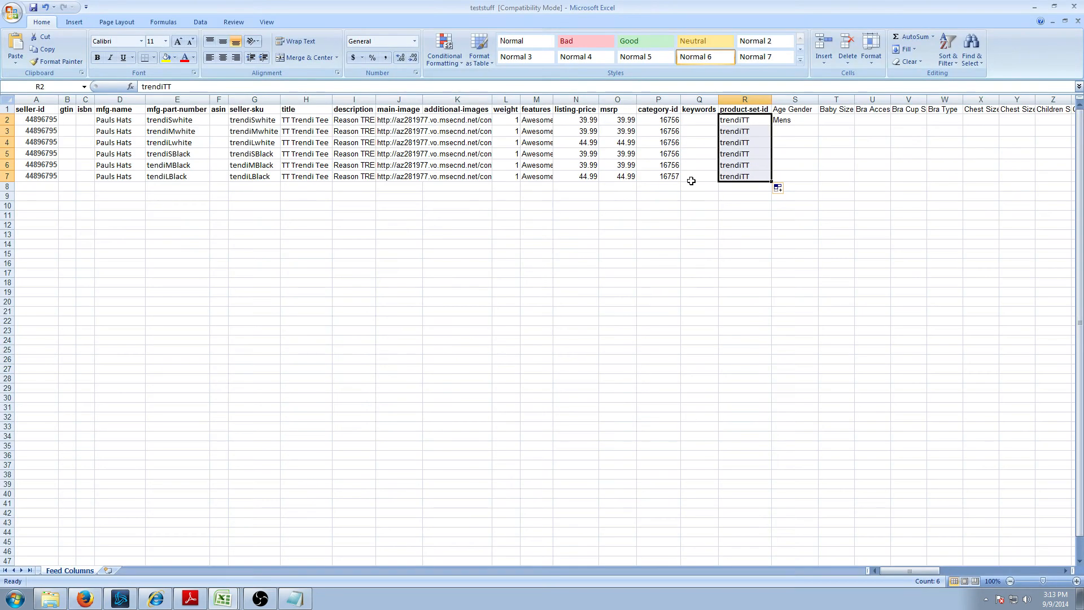
# - Change R2 to trendiTTwhite and fill it down to R4
pyautogui.click(751, 158)
pyautogui.press('Up')
pyautogui.press('Up')
pyautogui.press('Up')
pyautogui.press('Down')
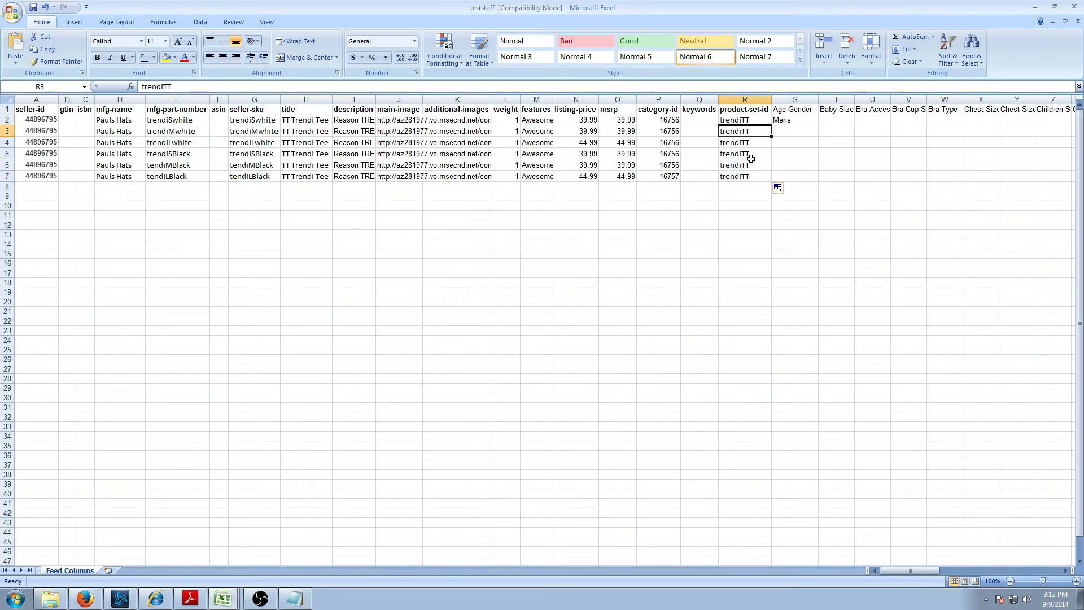
pyautogui.press('Down')
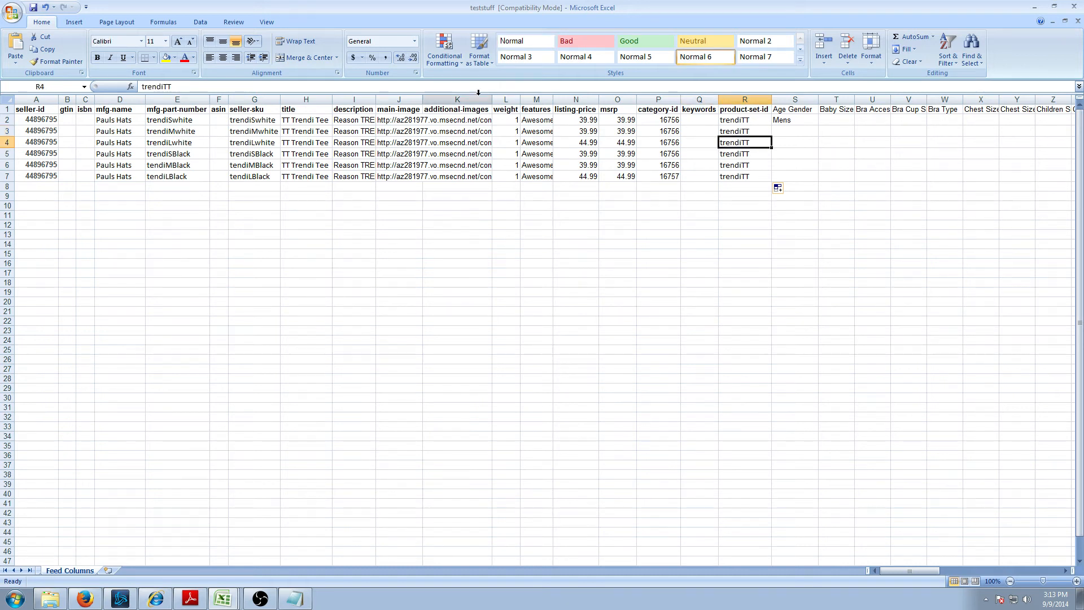
pyautogui.press('F2')
pyautogui.click(740, 124)
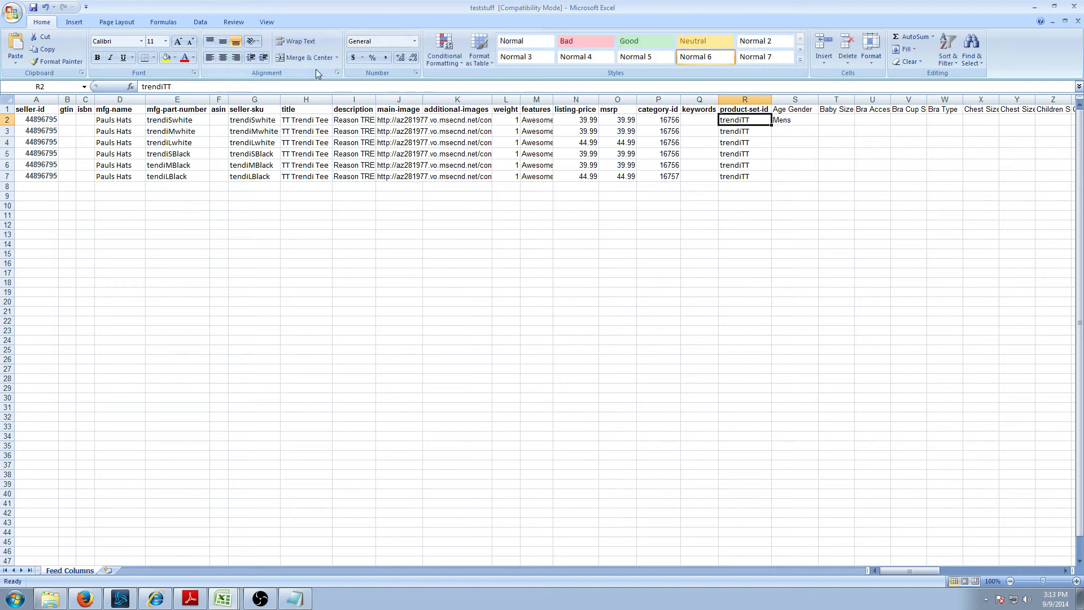
pyautogui.click(269, 85)
pyautogui.write('wjiote')
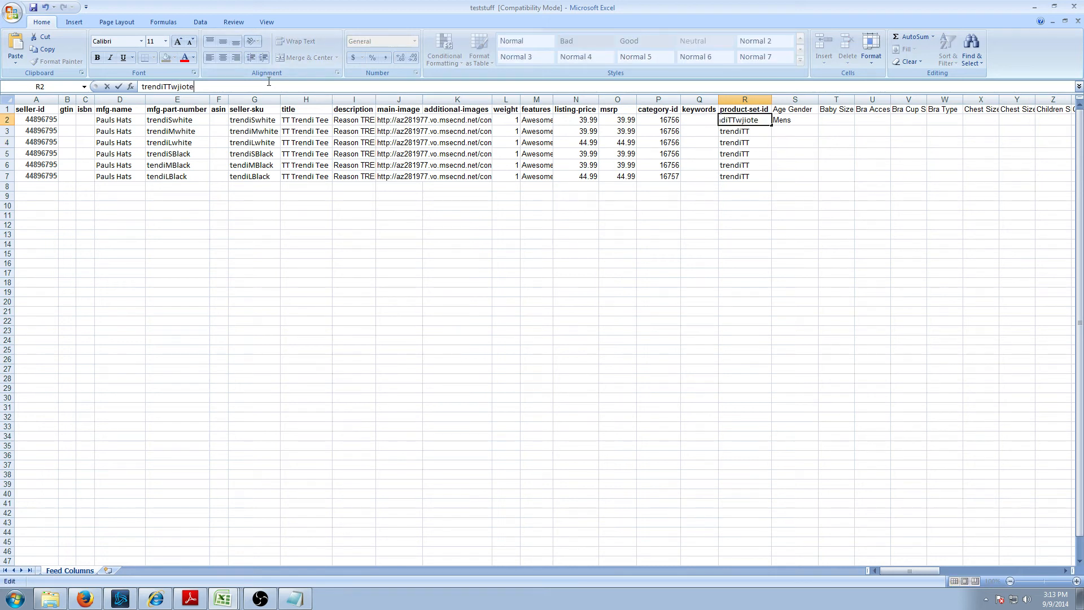
pyautogui.press('BackSpace')
pyautogui.press('BackSpace')
pyautogui.press('BackSpace')
pyautogui.press('BackSpace')
pyautogui.write('hite')
pyautogui.click(777, 132)
pyautogui.click(761, 122)
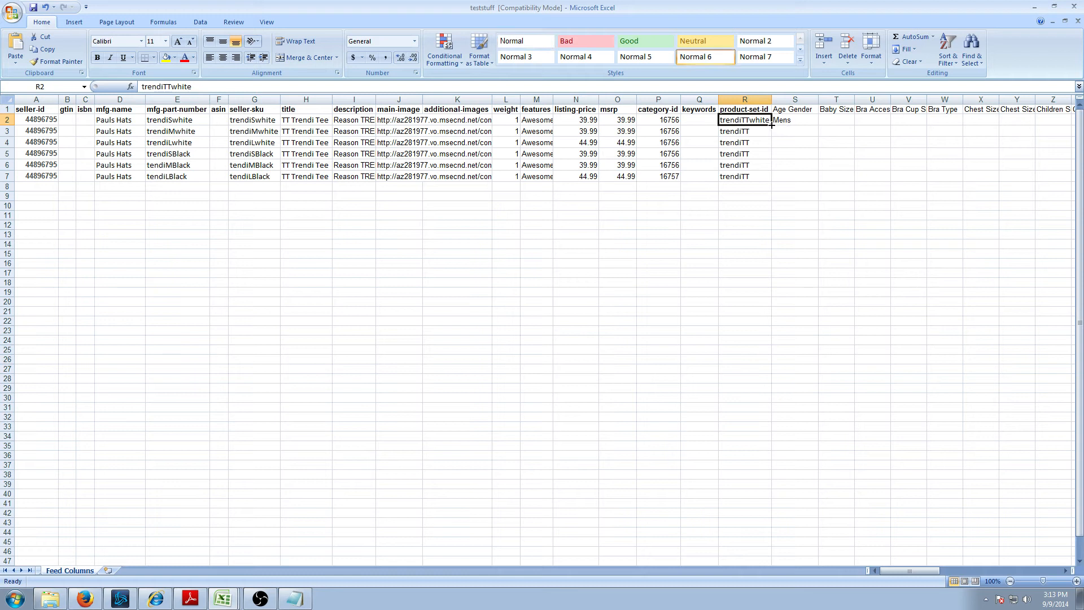
pyautogui.moveTo(771, 125); pyautogui.dragTo(778, 143)
# - Change R5 to trendiTTblack and fill it down to R7
pyautogui.click(745, 155)
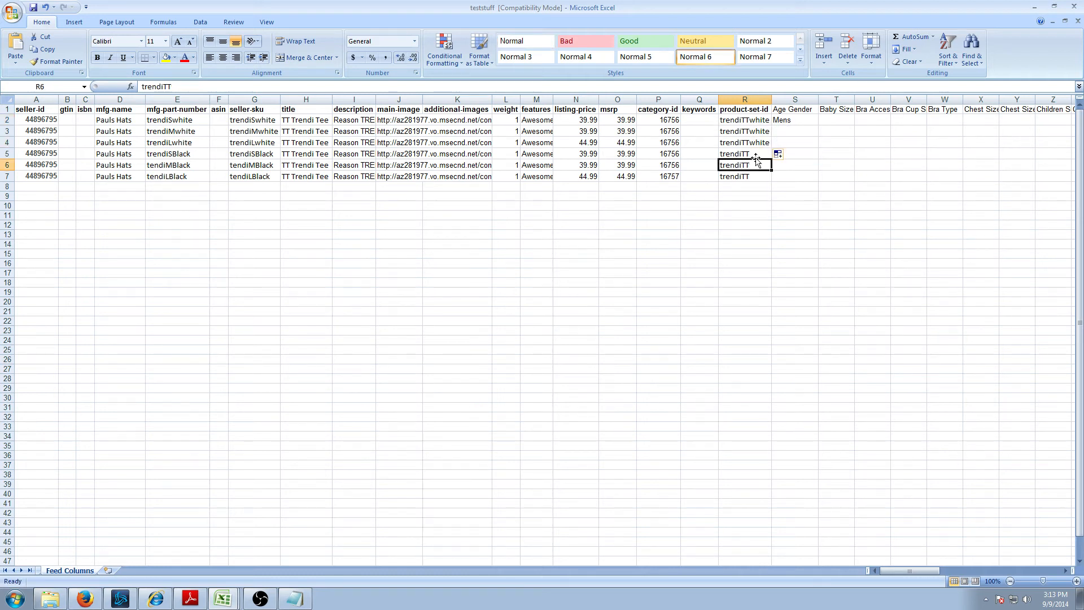
pyautogui.click(213, 87)
pyautogui.write('black')
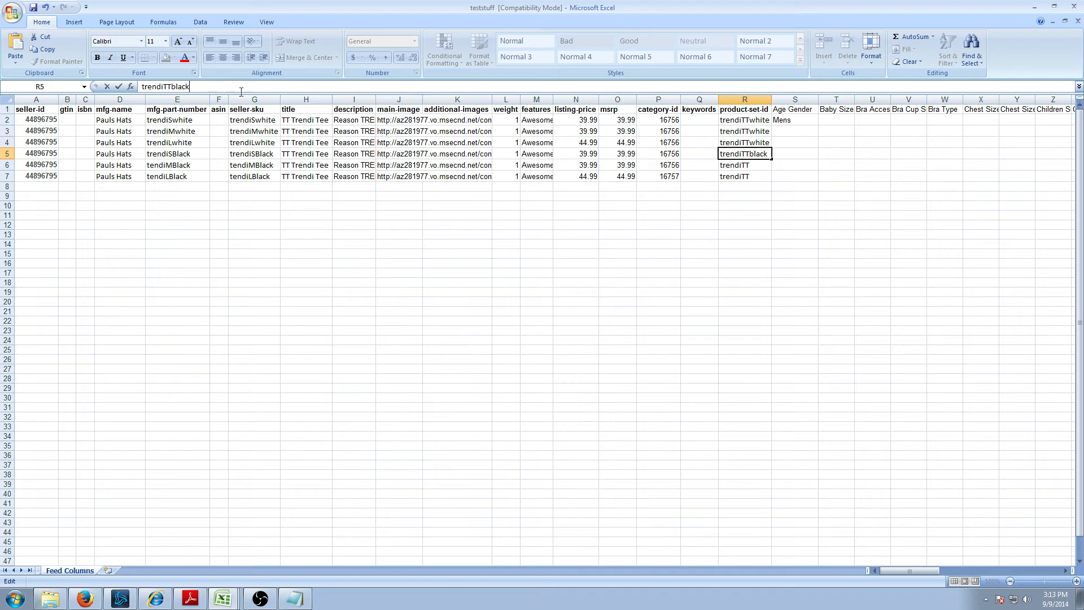
pyautogui.click(784, 216)
pyautogui.click(747, 151)
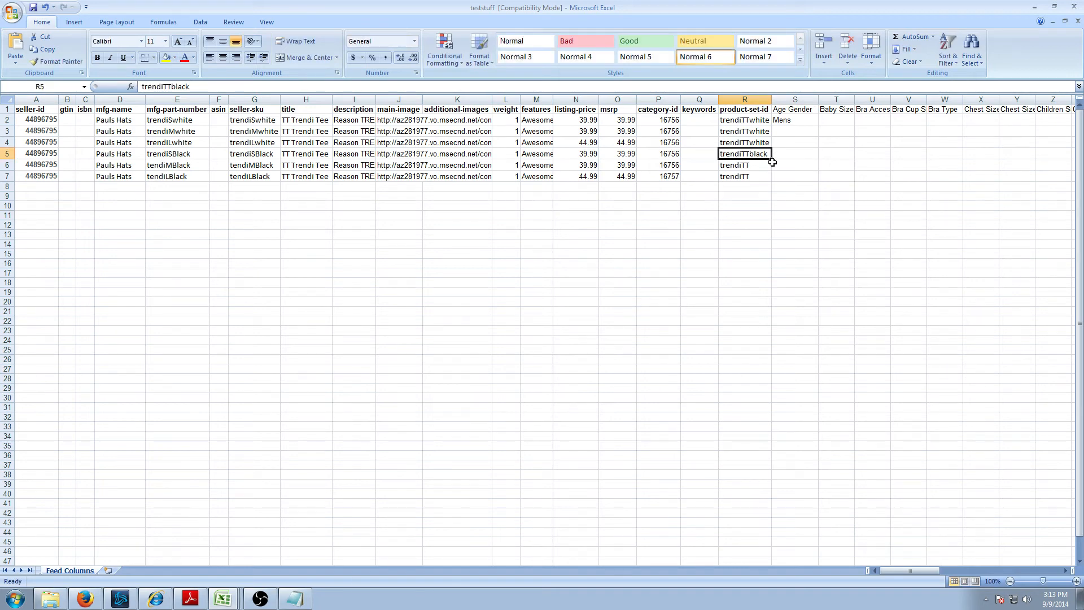
pyautogui.moveTo(773, 160); pyautogui.dragTo(771, 179)
# - Set the Rakuten jacket page's colour to Americana Red
pyautogui.hotkey('alt', 'Tab')
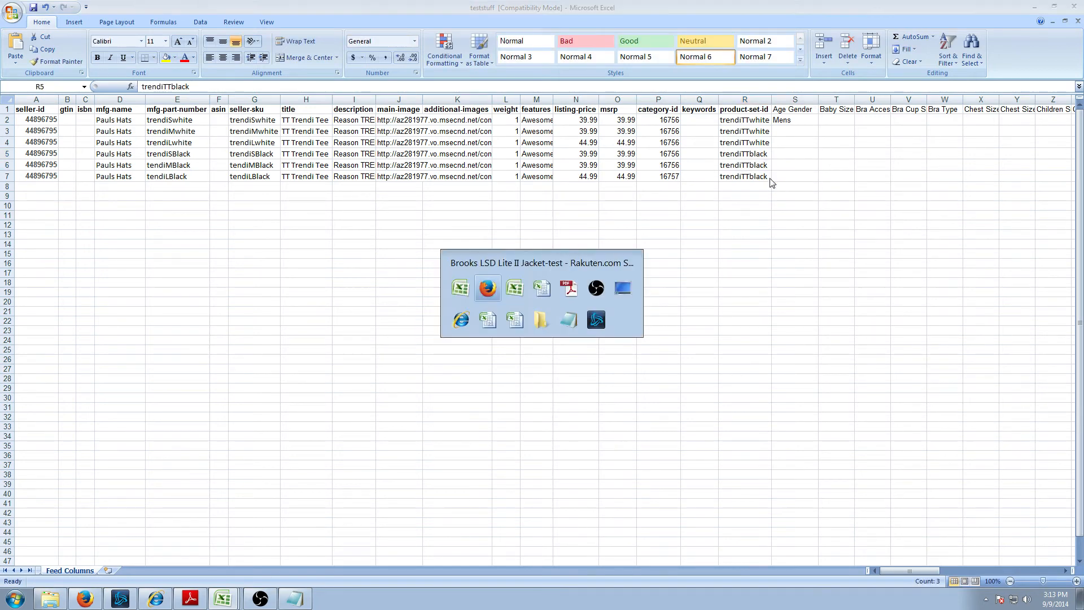
pyautogui.click(710, 175)
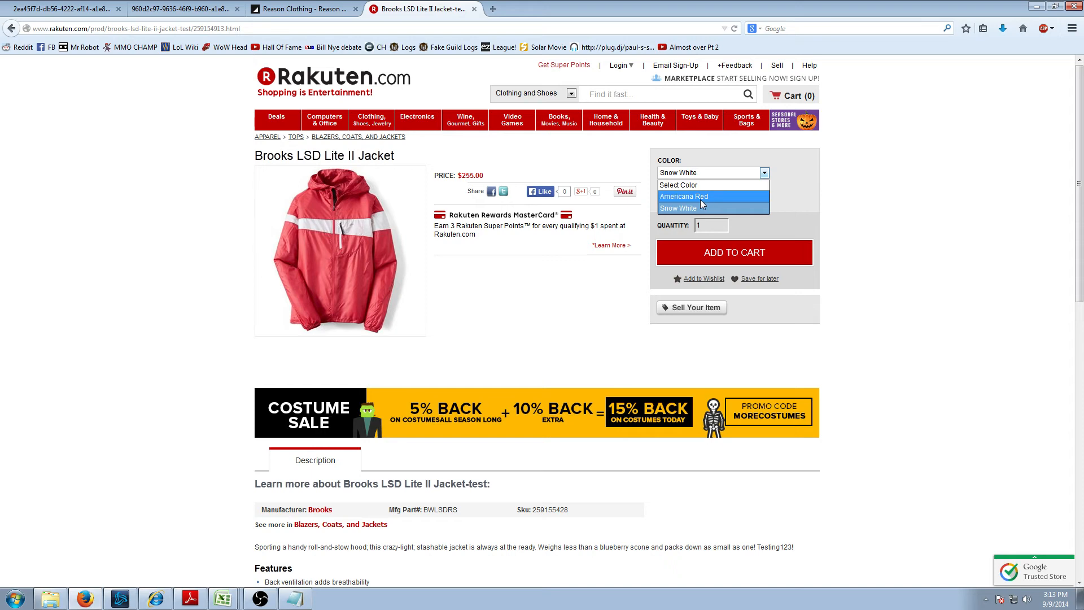
pyautogui.click(699, 197)
pyautogui.hotkey('alt', 'Tab')
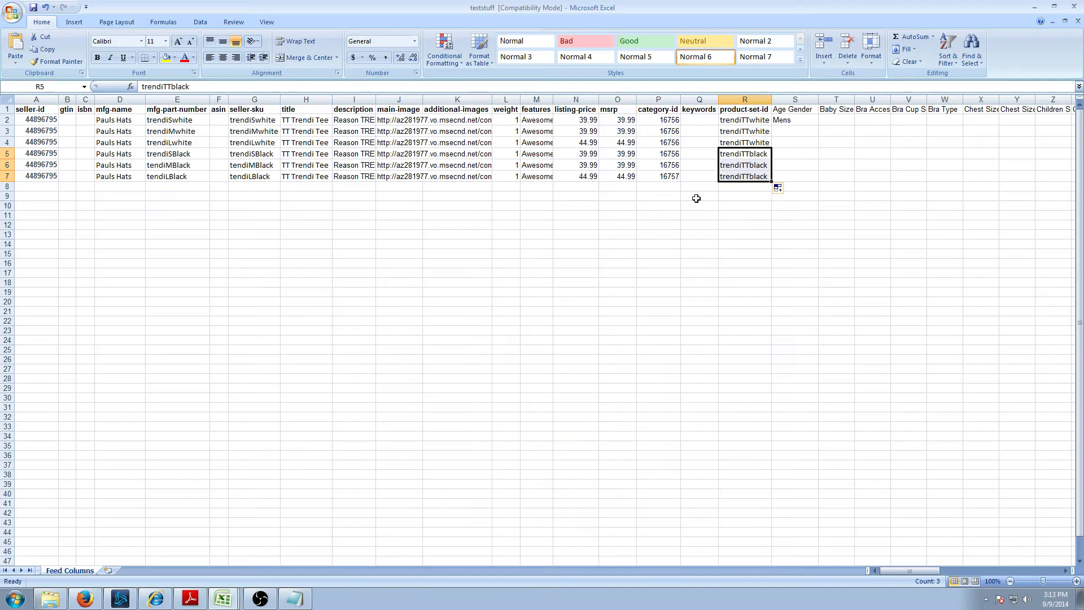
pyautogui.click(754, 131)
pyautogui.hotkey('alt', 'Tab')
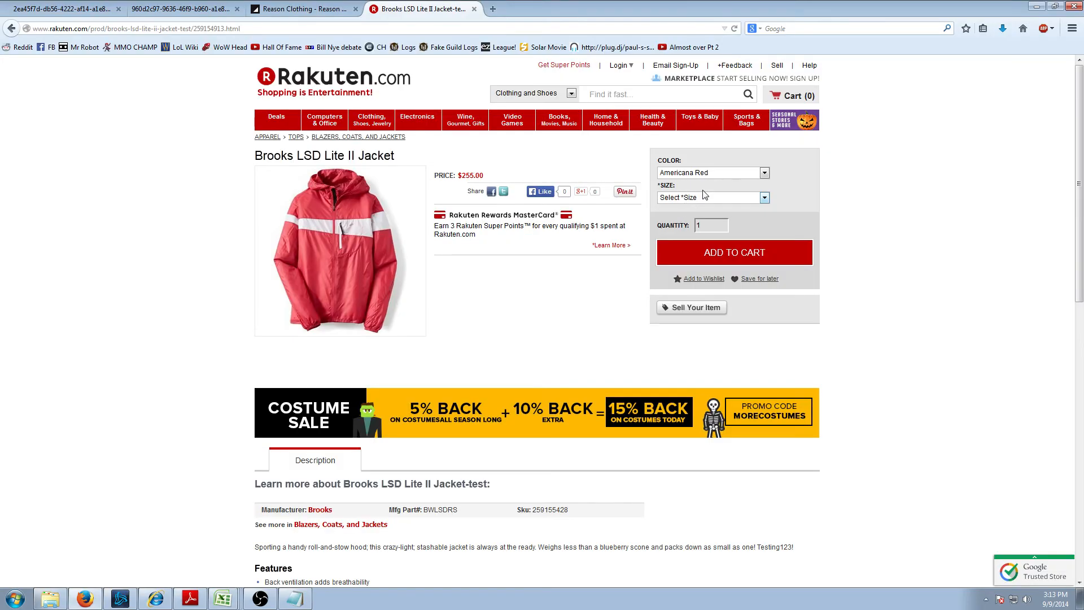
pyautogui.hotkey('alt', 'Tab')
pyautogui.hotkey('alt', 'Tab')
# - Trim R2's colour suffix back to trendiTT and fill it down to R7
pyautogui.click(713, 175)
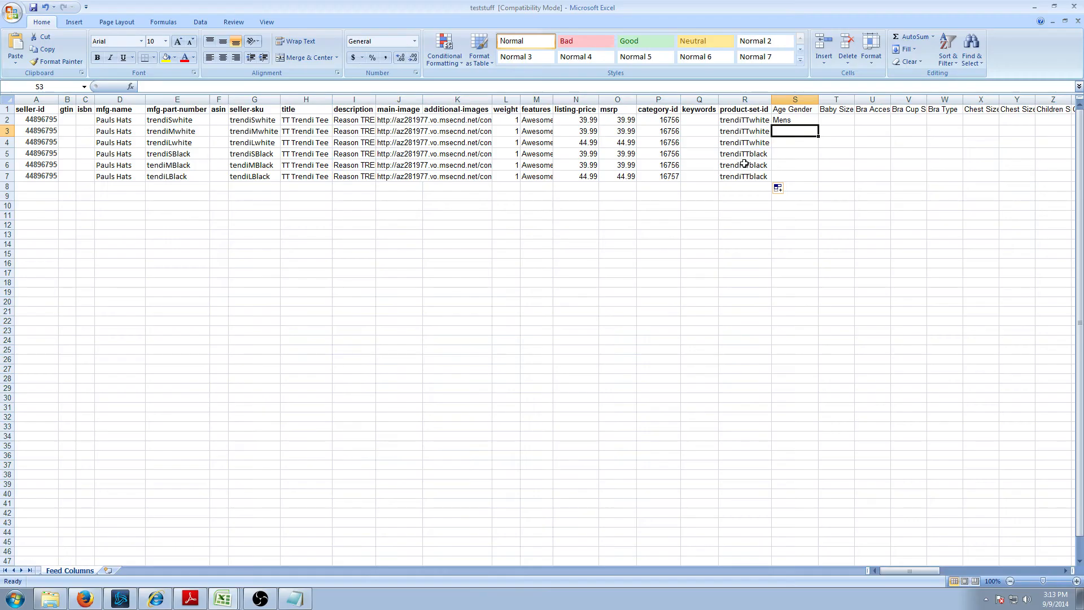
pyautogui.click(738, 118)
pyautogui.moveTo(162, 89); pyautogui.dragTo(246, 87)
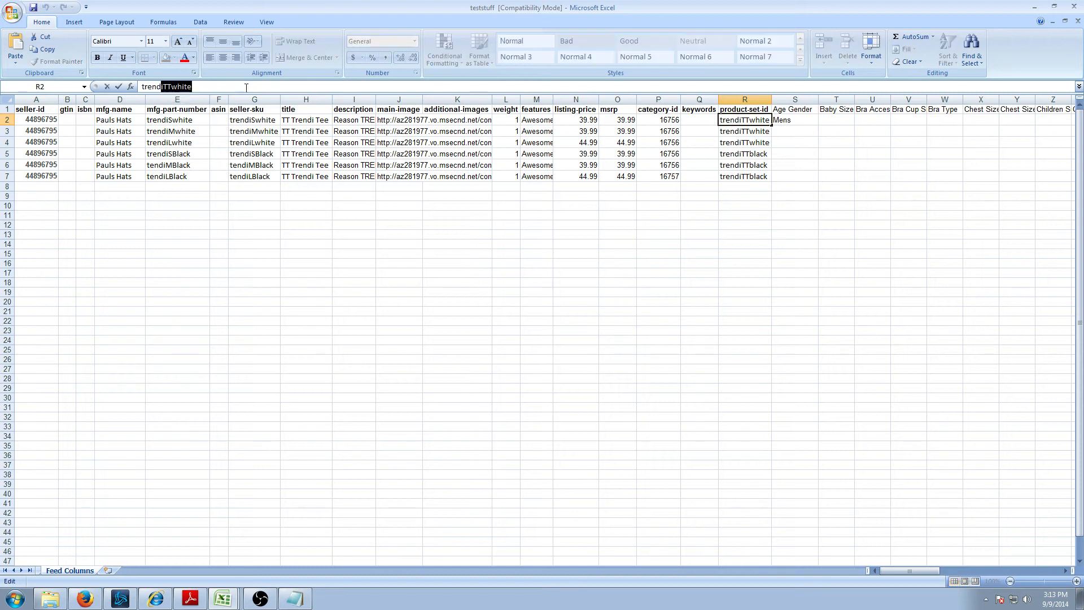
pyautogui.press('BackSpace')
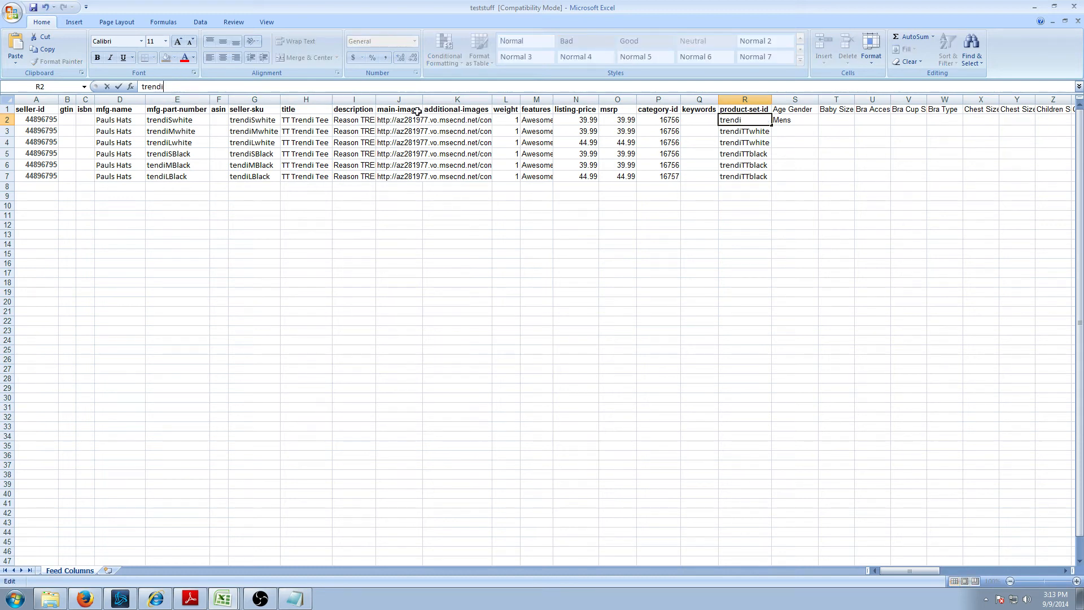
pyautogui.write('TT')
pyautogui.click(779, 172)
pyautogui.click(748, 120)
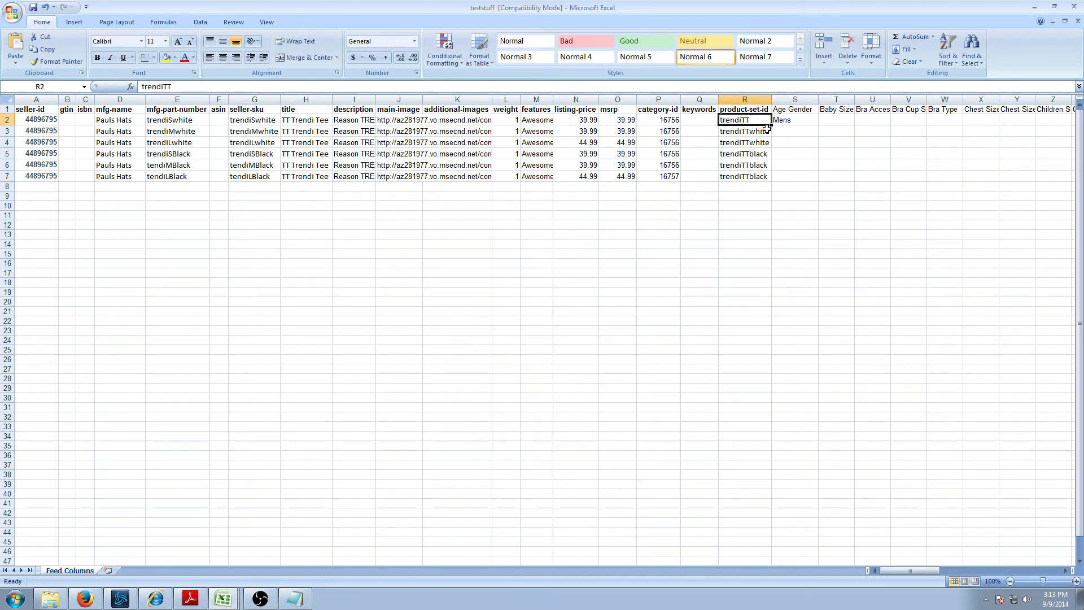
pyautogui.moveTo(773, 123); pyautogui.dragTo(769, 177)
pyautogui.click(812, 177)
pyautogui.click(799, 131)
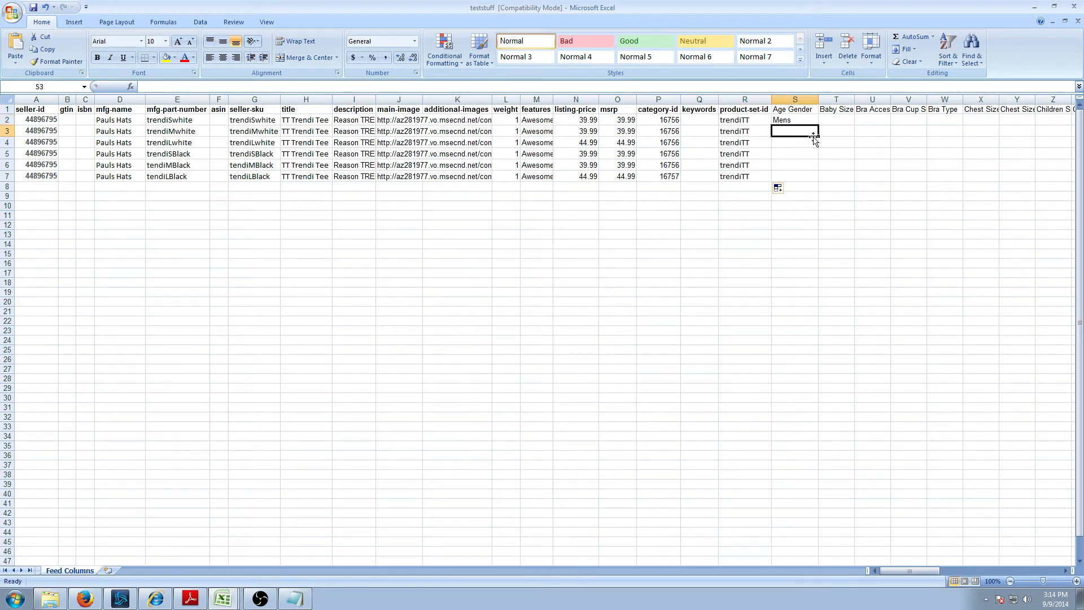
# - Fill Mens (Age Gender) and White (Color) from row 2 down to row 7
pyautogui.moveTo(817, 136); pyautogui.dragTo(820, 179)
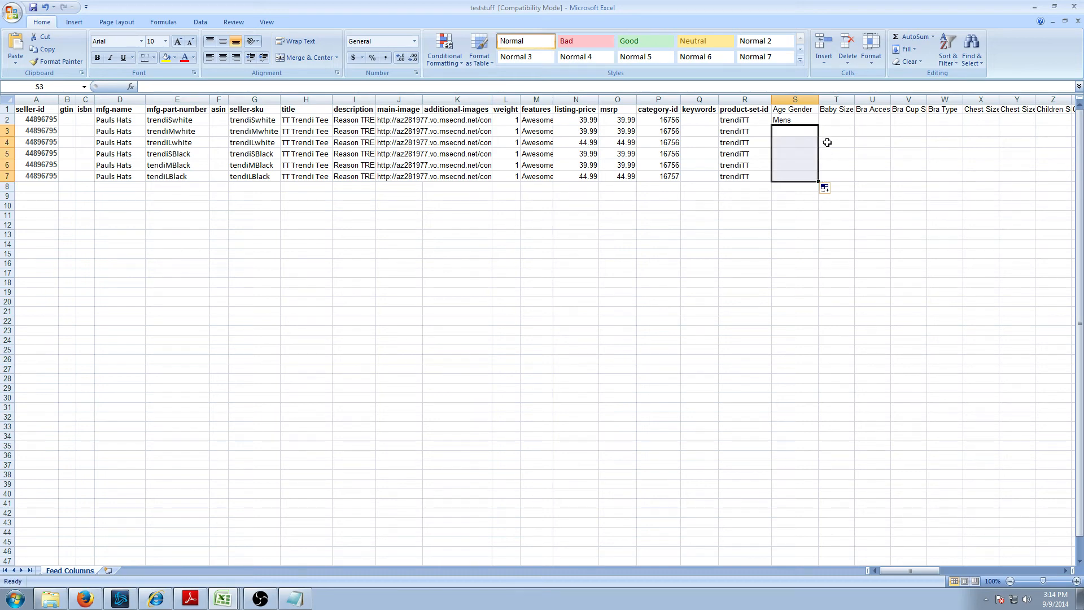
pyautogui.click(802, 117)
pyautogui.moveTo(819, 123); pyautogui.dragTo(819, 179)
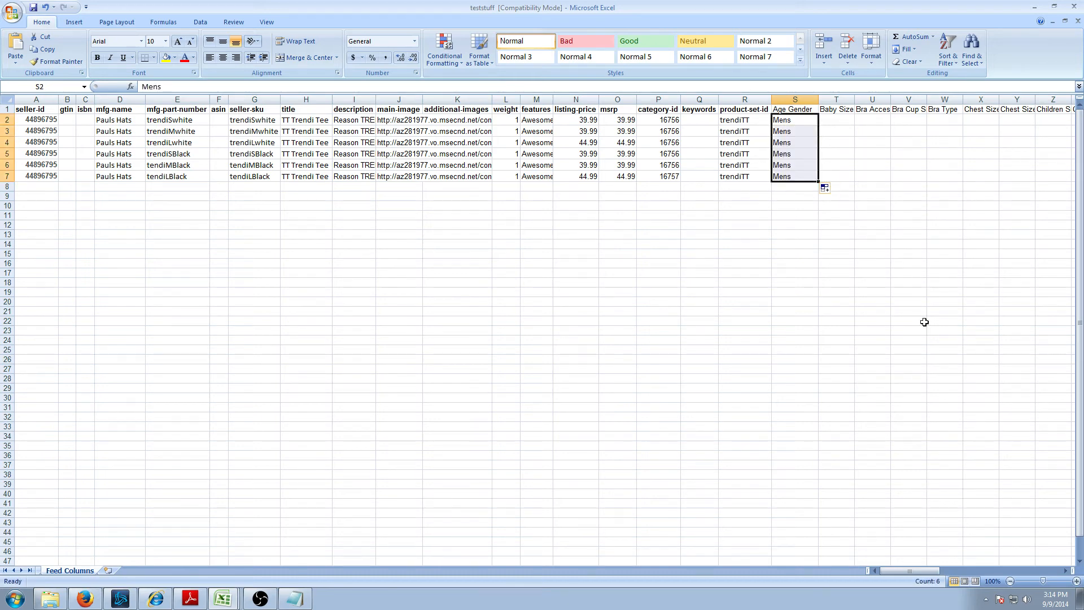
pyautogui.moveTo(922, 570); pyautogui.dragTo(939, 566)
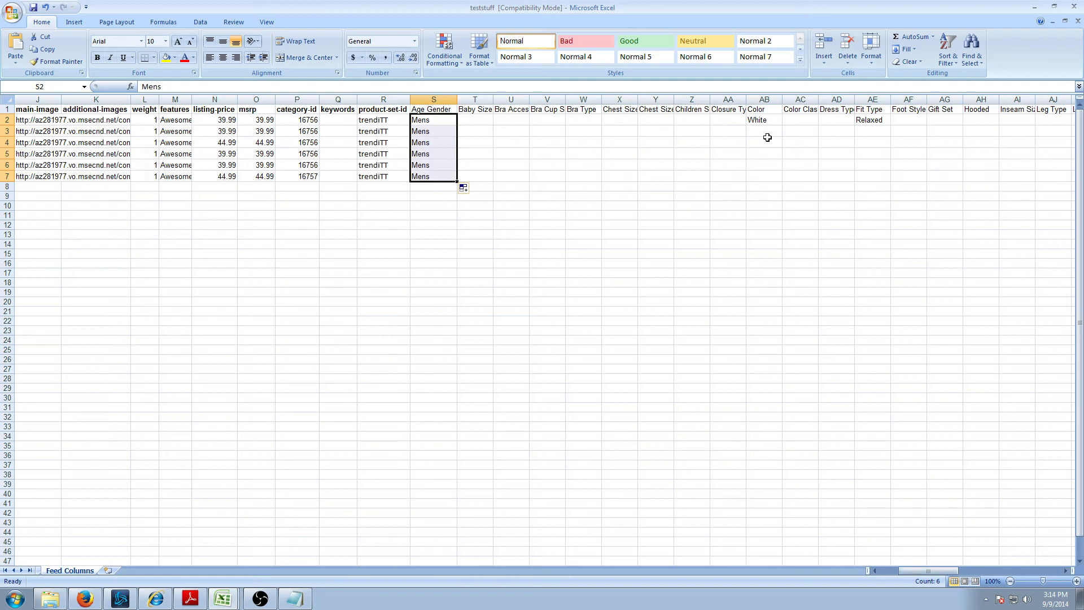
pyautogui.click(767, 118)
pyautogui.moveTo(784, 124); pyautogui.dragTo(780, 185)
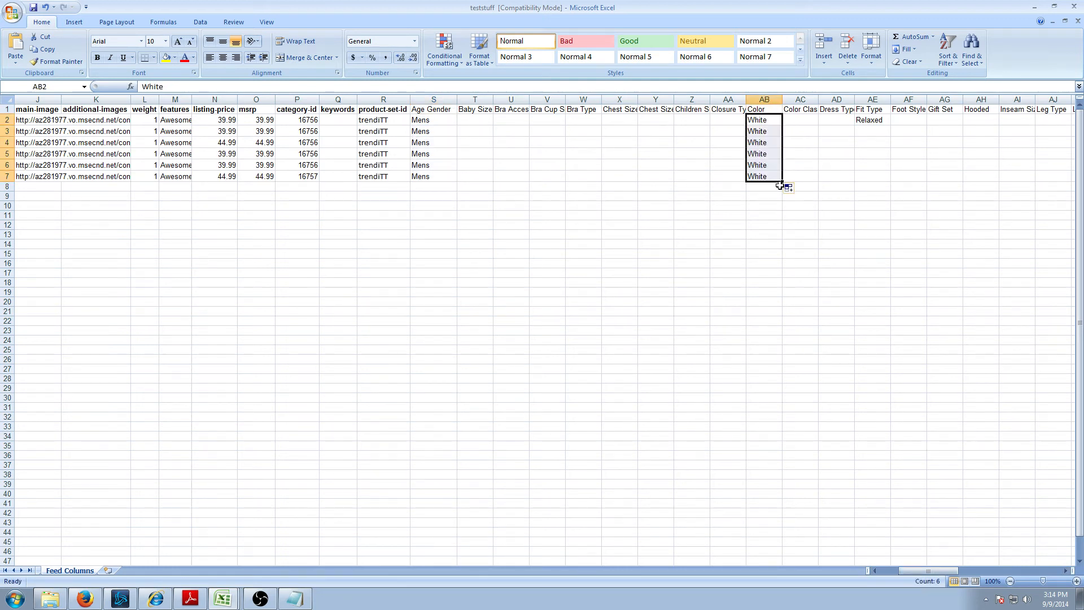
# - Change the Color of rows 5, 6 and 7 to Black
pyautogui.press('Left')
pyautogui.press('Left')
pyautogui.press('Down')
pyautogui.press('Down')
pyautogui.press('Down')
pyautogui.press('Right')
pyautogui.press('Right')
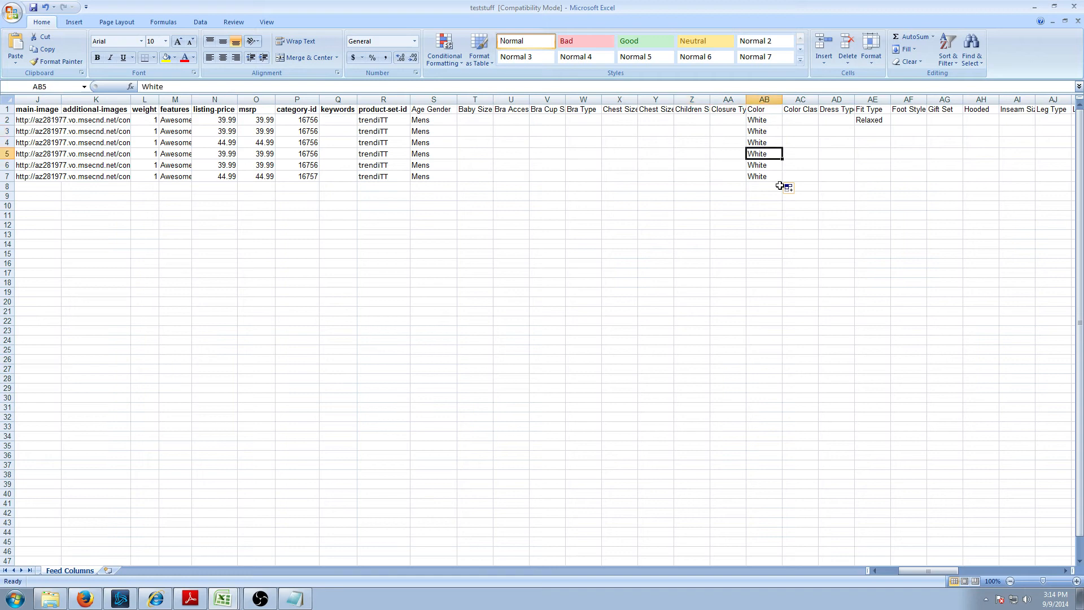
pyautogui.press('Left')
pyautogui.press('Left')
pyautogui.press('Left')
pyautogui.press('Left')
pyautogui.press('Left')
pyautogui.press('Left')
pyautogui.press('Left')
pyautogui.press('Left')
pyautogui.press('Left')
pyautogui.press('Left')
pyautogui.press('Left')
pyautogui.press('Left')
pyautogui.press('Left')
pyautogui.press('Left')
pyautogui.press('Left')
pyautogui.press('Left')
pyautogui.press('Left')
pyautogui.press('Left')
pyautogui.press('Left')
pyautogui.press('Left')
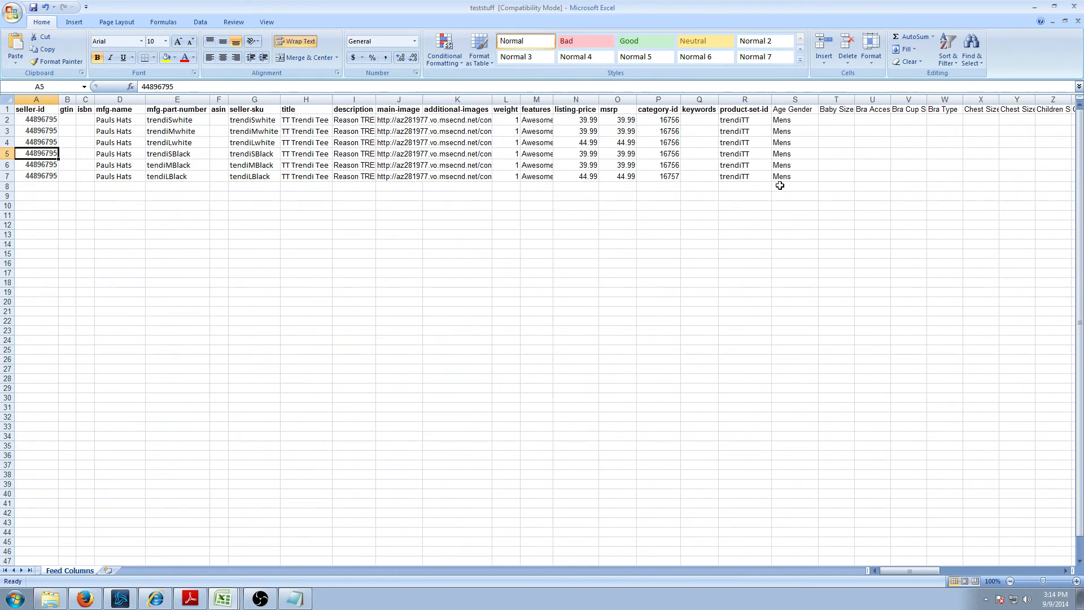
pyautogui.press('Right')
pyautogui.press('Right')
pyautogui.press('Right')
pyautogui.press('Right')
pyautogui.press('Right')
pyautogui.press('Right')
pyautogui.press('Right')
pyautogui.press('Right')
pyautogui.press('Right')
pyautogui.press('Right')
pyautogui.press('Right')
pyautogui.press('Right')
pyautogui.press('Right')
pyautogui.press('Right')
pyautogui.press('Right')
pyautogui.press('Right')
pyautogui.press('Right')
pyautogui.press('Right')
pyautogui.press('Right')
pyautogui.press('Right')
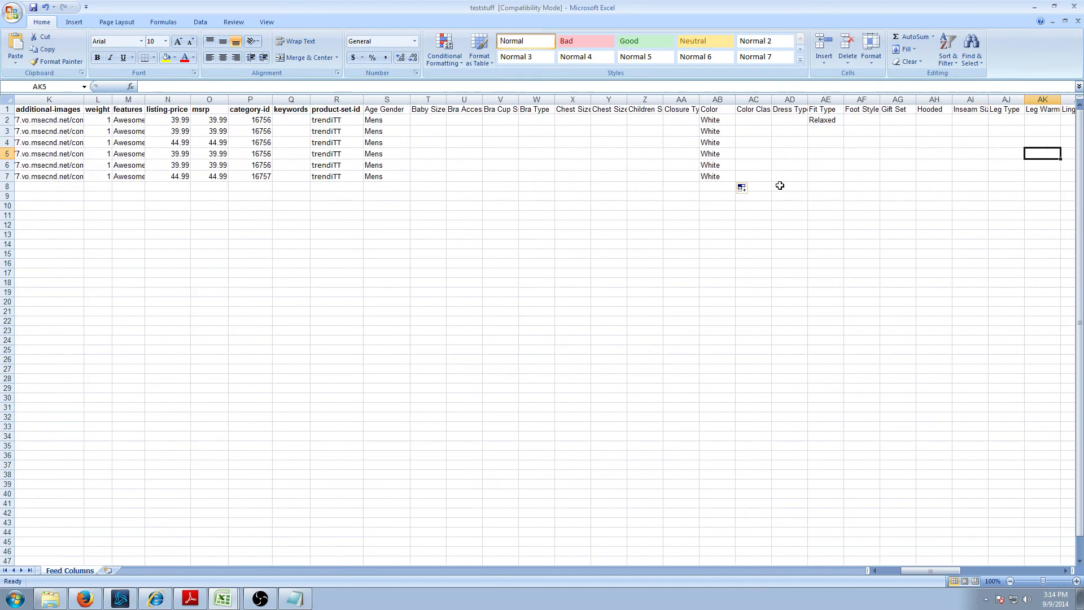
pyautogui.press('Left')
pyautogui.press('Left')
pyautogui.press('Left')
pyautogui.press('Left')
pyautogui.press('Left')
pyautogui.press('Left')
pyautogui.press('Left')
pyautogui.press('Left')
pyautogui.press('Left')
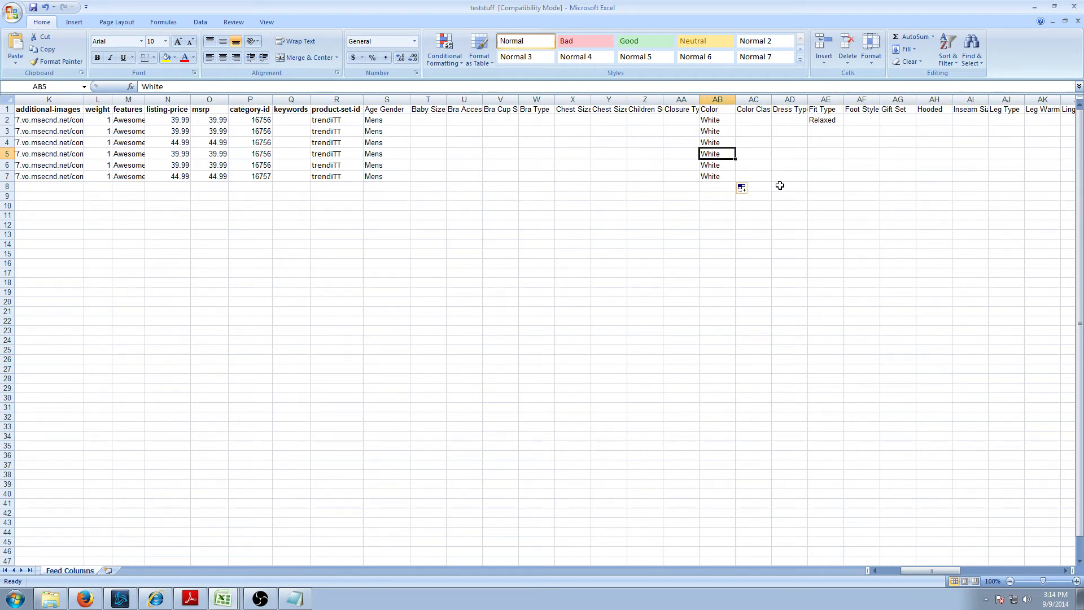
pyautogui.write('Black')
pyautogui.press('Return')
pyautogui.write('Bk')
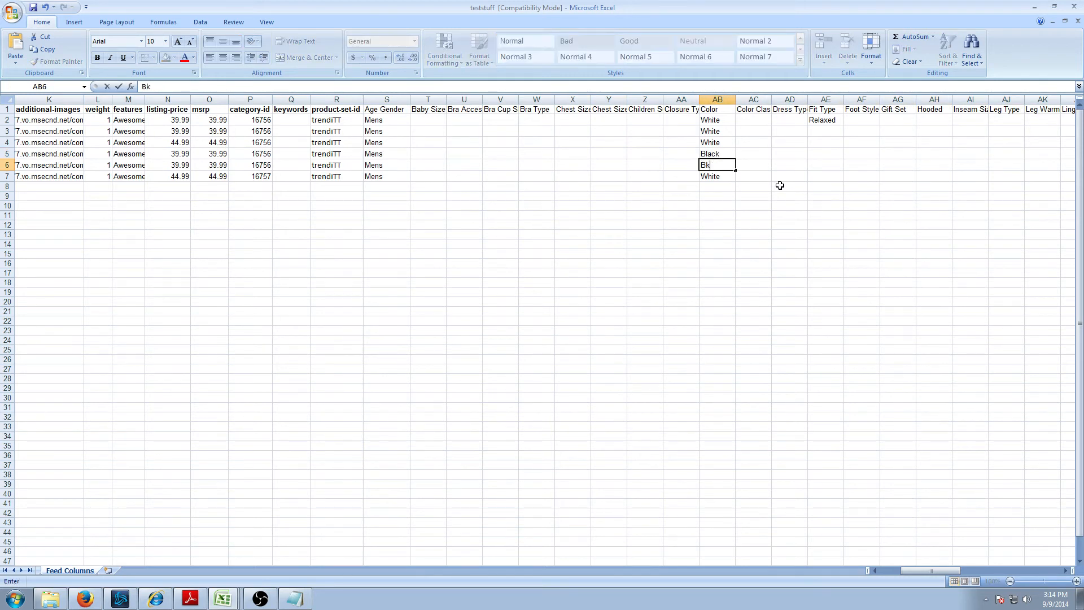
pyautogui.press('BackSpace')
pyautogui.write('lack')
pyautogui.press('Return')
pyautogui.write('Bla')
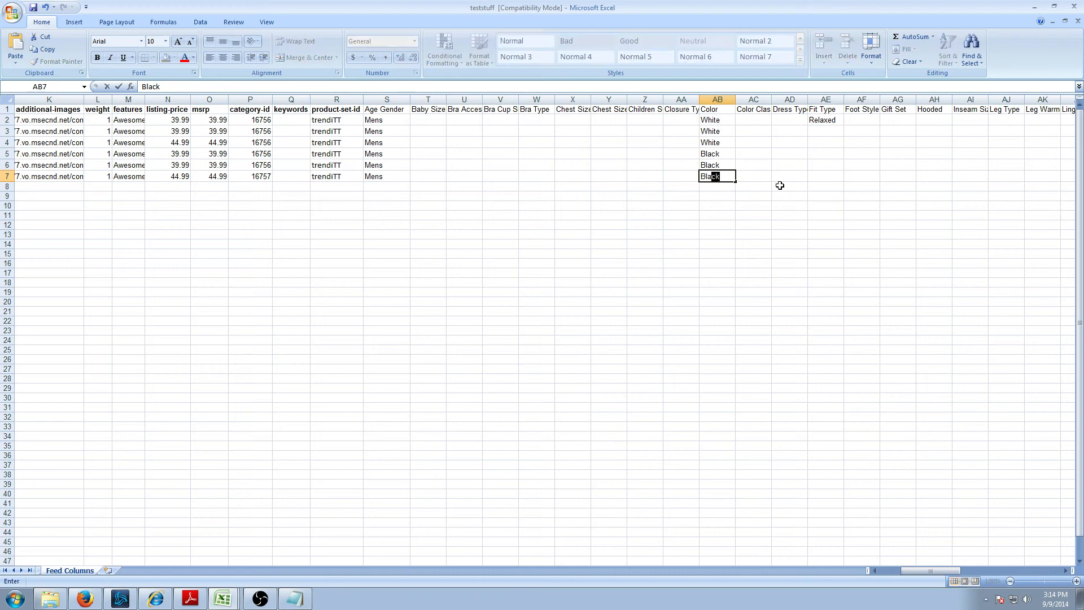
pyautogui.write('ck')
pyautogui.press('Tab')
pyautogui.press('Tab')
pyautogui.press('Tab')
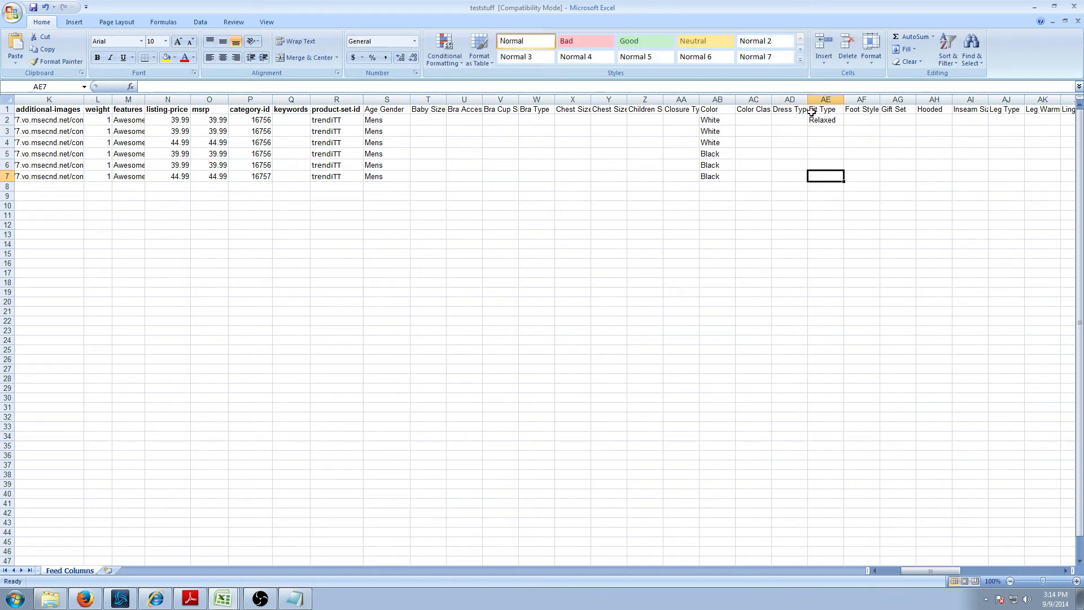
# - Fill the Relaxed fit type from row 2 down to row 7
pyautogui.click(823, 121)
pyautogui.moveTo(843, 127); pyautogui.dragTo(842, 180)
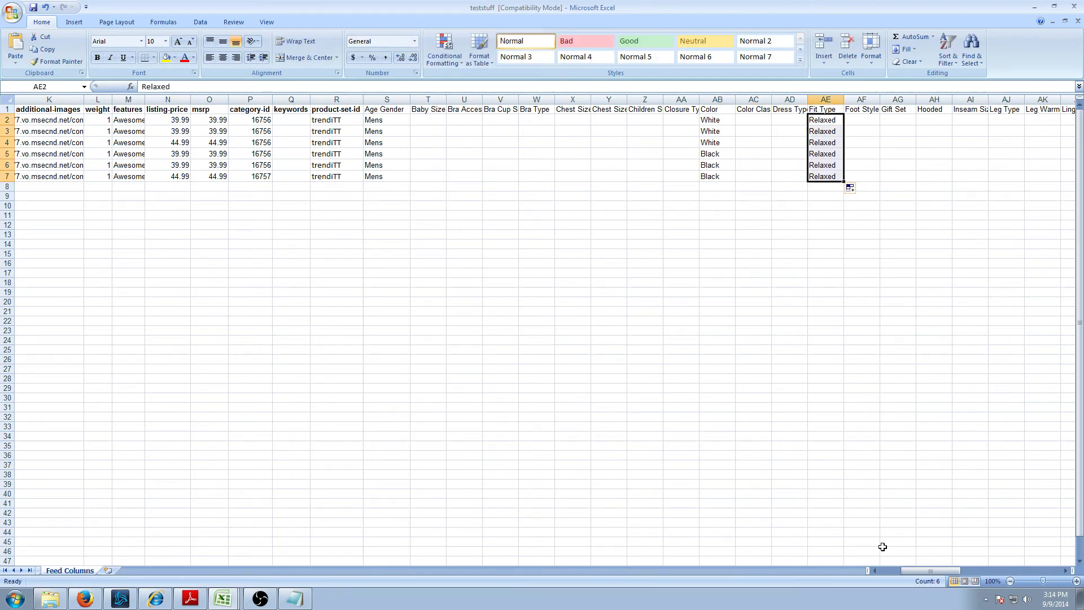
pyautogui.moveTo(926, 570); pyautogui.dragTo(980, 568)
# - Enter S in row 2's Size cell, then clear the S values filled down the column
pyautogui.click(752, 125)
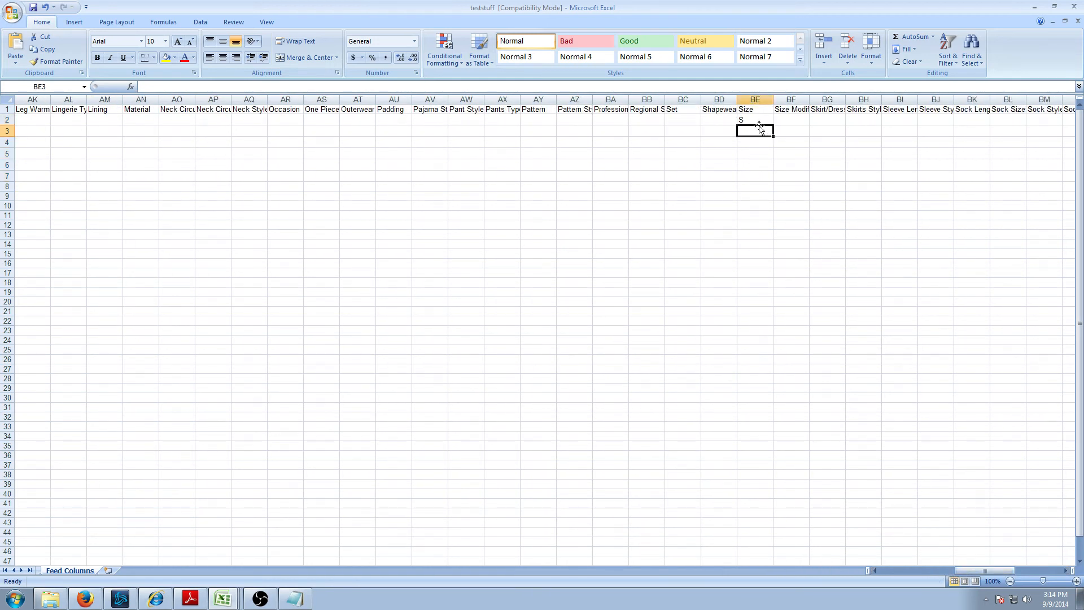
pyautogui.moveTo(770, 122); pyautogui.dragTo(778, 144)
pyautogui.click(560, 323)
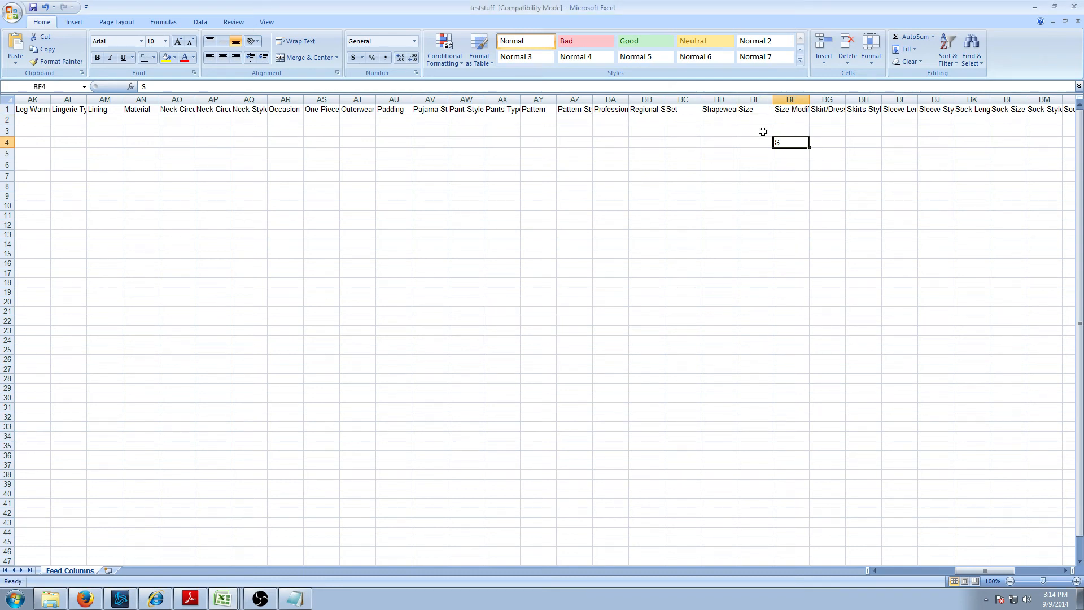
pyautogui.press('BackSpace')
pyautogui.press('Left')
pyautogui.press('Up')
pyautogui.press('Up')
pyautogui.write('S')
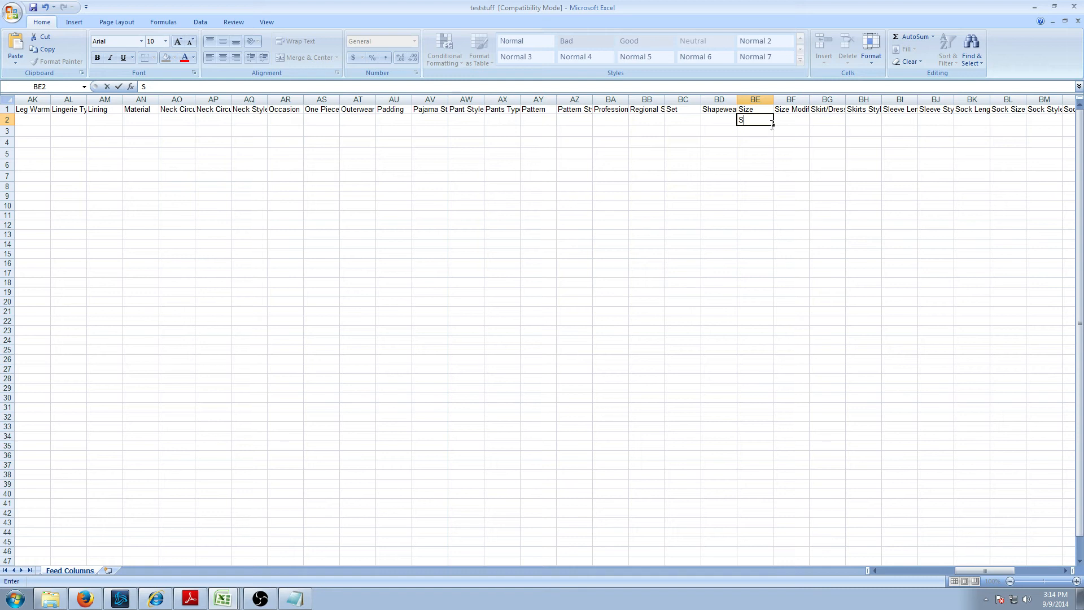
pyautogui.moveTo(774, 124); pyautogui.dragTo(779, 199)
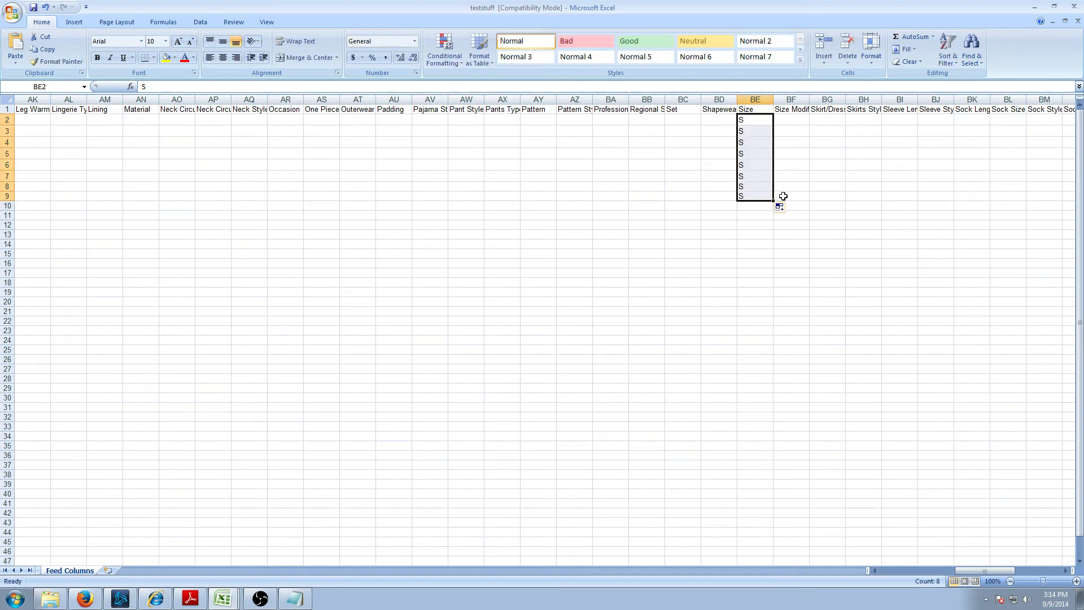
pyautogui.press('BackSpace')
pyautogui.rightClick(755, 139)
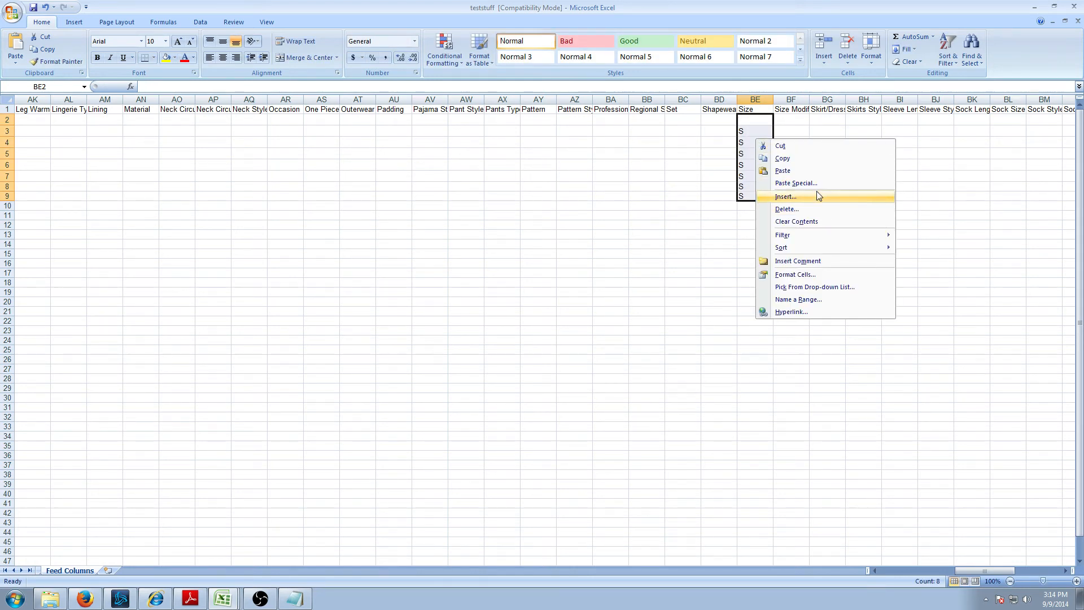
pyautogui.click(813, 221)
# - Enter sizes S, M and L in rows 2–4 of the Size column
pyautogui.click(763, 118)
pyautogui.write('S')
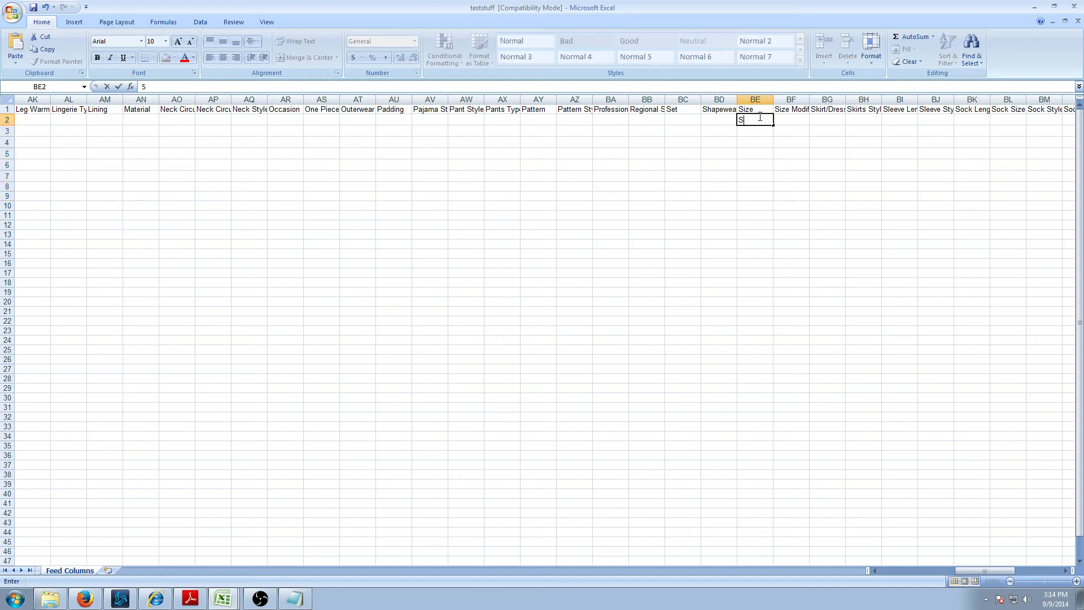
pyautogui.press('Return')
pyautogui.write('M')
pyautogui.press('Return')
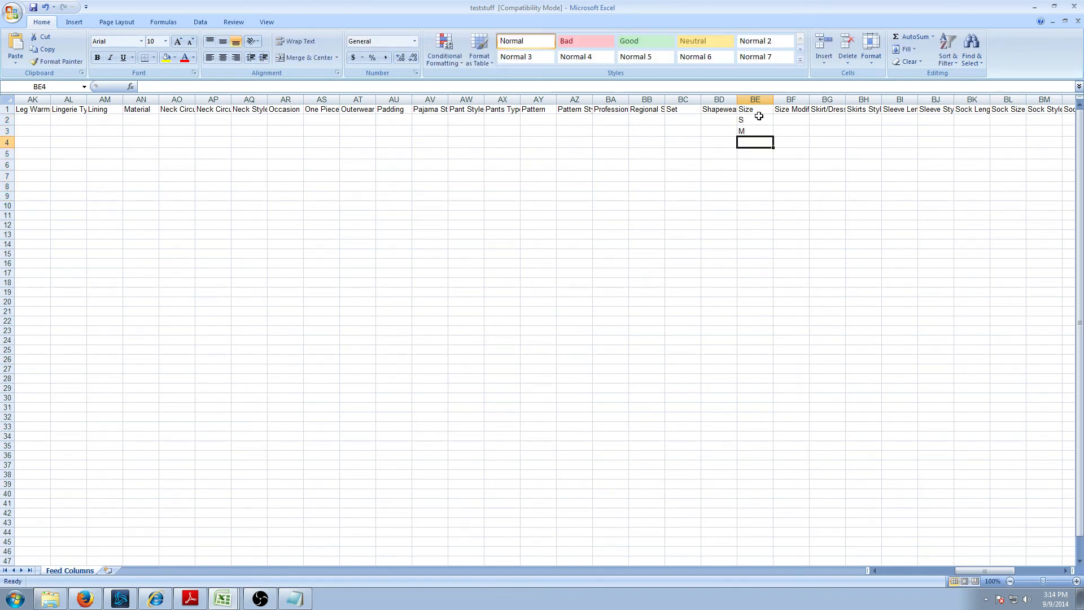
pyautogui.write('L')
pyautogui.press('Return')
# - Enter sizes S, M and L in rows 5–7 of the Size column
pyautogui.write('S')
pyautogui.press('Return')
pyautogui.write('M')
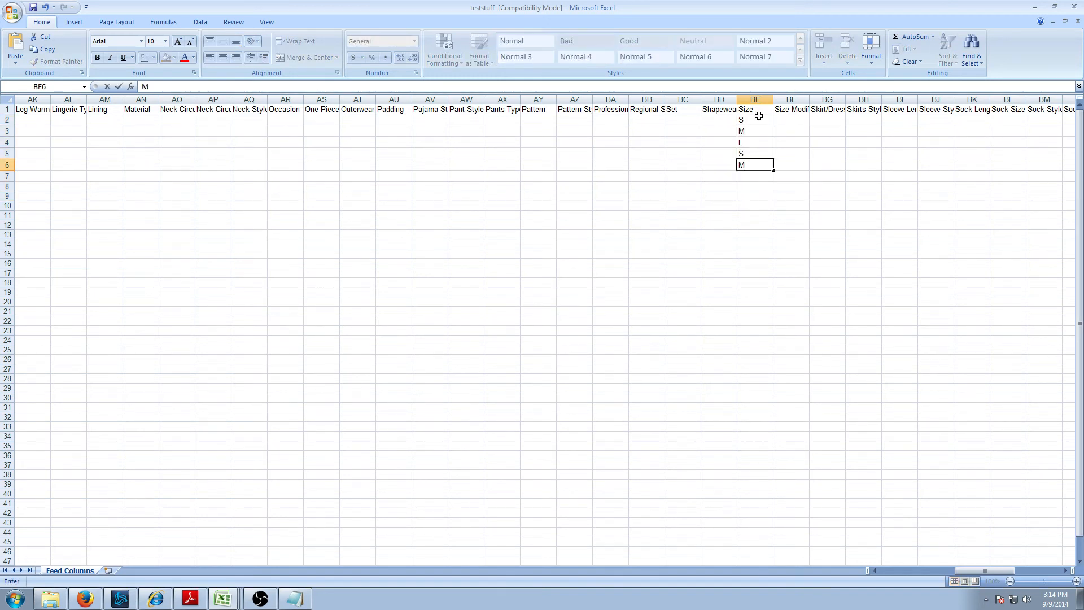
pyautogui.press('Return')
pyautogui.write('L')
pyautogui.click(756, 176)
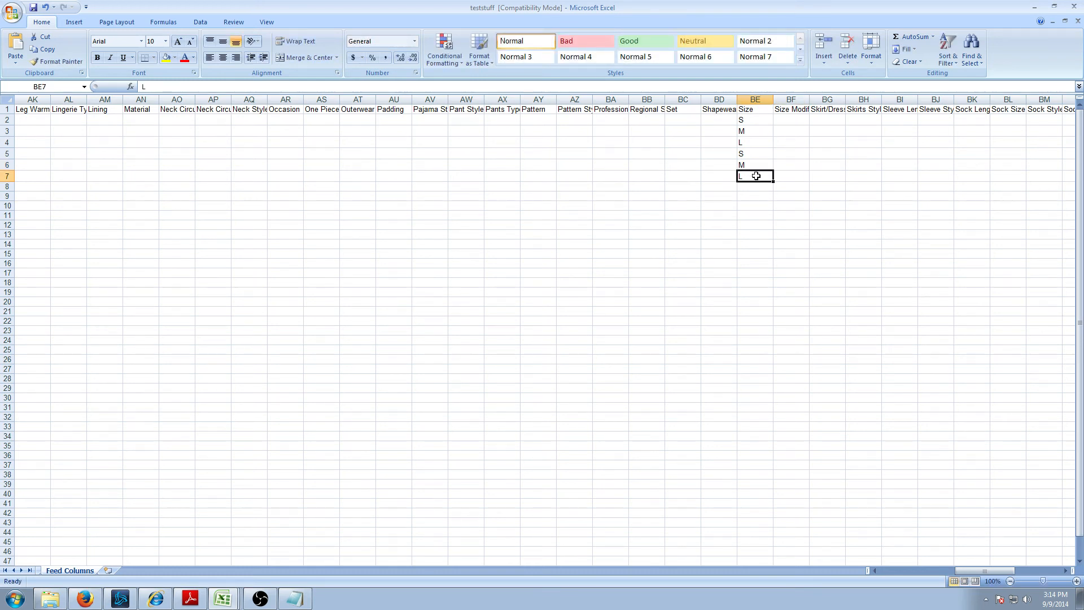
pyautogui.press('Left')
pyautogui.press('Left')
pyautogui.press('Left')
pyautogui.press('Left')
pyautogui.press('Left')
pyautogui.press('Left')
pyautogui.press('Left')
pyautogui.press('Left')
pyautogui.press('Left')
pyautogui.press('Left')
pyautogui.press('Left')
pyautogui.press('Left')
pyautogui.press('Left')
pyautogui.press('Left')
pyautogui.press('Left')
pyautogui.press('Left')
pyautogui.press('Left')
pyautogui.press('Left')
pyautogui.press('Left')
pyautogui.press('Left')
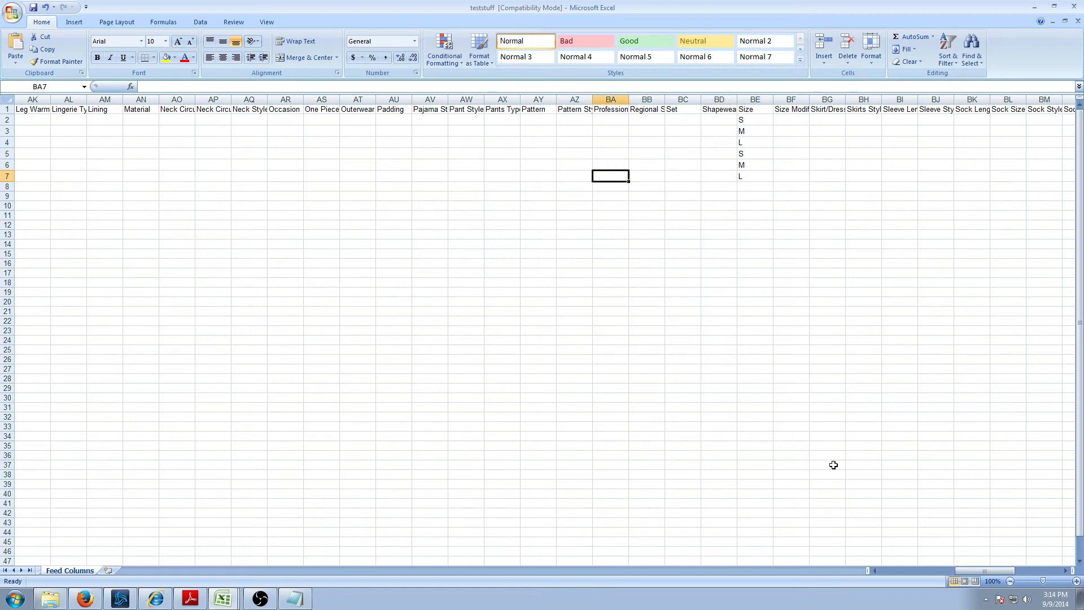
pyautogui.press('Left')
pyautogui.press('Left')
pyautogui.press('Left')
pyautogui.press('Left')
pyautogui.press('Left')
pyautogui.press('Left')
pyautogui.press('Left')
pyautogui.press('Left')
pyautogui.press('Left')
pyautogui.press('Left')
pyautogui.press('Left')
pyautogui.press('Left')
pyautogui.press('Left')
pyautogui.press('Left')
pyautogui.press('Left')
pyautogui.press('Left')
pyautogui.press('Left')
pyautogui.press('Left')
pyautogui.press('Left')
pyautogui.press('Left')
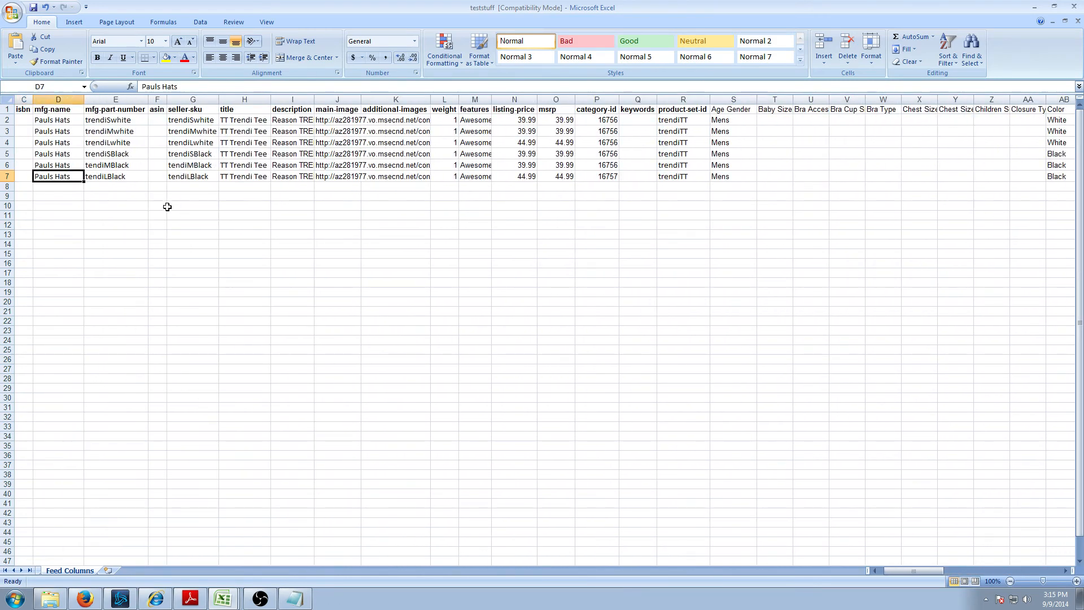
pyautogui.press('Right')
pyautogui.press('Right')
pyautogui.press('Right')
# - Fill Shirts from cell CA2 down through CA7
pyautogui.press('Right')
pyautogui.press('Right')
pyautogui.press('Right')
pyautogui.press('Right')
pyautogui.press('Right')
pyautogui.press('Right')
pyautogui.press('Right')
pyautogui.press('Right')
pyautogui.press('Right')
pyautogui.press('Right')
pyautogui.press('Right')
pyautogui.press('Right')
pyautogui.press('Right')
pyautogui.press('Right')
pyautogui.press('Right')
pyautogui.press('Right')
pyautogui.press('Right')
pyautogui.press('Right')
pyautogui.press('Right')
pyautogui.press('Right')
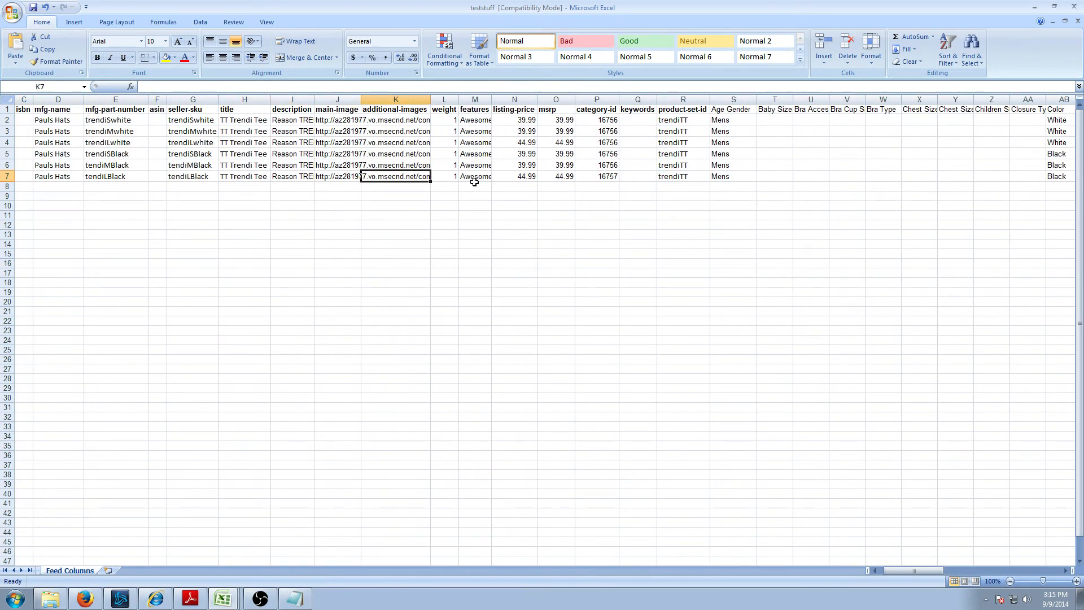
pyautogui.press('Right')
pyautogui.press('Right')
pyautogui.press('Right')
pyautogui.press('Right')
pyautogui.press('Right')
pyautogui.press('Right')
pyautogui.press('Right')
pyautogui.press('Right')
pyautogui.press('Right')
pyautogui.press('Right')
pyautogui.press('Right')
pyautogui.press('Right')
pyautogui.press('Right')
pyautogui.press('Right')
pyautogui.press('Right')
pyautogui.press('Right')
pyautogui.press('Right')
pyautogui.press('Right')
pyautogui.press('Right')
pyautogui.press('Right')
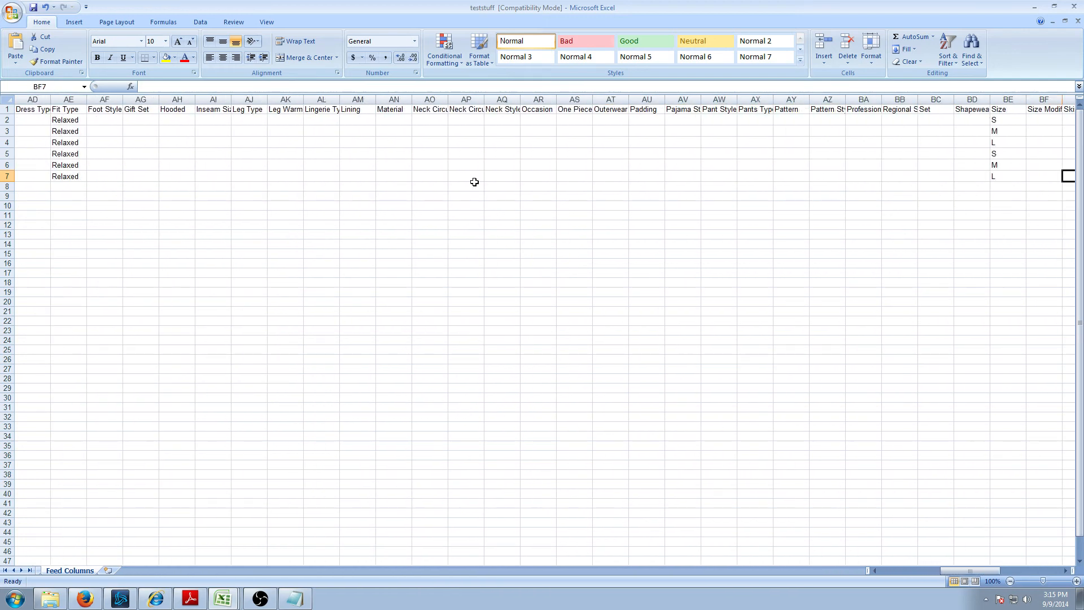
pyautogui.press('Right')
pyautogui.press('Right')
pyautogui.press('Right')
pyautogui.press('Right')
pyautogui.press('Right')
pyautogui.press('Right')
pyautogui.press('Right')
pyautogui.press('Right')
pyautogui.press('Right')
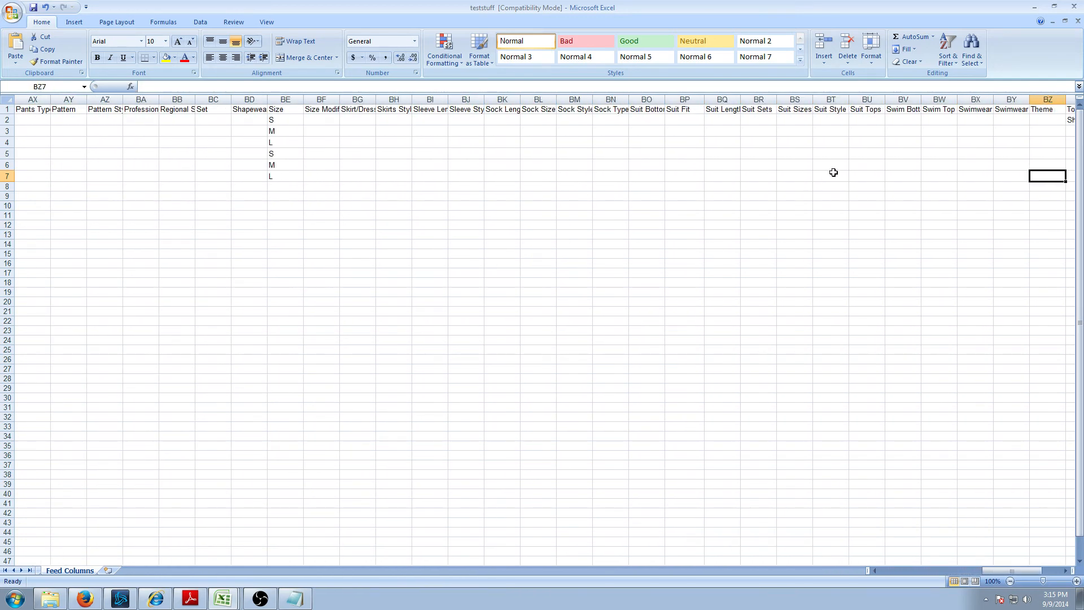
pyautogui.click(910, 122)
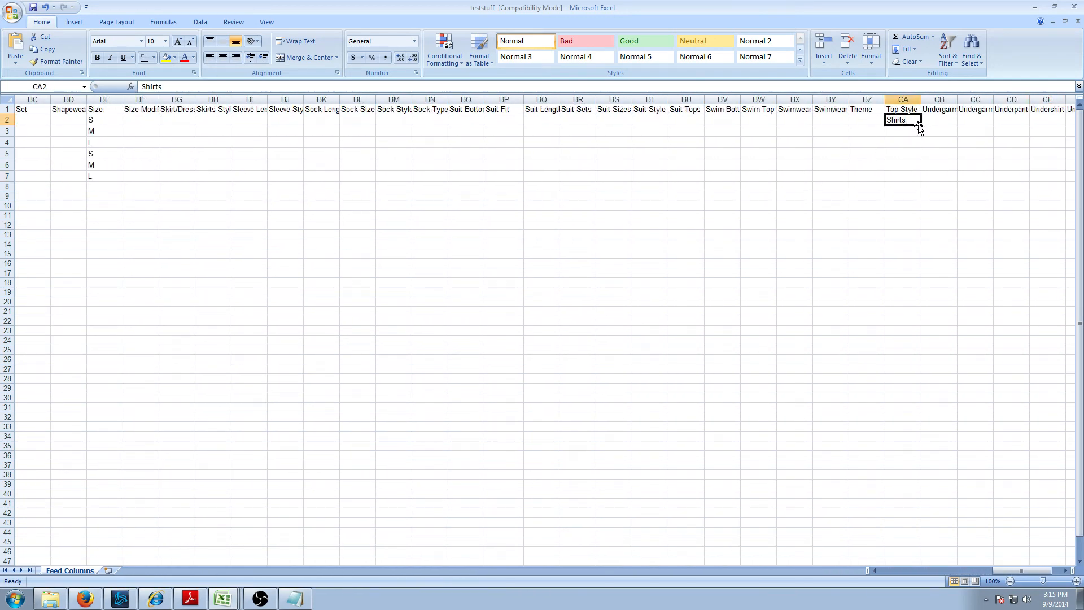
pyautogui.moveTo(921, 125); pyautogui.dragTo(922, 184)
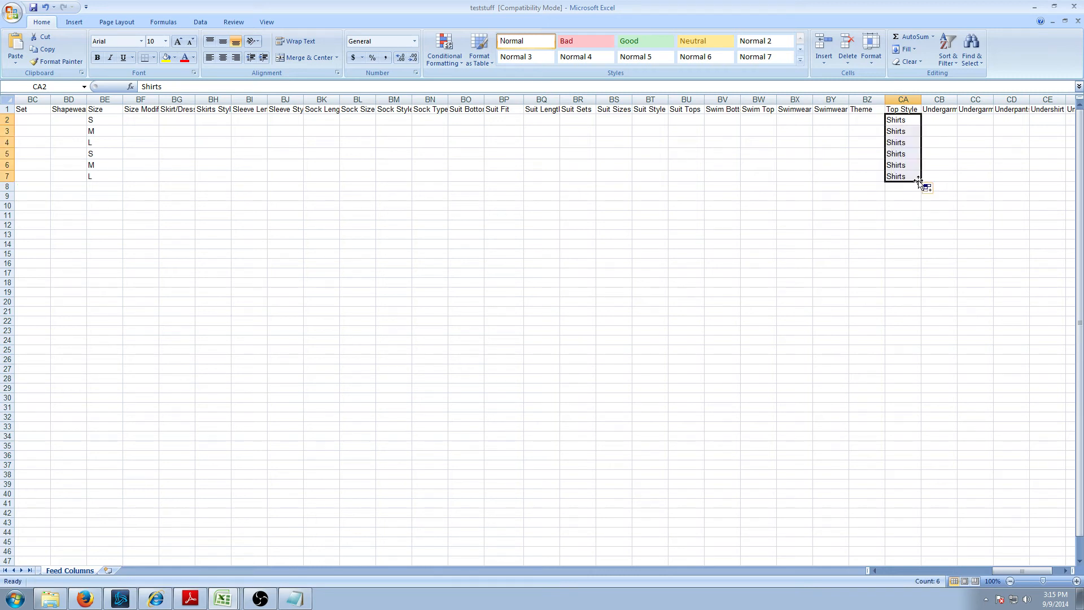
# - Review row 7's columns and rows 2–7, then check the category-id in P7
pyautogui.hotkey('ctrl', 'Down')
pyautogui.press('Left')
pyautogui.press('Left')
pyautogui.press('Left')
pyautogui.press('Left')
pyautogui.press('Left')
pyautogui.press('Left')
pyautogui.press('Left')
pyautogui.press('Left')
pyautogui.press('Left')
pyautogui.press('Left')
pyautogui.press('Left')
pyautogui.press('Left')
pyautogui.press('Left')
pyautogui.press('Right')
pyautogui.press('Right')
pyautogui.press('Right')
pyautogui.press('Right')
pyautogui.press('Right')
pyautogui.press('Right')
pyautogui.press('Right')
pyautogui.press('Right')
pyautogui.press('Right')
pyautogui.press('Right')
pyautogui.press('Right')
pyautogui.press('Right')
pyautogui.press('Right')
pyautogui.press('Right')
pyautogui.press('Right')
pyautogui.press('Right')
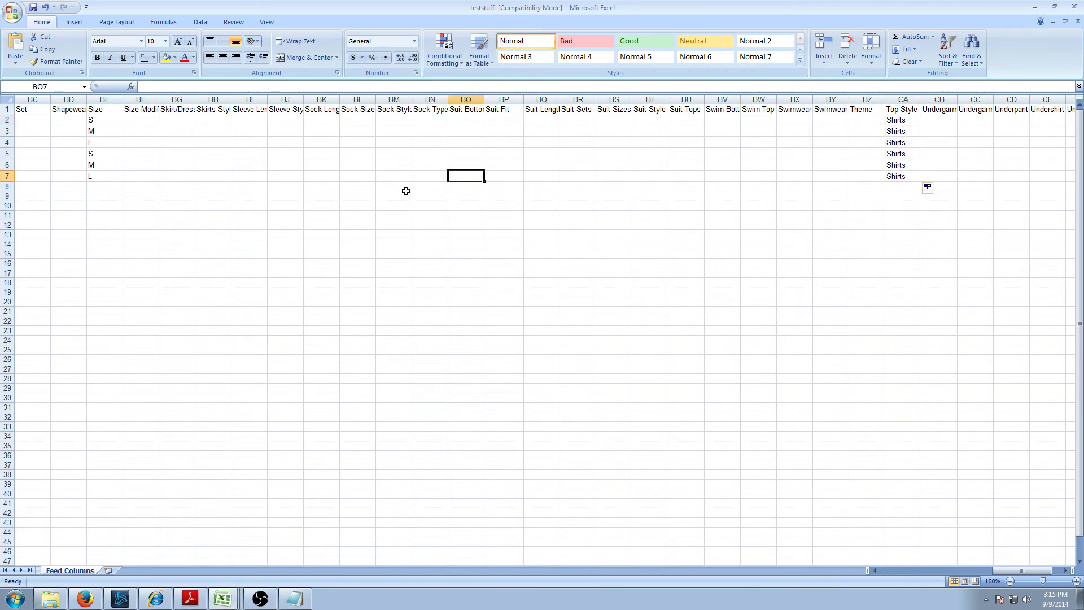
pyautogui.press('Right')
pyautogui.press('Right')
pyautogui.press('Right')
pyautogui.press('Right')
pyautogui.press('Right')
pyautogui.press('Right')
pyautogui.press('Right')
pyautogui.press('Right')
pyautogui.press('Right')
pyautogui.press('Right')
pyautogui.press('Right')
pyautogui.press('Right')
pyautogui.press('Right')
pyautogui.press('Right')
pyautogui.press('Right')
pyautogui.press('Right')
pyautogui.press('Left')
pyautogui.press('Left')
pyautogui.press('Left')
pyautogui.press('Left')
pyautogui.press('Left')
pyautogui.press('Left')
pyautogui.press('Left')
pyautogui.press('Left')
pyautogui.press('Left')
pyautogui.press('Left')
pyautogui.press('Left')
pyautogui.press('Left')
pyautogui.press('Left')
pyautogui.press('Left')
pyautogui.press('Left')
pyautogui.press('Left')
pyautogui.press('Left')
pyautogui.press('Left')
pyautogui.press('Left')
pyautogui.press('Left')
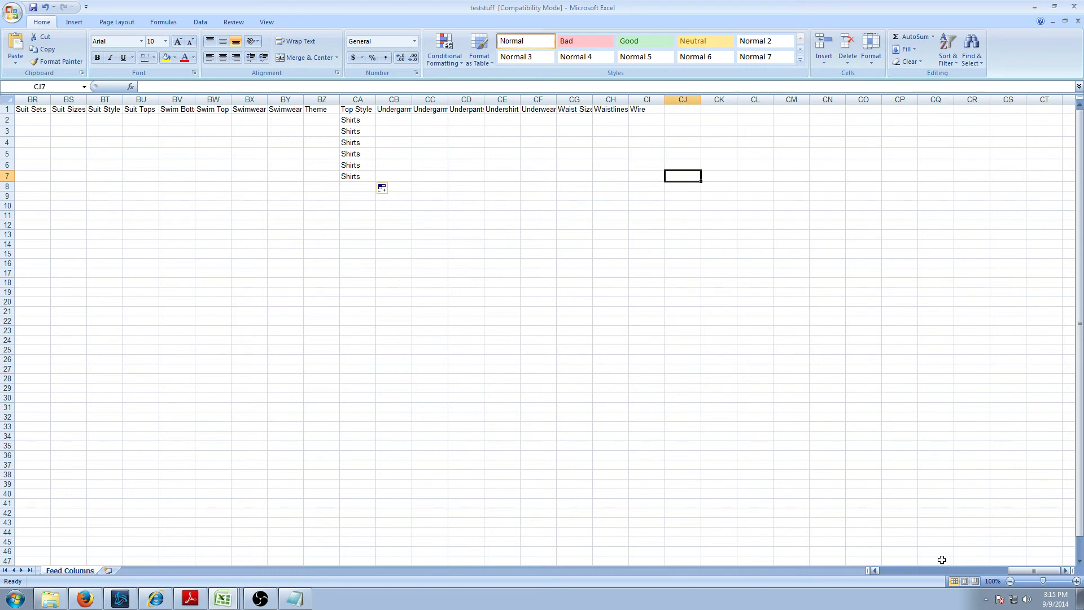
pyautogui.press('Left')
pyautogui.press('Left')
pyautogui.press('Left')
pyautogui.press('Left')
pyautogui.press('Left')
pyautogui.press('Left')
pyautogui.press('Left')
pyautogui.press('Left')
pyautogui.press('Left')
pyautogui.press('Left')
pyautogui.press('Left')
pyautogui.press('Left')
pyautogui.press('Left')
pyautogui.press('Left')
pyautogui.press('Left')
pyautogui.press('Left')
pyautogui.press('Left')
pyautogui.press('Left')
pyautogui.press('Left')
pyautogui.press('Left')
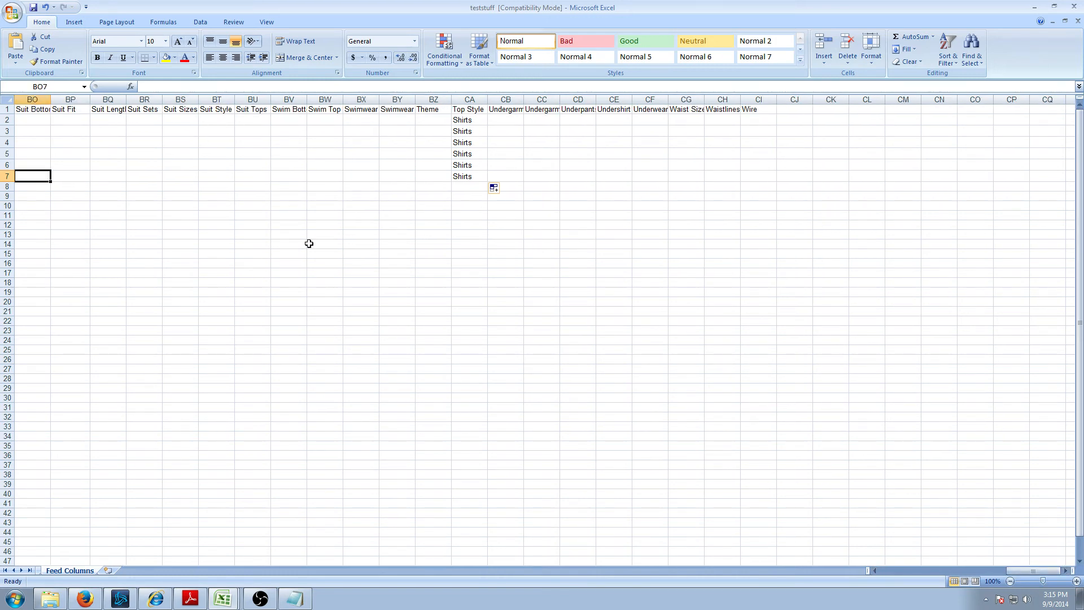
pyautogui.press('Left')
pyautogui.press('Left')
pyautogui.press('Left')
pyautogui.press('Left')
pyautogui.press('Left')
pyautogui.press('Left')
pyautogui.press('Left')
pyautogui.press('Left')
pyautogui.press('Left')
pyautogui.press('Left')
pyautogui.press('Left')
pyautogui.press('Left')
pyautogui.press('Left')
pyautogui.press('Left')
pyautogui.press('Left')
pyautogui.press('Left')
pyautogui.press('Left')
pyautogui.press('Left')
pyautogui.press('Left')
pyautogui.press('Left')
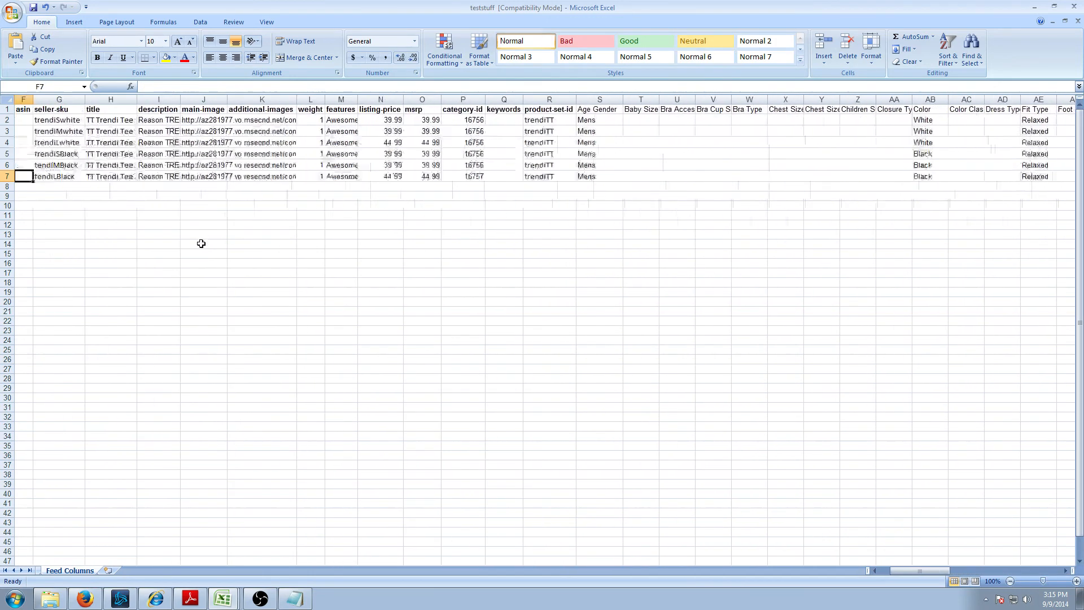
pyautogui.click(292, 309)
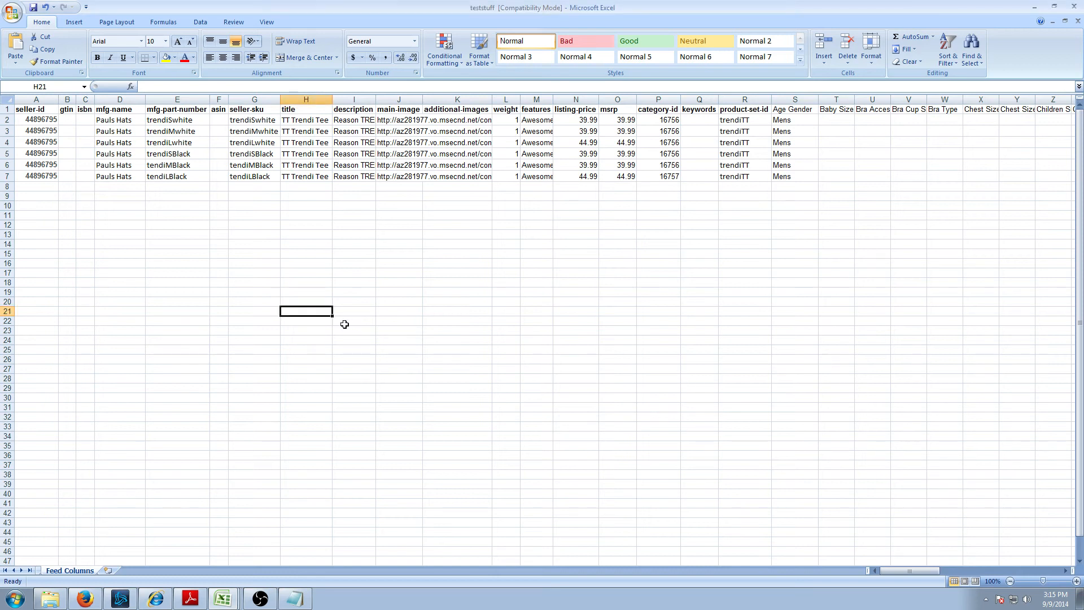
pyautogui.moveTo(7, 120); pyautogui.dragTo(7, 177)
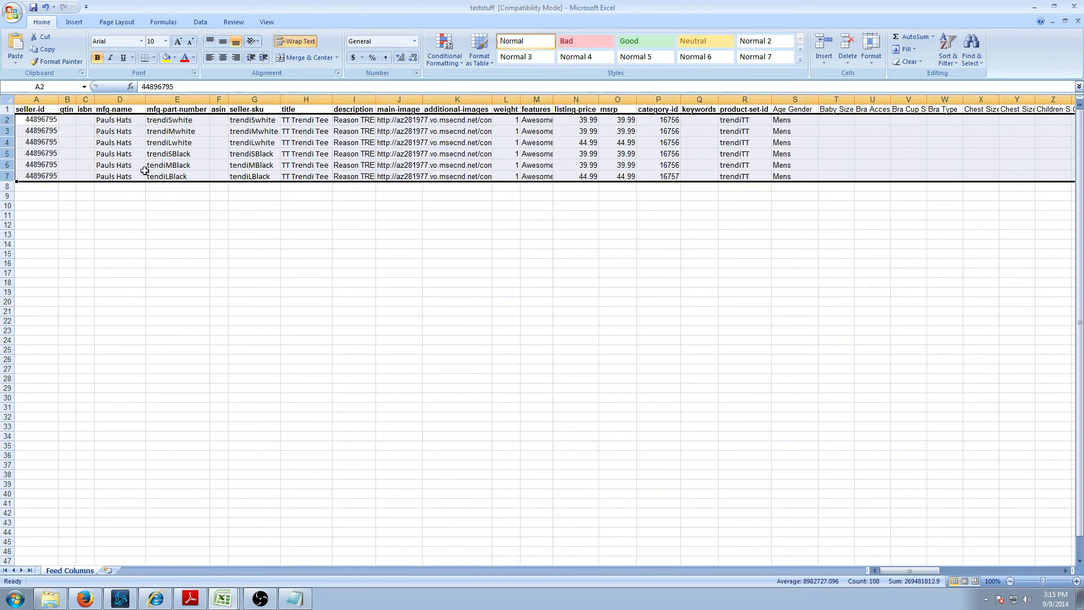
pyautogui.click(545, 239)
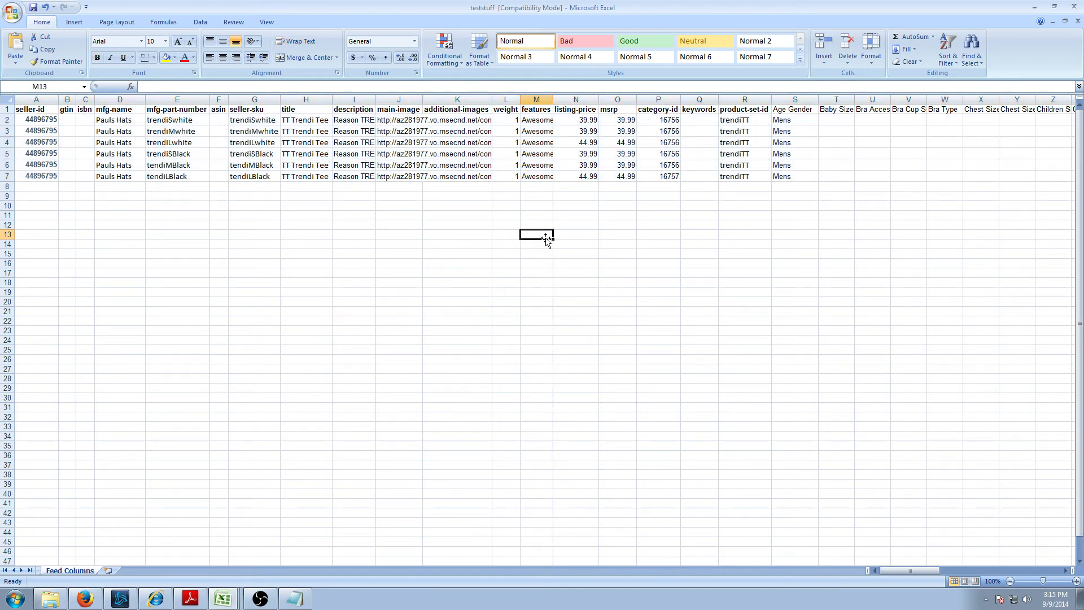
pyautogui.click(677, 175)
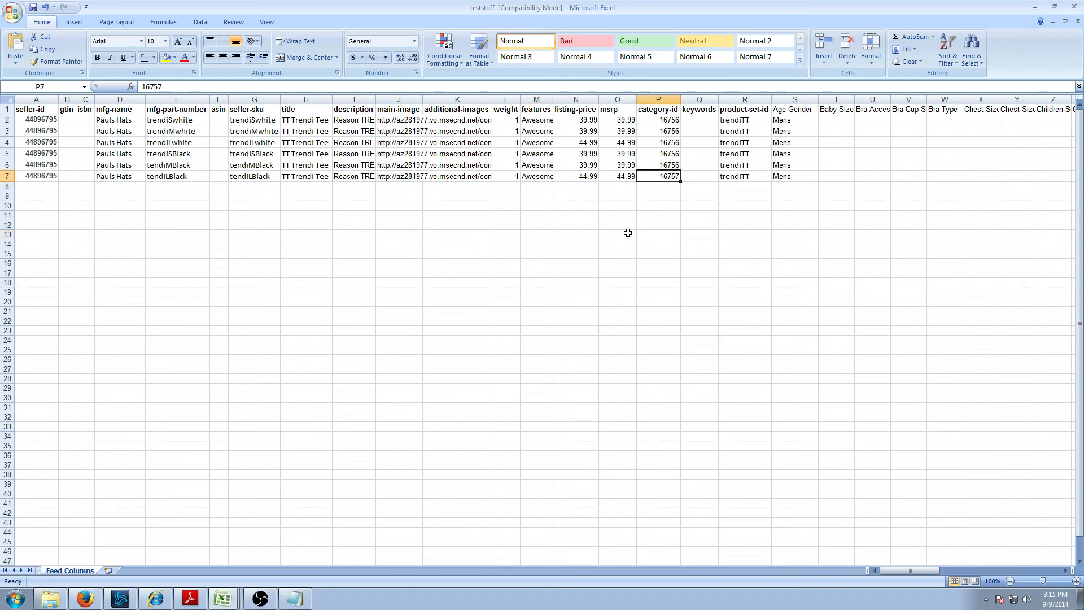
# - Save the workbook as teststuff in Text (Tab delimited) format, keeping that format
pyautogui.hotkey('ctrl', 's')
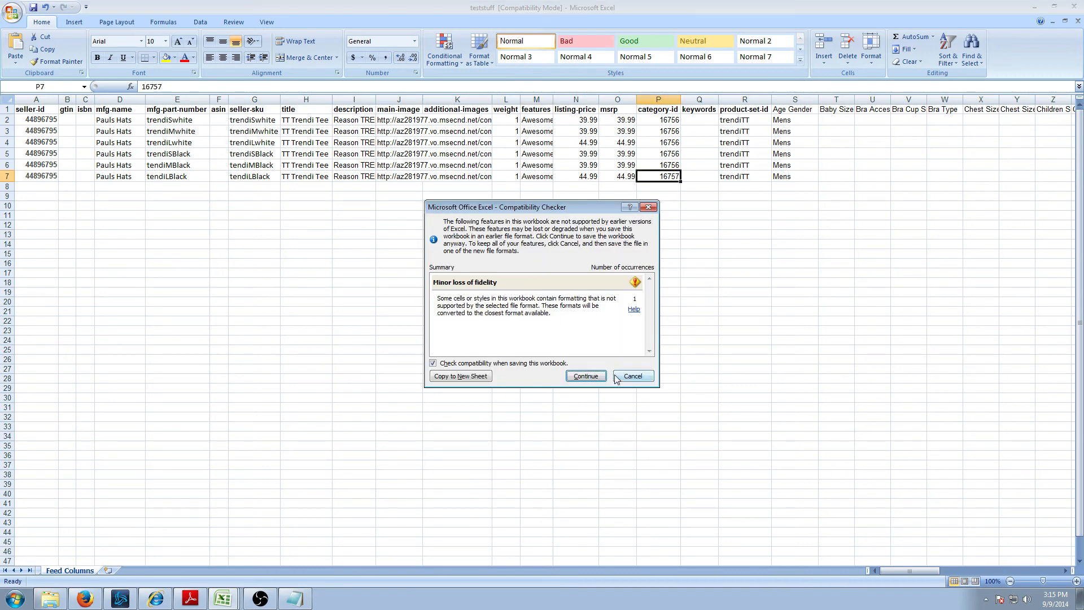
pyautogui.click(587, 374)
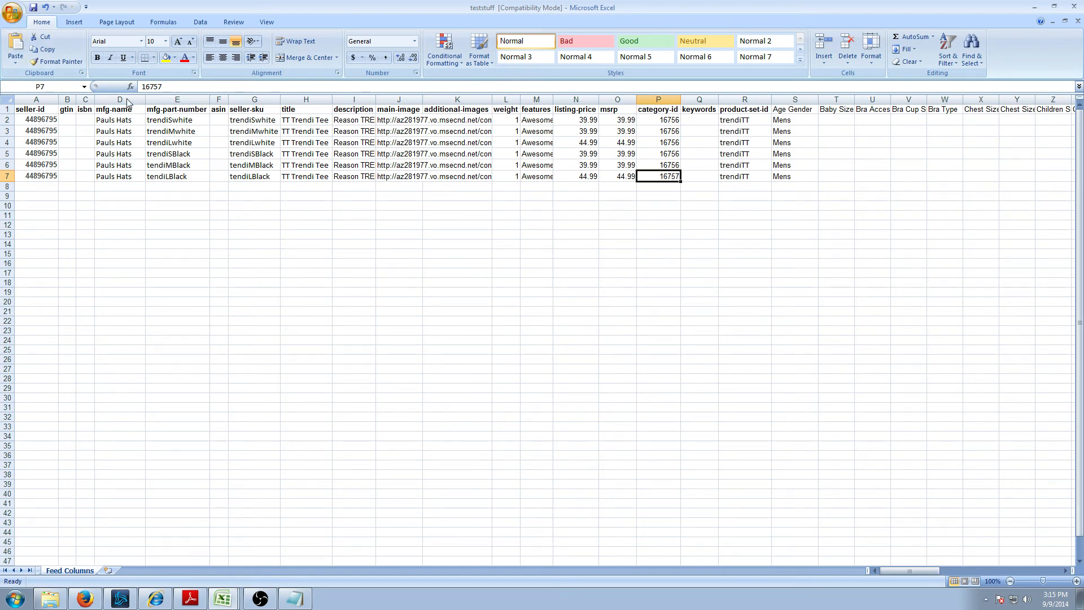
pyautogui.press('F12')
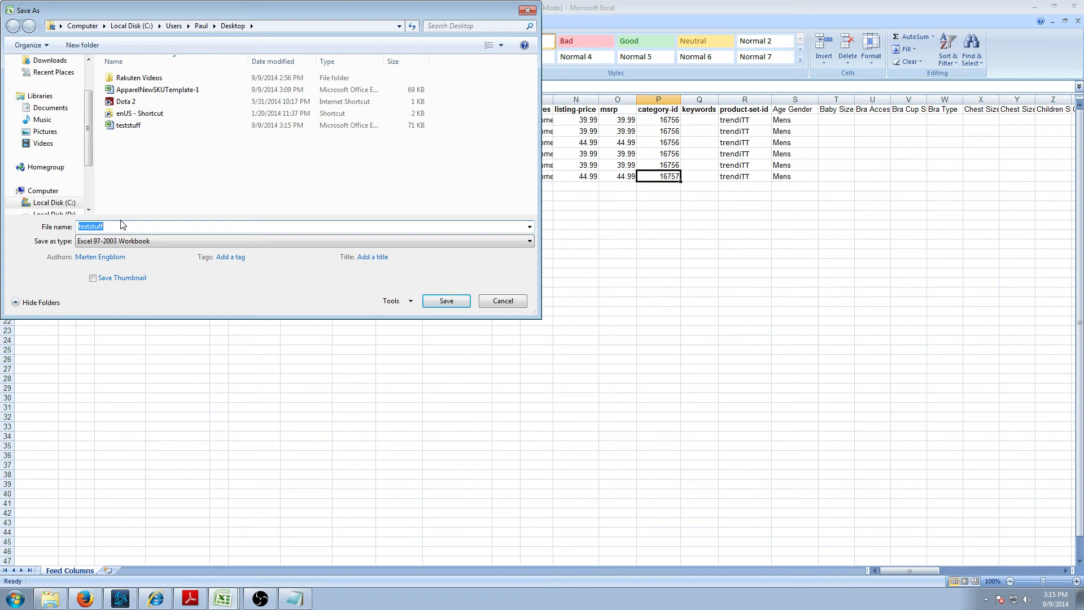
pyautogui.click(122, 239)
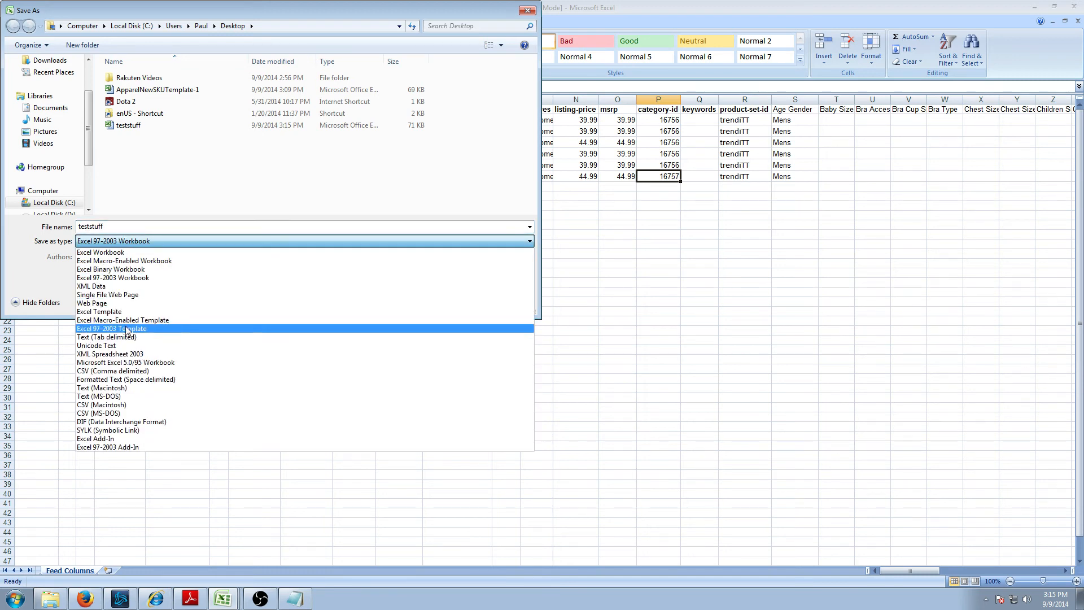
pyautogui.click(124, 337)
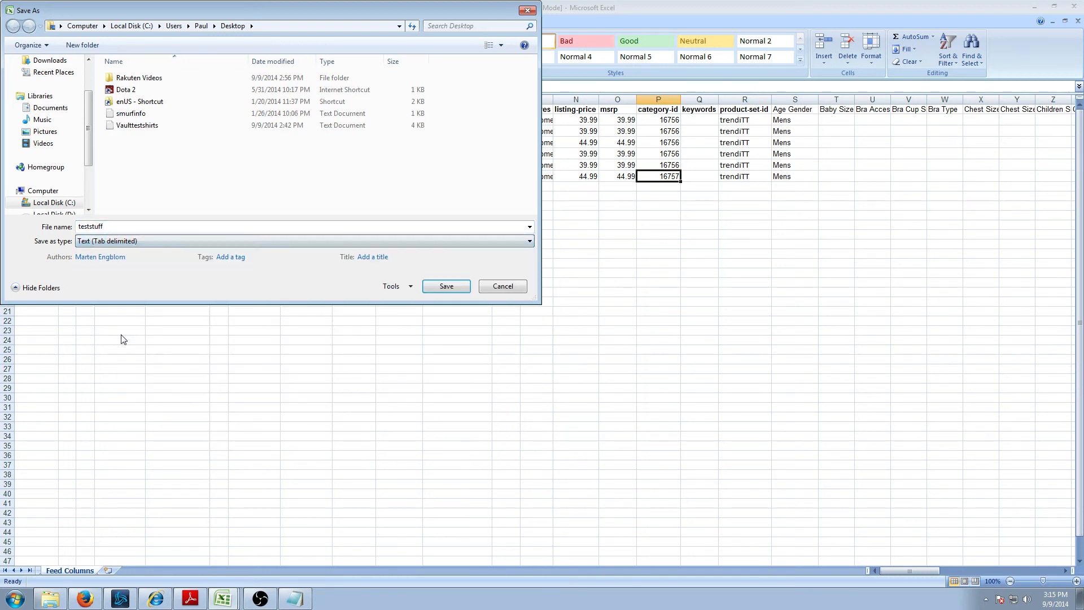
pyautogui.click(132, 225)
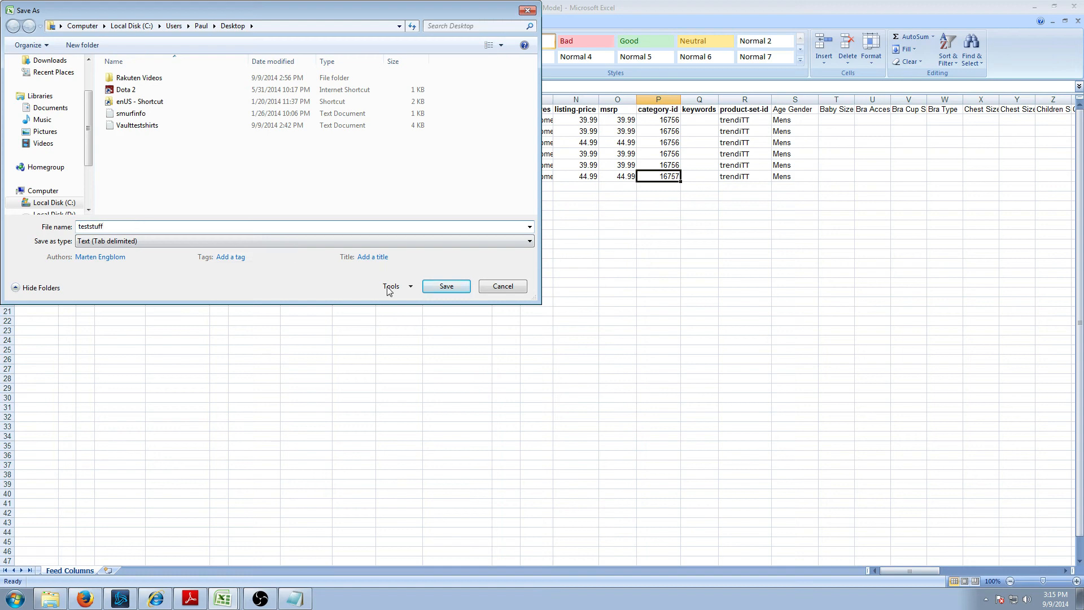
pyautogui.click(446, 286)
pyautogui.click(504, 334)
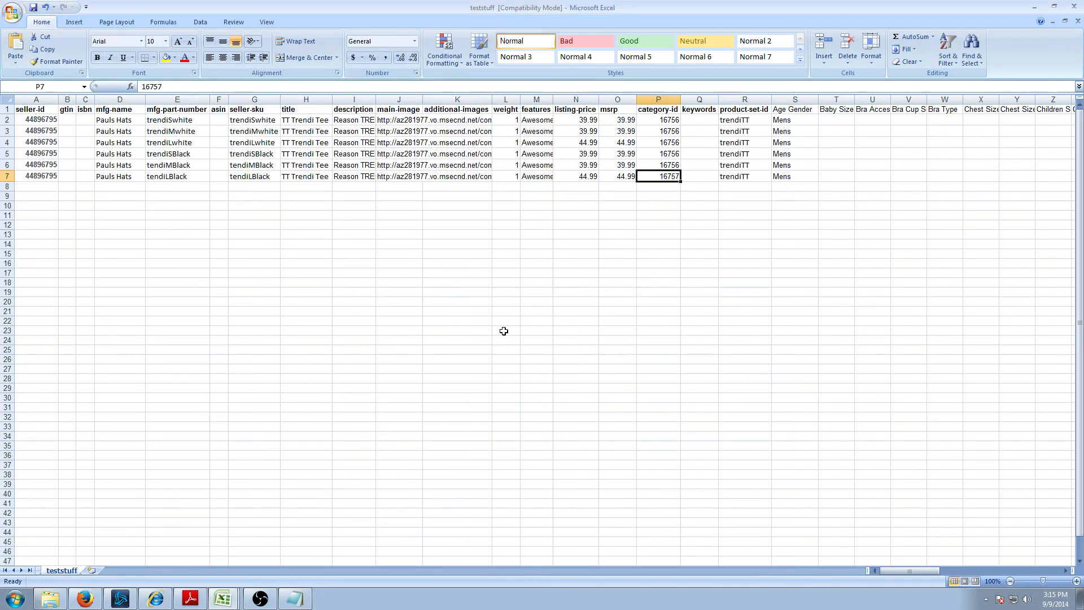
pyautogui.click(155, 599)
# - Go to the Validate Feed page in the RMS Portal
pyautogui.click(128, 21)
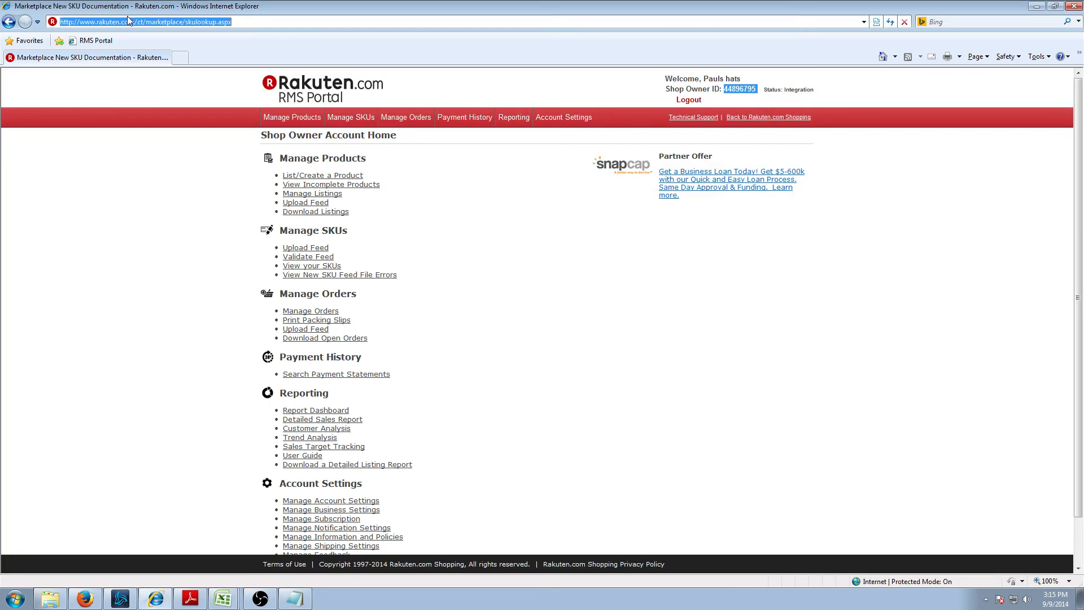
pyautogui.write('rmspo')
pyautogui.press('Down')
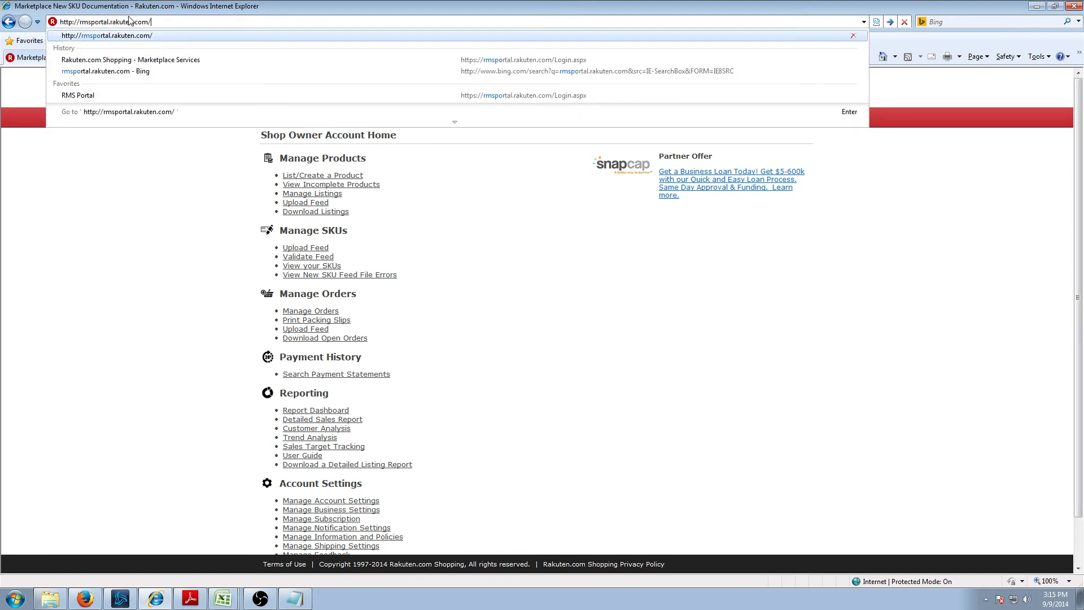
pyautogui.press('Return')
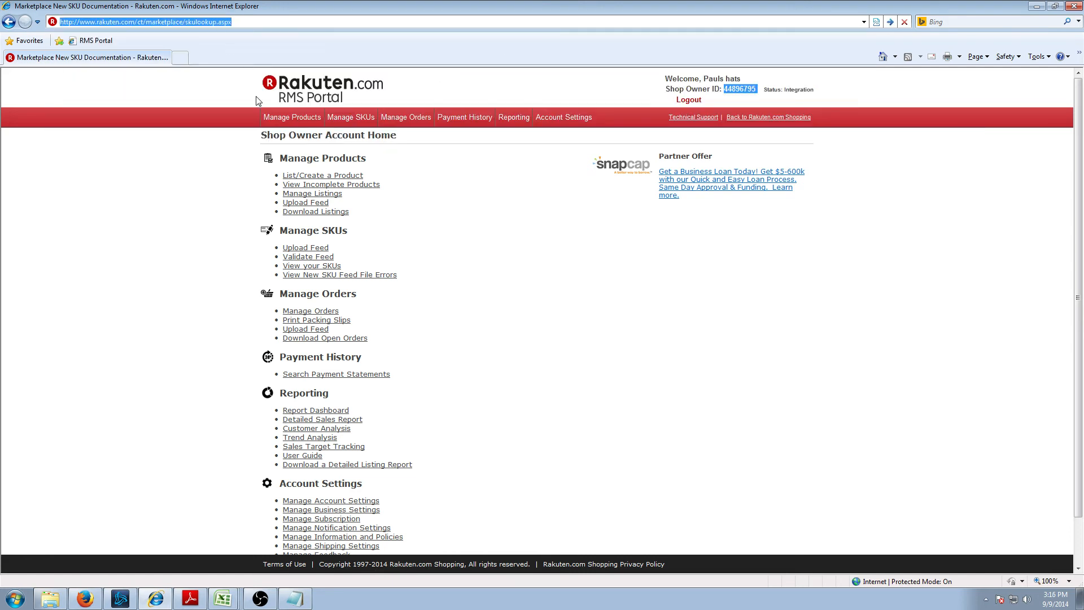
pyautogui.click(460, 235)
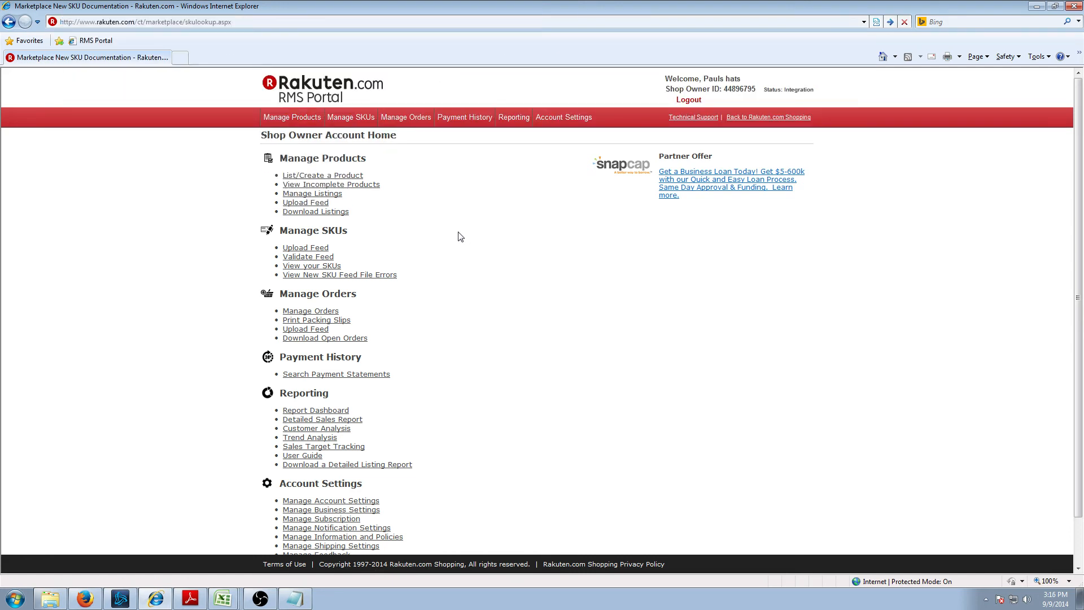
pyautogui.click(316, 249)
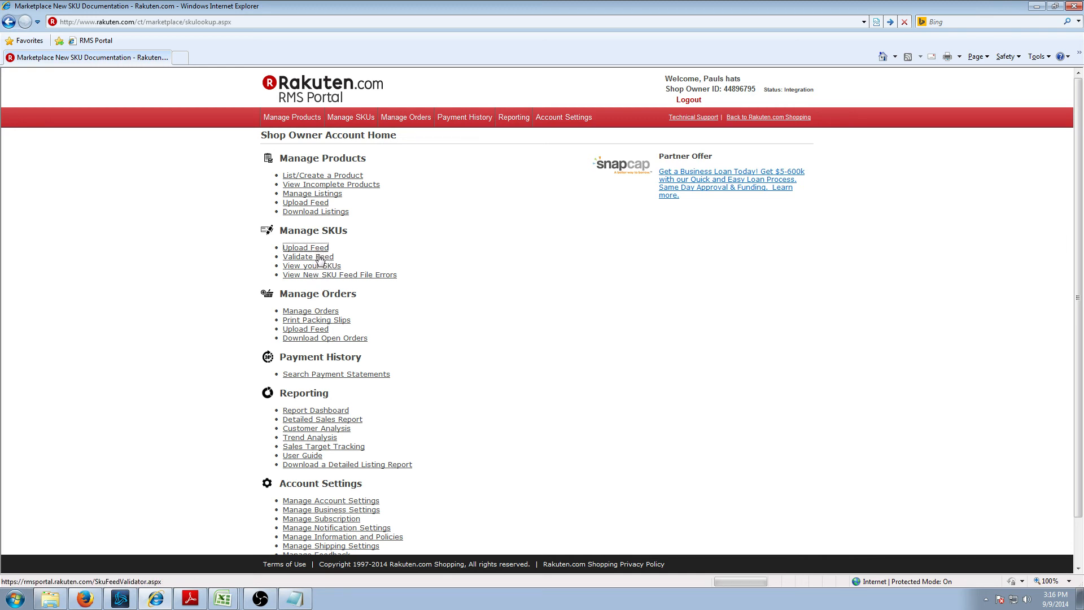
pyautogui.click(320, 259)
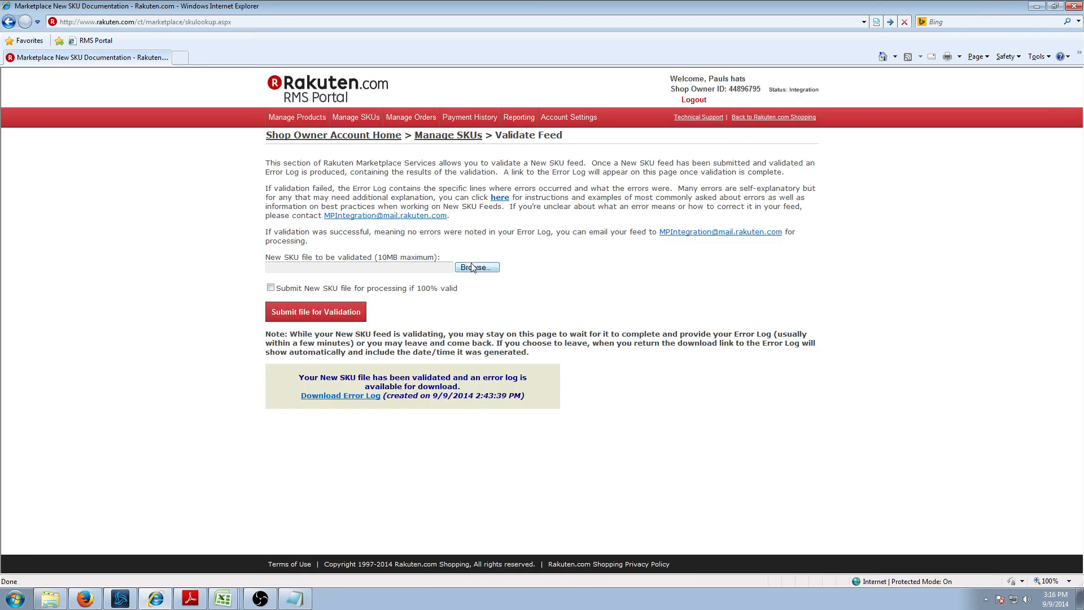
# - Choose teststuff.txt from the Desktop as the feed file to validate
pyautogui.click(473, 267)
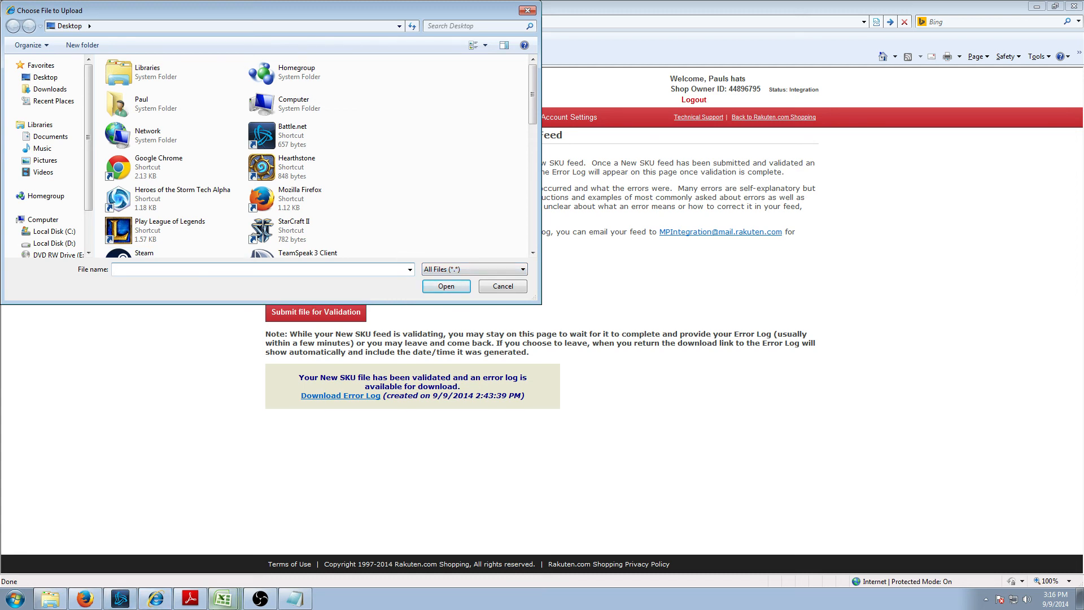
pyautogui.click(221, 602)
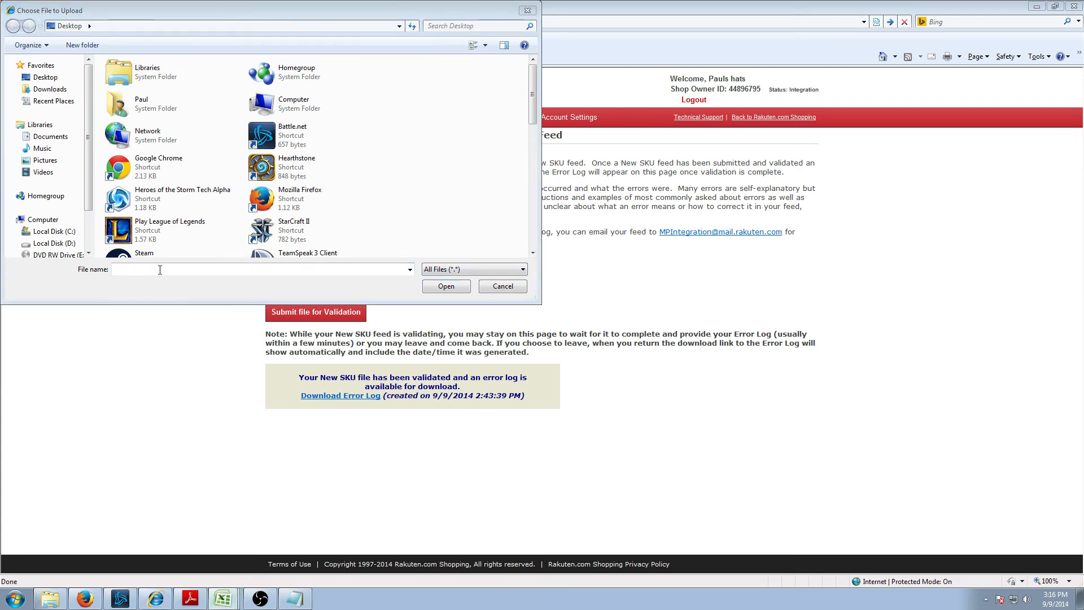
pyautogui.click(260, 269)
pyautogui.write('tes')
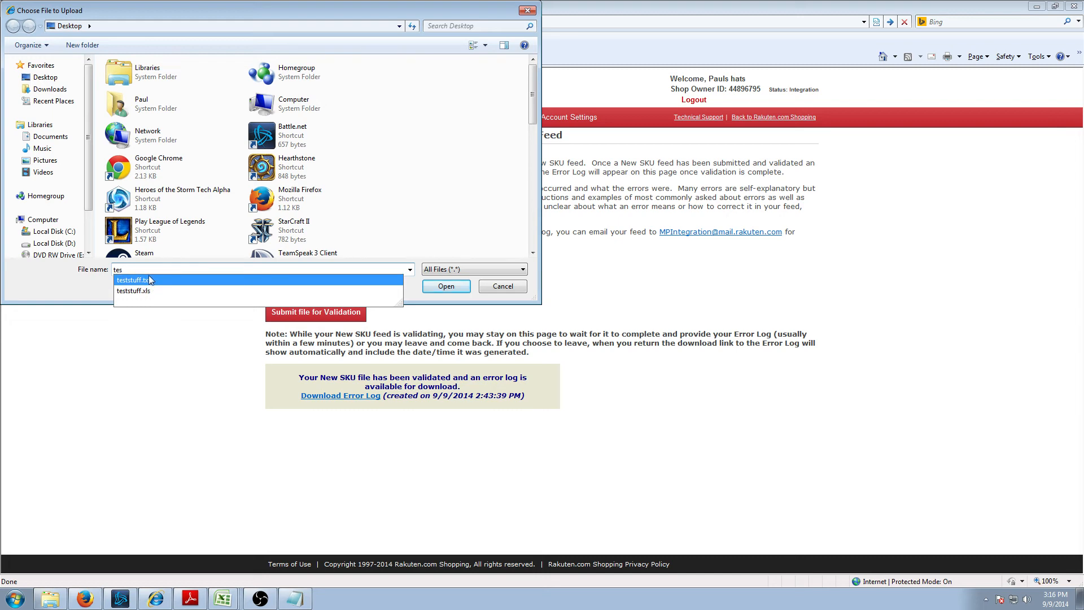
pyautogui.click(149, 277)
pyautogui.click(446, 286)
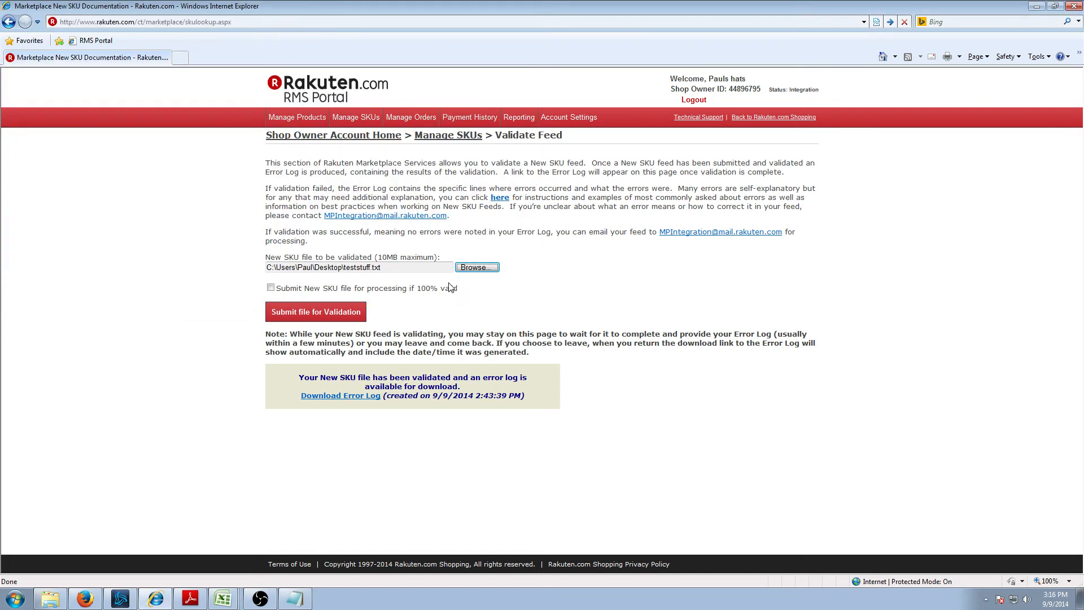
# - Submit teststuff.txt for validation and open the downloaded error log
pyautogui.click(333, 314)
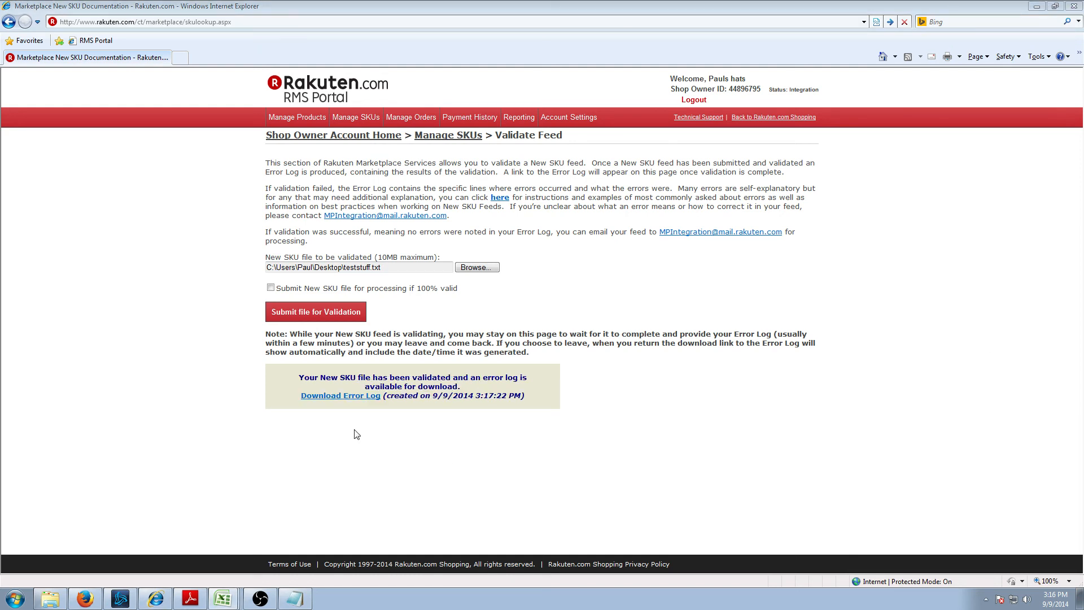
pyautogui.click(351, 397)
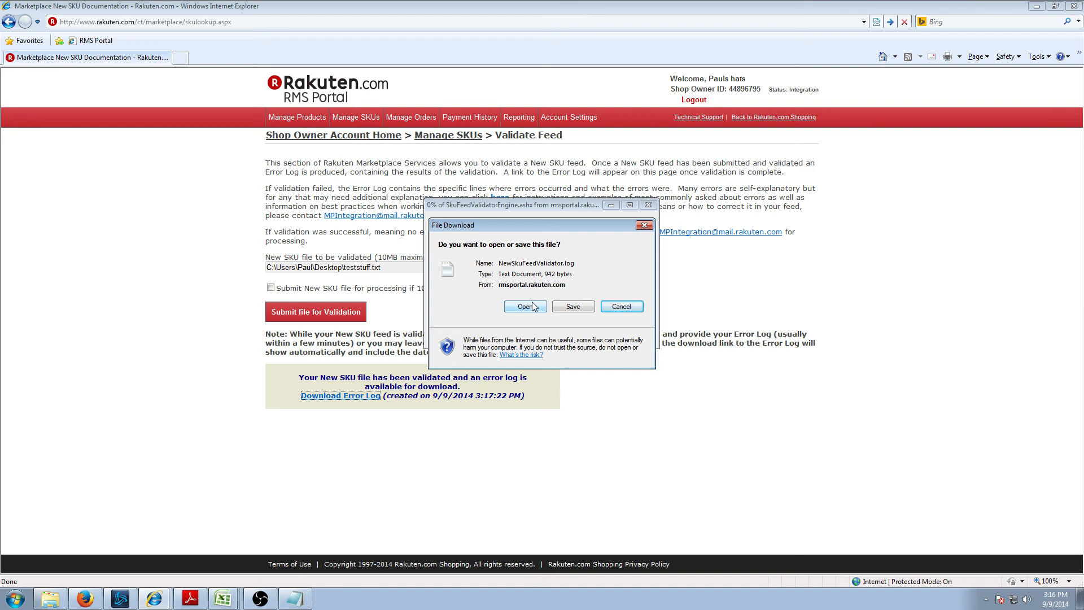
pyautogui.click(531, 303)
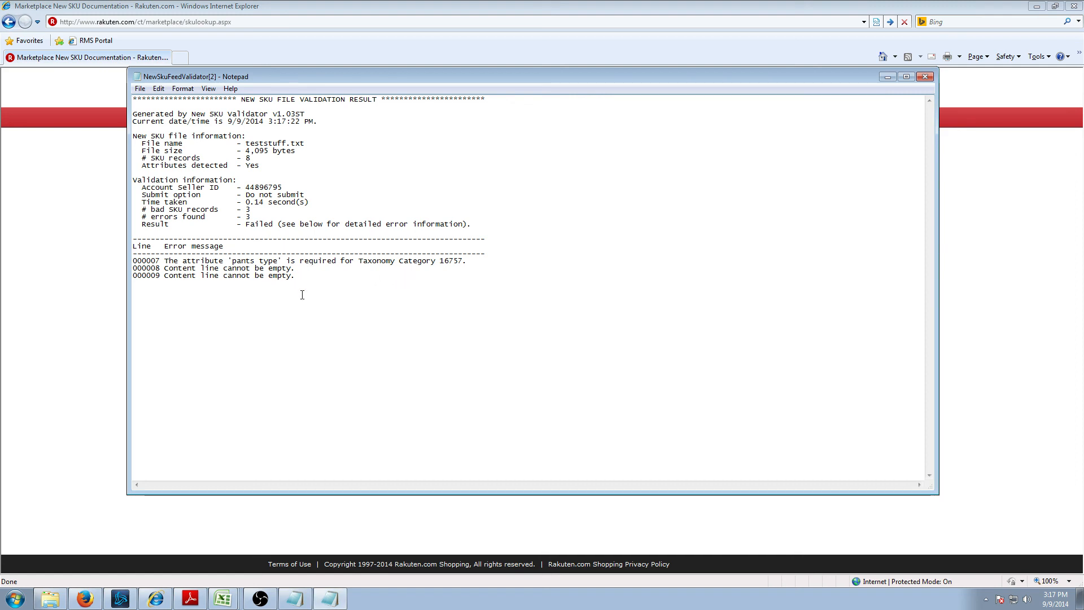
# - Highlight the 'pants type' error on line 000007 and line 000008's error, then view ApparelTaxonomy.pdf
pyautogui.click(139, 255)
pyautogui.moveTo(156, 261); pyautogui.dragTo(266, 263)
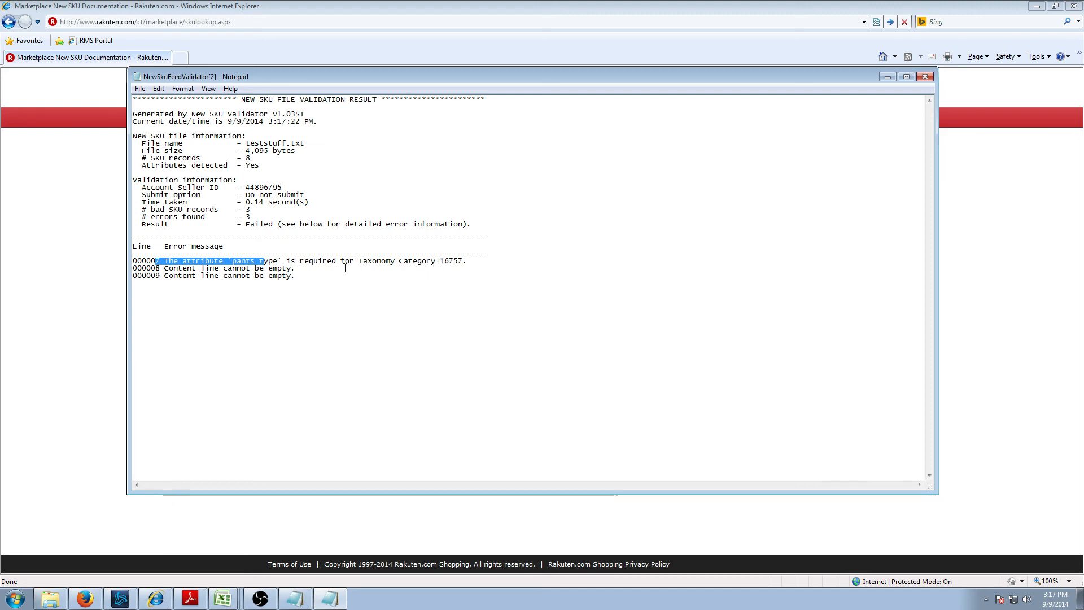
pyautogui.moveTo(438, 268); pyautogui.dragTo(485, 260)
pyautogui.click(477, 268)
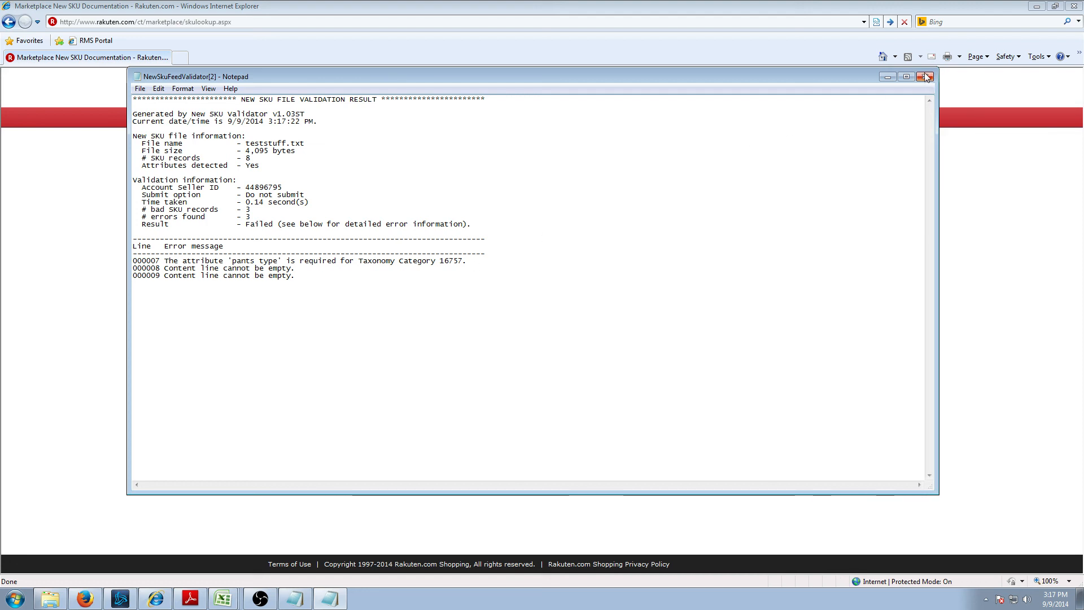
pyautogui.click(192, 599)
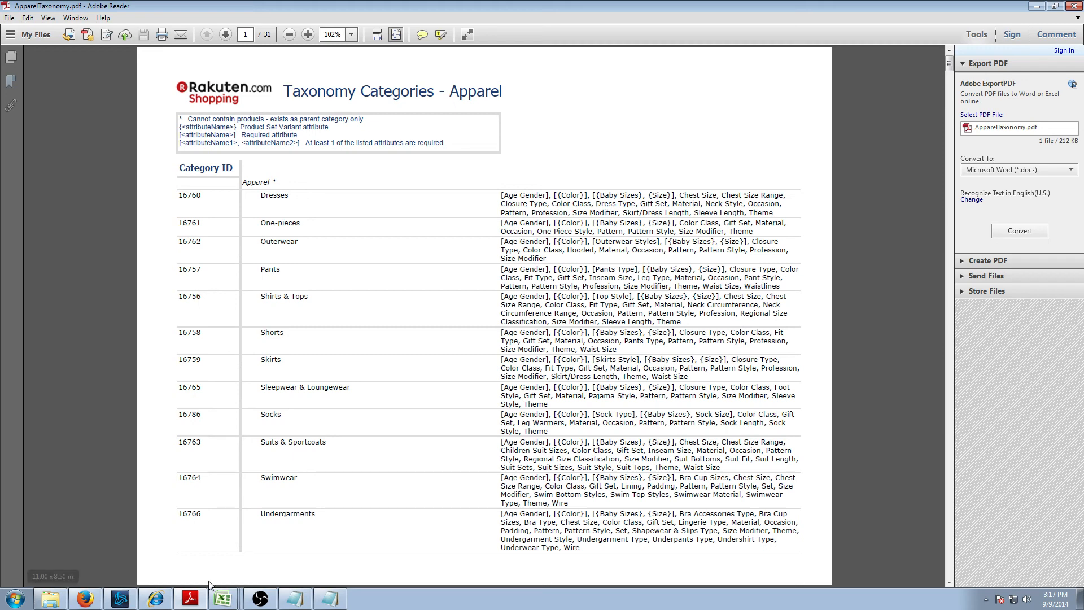
# - Change cell P7's category-id from 16757 to 16756, then close the Notepad error log
pyautogui.click(223, 599)
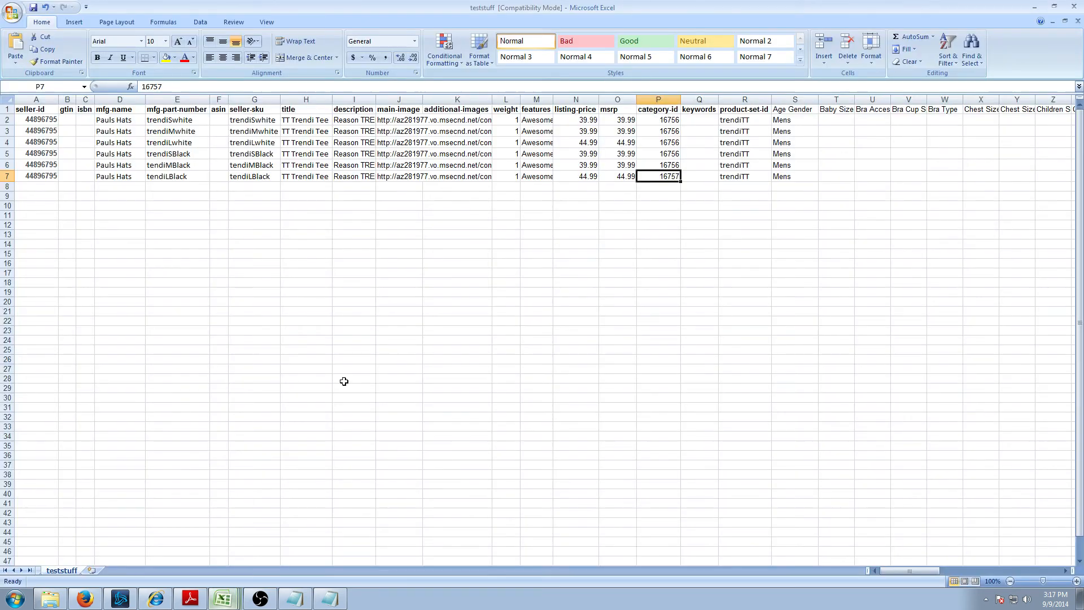
pyautogui.click(603, 208)
pyautogui.press('Left')
pyautogui.press('Left')
pyautogui.press('Left')
pyautogui.press('Left')
pyautogui.press('Left')
pyautogui.press('Left')
pyautogui.press('Left')
pyautogui.press('Left')
pyautogui.press('Left')
pyautogui.press('Left')
pyautogui.press('Left')
pyautogui.press('Left')
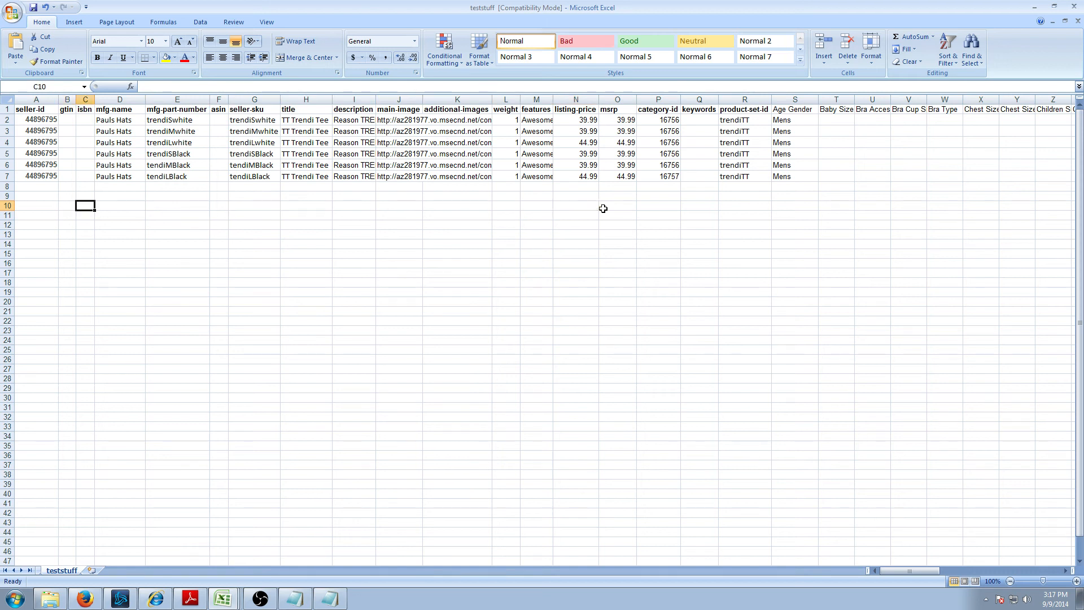
pyautogui.press('Right')
pyautogui.press('Right')
pyautogui.press('Right')
pyautogui.press('Right')
pyautogui.press('Right')
pyautogui.press('Right')
pyautogui.press('Right')
pyautogui.press('Right')
pyautogui.press('Right')
pyautogui.press('Right')
pyautogui.press('Right')
pyautogui.press('Right')
pyautogui.press('Right')
pyautogui.press('Up')
pyautogui.press('Up')
pyautogui.press('Up')
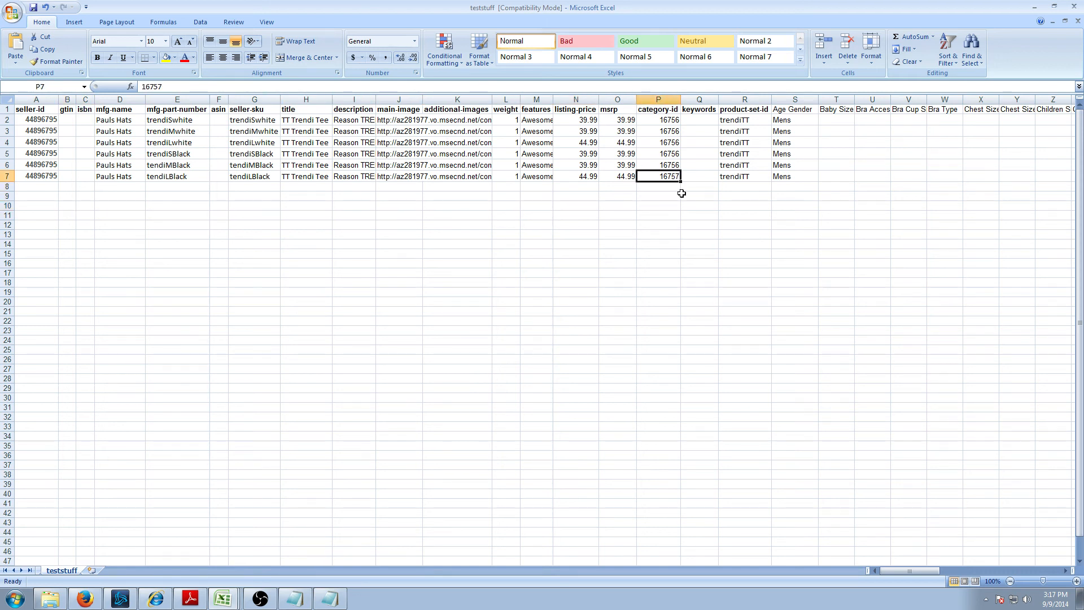
pyautogui.write('16')
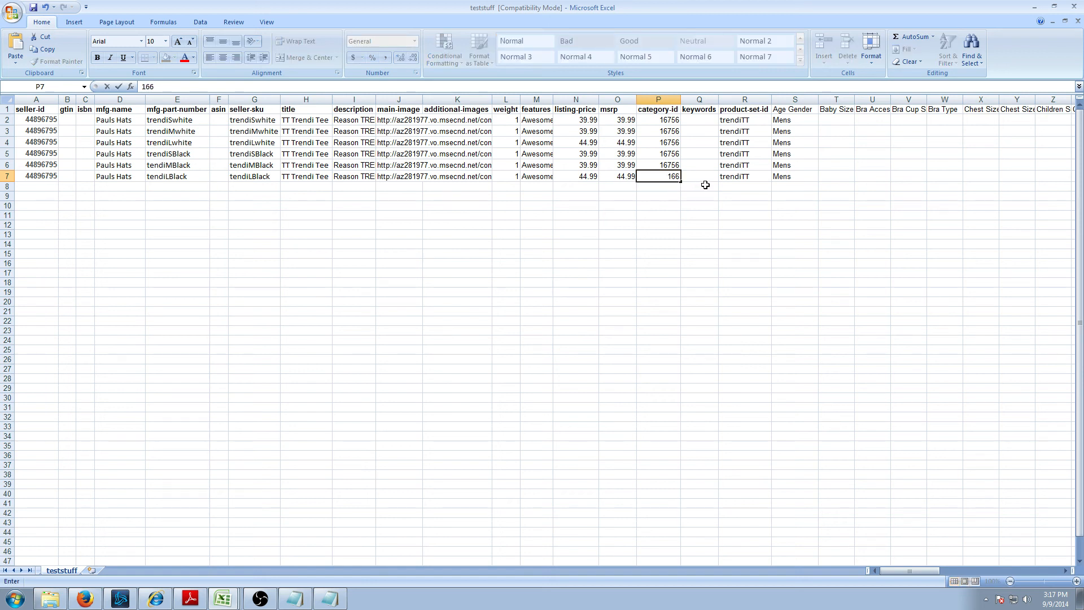
pyautogui.write('756')
pyautogui.click(727, 187)
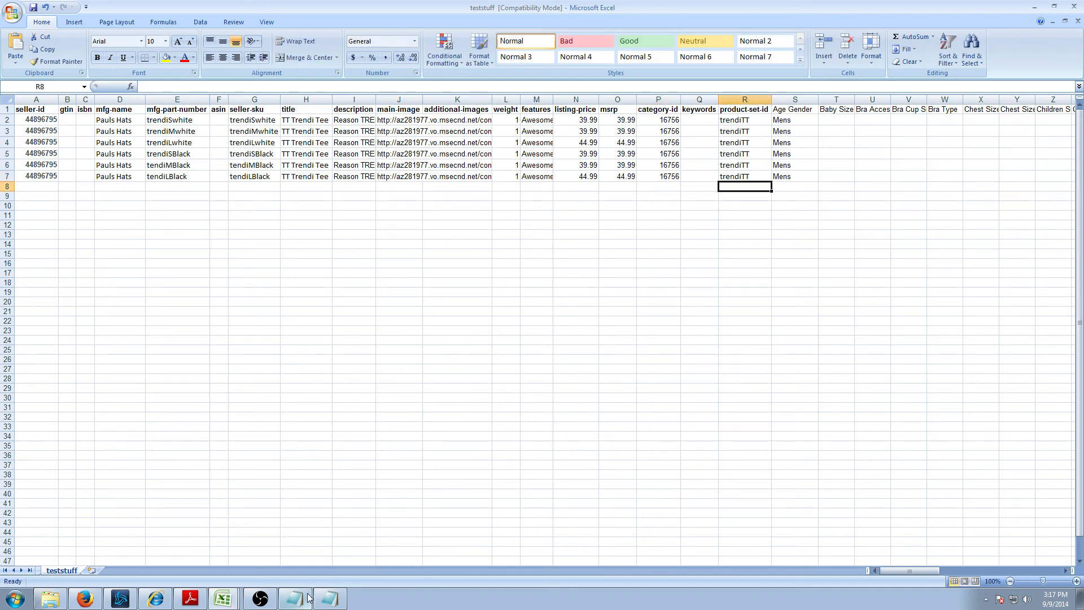
pyautogui.click(326, 598)
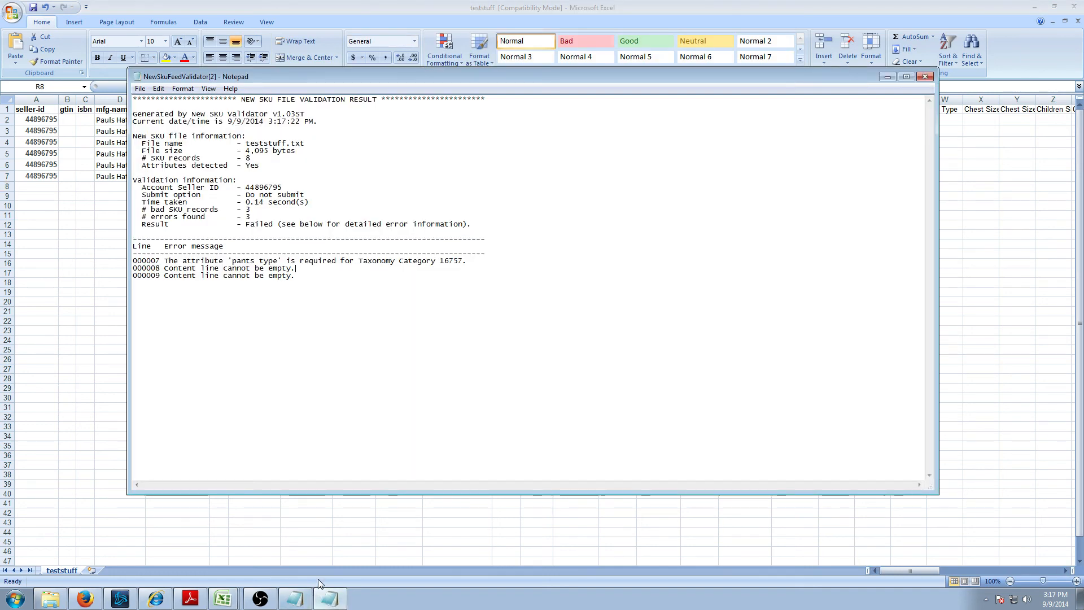
pyautogui.click(925, 76)
# - Resave teststuff, keeping the tab-delimited text format
pyautogui.hotkey('alt', 'Tab')
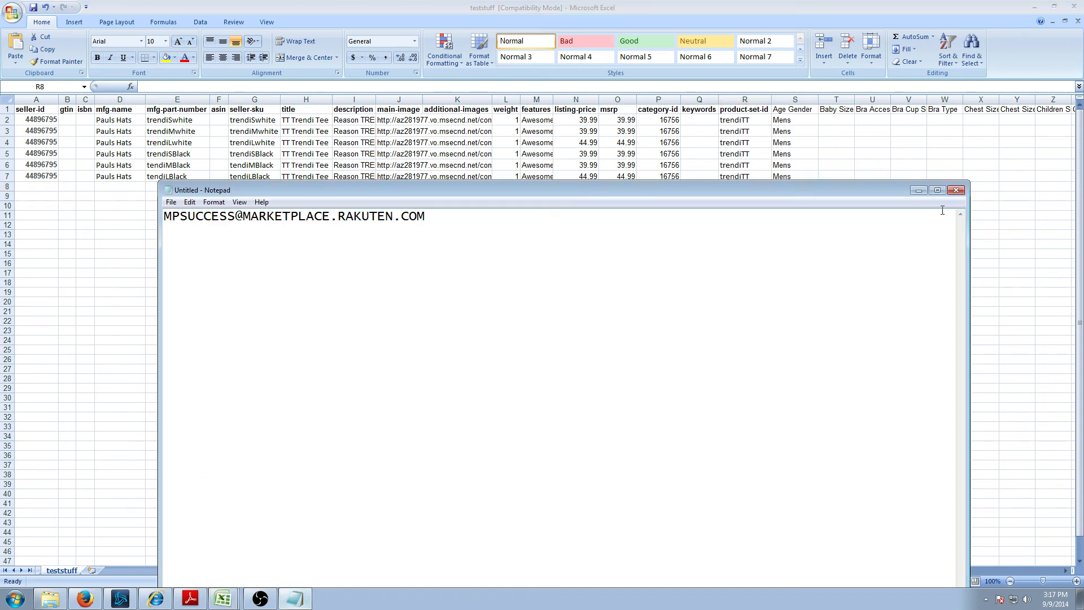
pyautogui.click(919, 190)
pyautogui.hotkey('ctrl', 's')
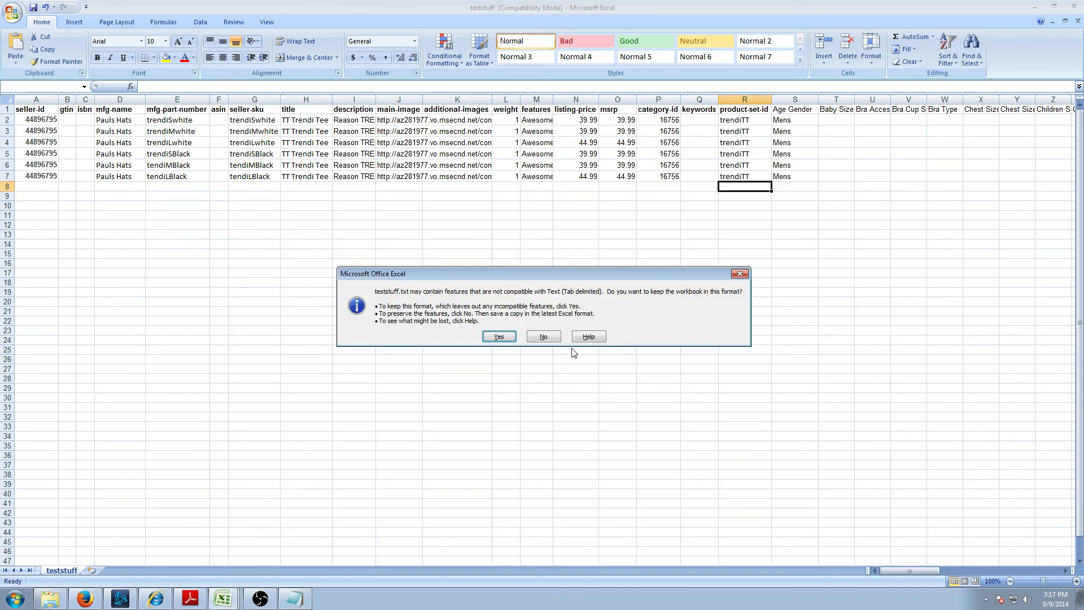
pyautogui.click(499, 337)
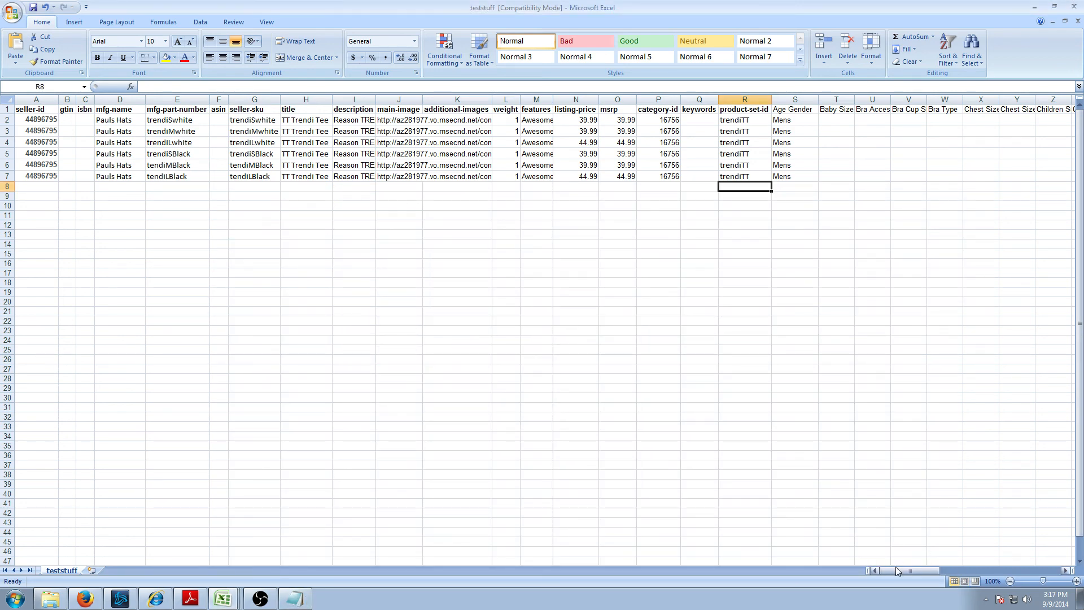
pyautogui.moveTo(898, 570)
pyautogui.mouseDown()
pyautogui.moveTo(952, 567)
pyautogui.moveTo(908, 570)
pyautogui.mouseUp()
# - Choose teststuff.txt again on the Validate Feed page and submit it for validation
pyautogui.click(85, 598)
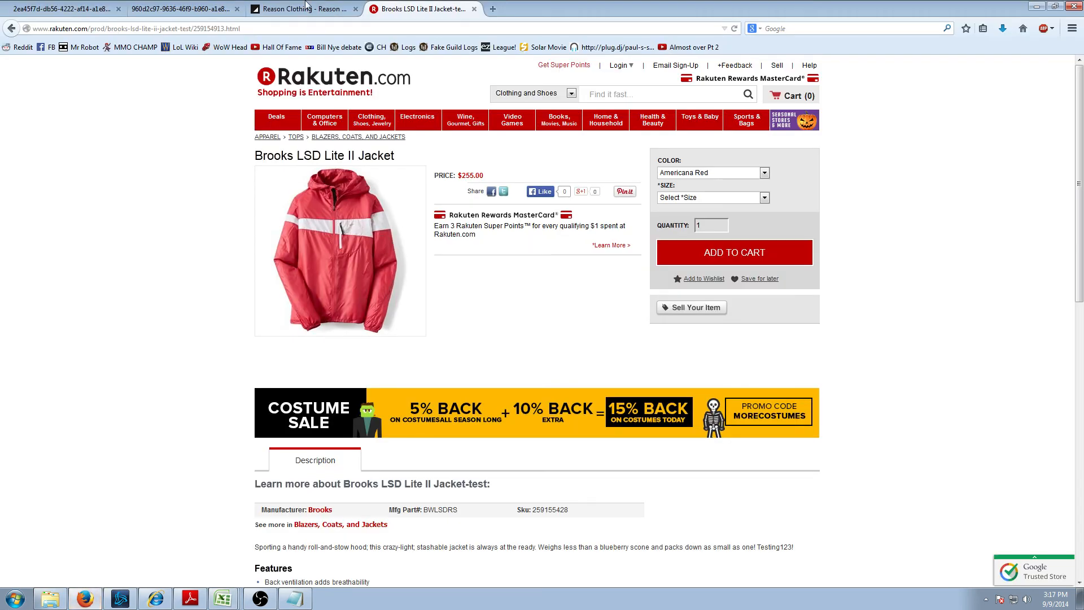
pyautogui.click(153, 599)
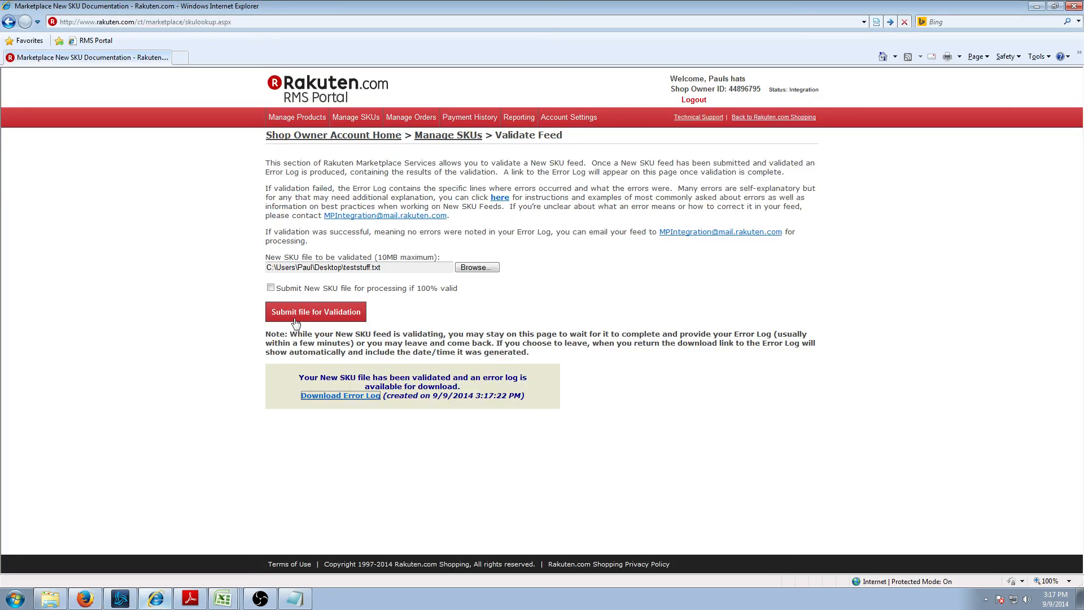
pyautogui.click(477, 266)
pyautogui.write('tes')
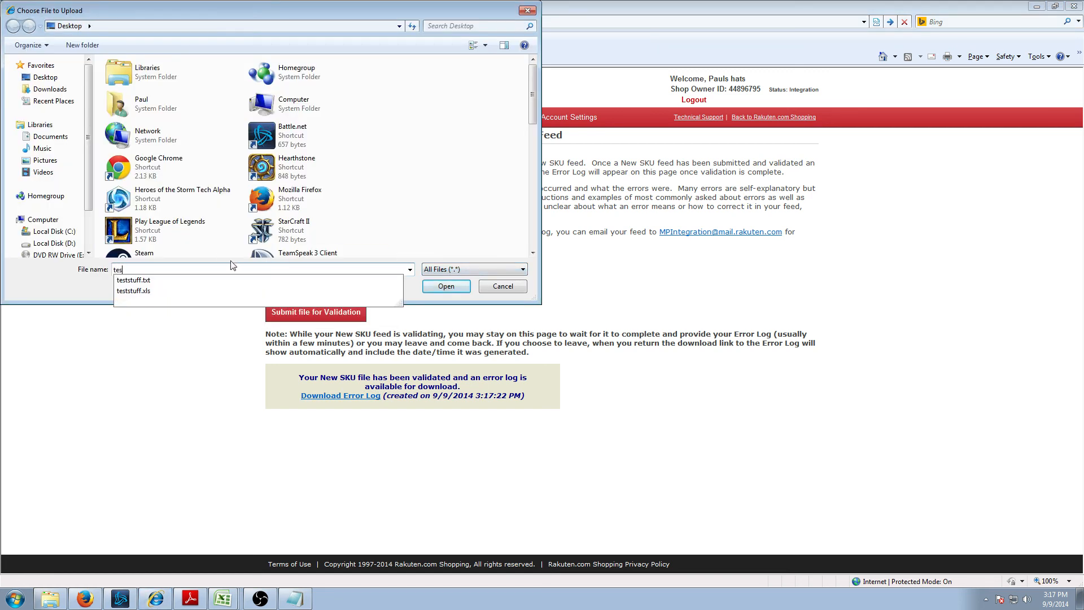
pyautogui.click(133, 280)
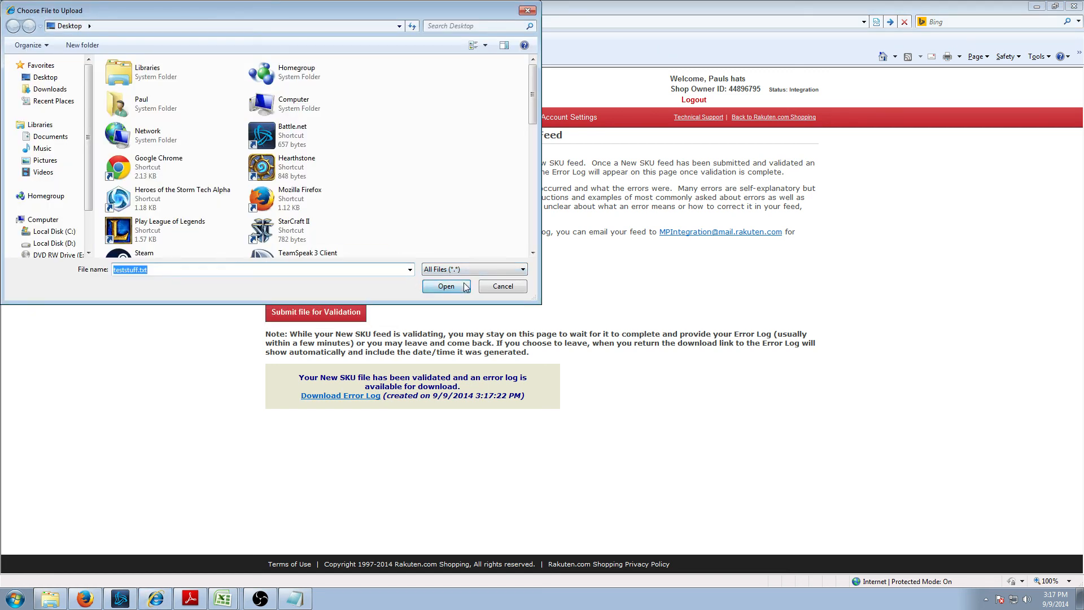
pyautogui.click(452, 286)
pyautogui.click(319, 314)
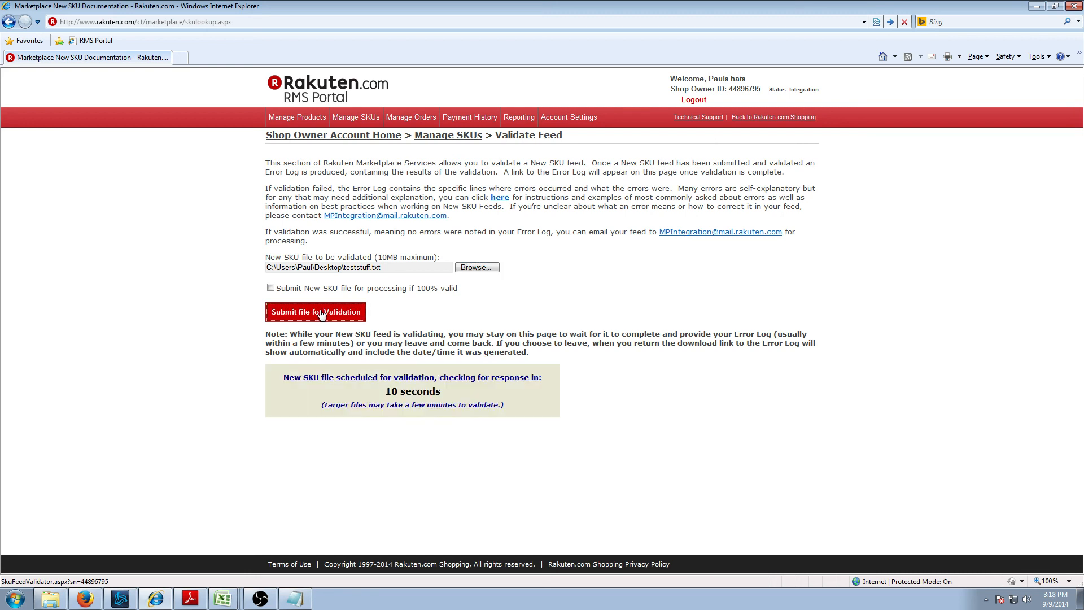
pyautogui.click(16, 600)
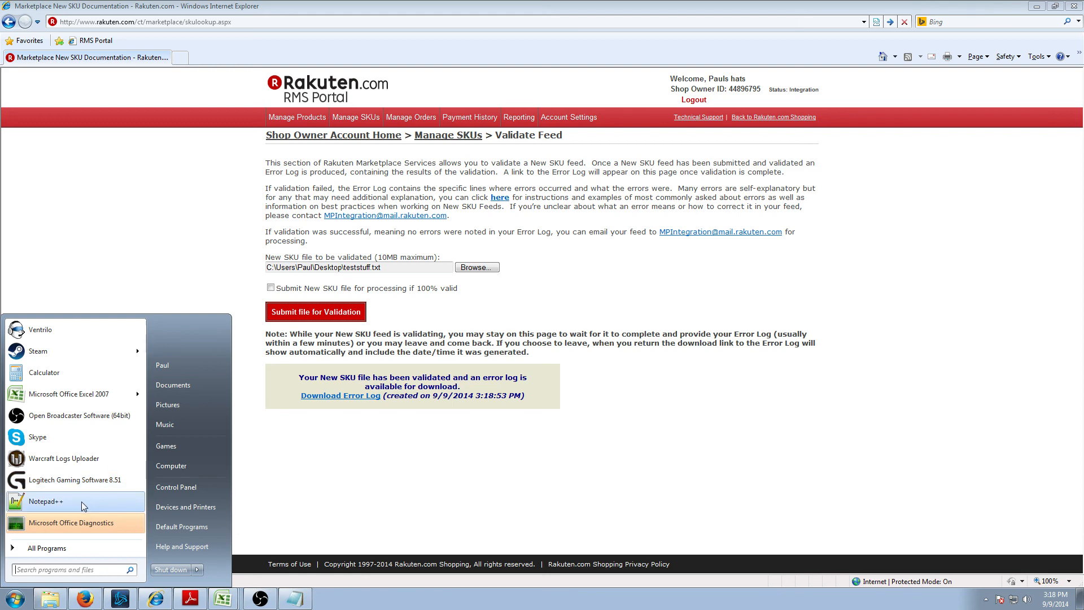
# - Open the new error log, review its two empty-line errors, and close it
pyautogui.click(323, 397)
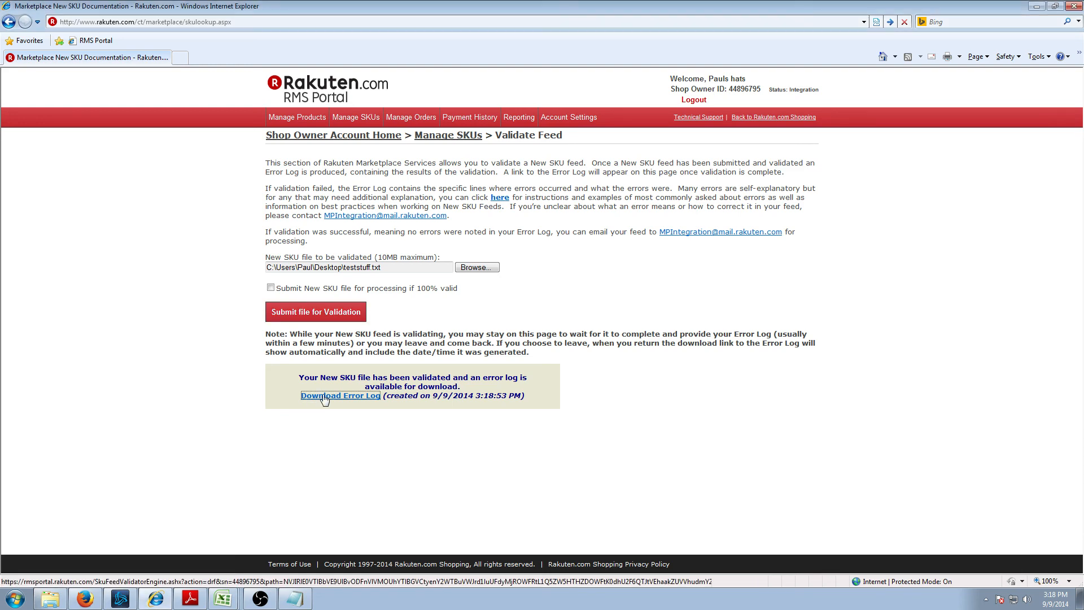
pyautogui.click(522, 308)
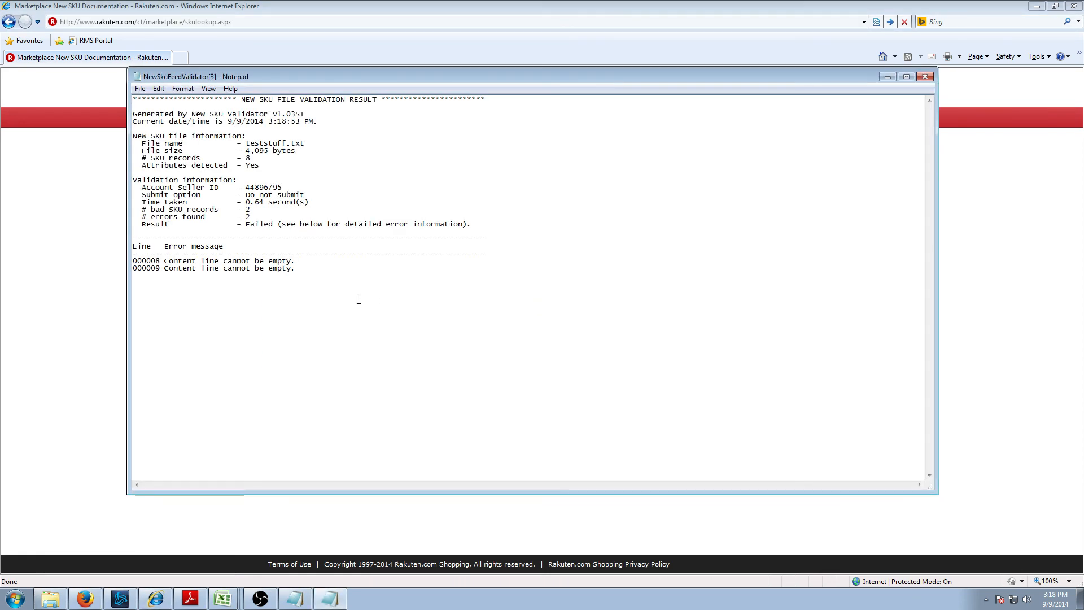
pyautogui.moveTo(296, 270); pyautogui.dragTo(152, 259)
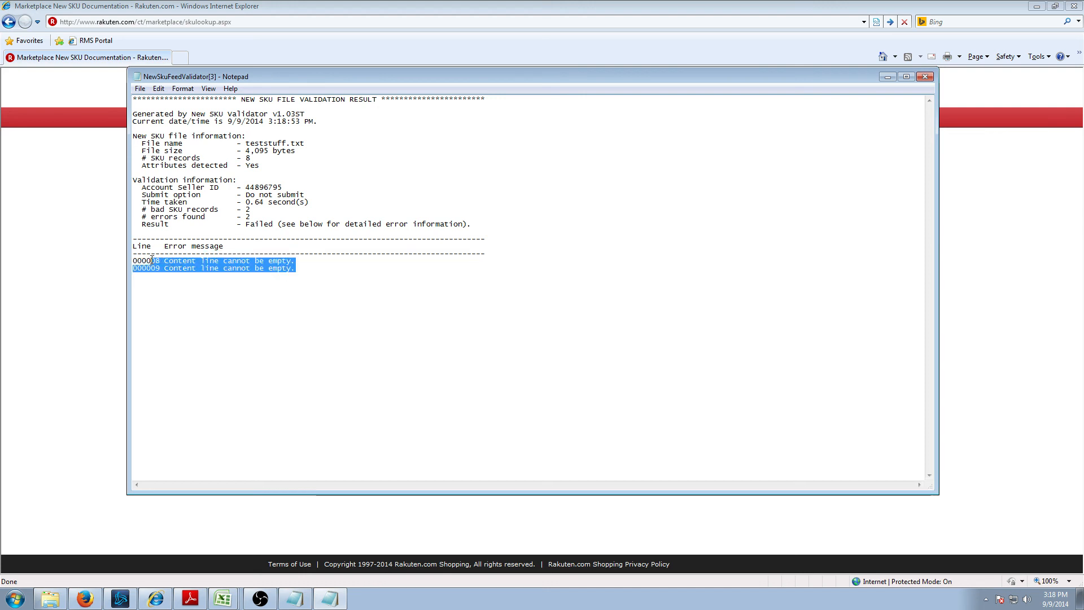
pyautogui.click(925, 75)
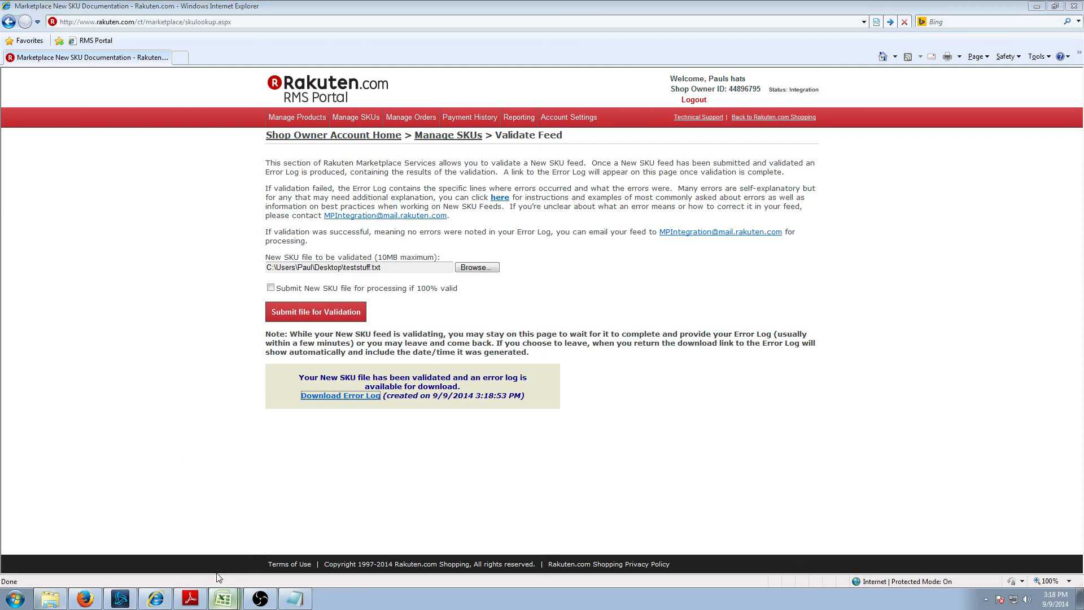
# - Return to teststuff, select row 7's seller-id, then minimize Excel
pyautogui.click(221, 593)
pyautogui.click(173, 305)
pyautogui.moveTo(908, 561); pyautogui.dragTo(793, 551)
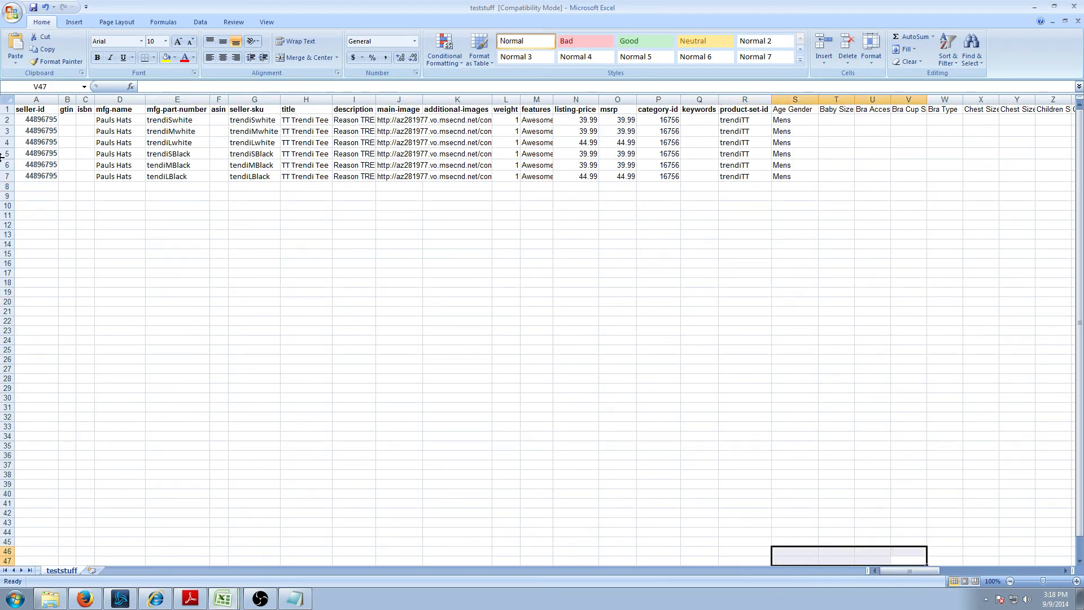
pyautogui.click(40, 176)
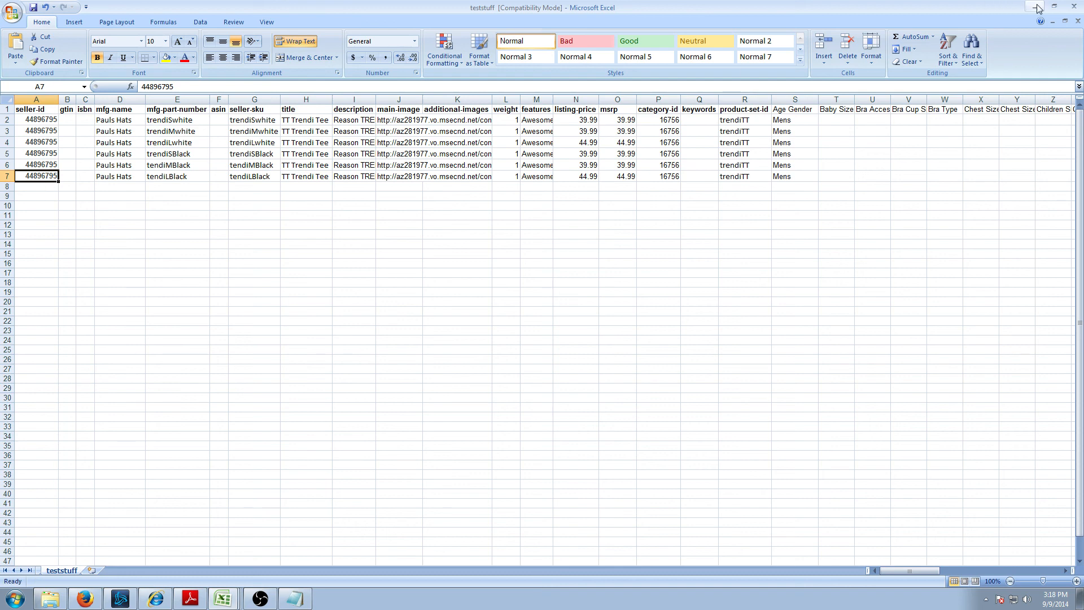
pyautogui.click(1037, 7)
# - Launch Notepad++ from the Start menu and bring its window forward
pyautogui.click(16, 599)
pyautogui.click(62, 506)
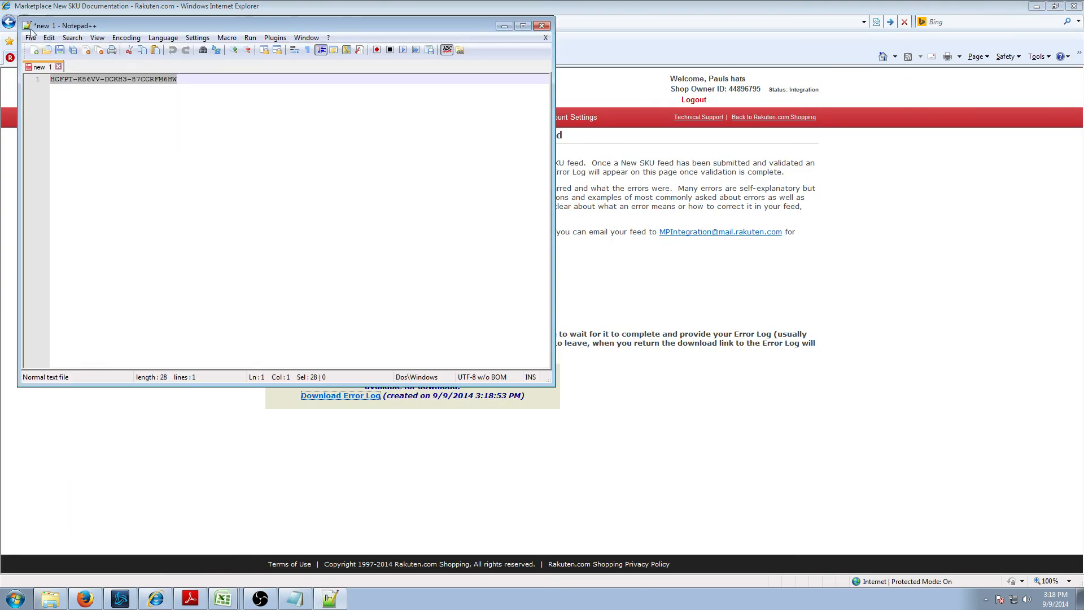
pyautogui.click(29, 27)
pyautogui.click(36, 15)
pyautogui.click(38, 21)
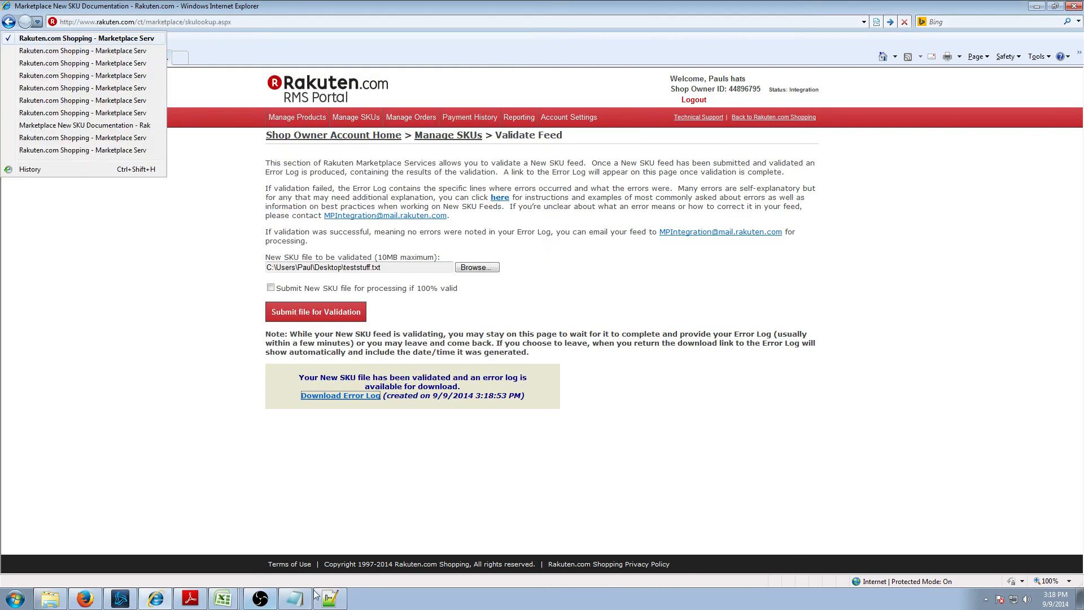
pyautogui.click(329, 598)
# - Open teststuff.txt from the Desktop in Notepad++
pyautogui.click(49, 37)
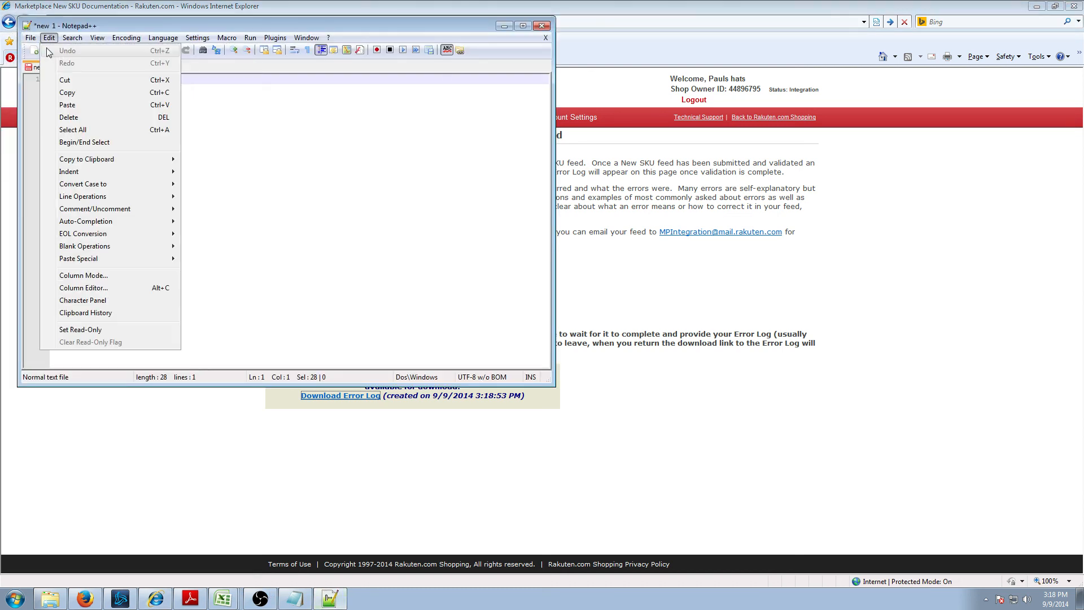
pyautogui.click(49, 63)
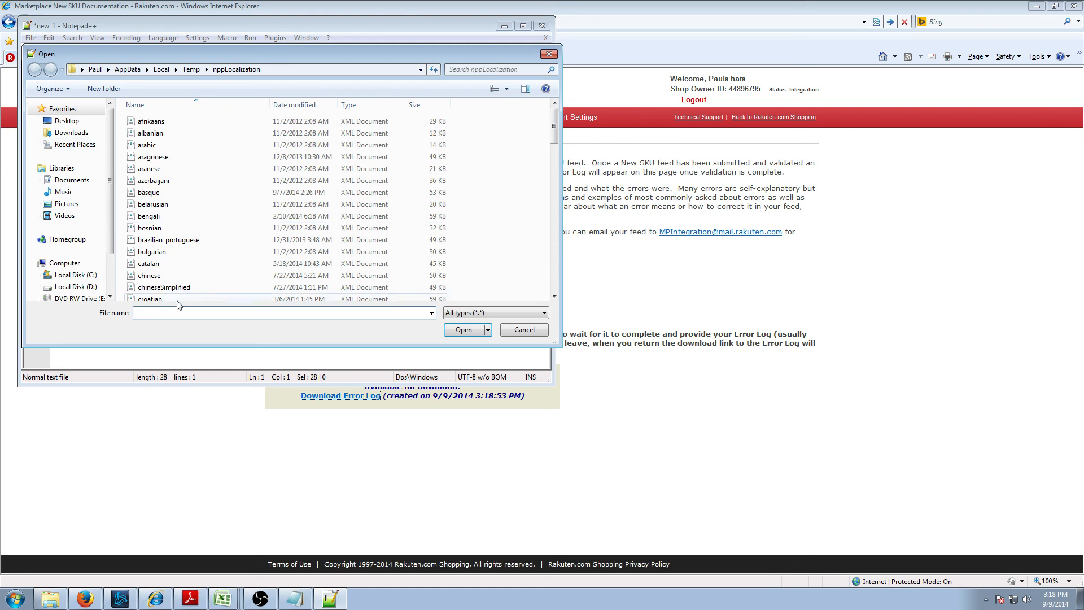
pyautogui.click(66, 120)
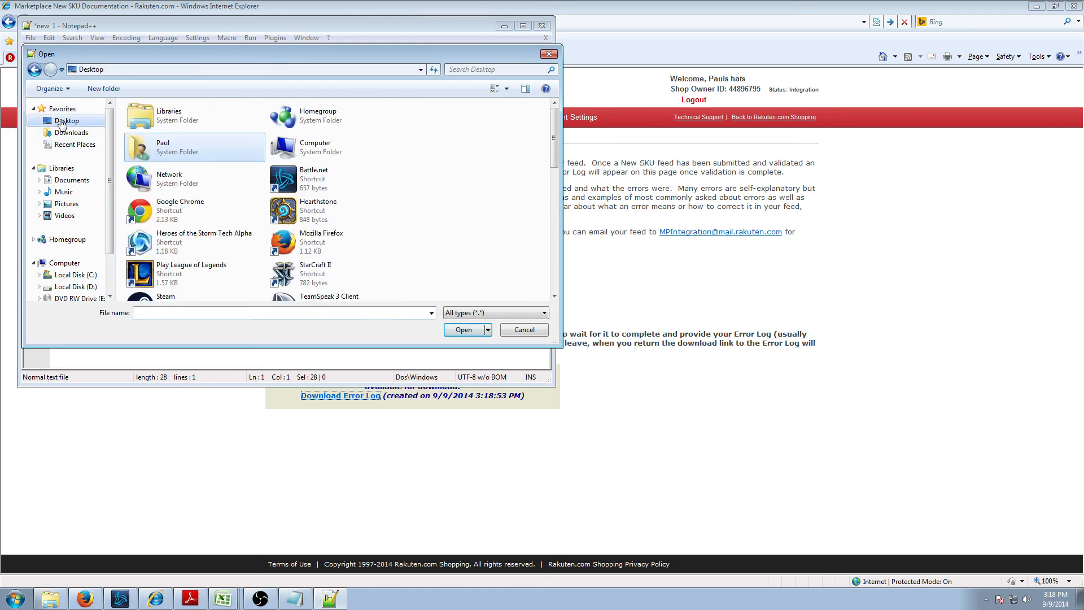
pyautogui.click(176, 313)
pyautogui.write('tes')
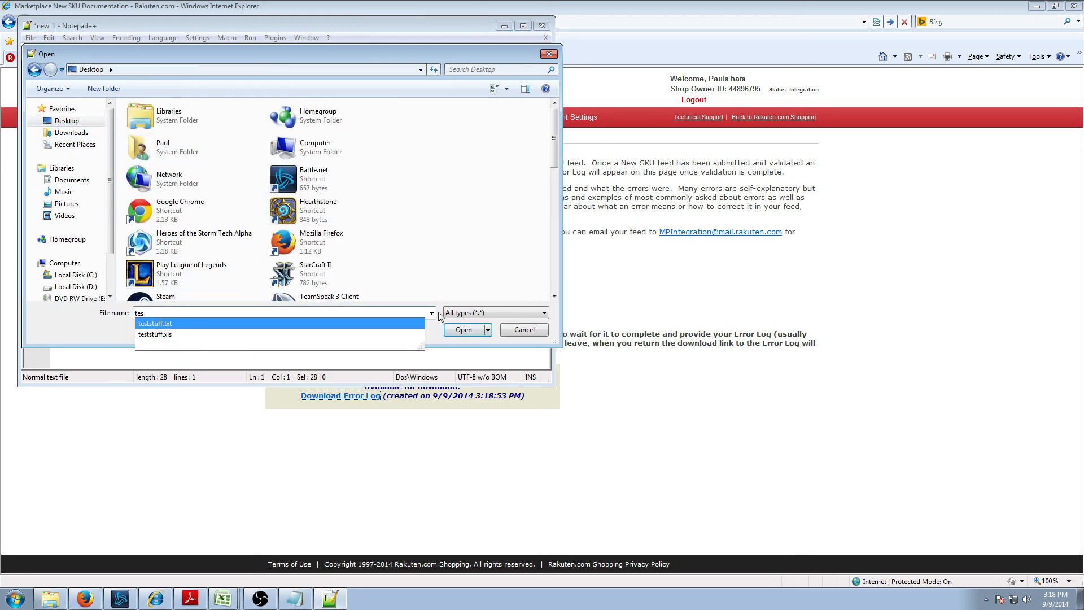
pyautogui.click(464, 329)
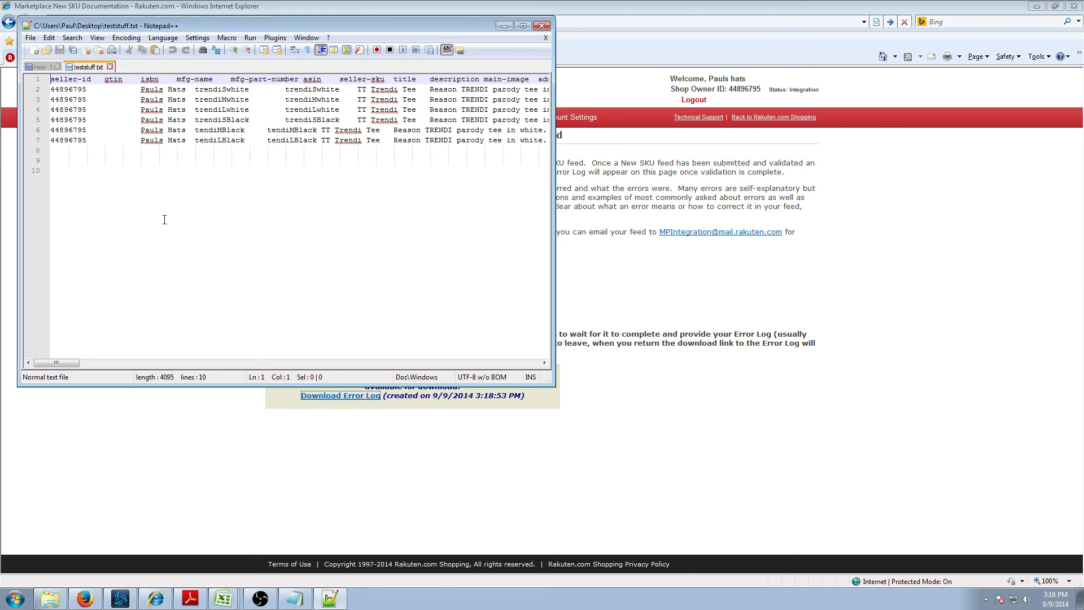
# - Maximize Notepad++ and inspect blank lines 8–10 after the six T-shirt rows
pyautogui.click(524, 25)
pyautogui.click(81, 184)
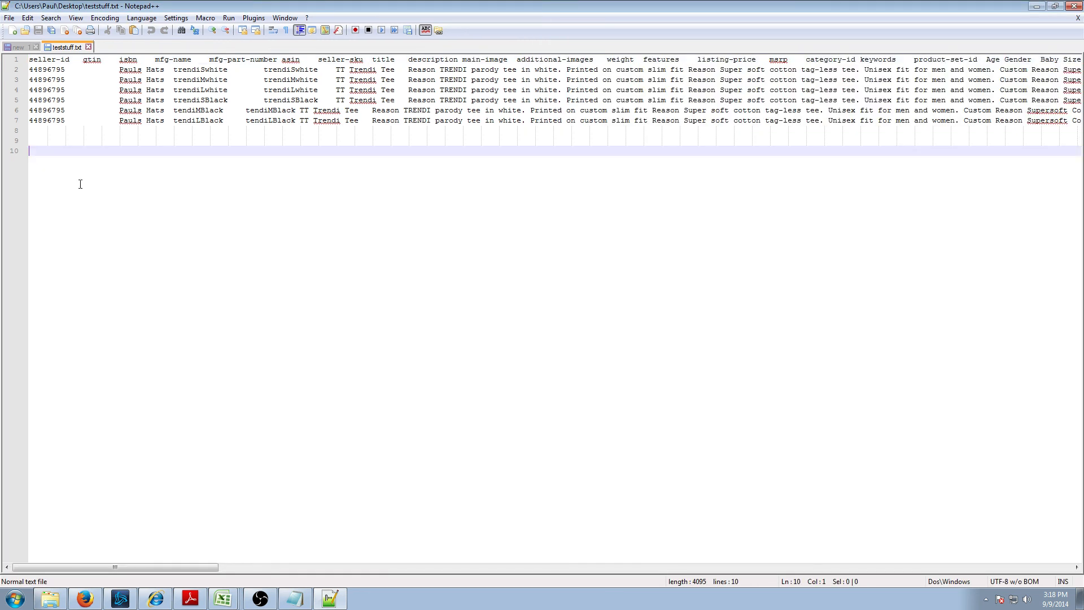
pyautogui.moveTo(32, 154); pyautogui.dragTo(33, 133)
pyautogui.click(476, 374)
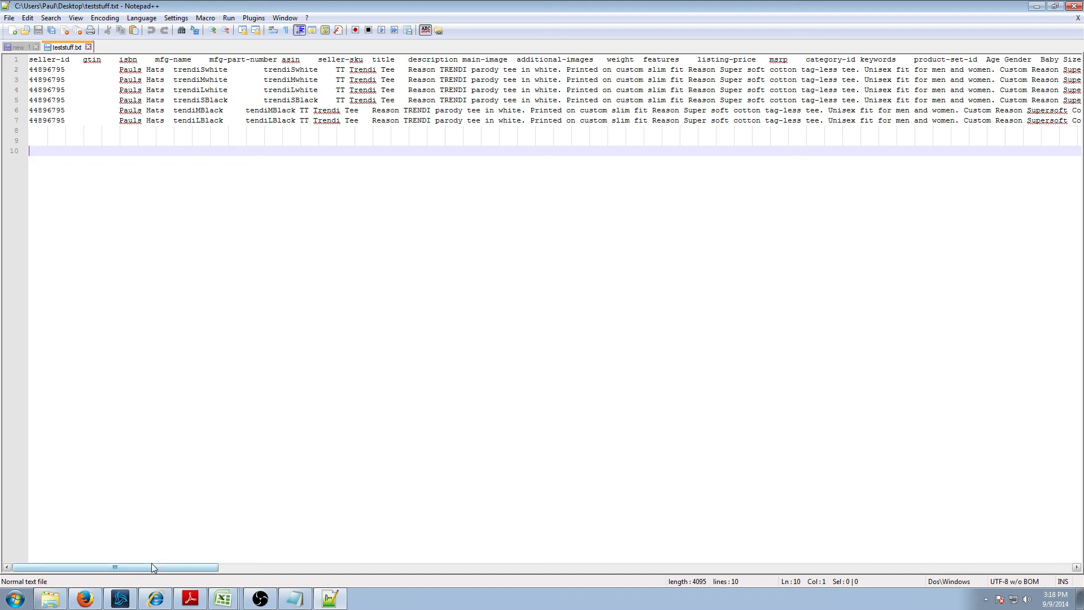
pyautogui.moveTo(151, 563); pyautogui.dragTo(121, 497)
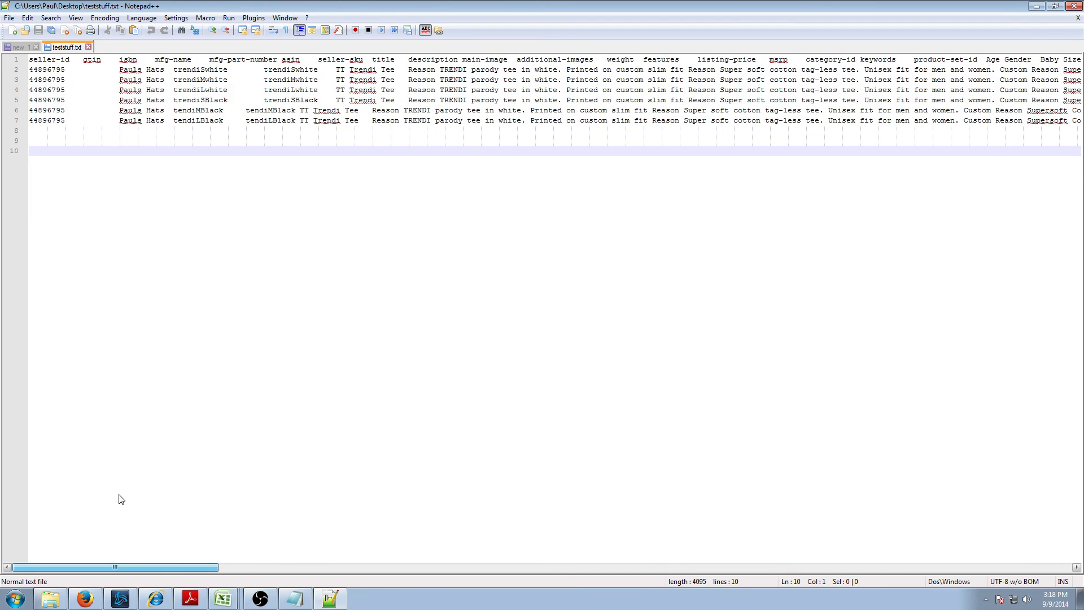
pyautogui.click(34, 131)
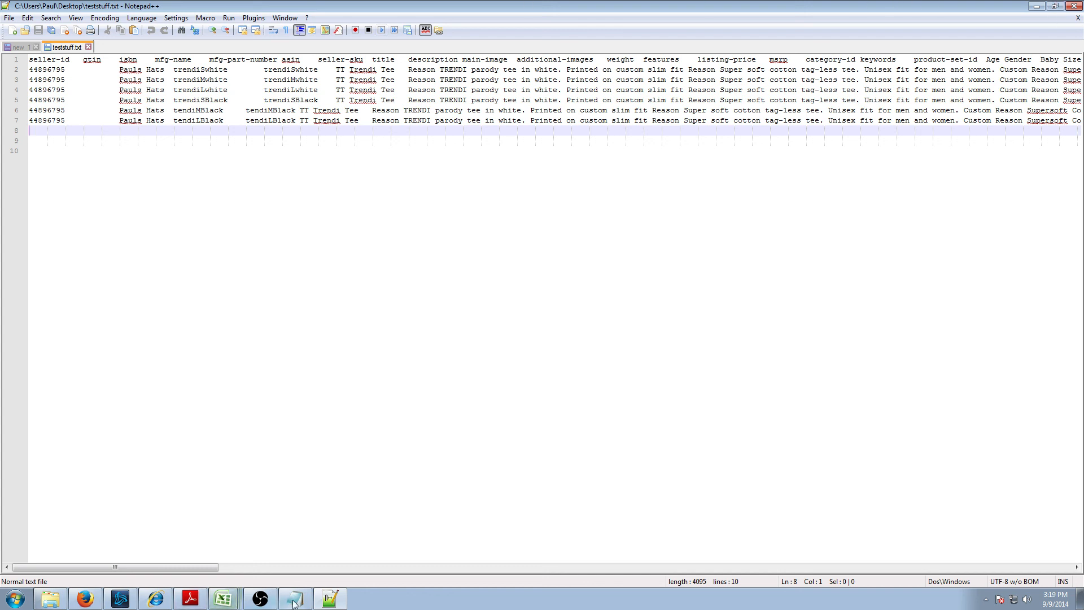
pyautogui.click(232, 598)
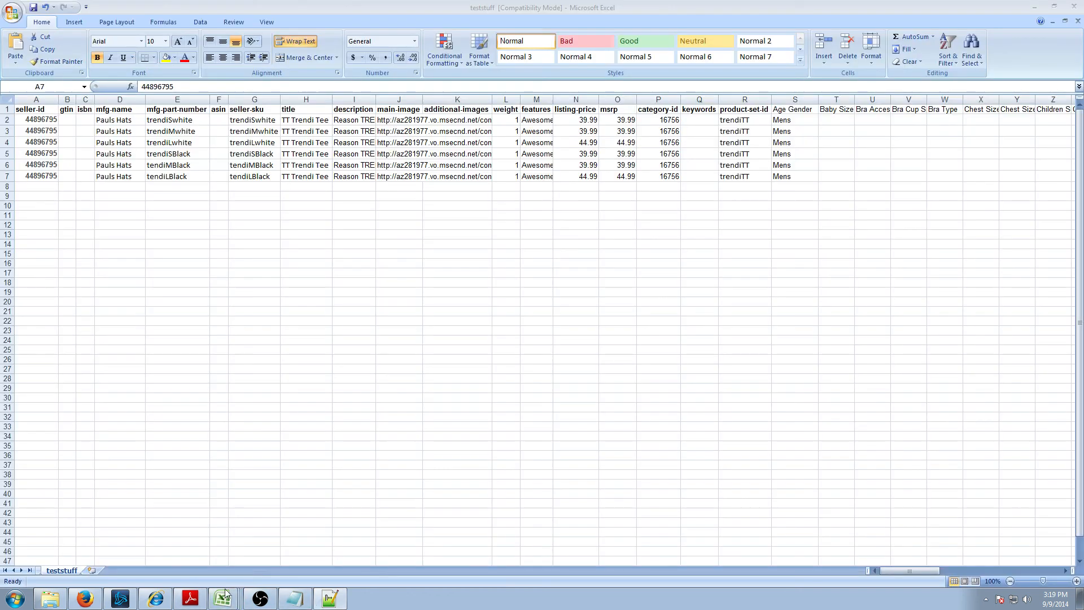
# - Delete the empty rows 8–14 and save teststuff, keeping the tab-delimited text format
pyautogui.click(328, 301)
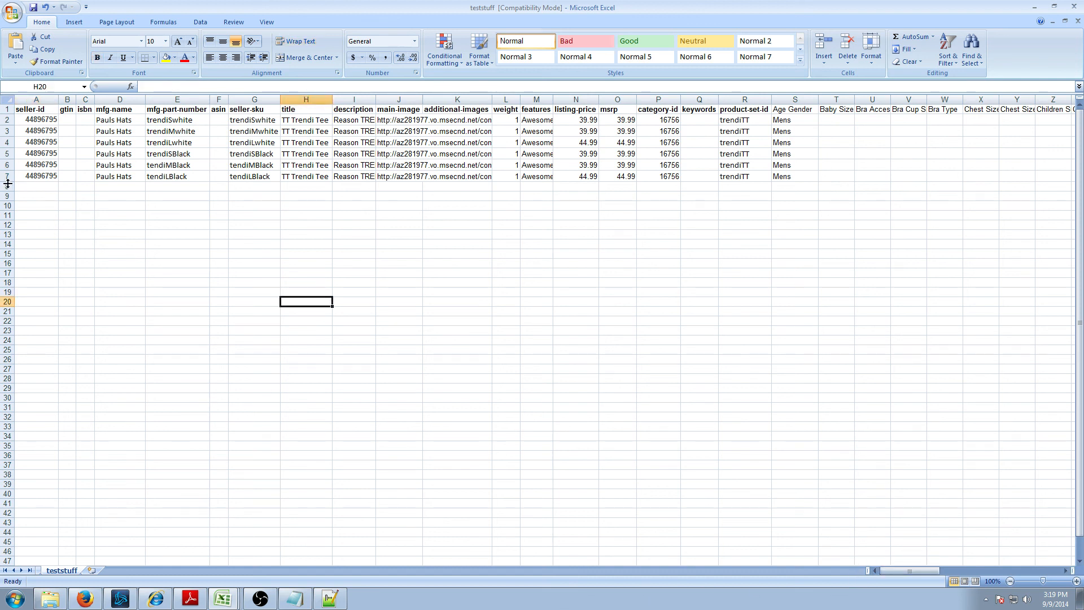
pyautogui.moveTo(8, 187); pyautogui.dragTo(8, 235)
pyautogui.rightClick(9, 211)
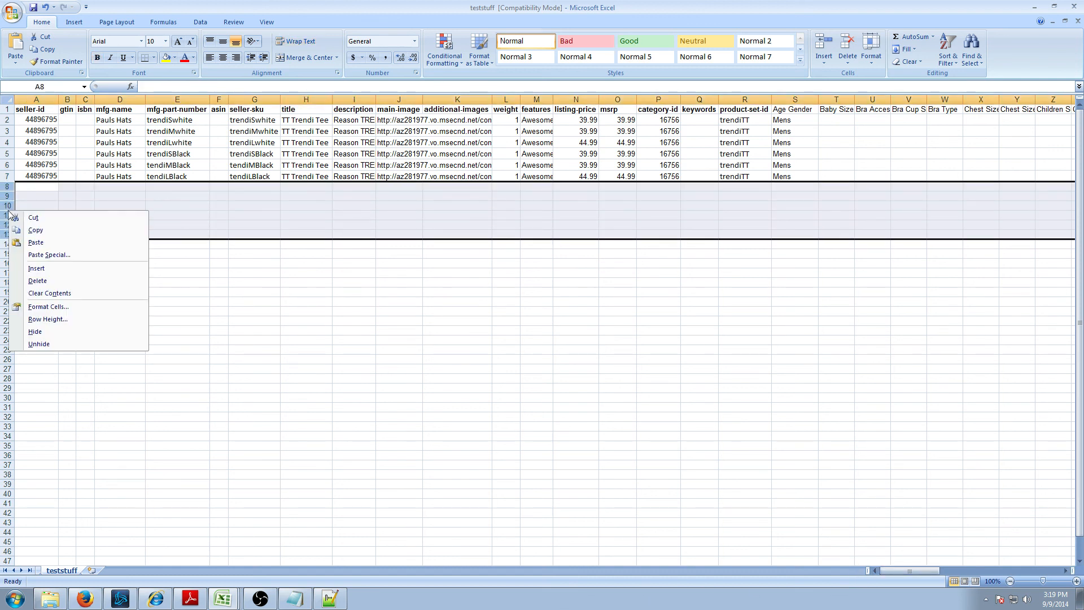
pyautogui.click(55, 281)
pyautogui.click(275, 263)
pyautogui.hotkey('ctrl', 's')
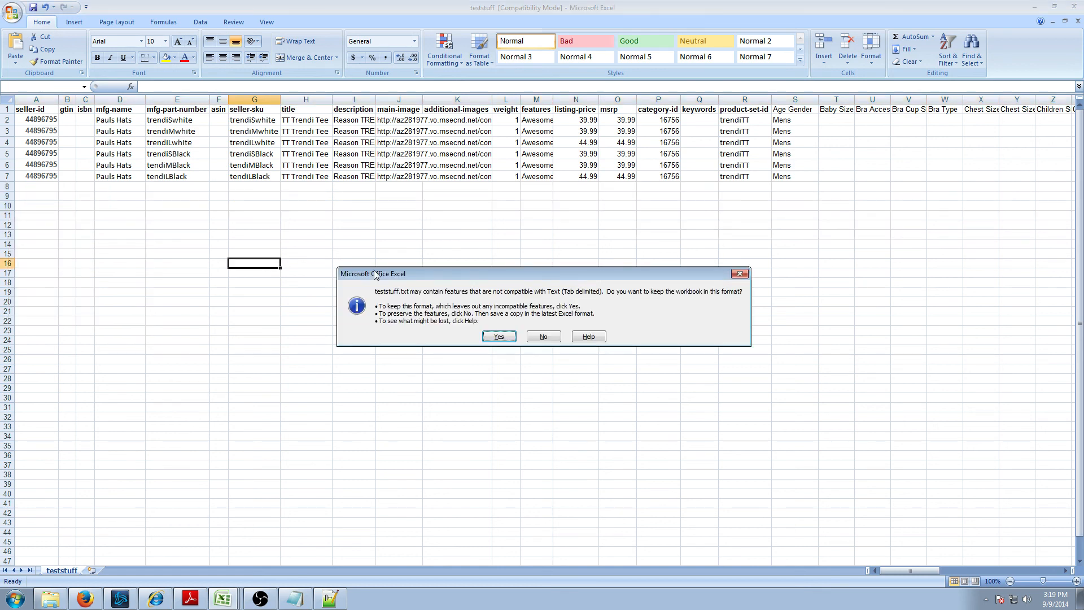
pyautogui.click(499, 336)
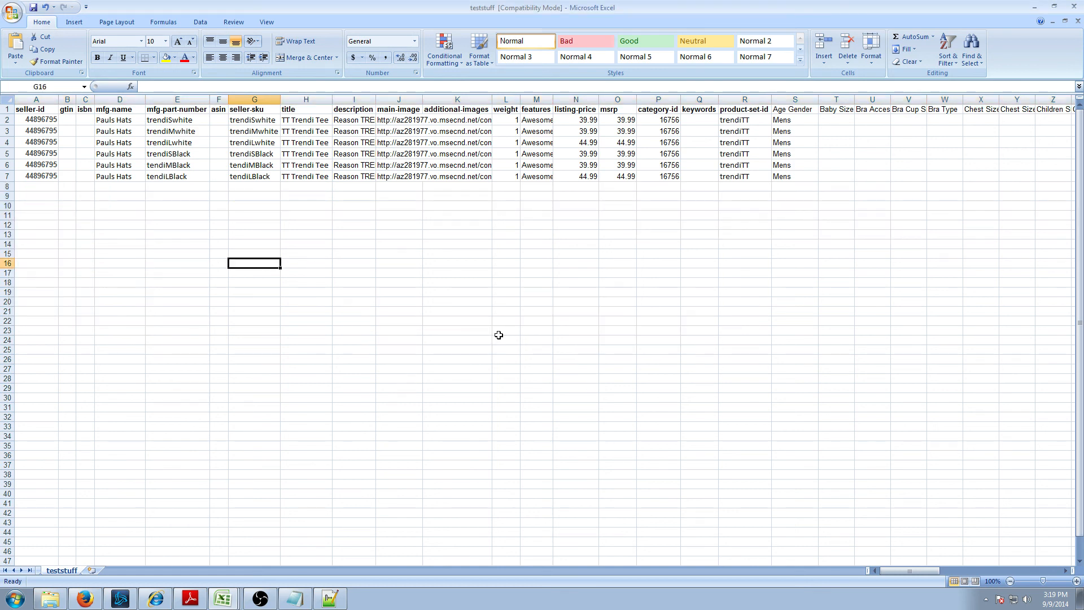
# - On the Rakuten Validate Feed page, choose teststuff.txt and submit it for validation
pyautogui.click(156, 598)
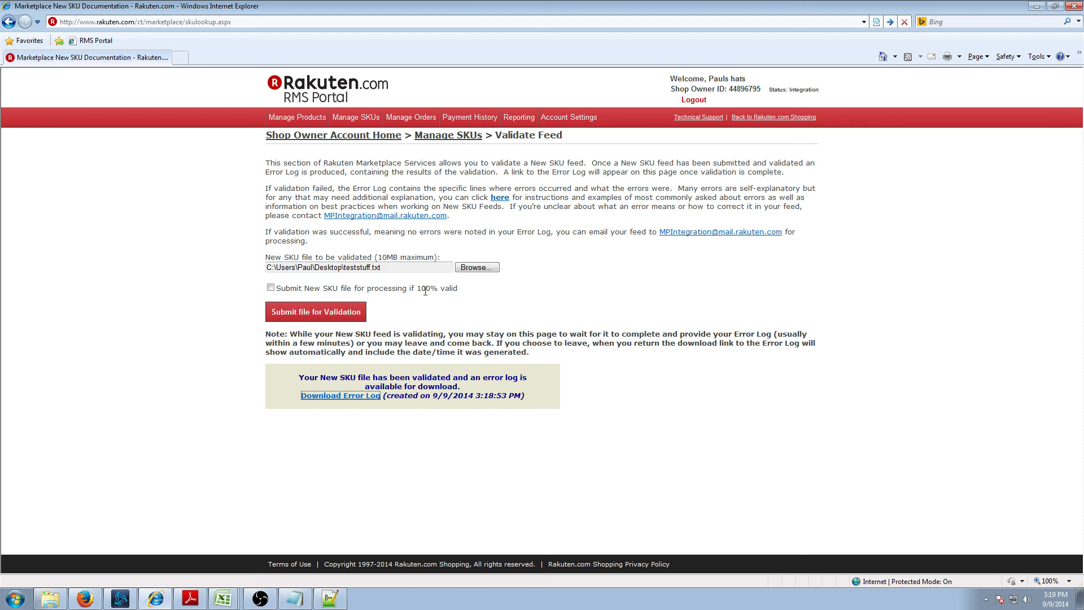
pyautogui.click(475, 267)
pyautogui.write('tr')
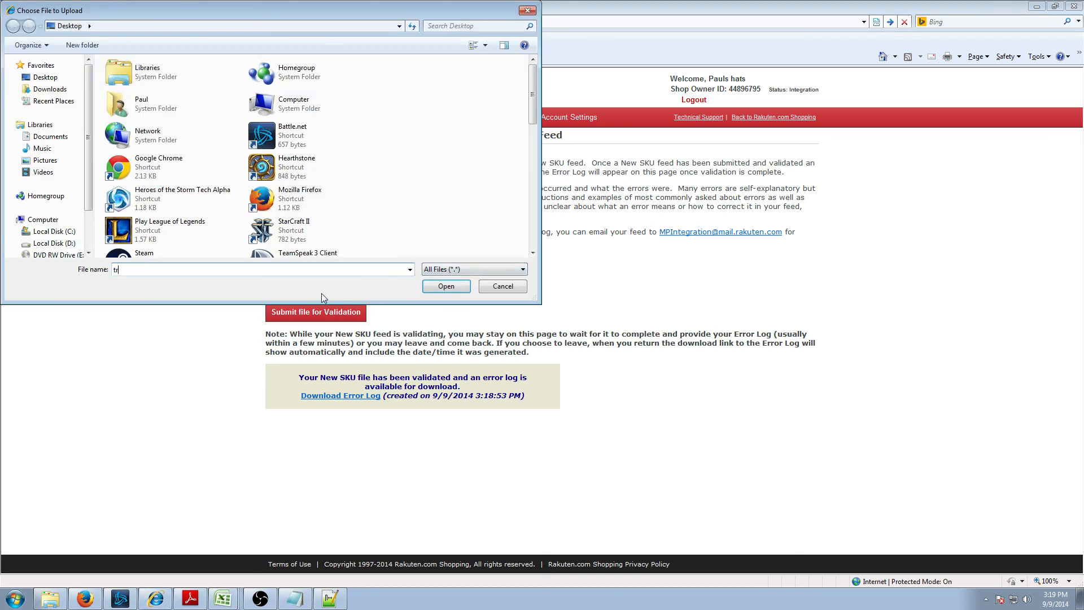
pyautogui.press('BackSpace')
pyautogui.write('est')
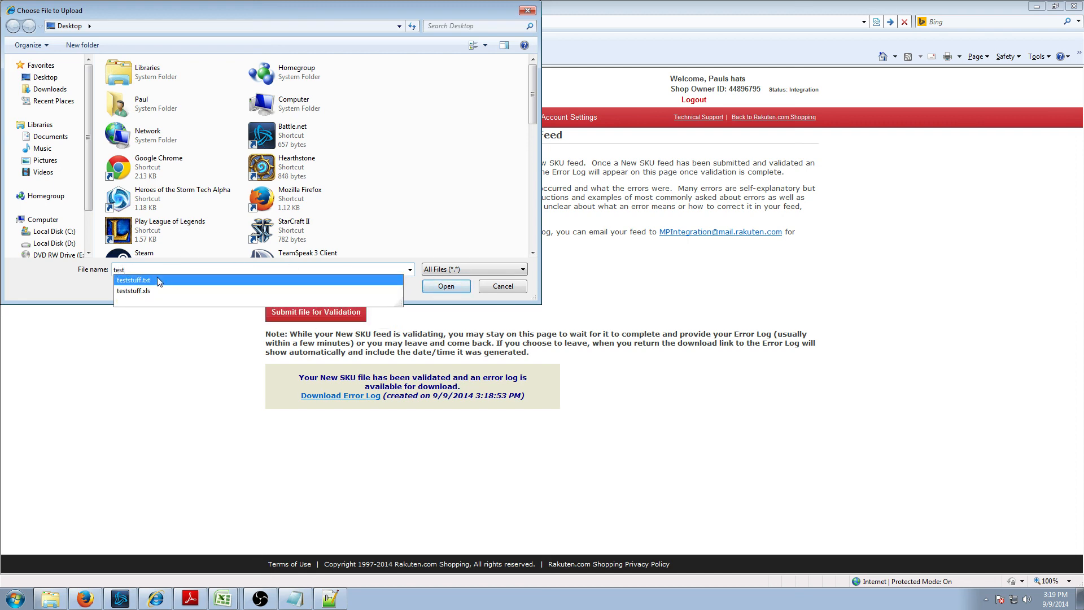
pyautogui.click(131, 280)
pyautogui.click(446, 286)
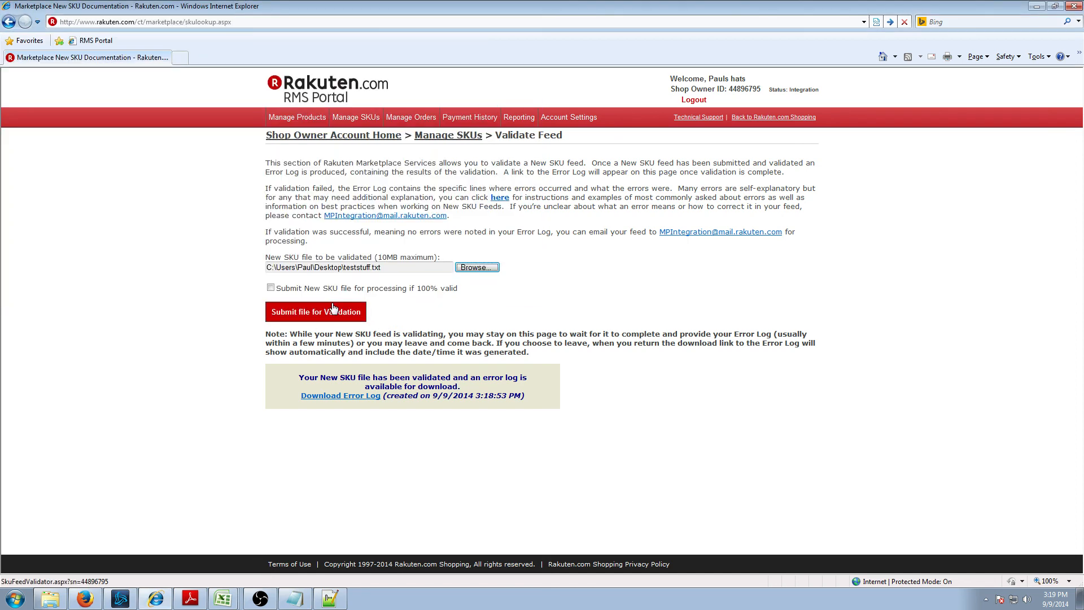
pyautogui.click(319, 310)
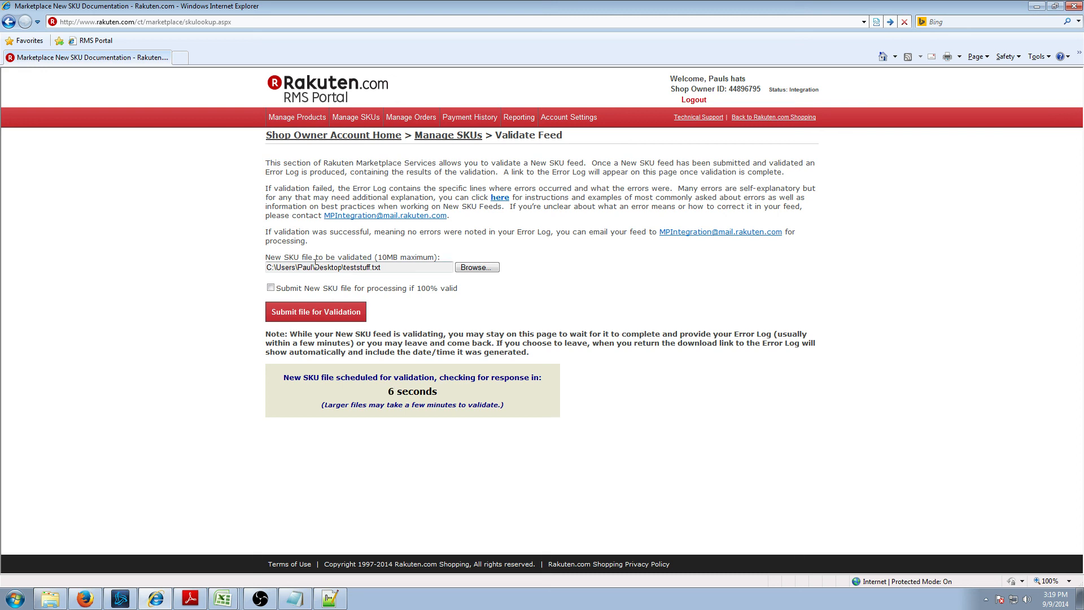
# - Open the new error log showing teststuff.txt Successful, no errors, 6 SKU records
pyautogui.click(293, 600)
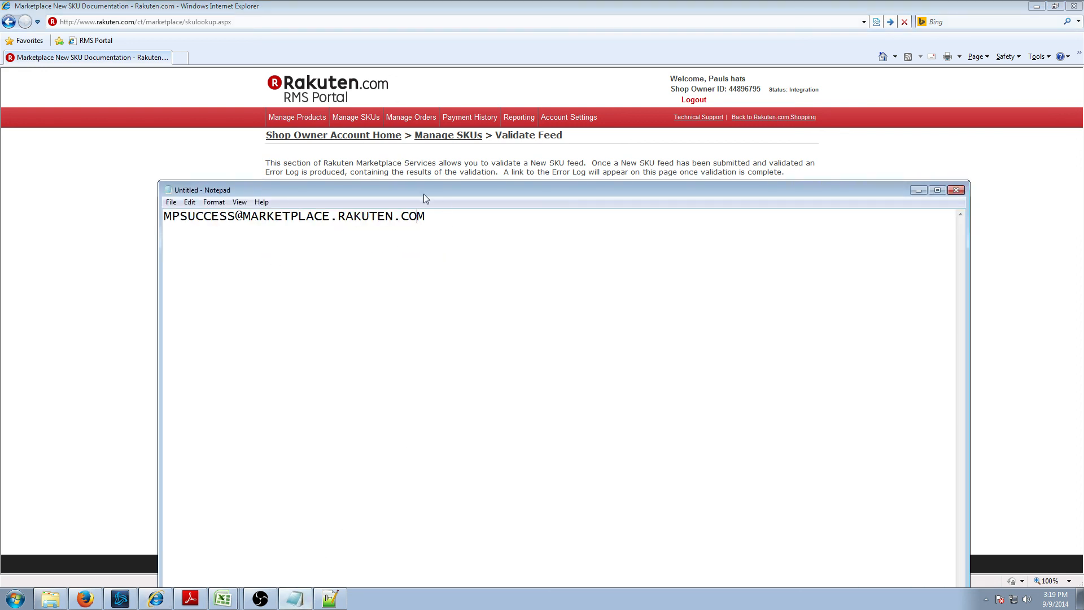
pyautogui.moveTo(411, 190); pyautogui.dragTo(451, 133)
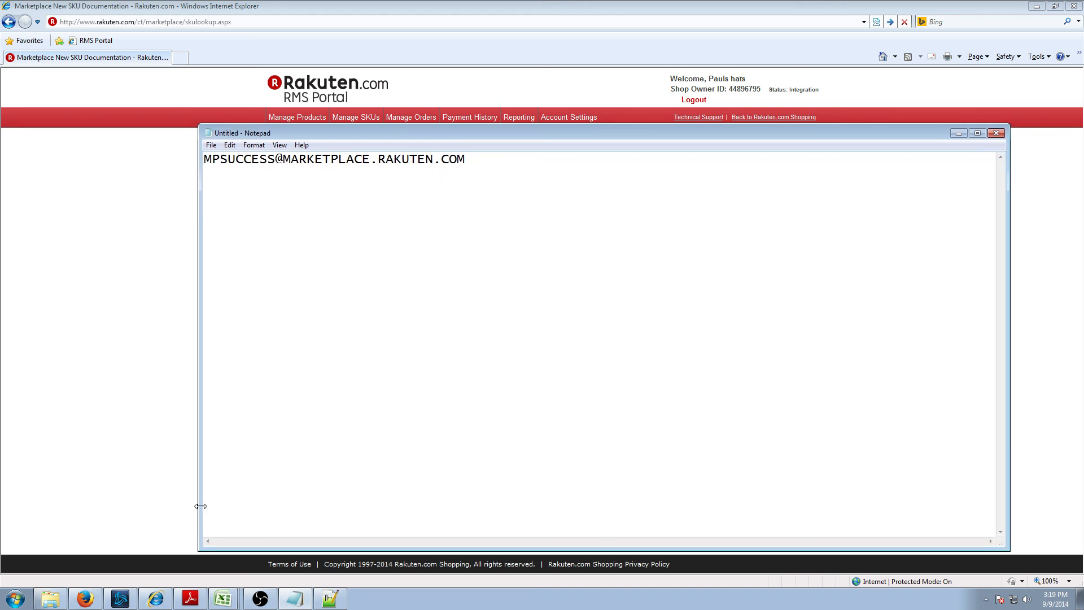
pyautogui.click(115, 437)
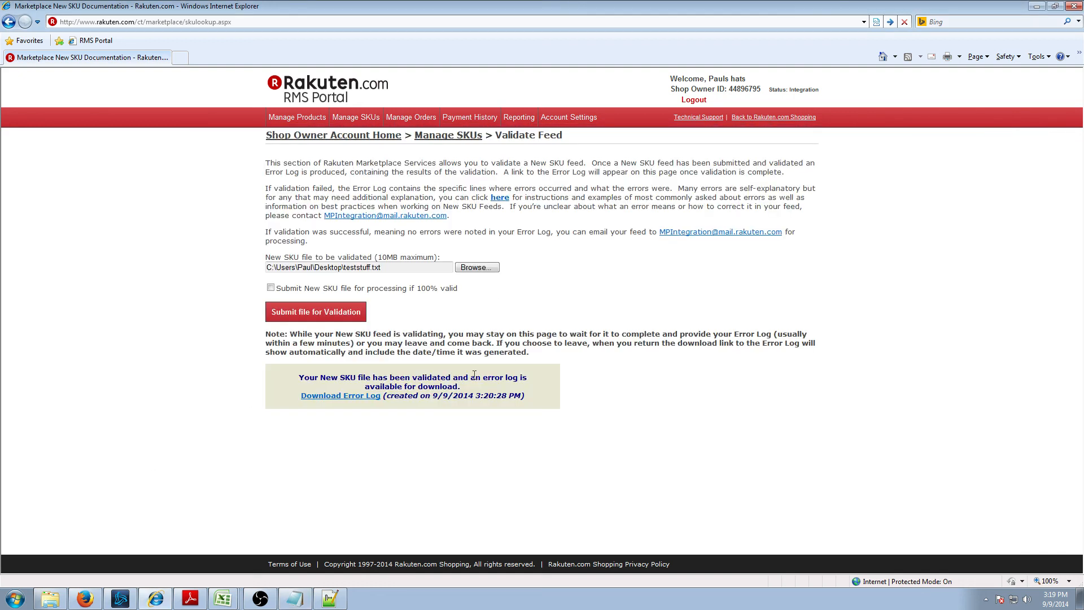
pyautogui.click(347, 395)
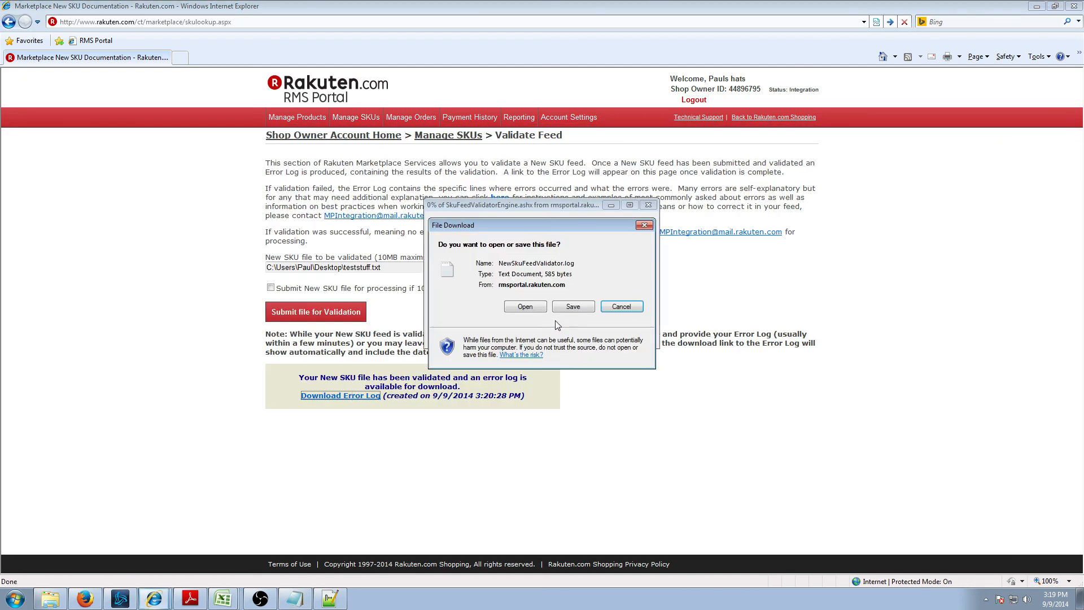
pyautogui.click(524, 307)
pyautogui.moveTo(351, 224); pyautogui.dragTo(135, 111)
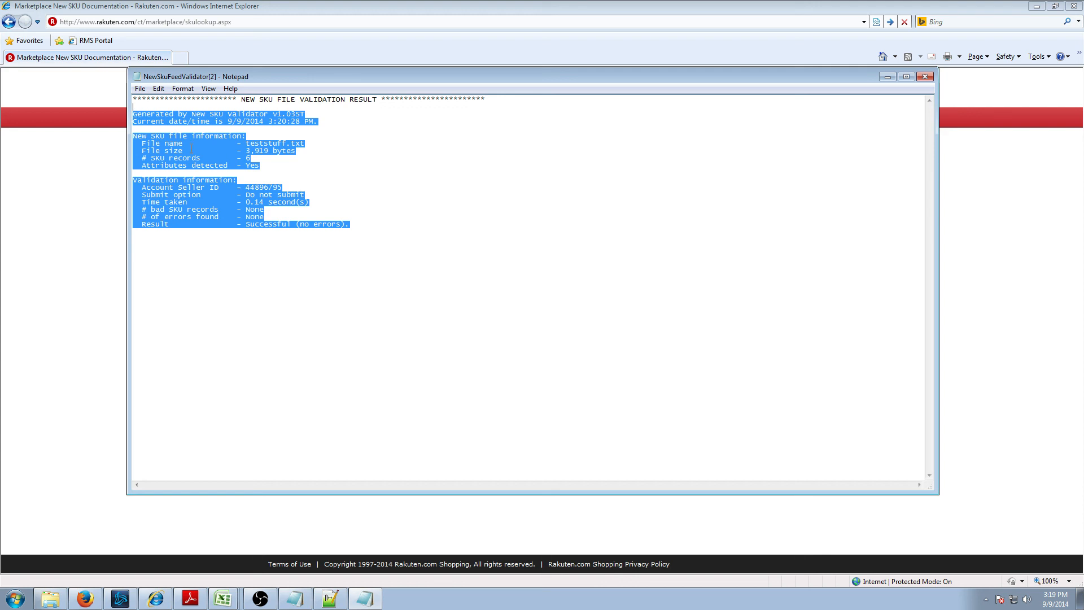
pyautogui.click(223, 599)
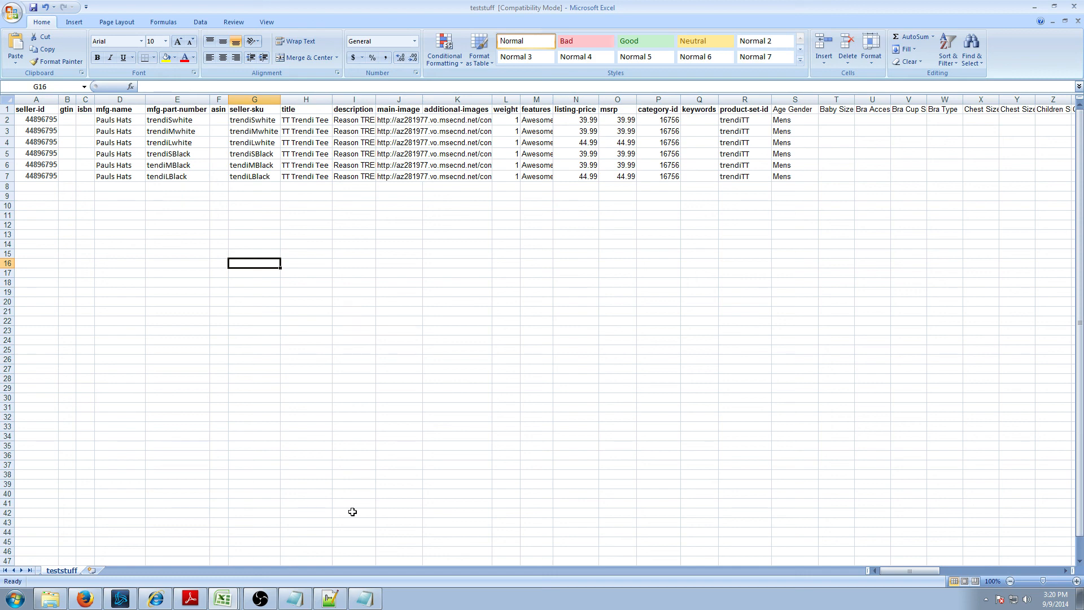
pyautogui.click(260, 598)
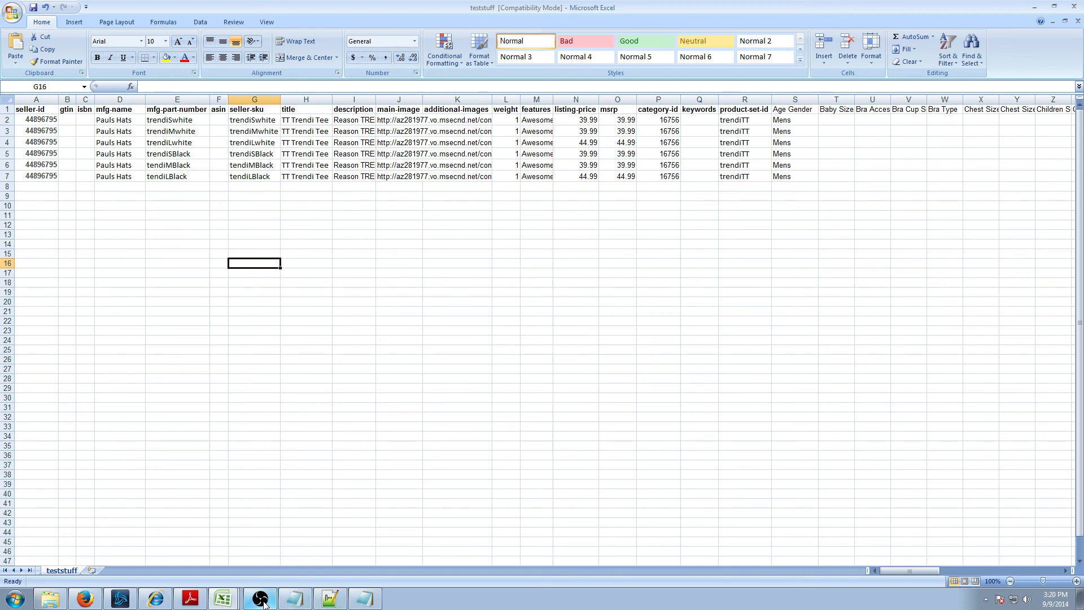